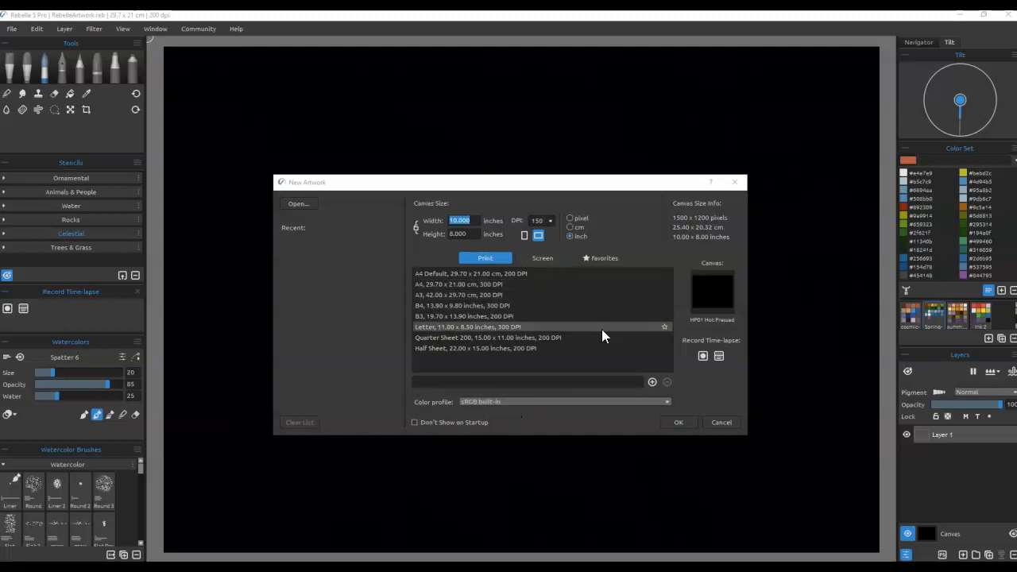
Step: Create a 10 x 8 inch, 150 DPI artwork on HP01 Hot Pressed canvas using the Default Color
click(711, 296)
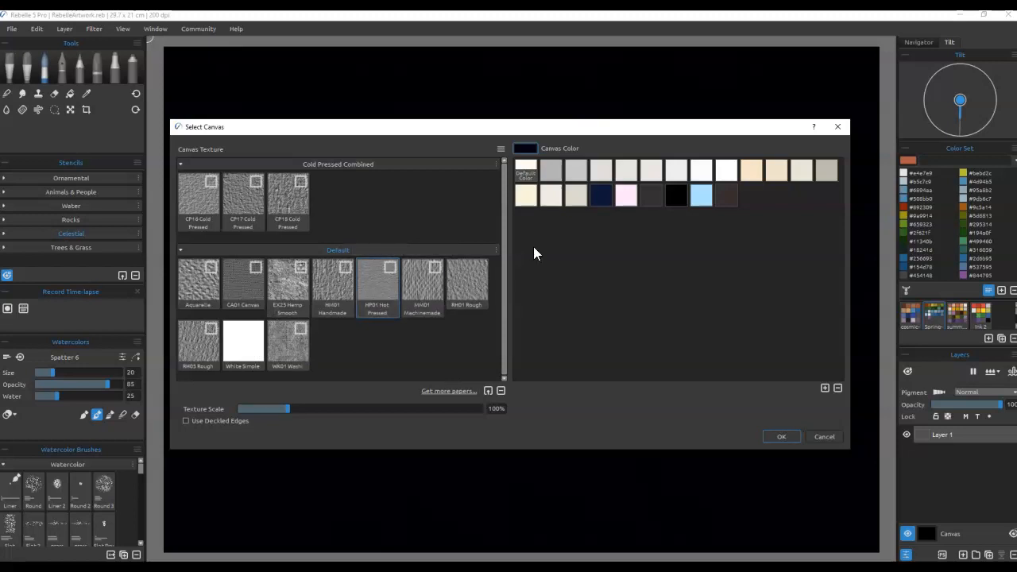
click(526, 170)
click(700, 198)
click(525, 170)
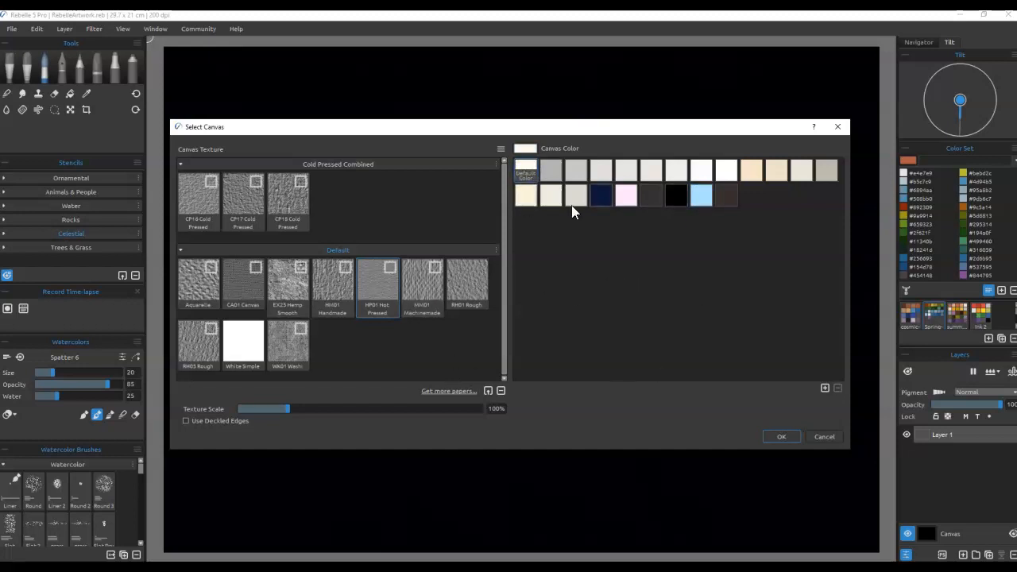
click(782, 438)
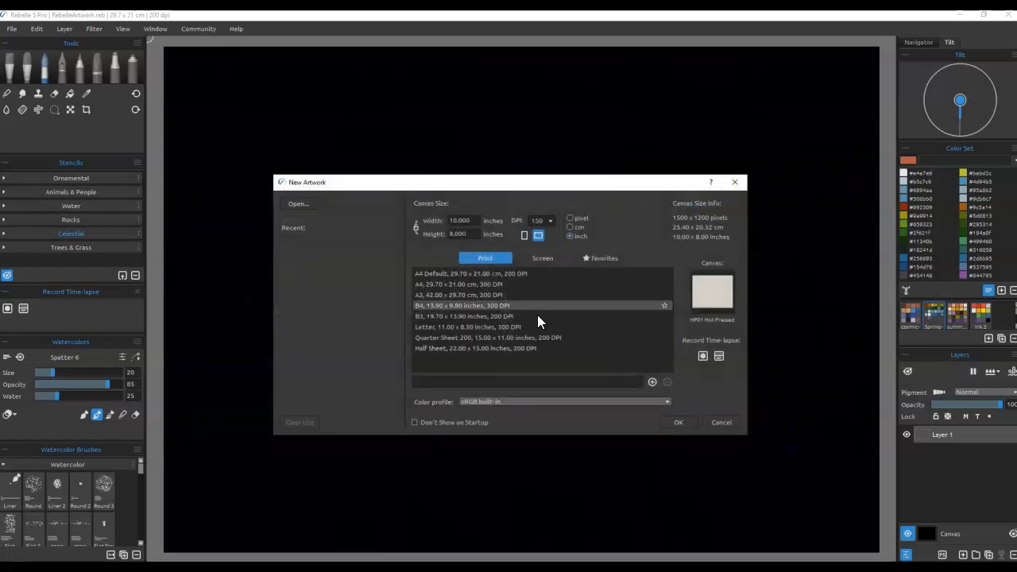
click(677, 422)
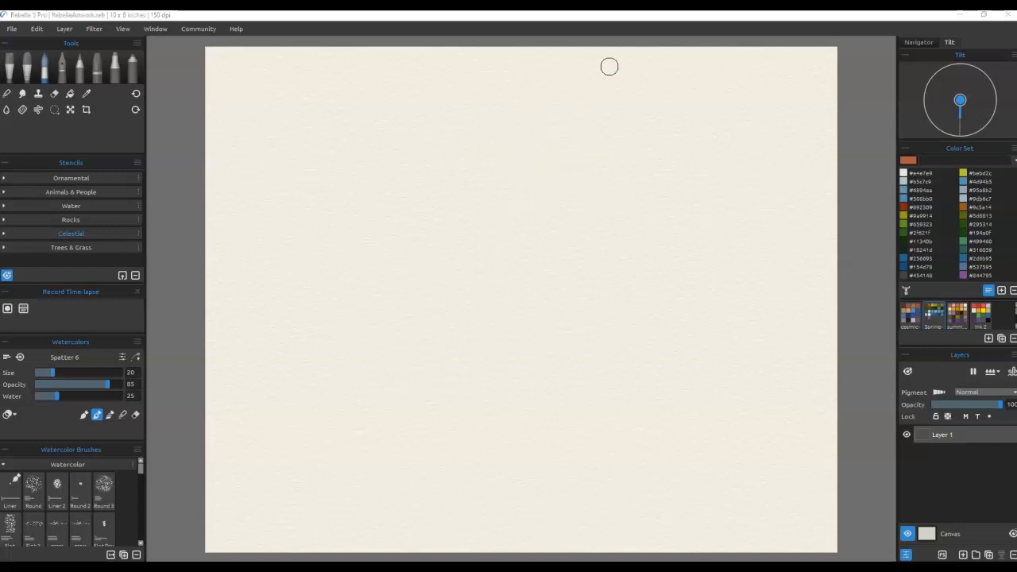
Step: Look over the Express Oils brushes and browse the Animals & People stencil set
drag(405, 22, 377, 0)
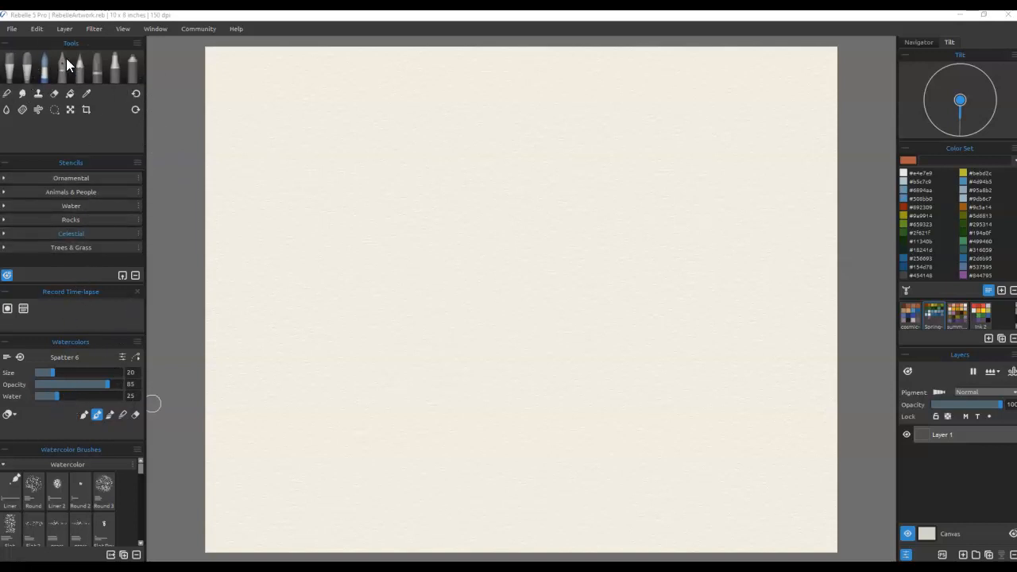
click(28, 66)
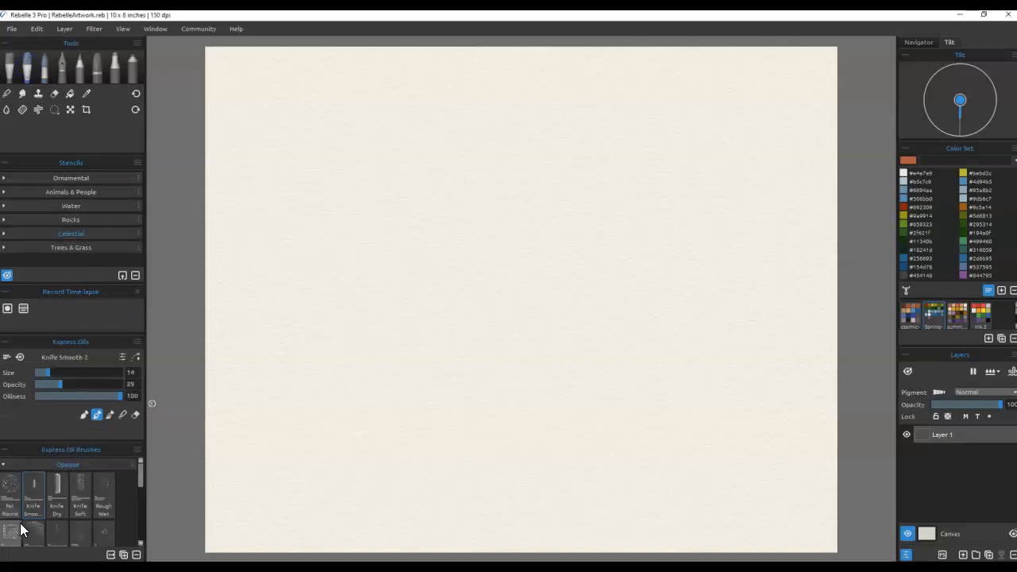
click(34, 501)
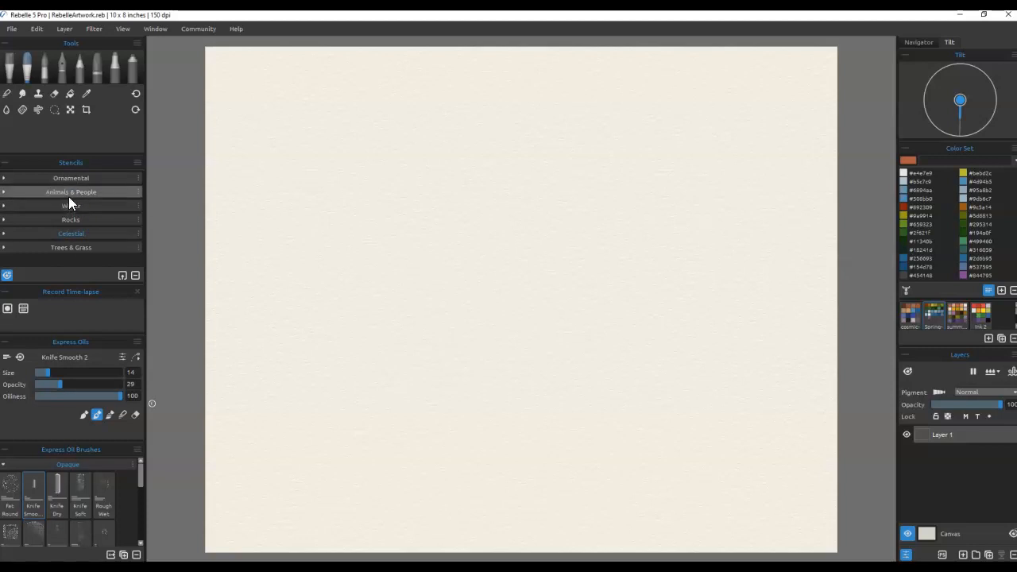
click(4, 192)
scroll(84, 217, down, 3)
scroll(85, 219, up, 3)
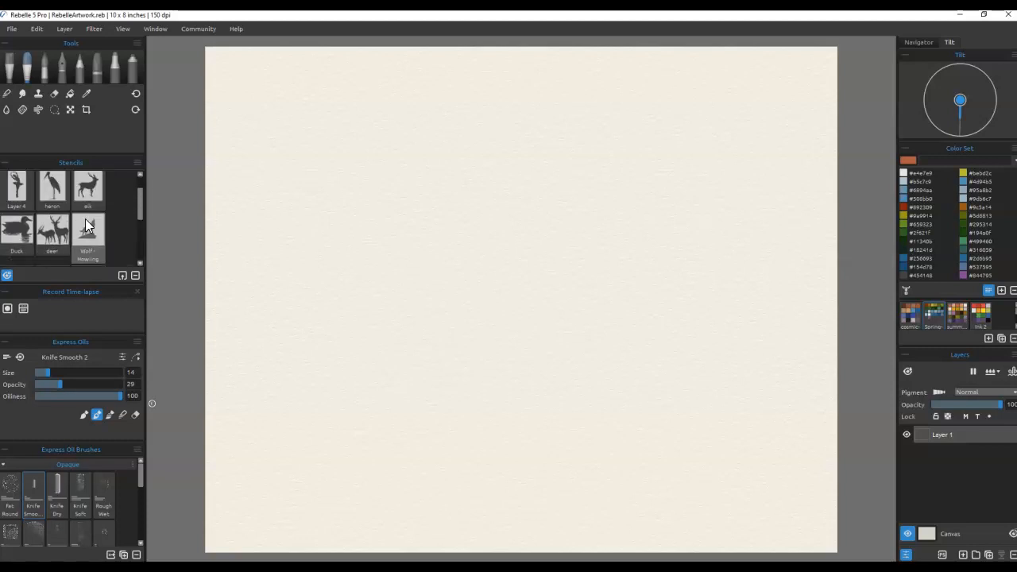
scroll(85, 219, down, 3)
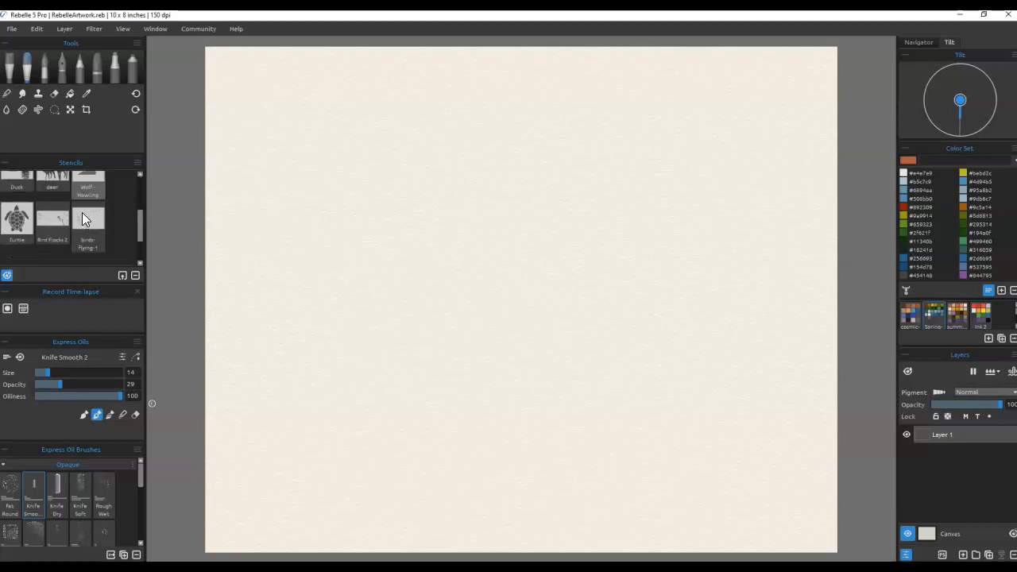
drag(139, 214, 139, 174)
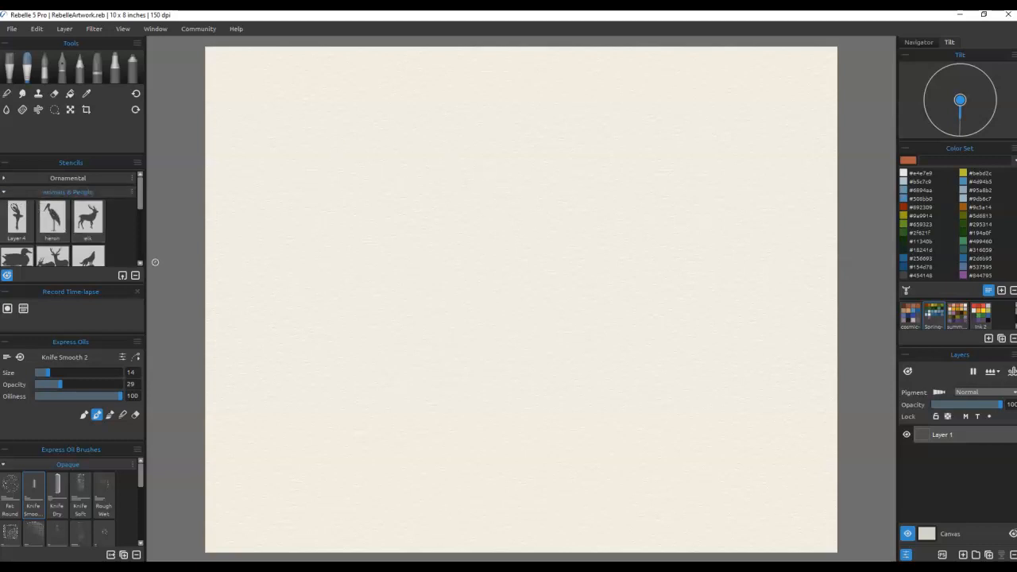
click(5, 193)
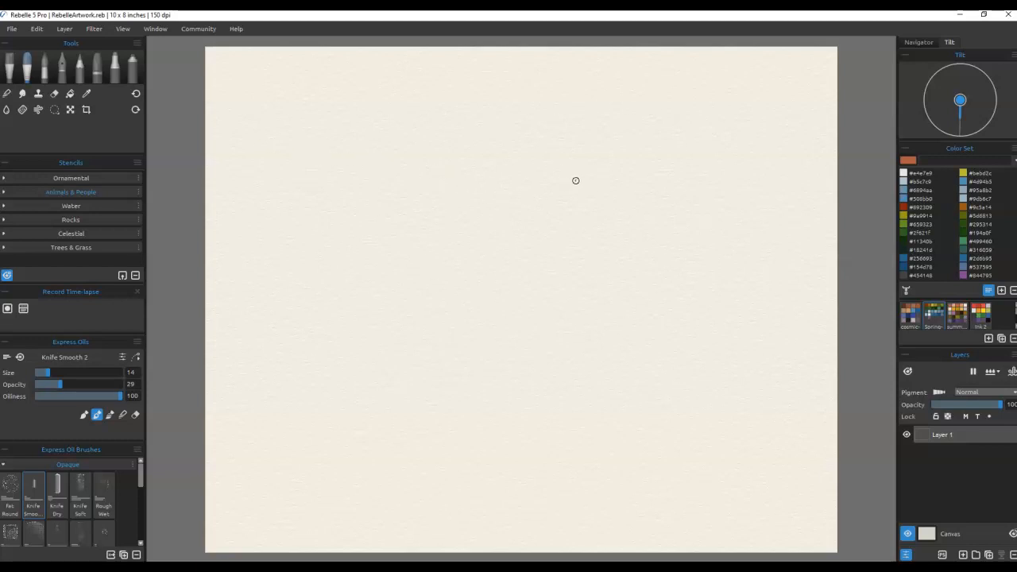
Step: Fill Layer 1 with blue #256693, with the Wet the Layer option enabled
click(69, 93)
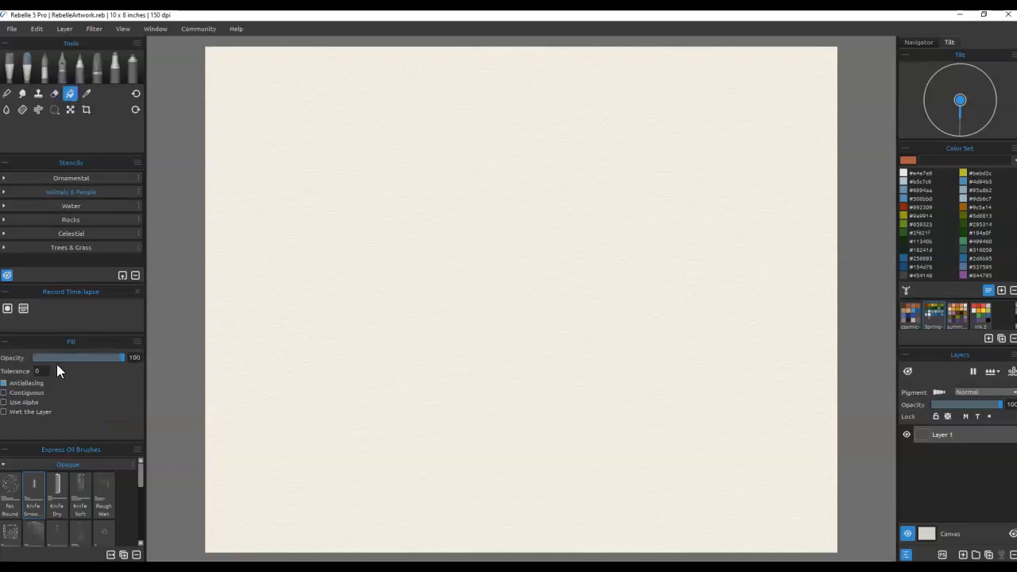
click(5, 413)
click(906, 260)
click(516, 230)
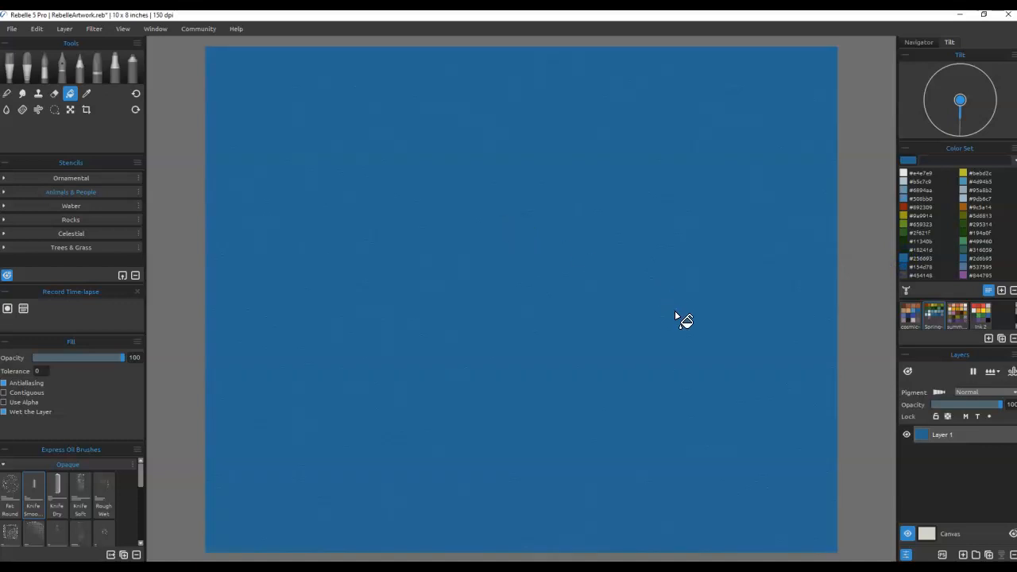
Step: Set up the Spray airbrush at size 70 with the light blue color #508bb0
click(132, 76)
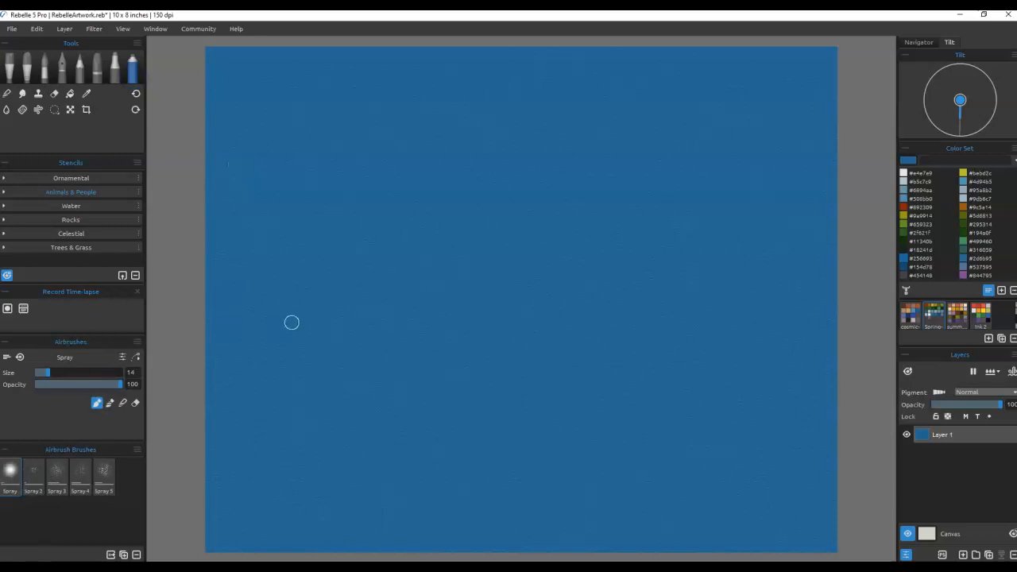
key(bracketright)
key(bracketright)
key(bracketright)
key(bracketright)
key(bracketright)
key(bracketright)
key(bracketright)
key(bracketright)
key(bracketright)
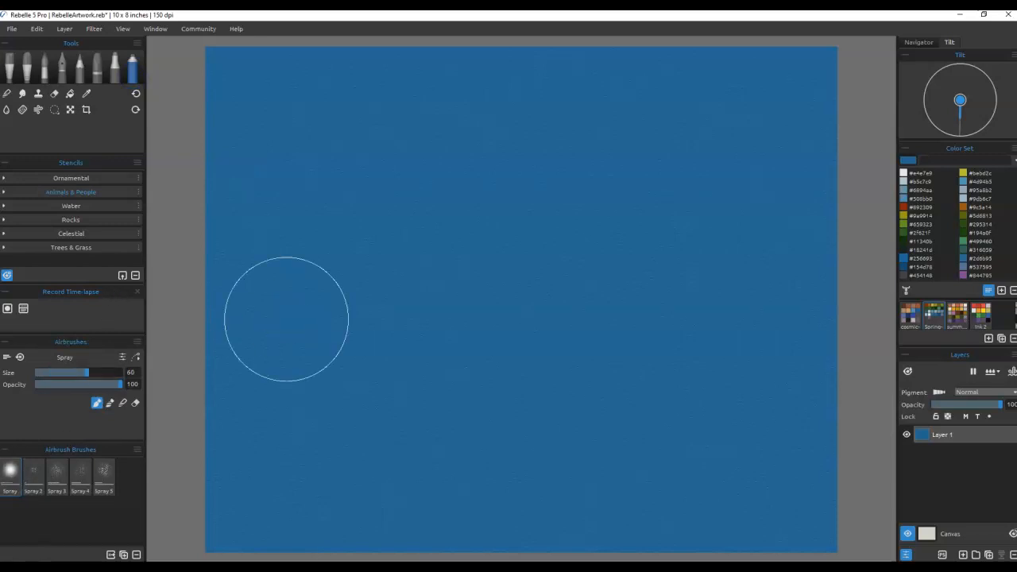
key(bracketleft)
key(bracketleft)
key(bracketright)
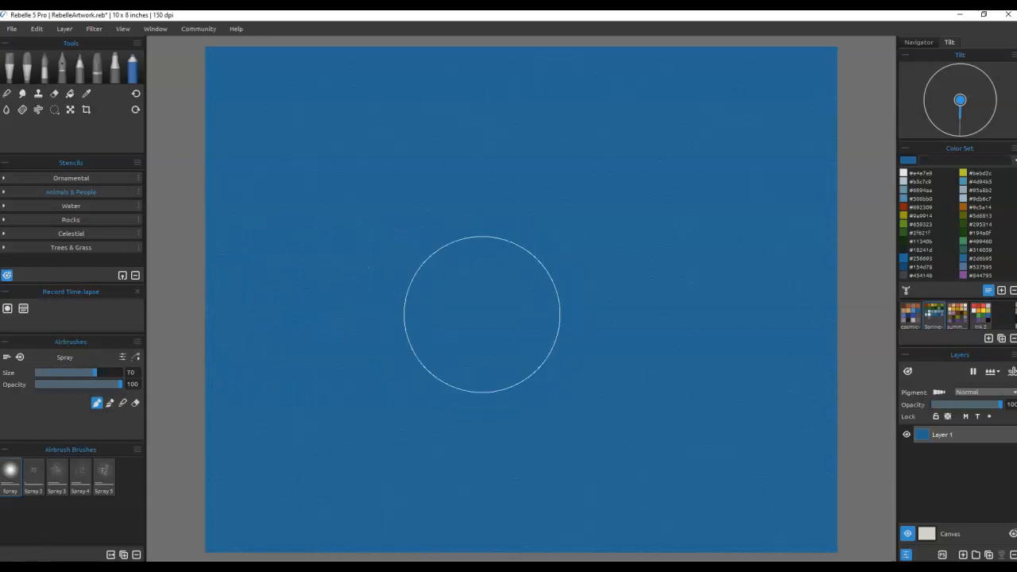
click(911, 197)
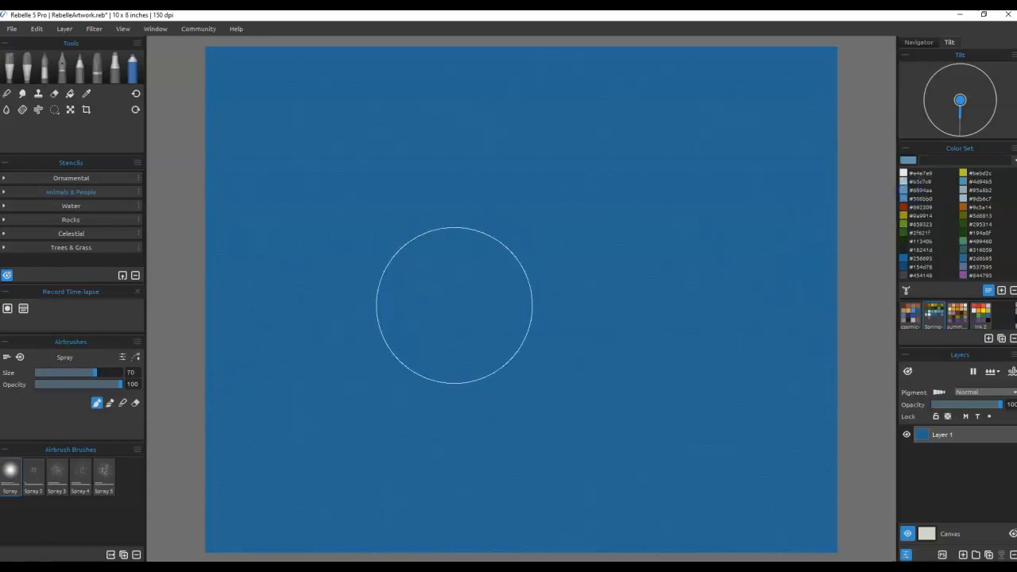
Step: Try spraying a light blue horizontal band across the middle of the canvas, and undo the strokes
mouse_move(460, 308)
mouse_down()
mouse_move(530, 302)
mouse_move(427, 305)
mouse_move(469, 299)
mouse_up()
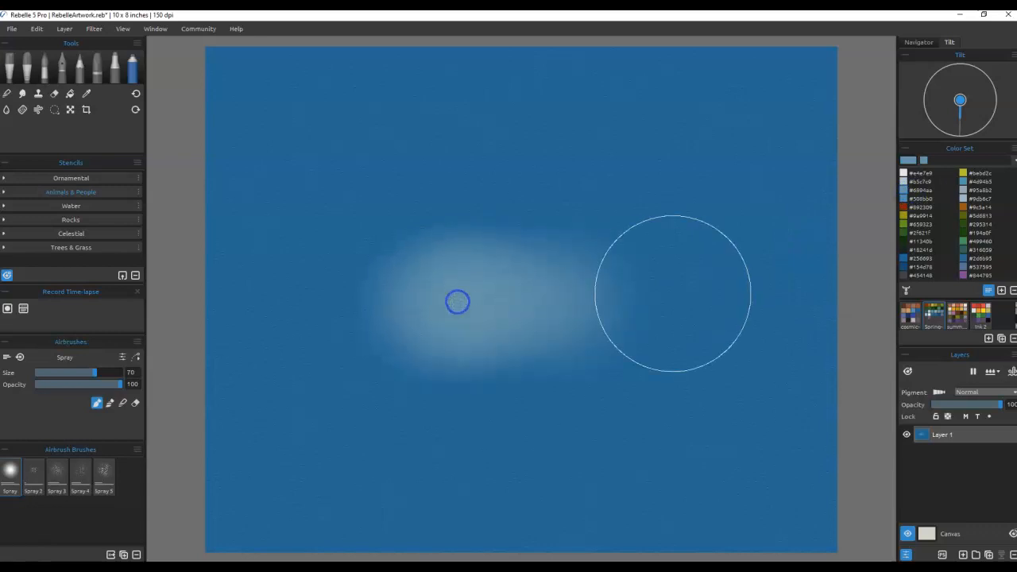
key(d)
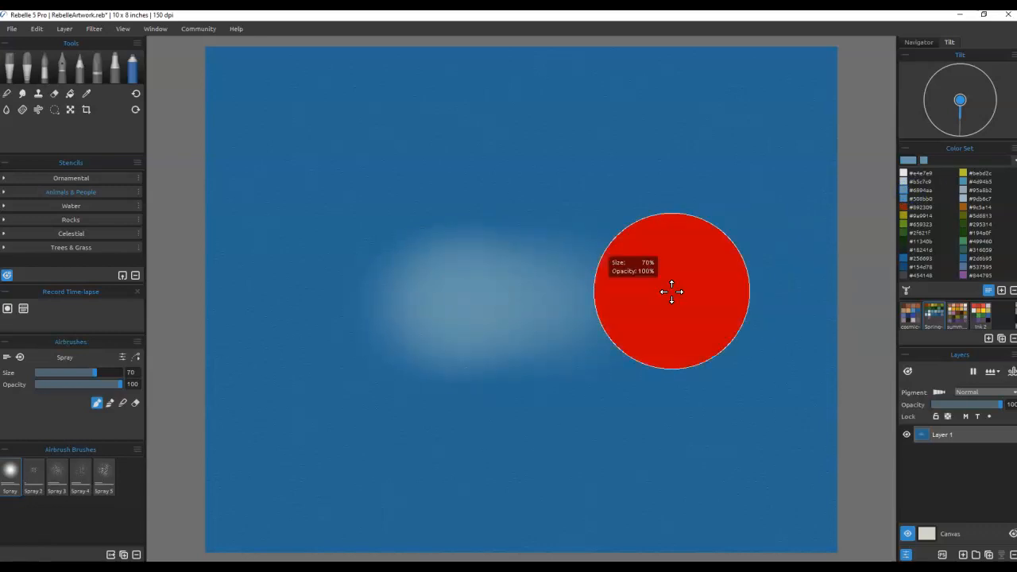
key(ctrl+z)
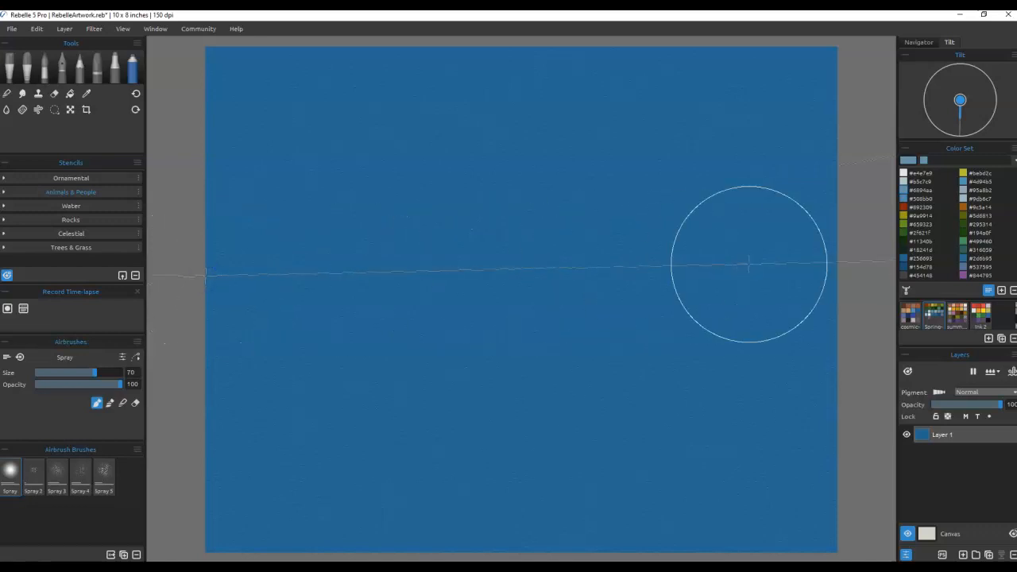
click(840, 272)
mouse_move(238, 282)
mouse_down()
mouse_move(829, 272)
mouse_move(7, 275)
mouse_move(843, 261)
mouse_up()
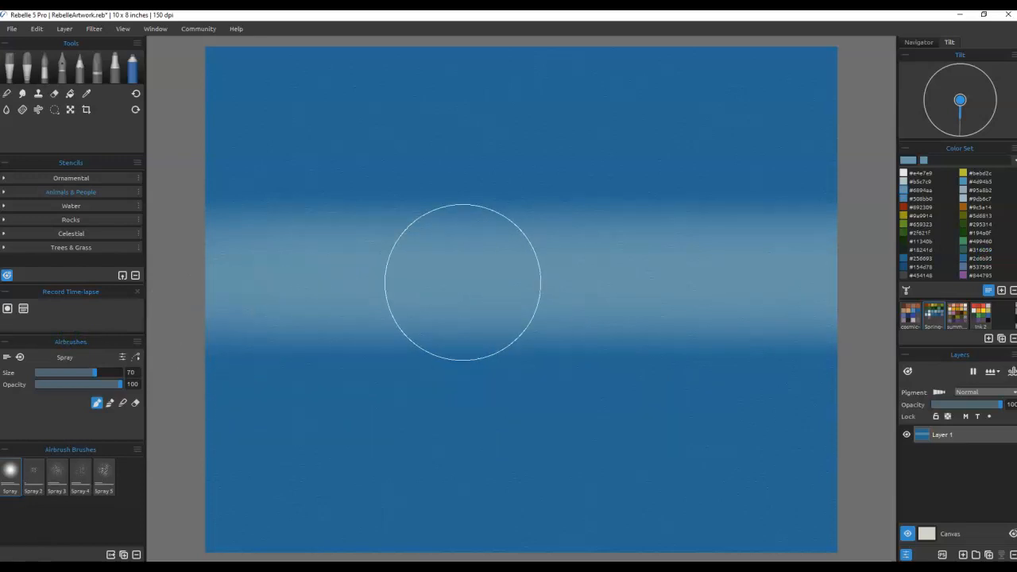
key(ctrl+alt)
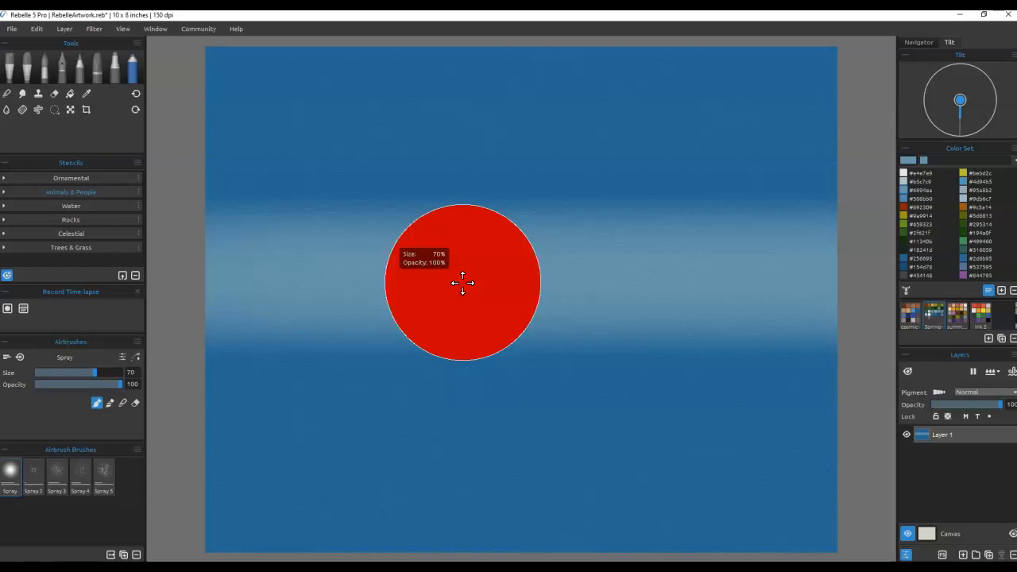
key(ctrl+z)
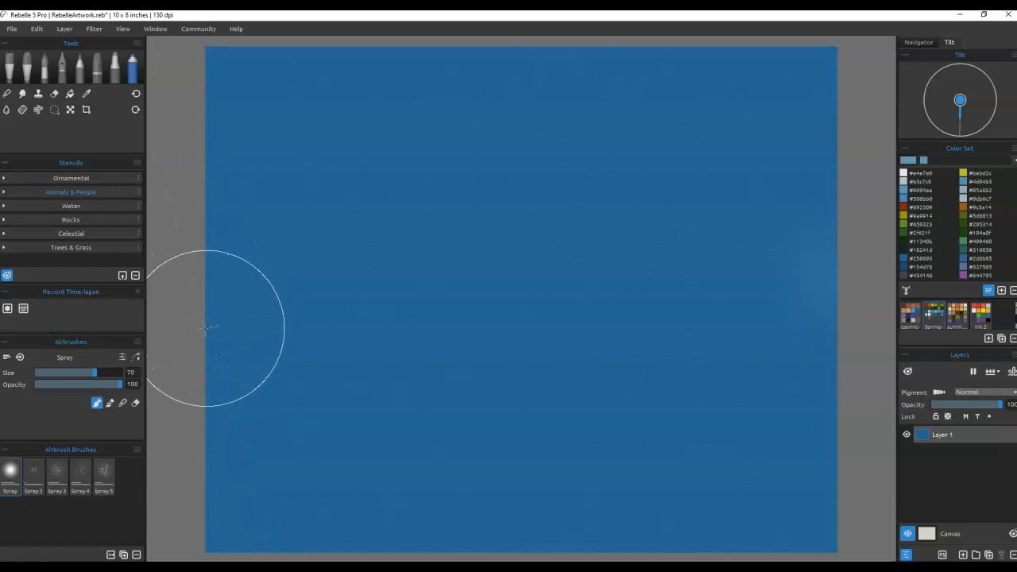
Step: Airbrush a straight light blue band just below the canvas's middle and a dark blue #154d78 band along its top edge
shift+click(846, 328)
mouse_move(847, 327)
mouse_down()
mouse_move(138, 332)
mouse_move(842, 327)
mouse_up()
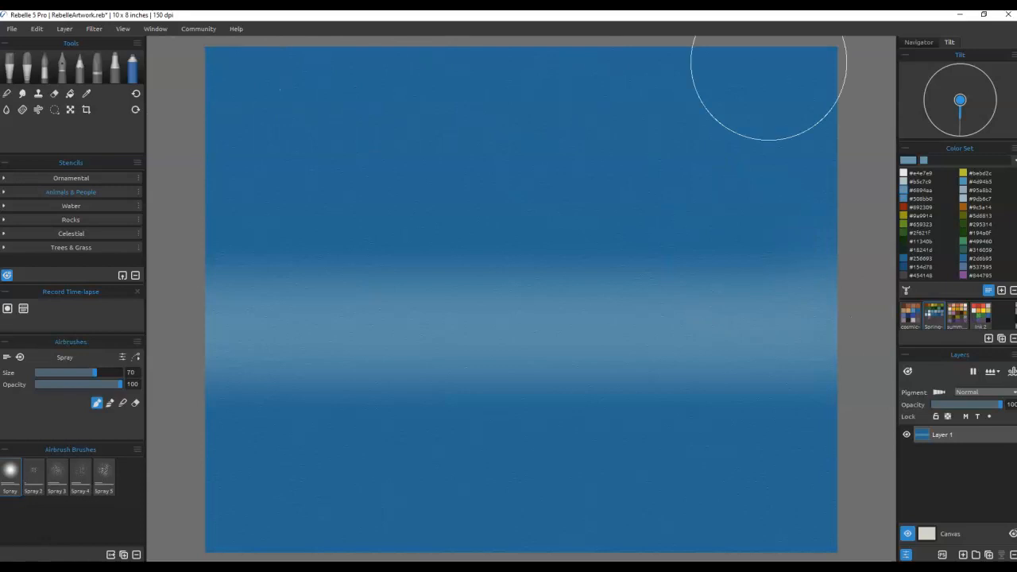
click(911, 260)
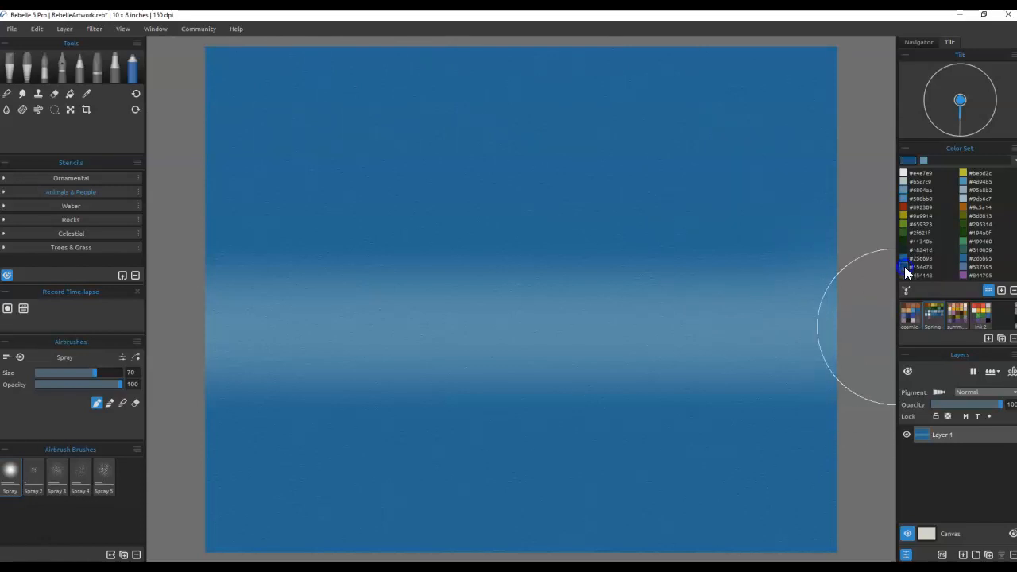
double_click(812, 23)
click(936, 17)
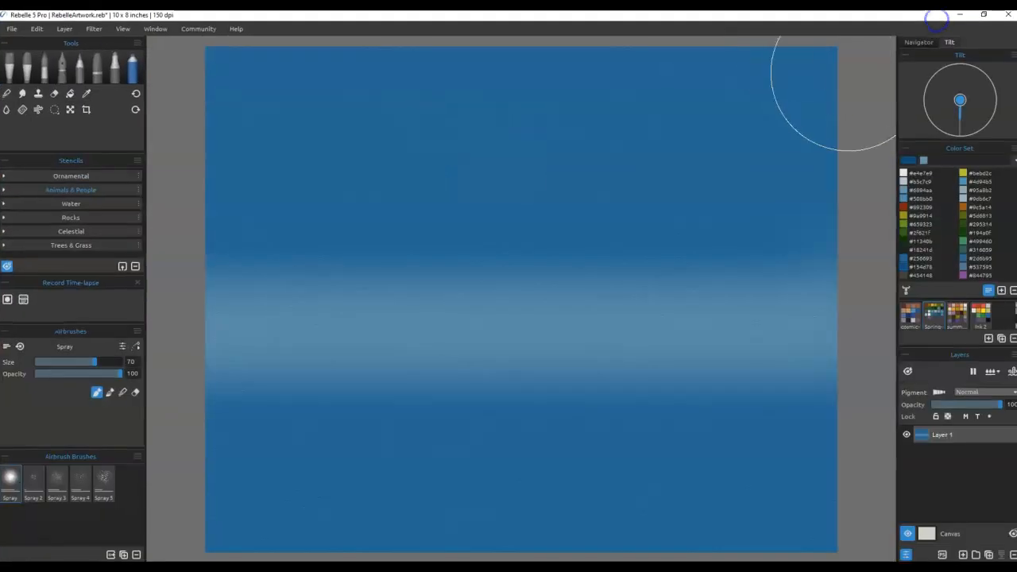
drag(784, 91, 881, 72)
drag(716, 55, 199, 46)
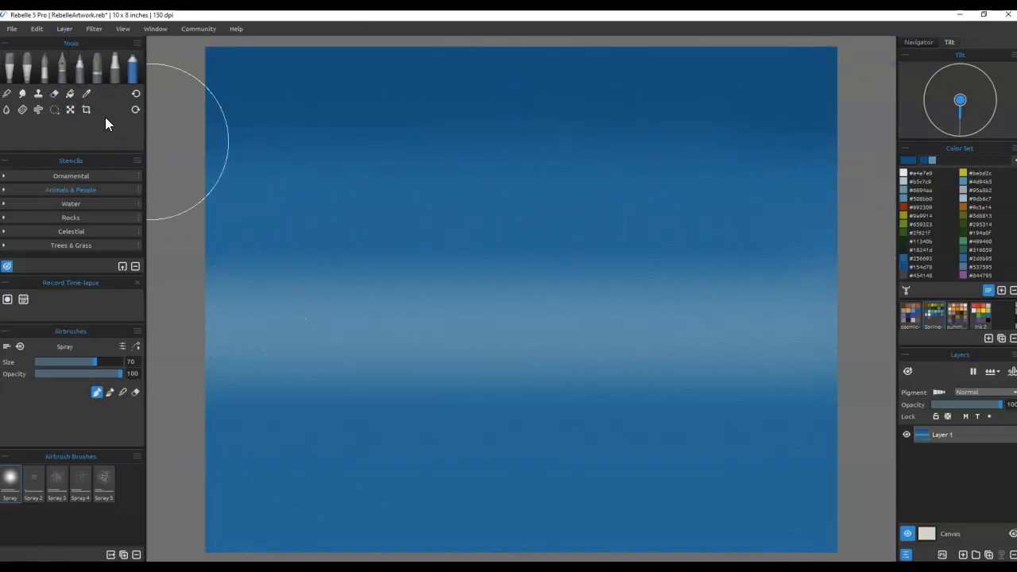
Step: Reduce the Spray airbrush size to 40
key(bracketleft)
key(bracketleft)
key(bracketleft)
key(bracketleft)
key(bracketleft)
key(bracketleft)
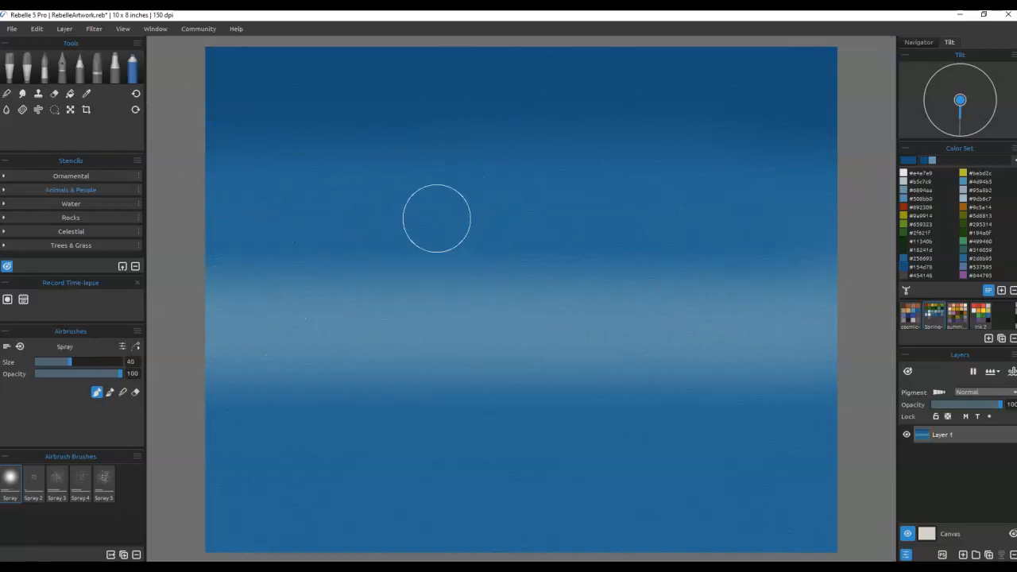
Step: Blend the dark and light blue sky bands together using the Soft blend brush at size 100
click(7, 94)
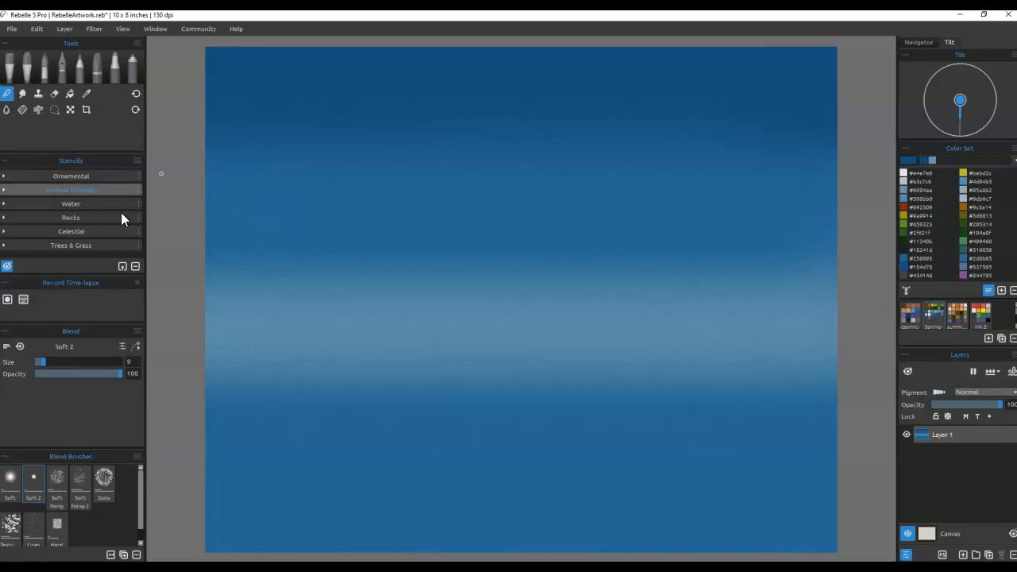
click(12, 492)
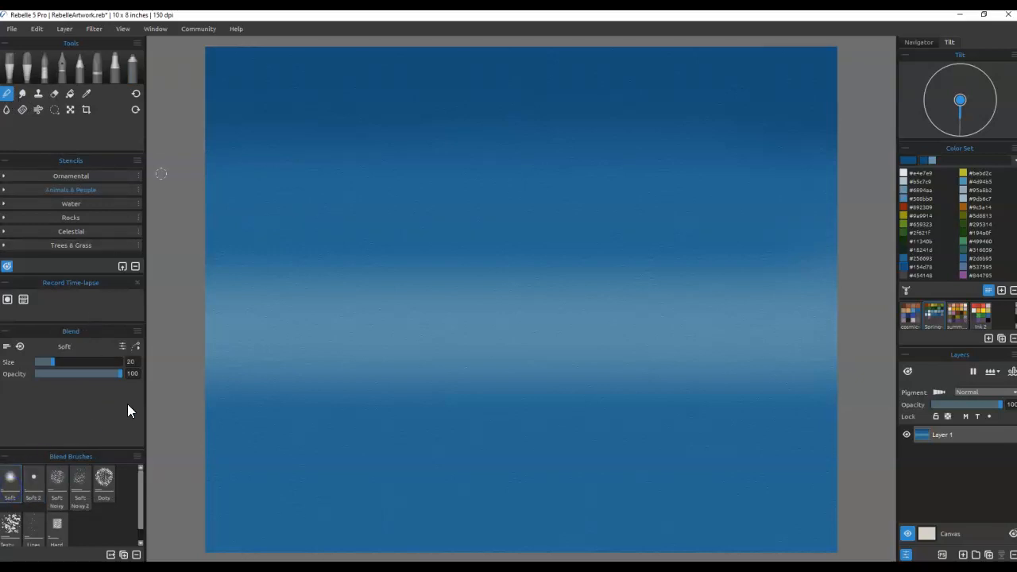
key(bracketright)
key(bracketright)
key(bracketright)
key(bracketright)
key(bracketright)
key(bracketright)
key(bracketright)
key(bracketright)
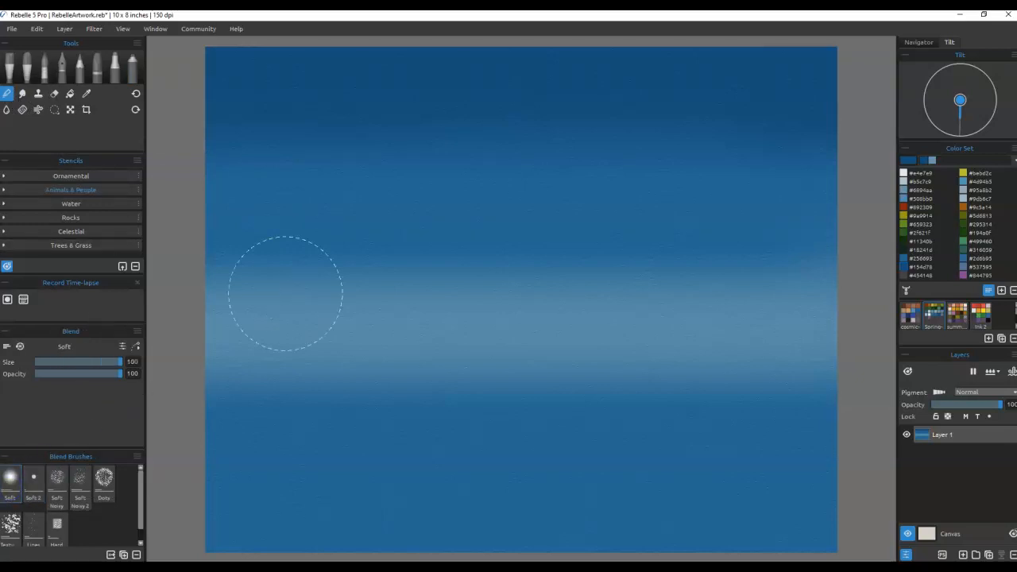
mouse_move(282, 270)
mouse_down()
mouse_move(288, 254)
mouse_move(342, 247)
mouse_move(575, 252)
mouse_move(811, 289)
mouse_move(246, 334)
mouse_move(667, 370)
mouse_move(226, 312)
mouse_move(403, 236)
mouse_move(252, 212)
mouse_move(745, 176)
mouse_move(811, 125)
mouse_move(252, 125)
mouse_up()
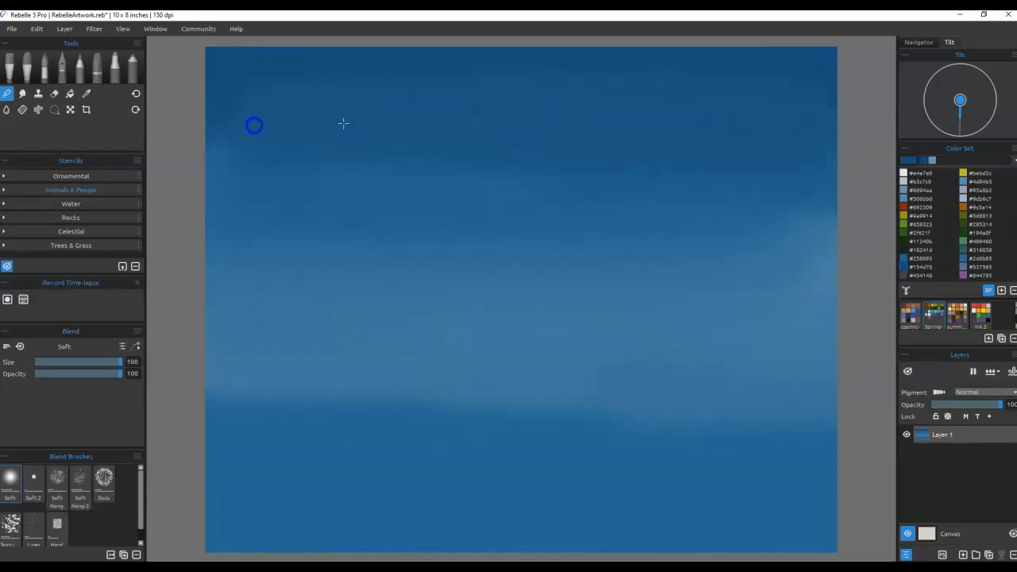
mouse_move(515, 304)
mouse_down()
mouse_move(829, 278)
mouse_move(529, 231)
mouse_move(182, 214)
mouse_move(809, 232)
mouse_move(472, 239)
mouse_move(427, 281)
mouse_move(219, 356)
mouse_move(783, 320)
mouse_move(245, 268)
mouse_move(287, 180)
mouse_move(674, 164)
mouse_up()
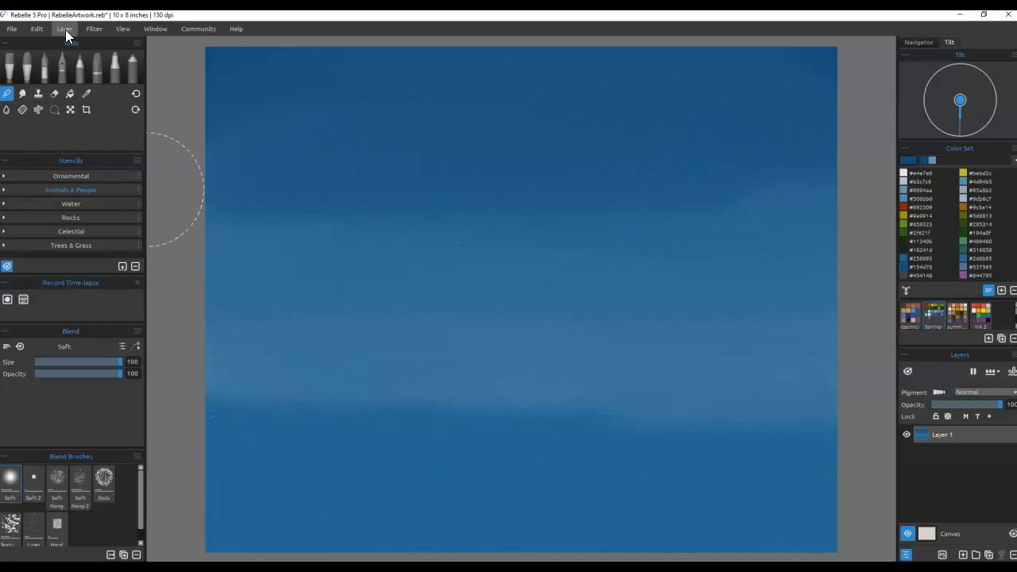
Step: Show the Reference Images and import the Spring-Fi… picture as a reference
click(150, 29)
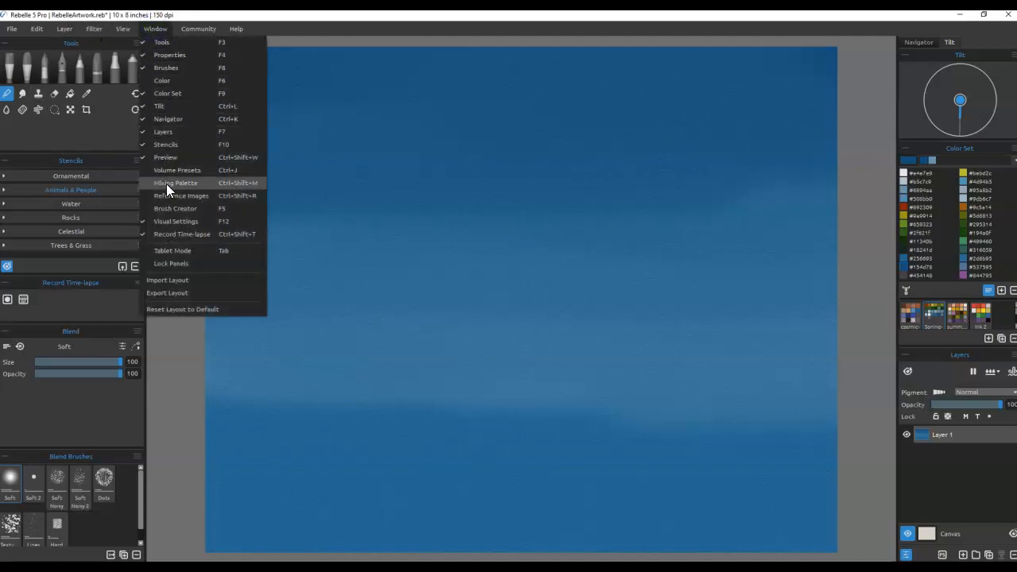
click(226, 196)
click(276, 264)
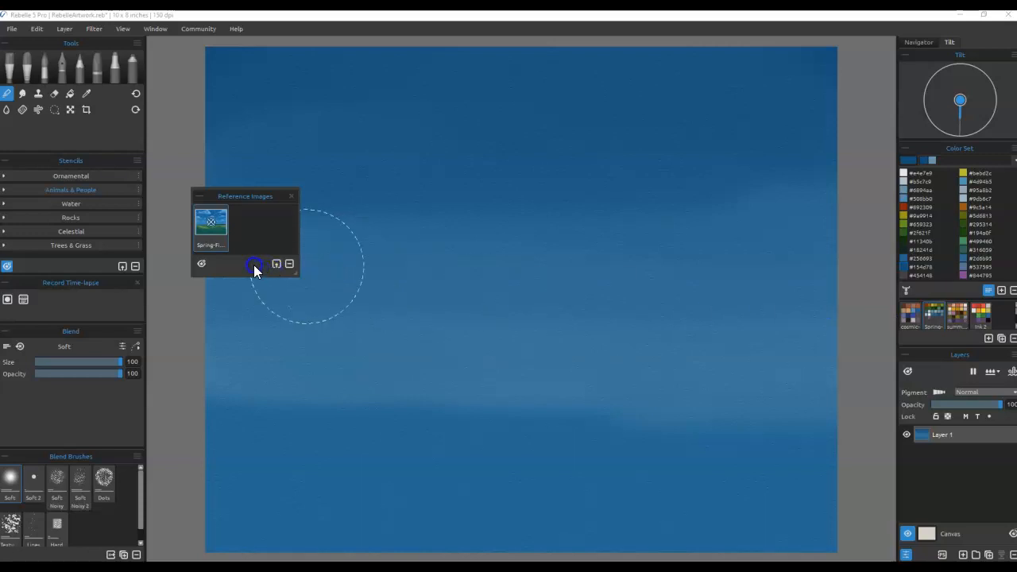
Step: Open the Spring-Field-TN-SM reference picture in its own window, close the image list, enlarge the picture and move it off the canvas
double_click(211, 246)
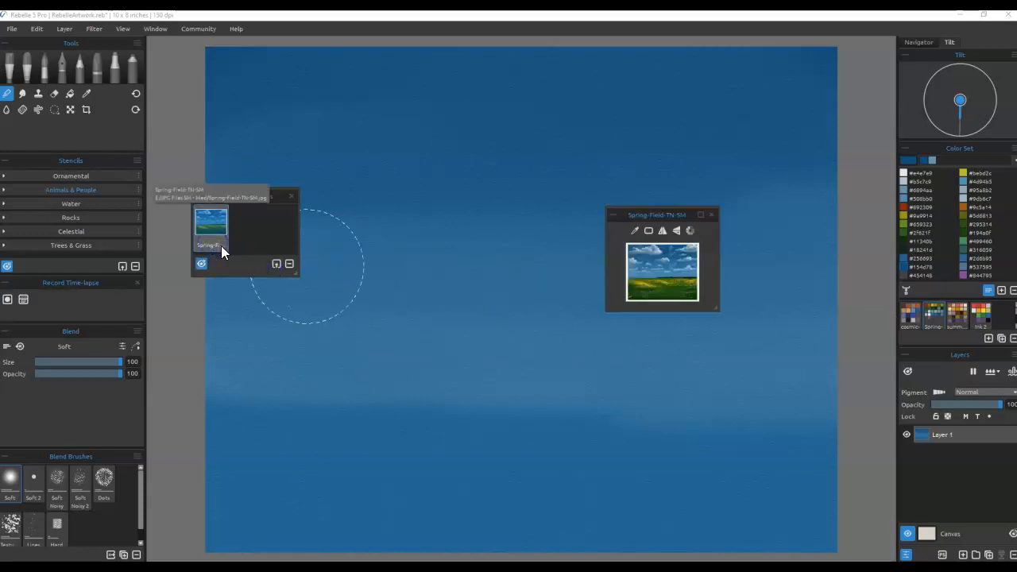
click(291, 196)
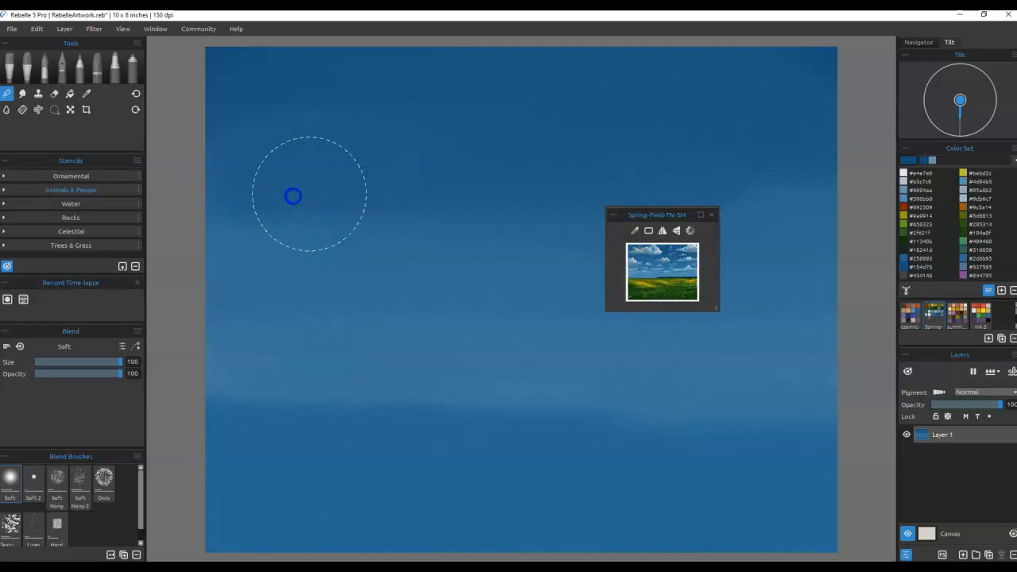
drag(717, 309, 834, 427)
drag(719, 422, 840, 427)
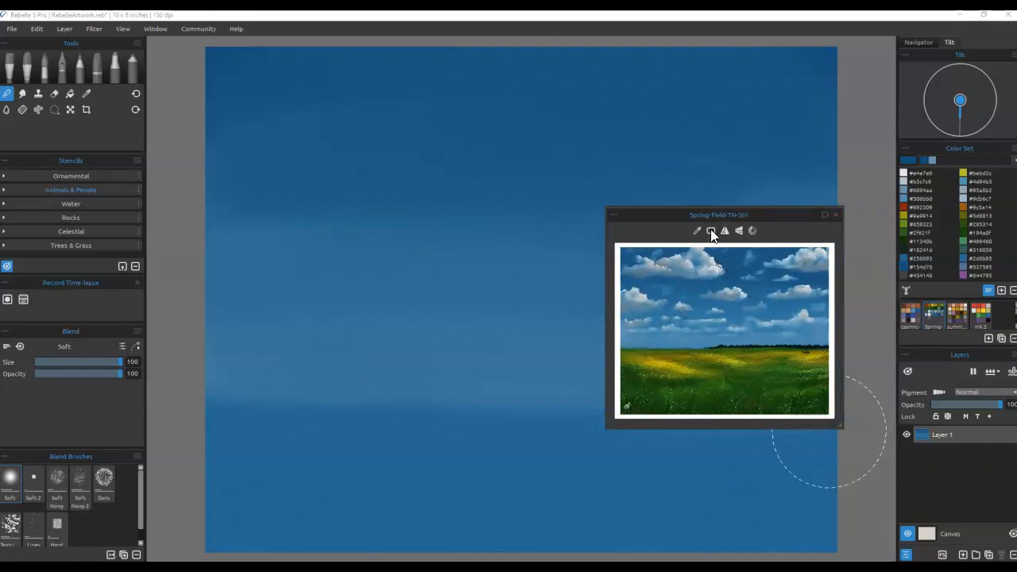
drag(840, 423, 861, 449)
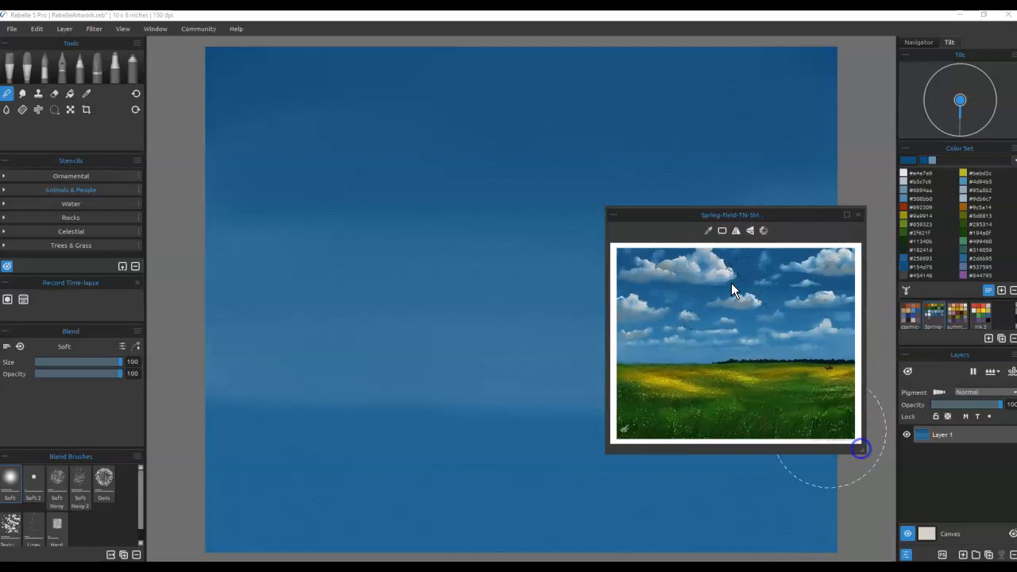
drag(669, 215, 369, 11)
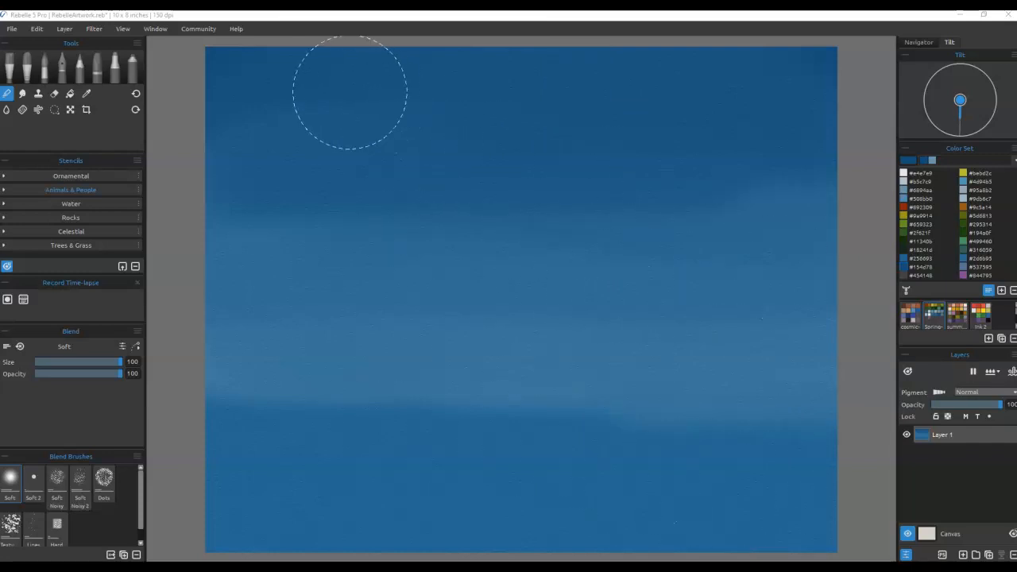
Step: Outline two large clouds along the top edge of the sky in #b5c7c9 with the Express Oils Knife Smooth 2 brush
click(31, 75)
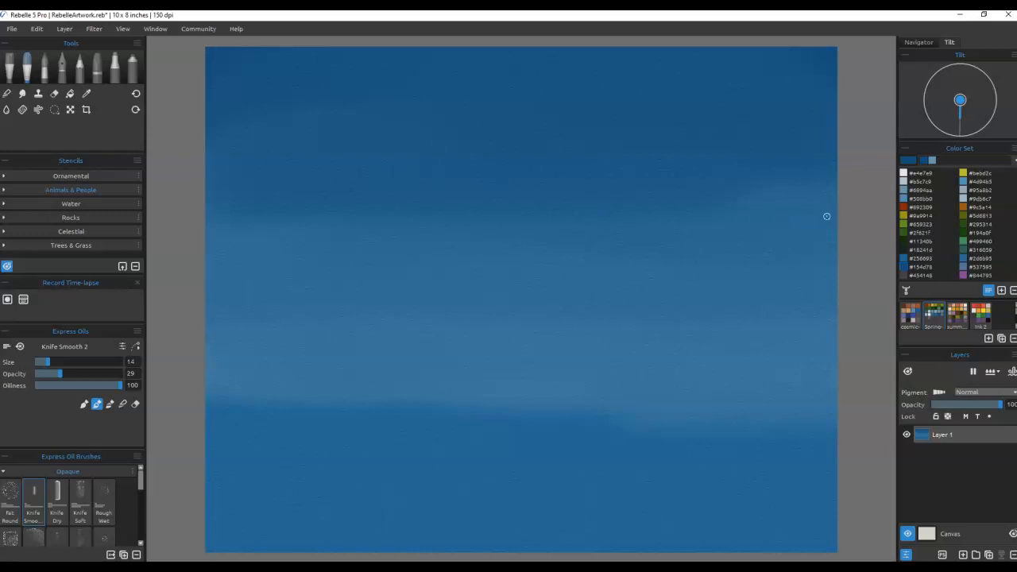
click(904, 181)
drag(512, 268, 602, 259)
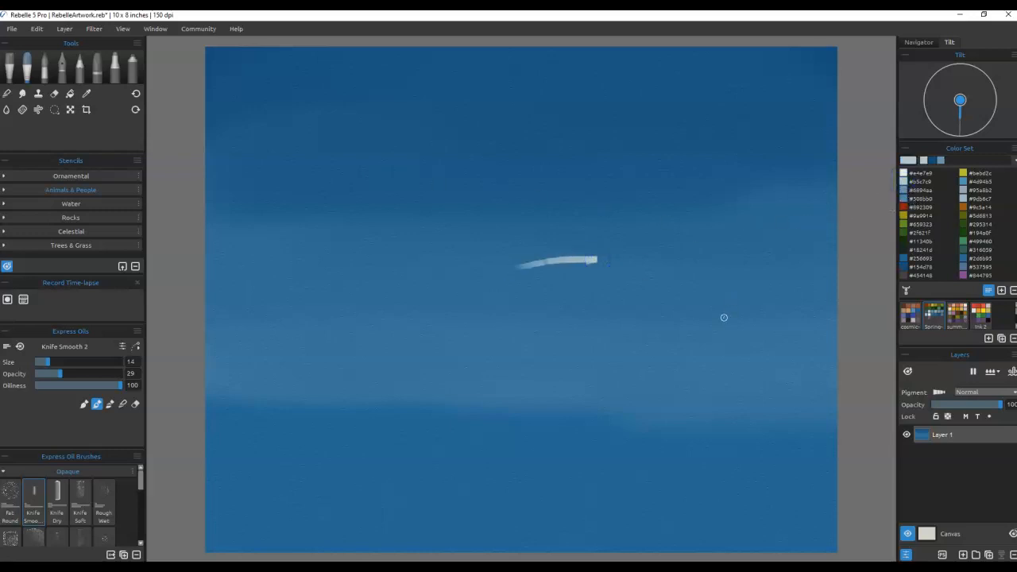
key(ctrl+z)
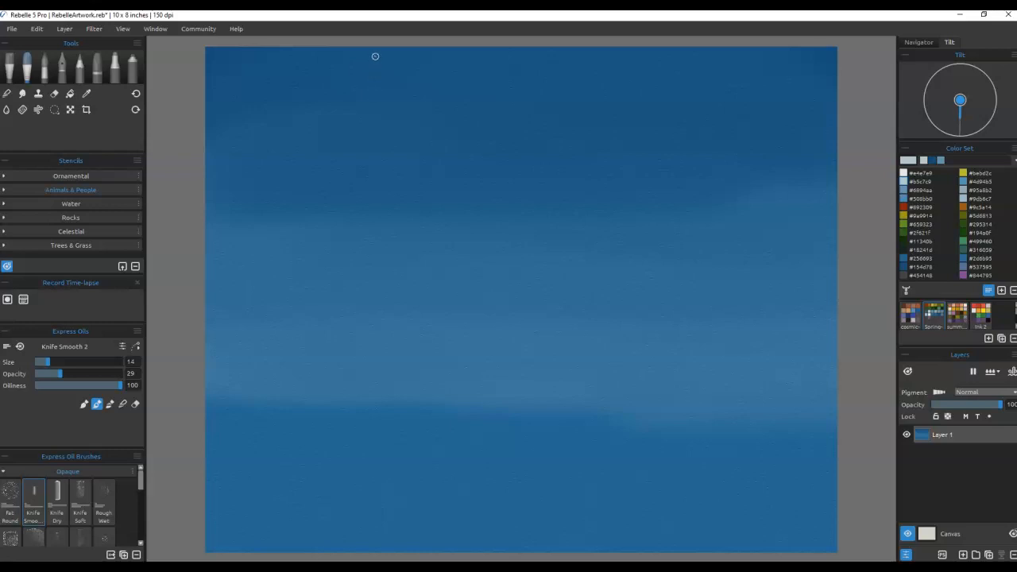
mouse_move(385, 52)
mouse_down()
mouse_move(402, 69)
mouse_move(432, 78)
mouse_move(428, 93)
mouse_move(459, 97)
mouse_move(465, 112)
mouse_move(454, 118)
mouse_move(472, 116)
mouse_move(437, 129)
mouse_move(378, 130)
mouse_move(457, 129)
mouse_move(205, 139)
mouse_move(206, 115)
mouse_move(266, 101)
mouse_move(308, 67)
mouse_move(322, 72)
mouse_move(324, 59)
mouse_move(370, 43)
mouse_up()
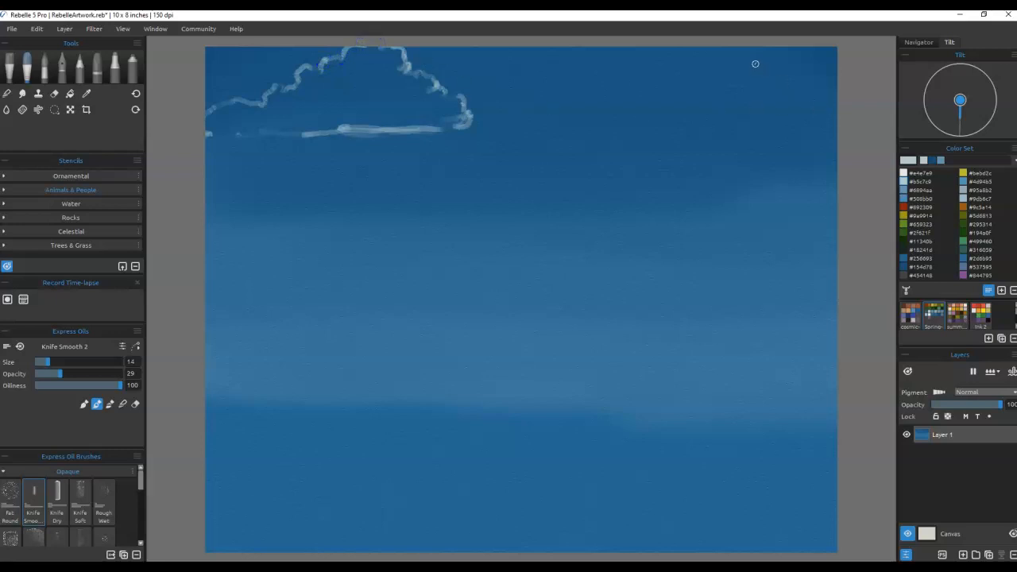
mouse_move(816, 48)
mouse_down()
mouse_move(780, 77)
mouse_move(708, 80)
mouse_up()
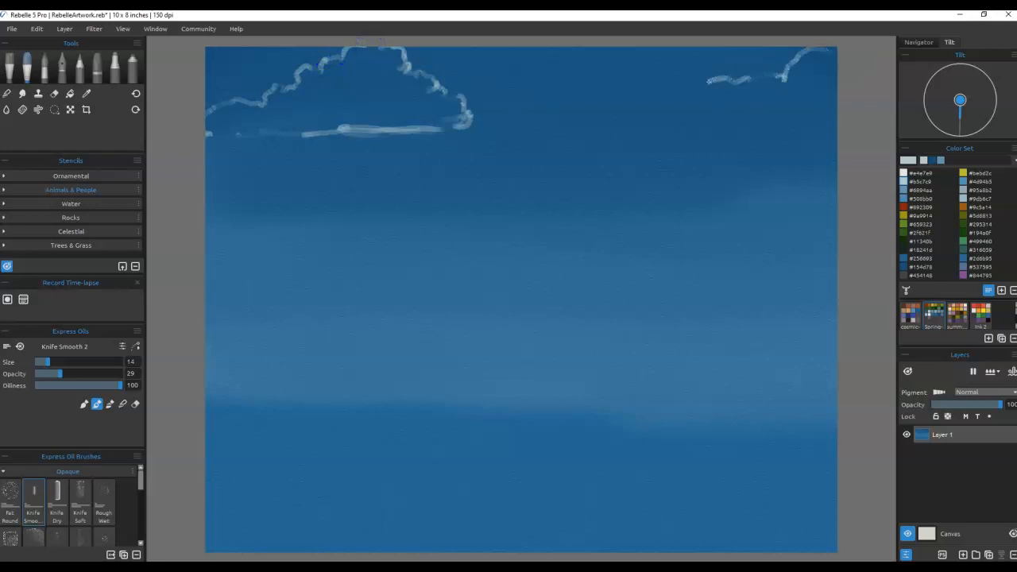
mouse_move(599, 127)
mouse_down()
mouse_move(622, 137)
mouse_move(602, 137)
mouse_move(746, 134)
mouse_up()
drag(654, 143, 804, 137)
click(833, 137)
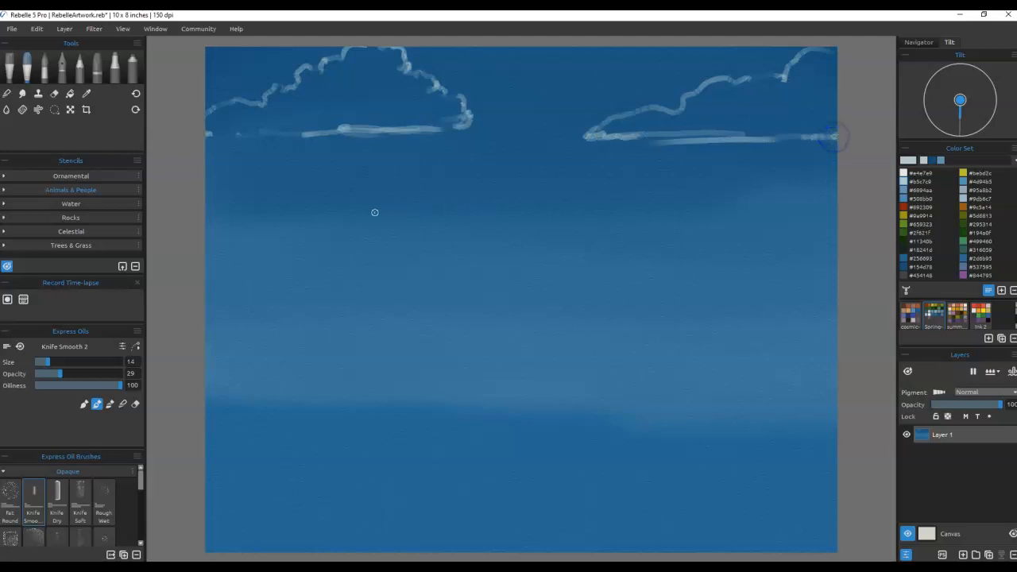
Step: Outline two medium flat-based clouds beneath the large ones, one near the centre and one reaching the canvas's right edge
mouse_move(436, 195)
mouse_down()
mouse_move(472, 200)
mouse_move(492, 213)
mouse_move(491, 228)
mouse_move(495, 220)
mouse_move(471, 240)
mouse_move(369, 225)
mouse_up()
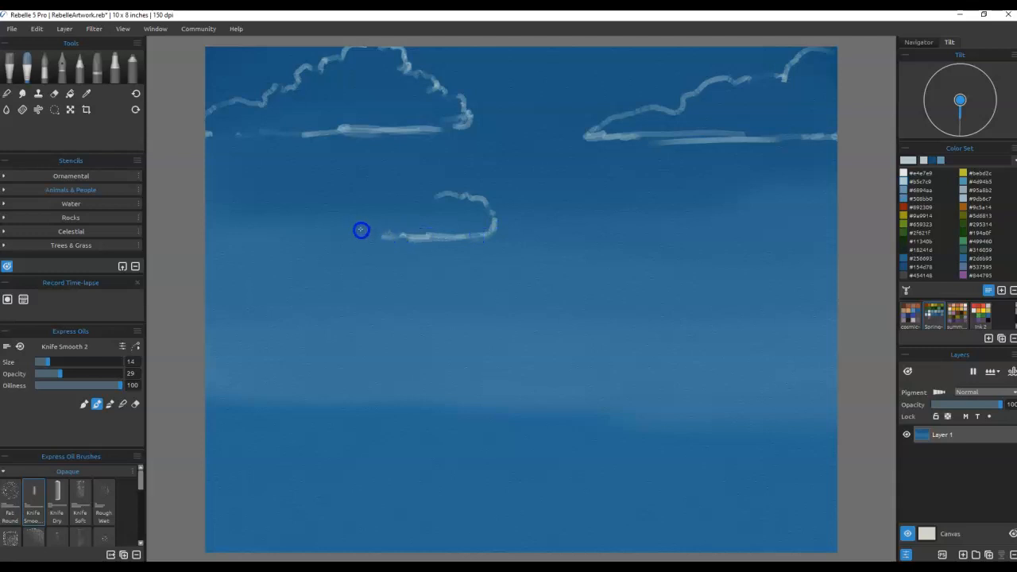
mouse_move(445, 193)
mouse_down()
mouse_move(403, 222)
mouse_move(350, 232)
mouse_up()
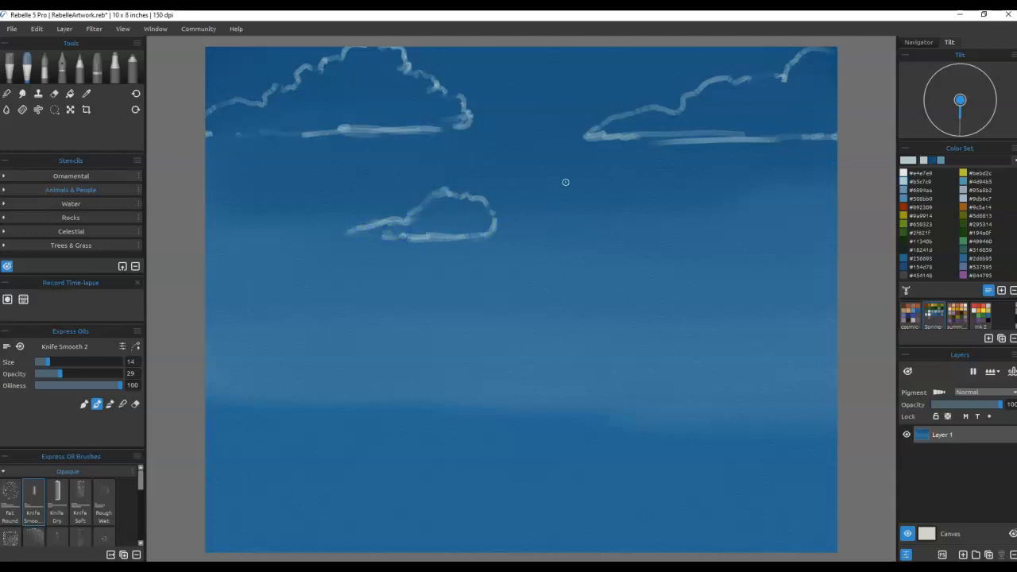
mouse_move(673, 203)
mouse_down()
mouse_move(600, 223)
mouse_move(616, 236)
mouse_move(669, 237)
mouse_move(827, 218)
mouse_move(785, 217)
mouse_move(754, 178)
mouse_move(716, 204)
mouse_move(679, 198)
mouse_move(645, 213)
mouse_up()
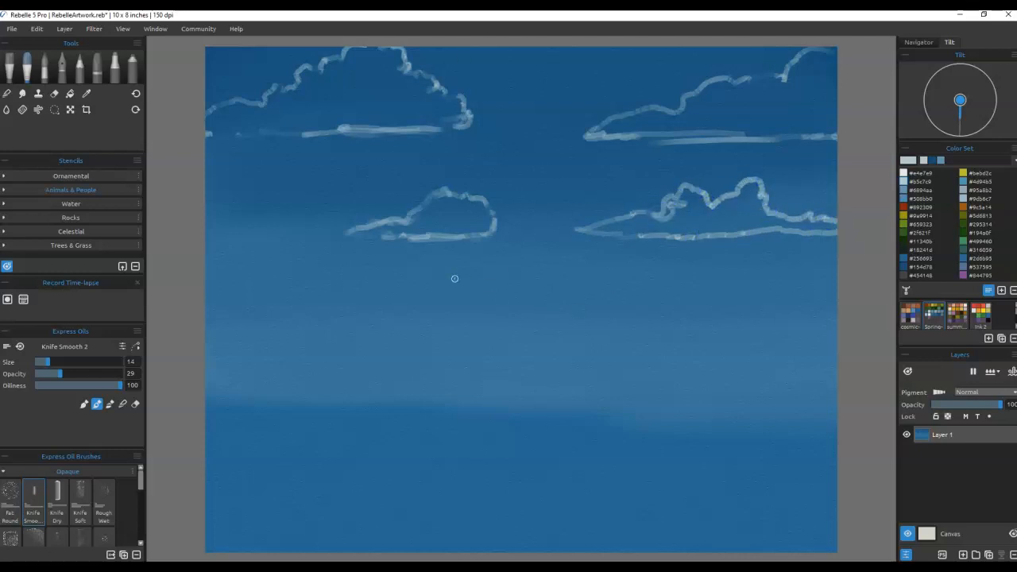
Step: Outline two clouds entering from the canvas's left edge, the smaller one beneath the other
drag(201, 213, 234, 256)
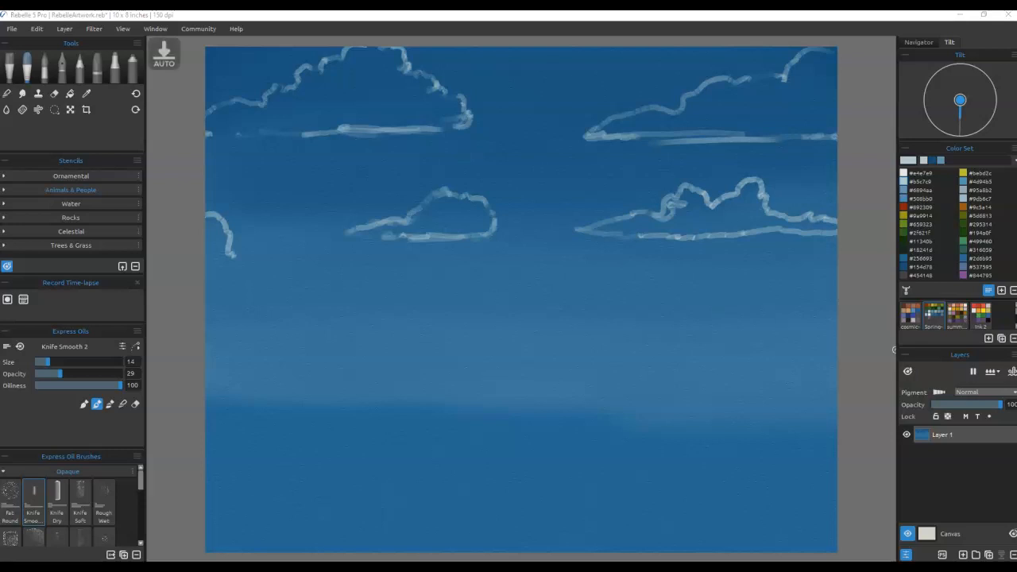
mouse_move(232, 249)
mouse_down()
mouse_move(304, 252)
mouse_move(321, 275)
mouse_move(299, 294)
mouse_move(207, 291)
mouse_move(220, 288)
mouse_up()
mouse_move(217, 339)
mouse_down()
mouse_move(298, 319)
mouse_move(289, 332)
mouse_move(216, 340)
mouse_move(278, 347)
mouse_move(210, 343)
mouse_move(316, 325)
mouse_up()
mouse_move(457, 279)
mouse_down()
mouse_move(434, 256)
mouse_move(376, 291)
mouse_move(432, 294)
mouse_move(395, 277)
mouse_move(430, 290)
mouse_up()
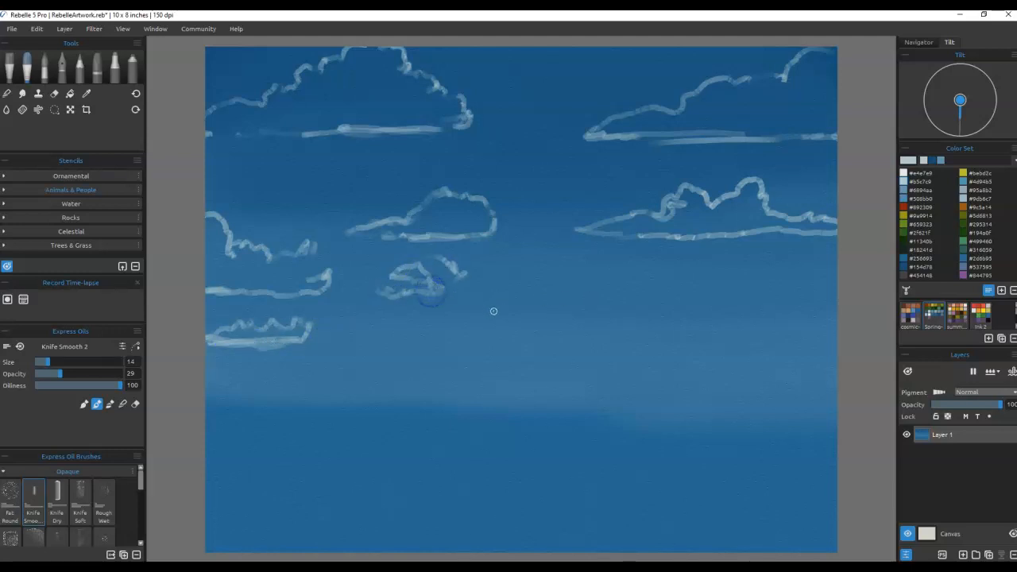
key(ctrl+z)
key(ctrl+z)
key(ctrl+z)
key(ctrl+z)
key(ctrl+z)
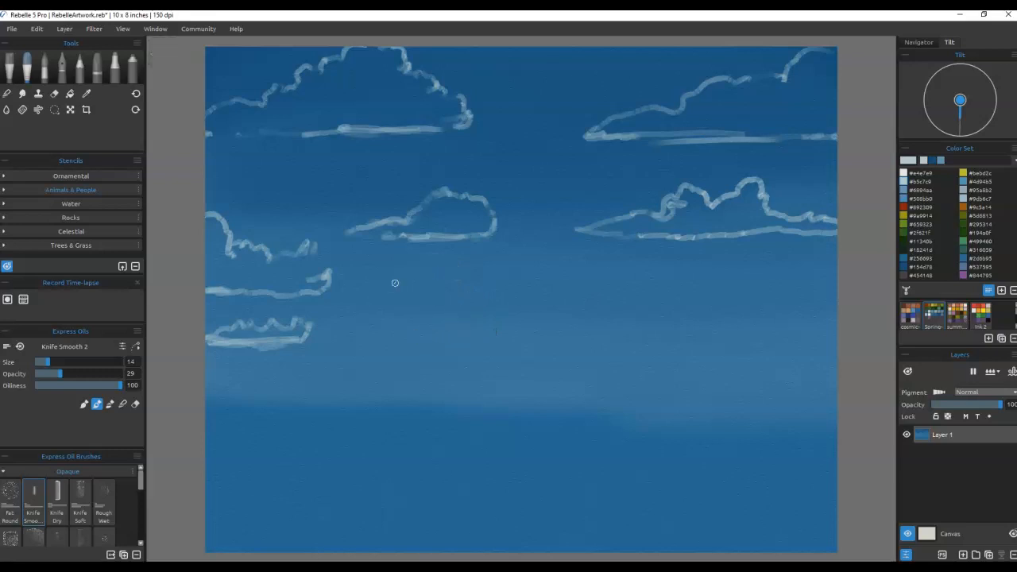
Step: Sketch a row of three small clouds below the medium ones and a long low cloud bank with faint puffs above the horizon
mouse_move(398, 294)
mouse_down()
mouse_move(441, 292)
mouse_move(433, 275)
mouse_move(411, 275)
mouse_move(433, 280)
mouse_move(406, 276)
mouse_move(382, 295)
mouse_up()
mouse_move(509, 294)
mouse_down()
mouse_move(504, 286)
mouse_move(513, 290)
mouse_move(486, 295)
mouse_up()
mouse_move(629, 286)
mouse_down()
mouse_move(673, 265)
mouse_move(654, 295)
mouse_move(689, 286)
mouse_move(665, 267)
mouse_up()
mouse_move(817, 301)
mouse_down()
mouse_move(800, 275)
mouse_move(733, 324)
mouse_move(611, 339)
mouse_up()
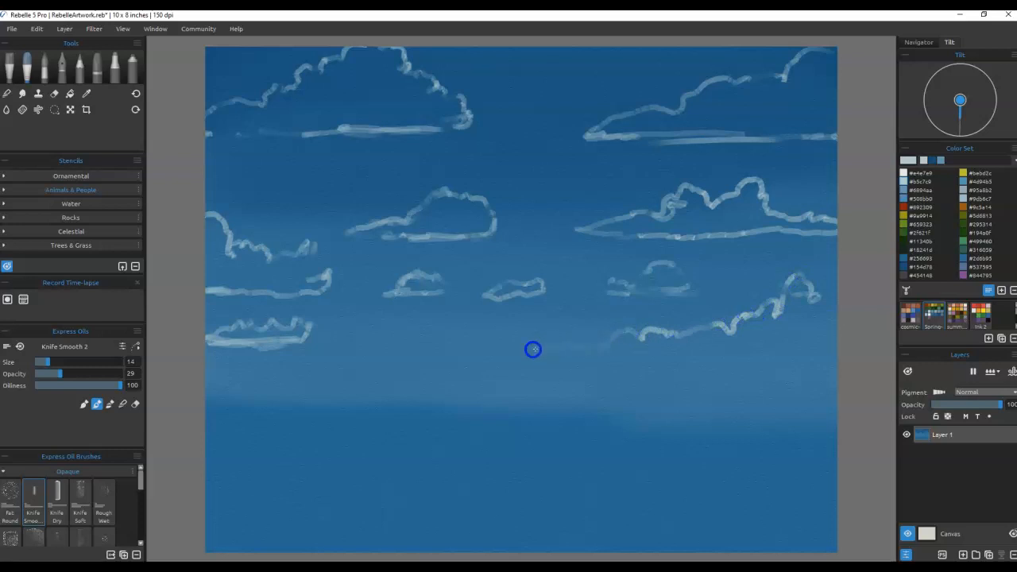
mouse_move(670, 352)
mouse_down()
mouse_move(805, 340)
mouse_move(757, 354)
mouse_move(530, 349)
mouse_move(610, 351)
mouse_move(620, 333)
mouse_move(835, 309)
mouse_move(492, 358)
mouse_move(443, 349)
mouse_move(433, 367)
mouse_move(408, 355)
mouse_move(389, 368)
mouse_move(378, 345)
mouse_move(419, 373)
mouse_move(417, 355)
mouse_move(246, 368)
mouse_up()
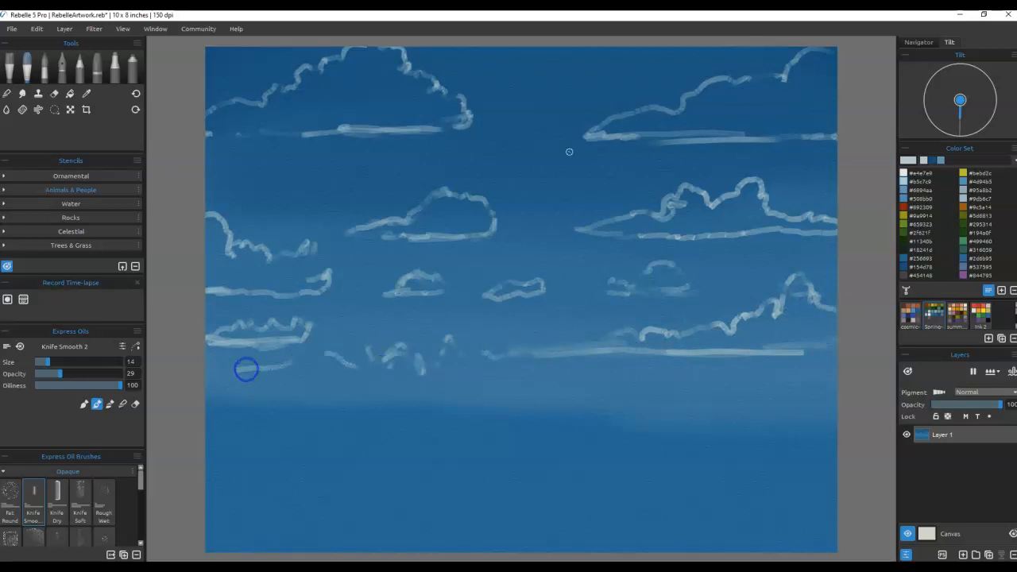
Step: Add small cloud wisps in the gaps of the upper sky and bumpier puffs along the crest of the large cloud on the right
mouse_move(541, 177)
mouse_down()
mouse_move(503, 174)
mouse_move(552, 170)
mouse_up()
mouse_move(318, 176)
mouse_down()
mouse_move(293, 175)
mouse_move(318, 175)
mouse_up()
mouse_move(577, 80)
mouse_down()
mouse_move(531, 75)
mouse_move(559, 86)
mouse_move(543, 87)
mouse_up()
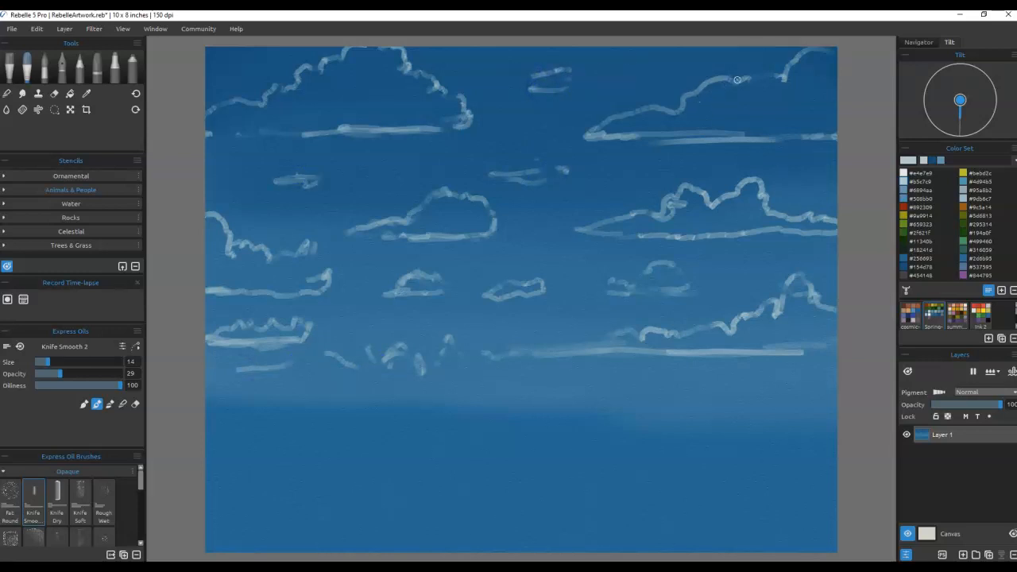
mouse_move(728, 74)
mouse_down()
mouse_move(818, 46)
mouse_move(826, 58)
mouse_move(761, 74)
mouse_move(733, 60)
mouse_move(722, 82)
mouse_move(706, 74)
mouse_move(686, 102)
mouse_move(650, 110)
mouse_up()
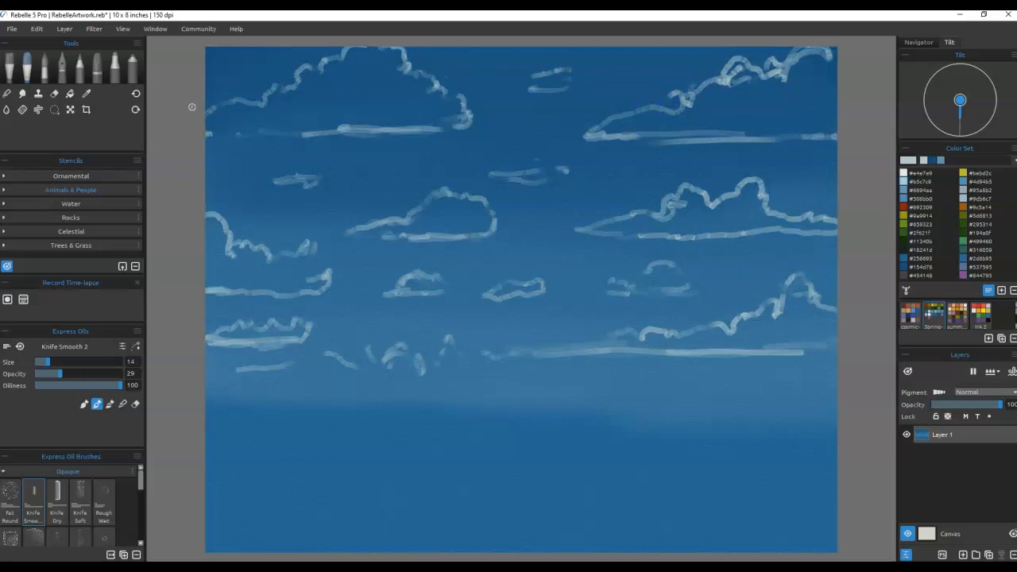
mouse_move(186, 120)
mouse_down()
mouse_move(344, 207)
mouse_move(564, 355)
mouse_move(579, 354)
mouse_move(888, 55)
mouse_up()
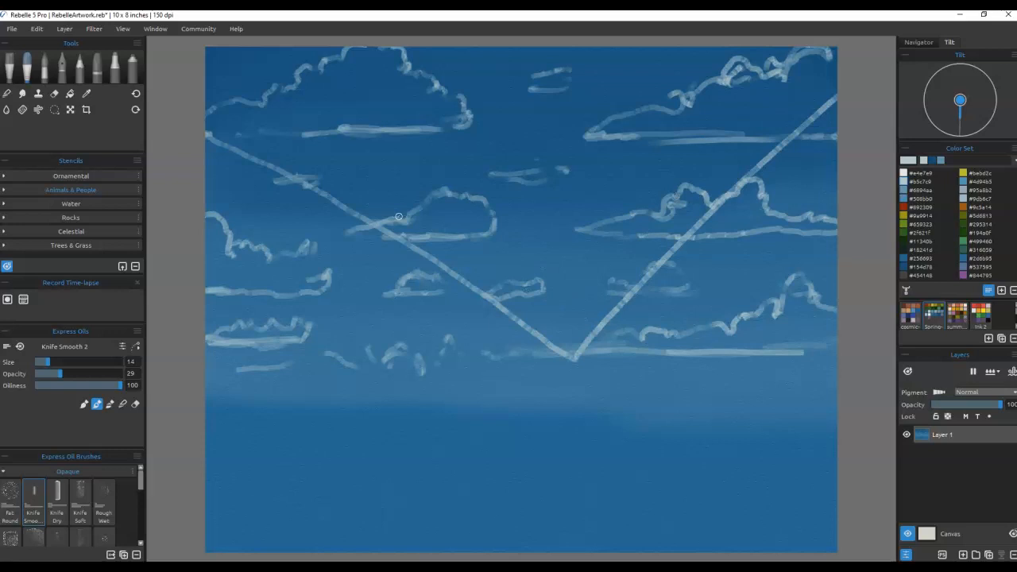
key(ctrl+z)
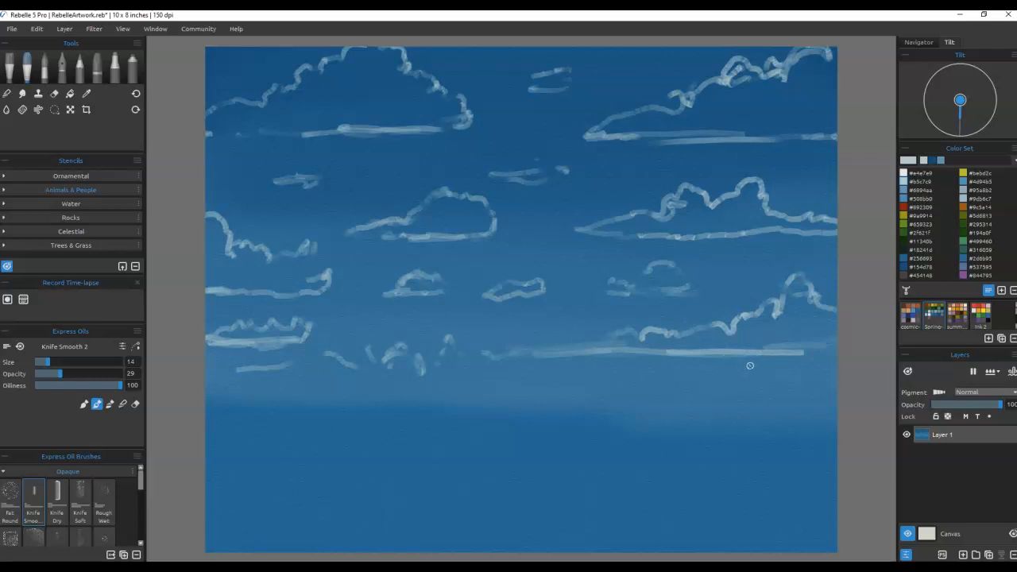
Step: Shade the interior and underside of the large cloud on the right with #316059 and #454148
click(963, 250)
mouse_move(712, 126)
mouse_down()
mouse_move(737, 122)
mouse_move(732, 112)
mouse_move(754, 127)
mouse_move(649, 122)
mouse_move(743, 114)
mouse_move(756, 130)
mouse_move(790, 131)
mouse_move(763, 109)
mouse_up()
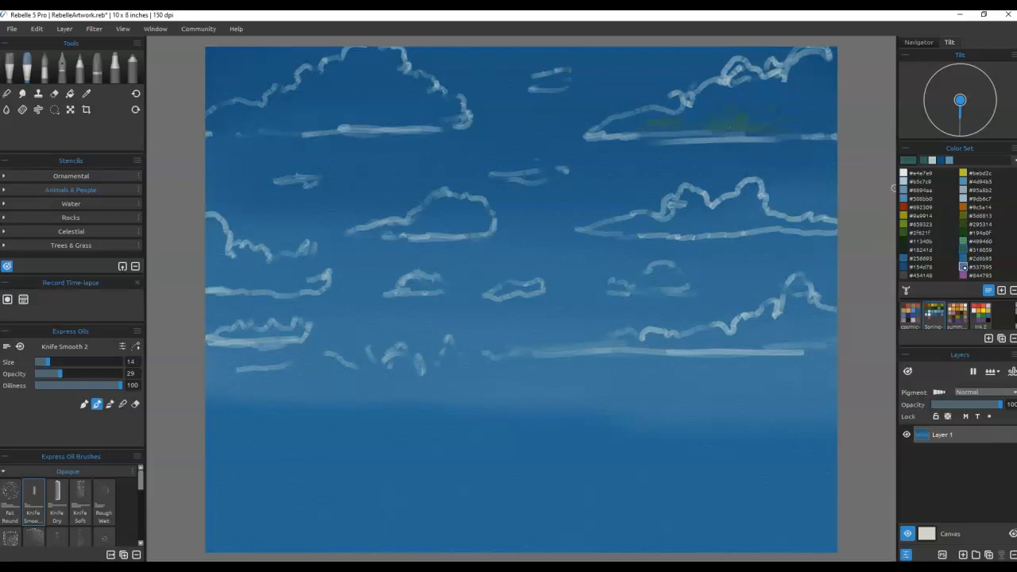
click(904, 275)
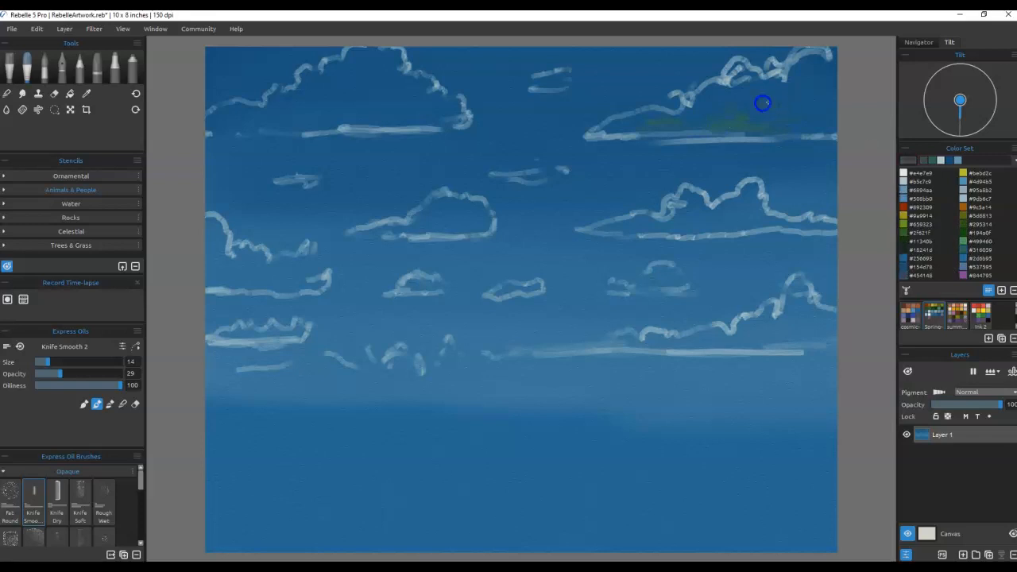
mouse_move(764, 106)
mouse_down()
mouse_move(772, 125)
mouse_move(671, 124)
mouse_up()
Step: Add #454148 shadows to the medium clouds, the left-edge clouds and the base of the low cloud bank
mouse_move(678, 224)
mouse_down()
mouse_move(711, 225)
mouse_move(706, 234)
mouse_up()
drag(292, 337, 246, 339)
drag(668, 351, 755, 349)
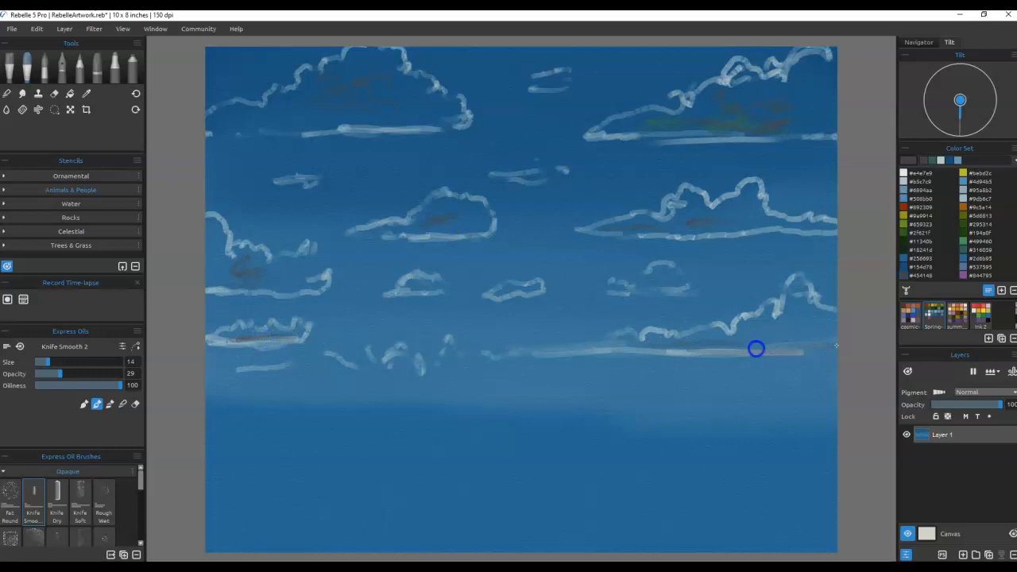
Step: Brush #454148 shadows into the small clouds and wisps, and deepen the shading along the bases of the two large top clouds
drag(665, 288, 670, 281)
drag(538, 74, 528, 79)
mouse_move(397, 349)
mouse_down()
mouse_move(386, 357)
mouse_move(415, 368)
mouse_up()
drag(494, 292, 513, 291)
drag(436, 288, 411, 293)
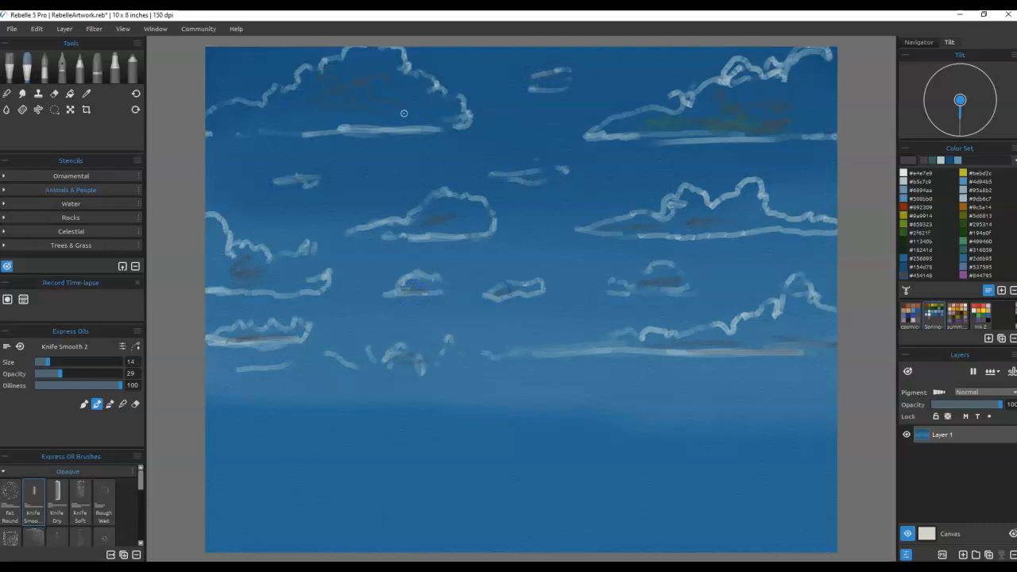
mouse_move(277, 121)
mouse_down()
mouse_move(233, 126)
mouse_move(267, 120)
mouse_up()
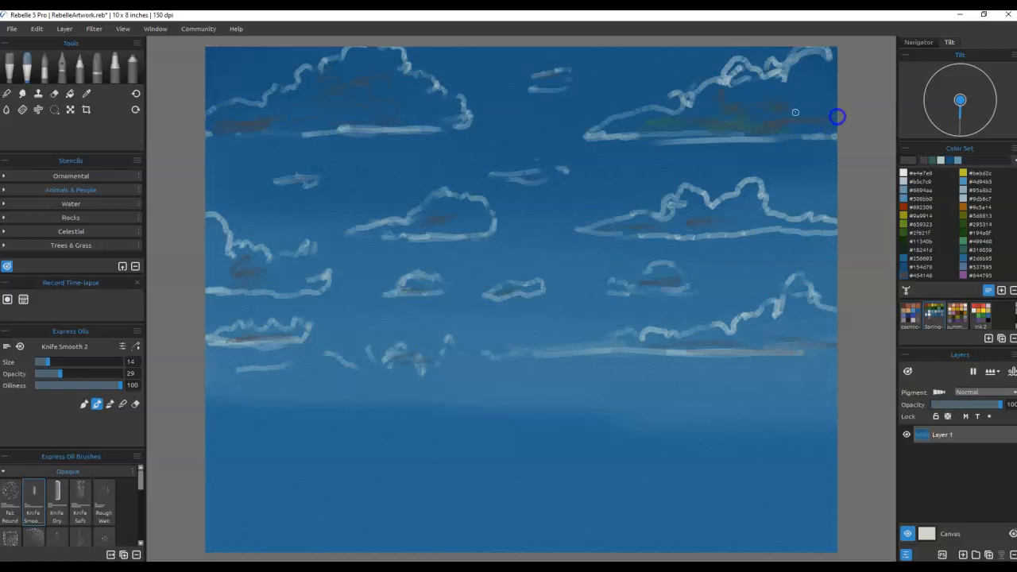
mouse_move(559, 78)
mouse_down()
mouse_move(552, 81)
mouse_move(566, 81)
mouse_up()
Step: Sample blue-grey tones from the large cloud on the right and paint them as mid-tones between its bright crest and dark underside
key(alt)
alt+click(699, 88)
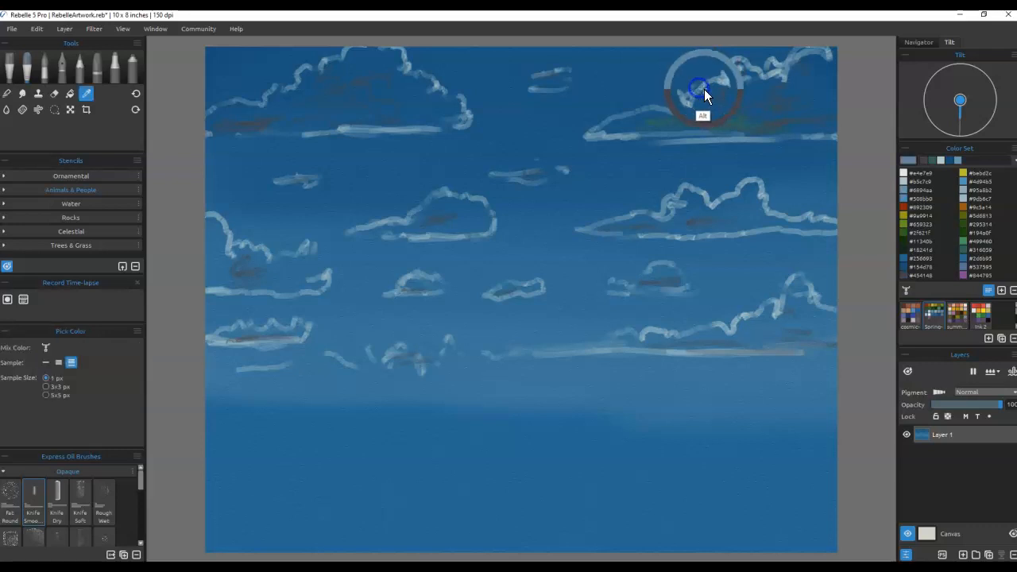
mouse_move(808, 94)
mouse_down()
mouse_move(797, 63)
mouse_move(805, 83)
mouse_move(788, 80)
mouse_move(786, 92)
mouse_move(714, 99)
mouse_move(761, 102)
mouse_up()
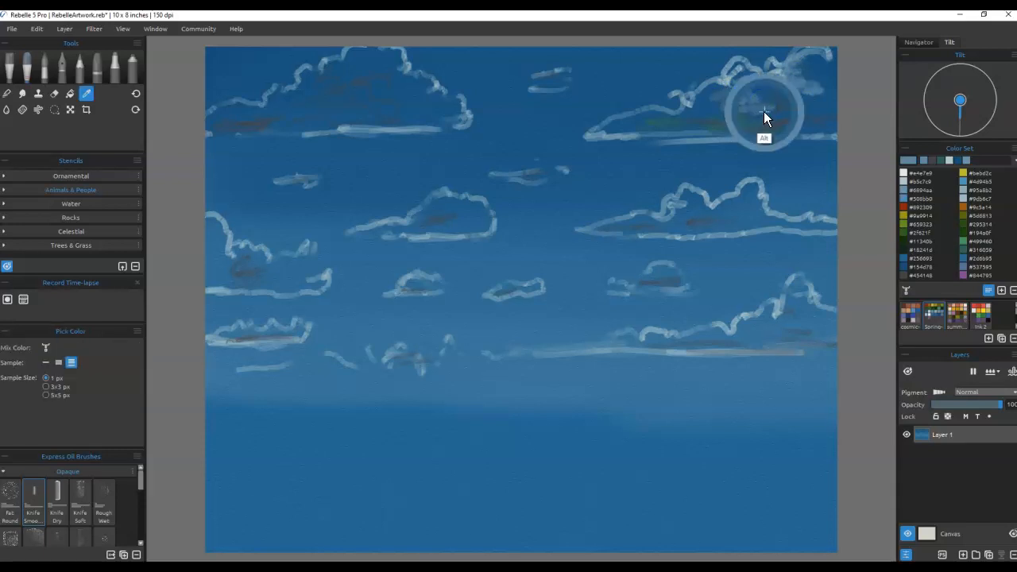
ctrl+click(759, 109)
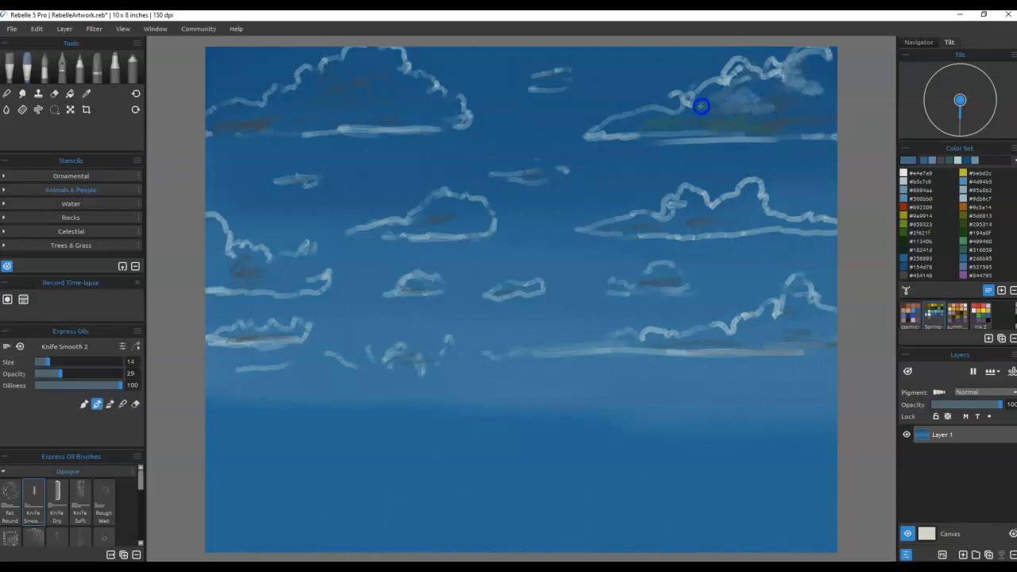
mouse_move(701, 95)
mouse_down()
mouse_move(656, 112)
mouse_move(648, 133)
mouse_move(718, 136)
mouse_move(731, 124)
mouse_move(744, 136)
mouse_move(797, 132)
mouse_move(684, 137)
mouse_up()
key(b)
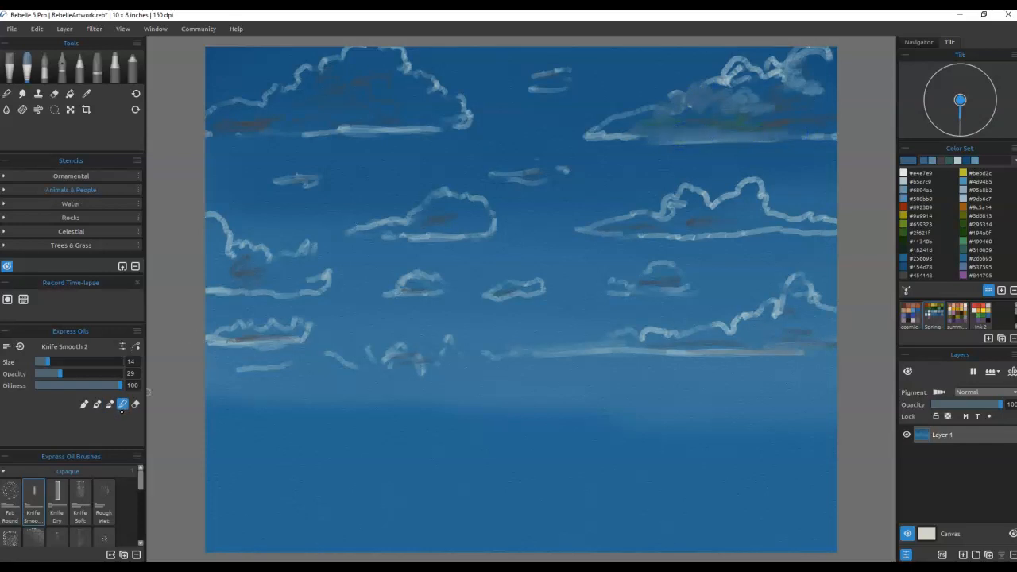
click(97, 404)
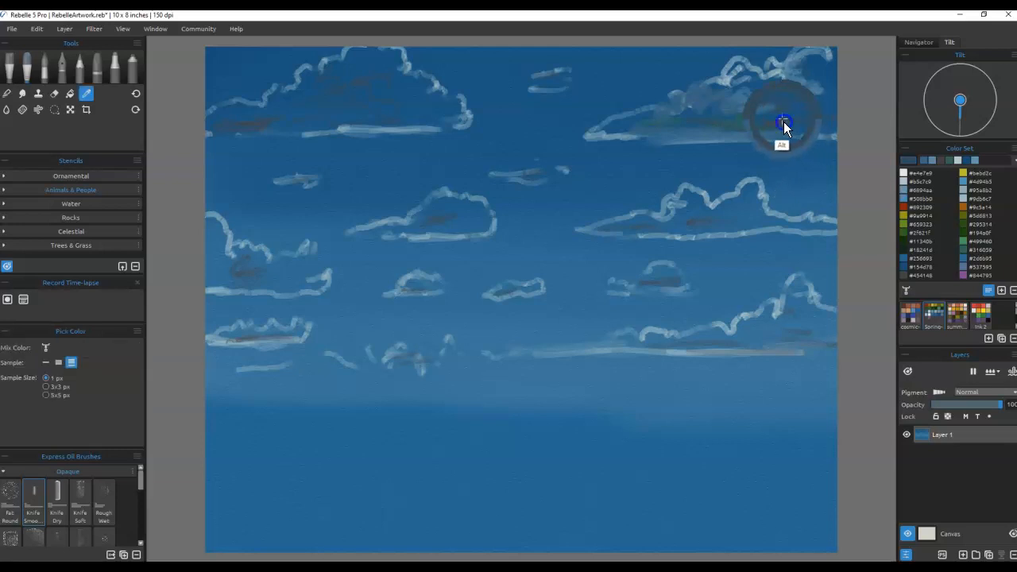
Step: Sample dark greys from the same cloud's underside and paint and blend them along its flat base and tapering left end
alt+click(784, 121)
drag(780, 134, 721, 134)
alt+click(774, 123)
drag(782, 126, 762, 128)
key(n)
mouse_move(700, 132)
mouse_down()
mouse_move(653, 132)
mouse_move(733, 137)
mouse_move(561, 140)
mouse_move(609, 124)
mouse_move(597, 137)
mouse_move(631, 119)
mouse_move(608, 132)
mouse_move(627, 109)
mouse_move(596, 133)
mouse_move(657, 120)
mouse_move(652, 136)
mouse_move(659, 107)
mouse_move(634, 110)
mouse_move(652, 121)
mouse_up()
key(n)
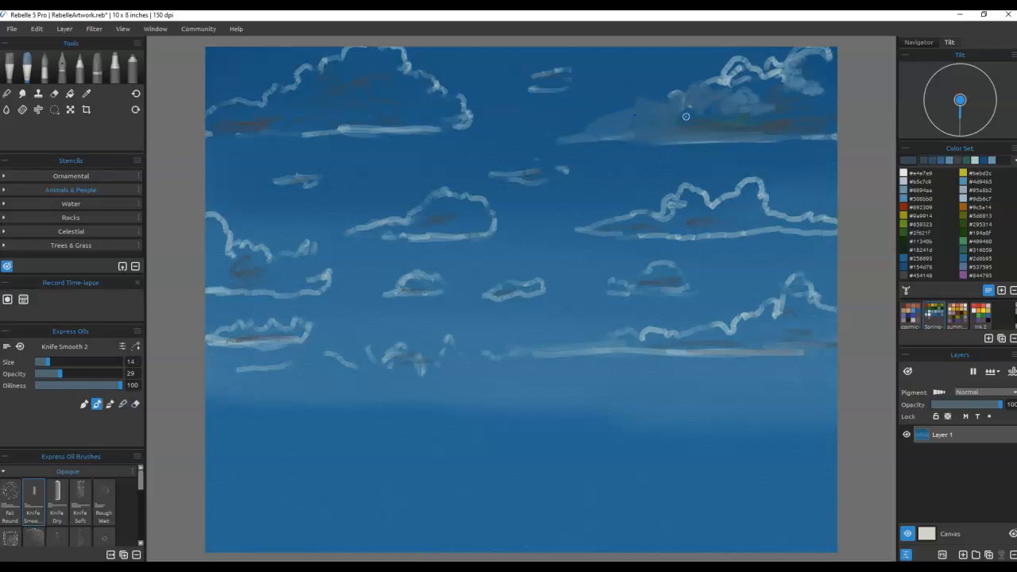
key(s)
key(n)
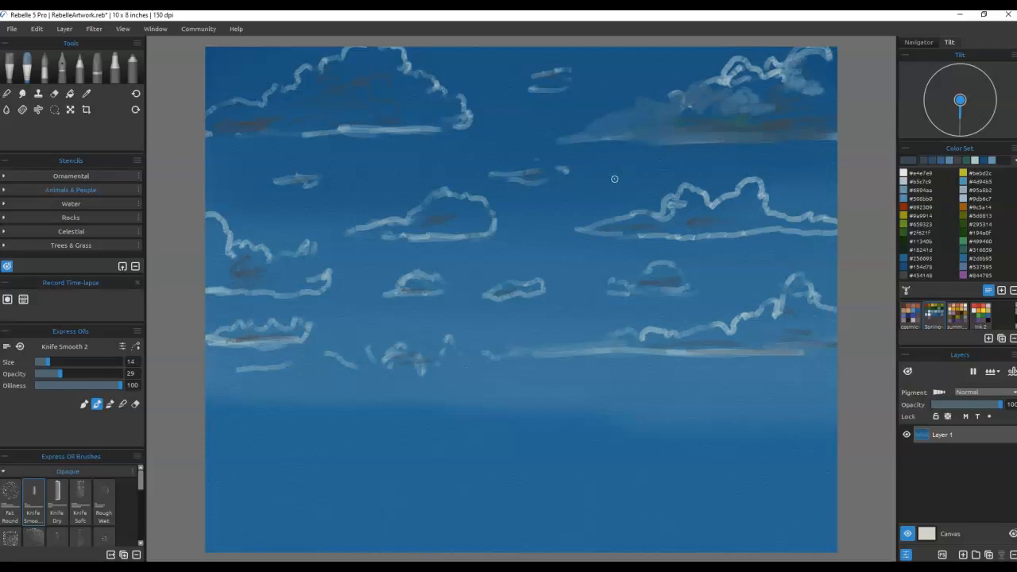
Step: Sample a light tone from the top-right cloud's crest and paint bright puffs down its left side
alt+click(727, 79)
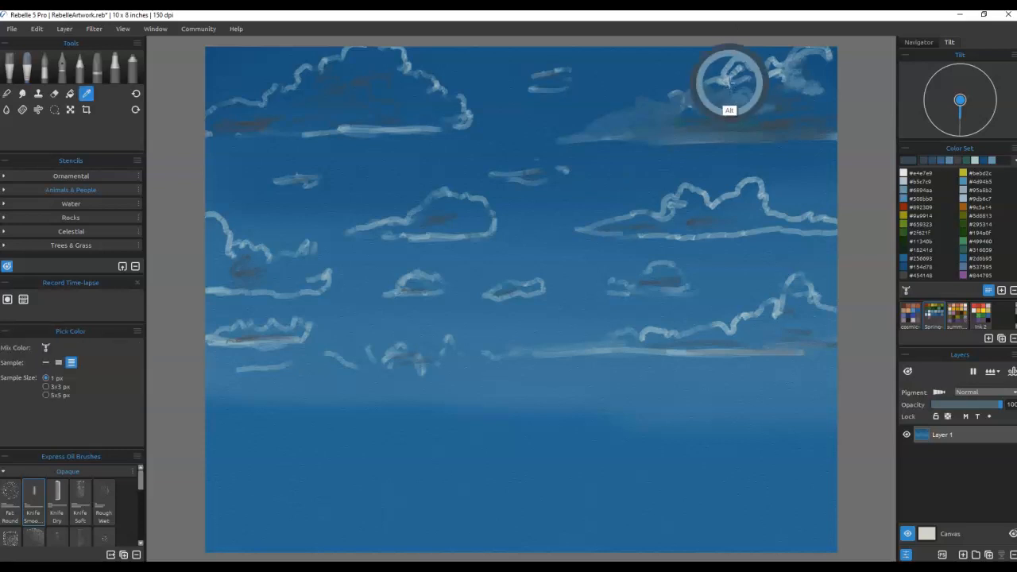
mouse_move(730, 75)
mouse_down()
mouse_move(700, 91)
mouse_move(715, 100)
mouse_move(696, 87)
mouse_up()
mouse_move(669, 49)
mouse_down()
mouse_move(646, 74)
mouse_move(667, 60)
mouse_up()
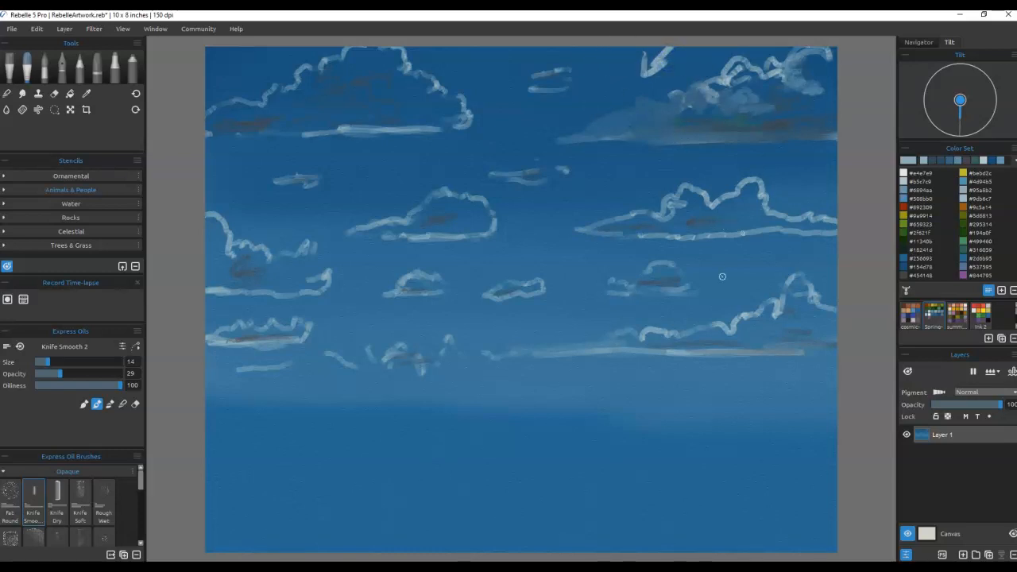
key(ctrl+z)
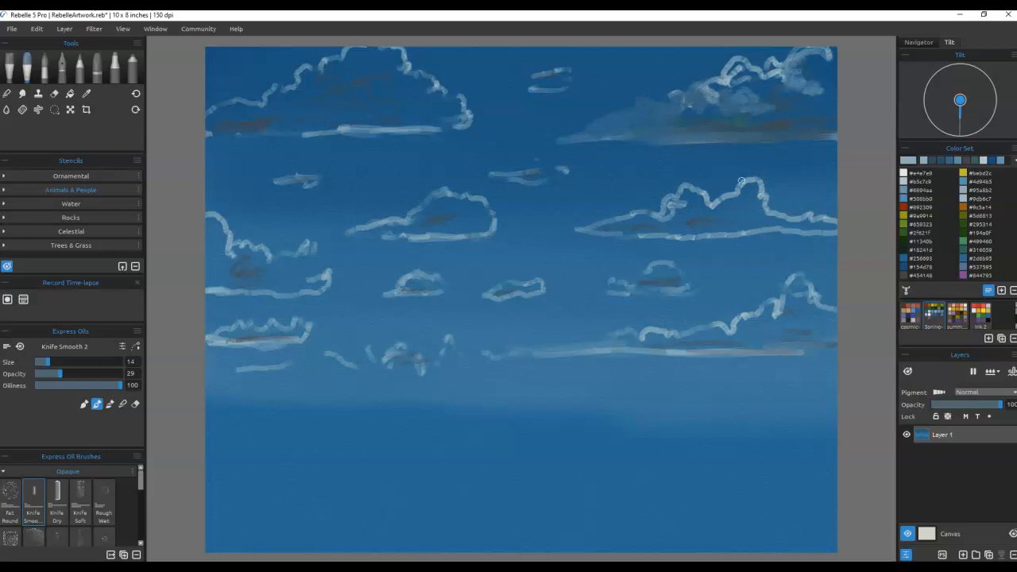
Step: Paint the tallest puff of the middle-right cloud with #bebd2c yellow and a touch of #9c5a14, blend it, and lighten it with #b5c7c9
mouse_move(760, 200)
mouse_down()
mouse_move(752, 188)
mouse_move(761, 202)
mouse_up()
click(965, 174)
drag(748, 195, 752, 193)
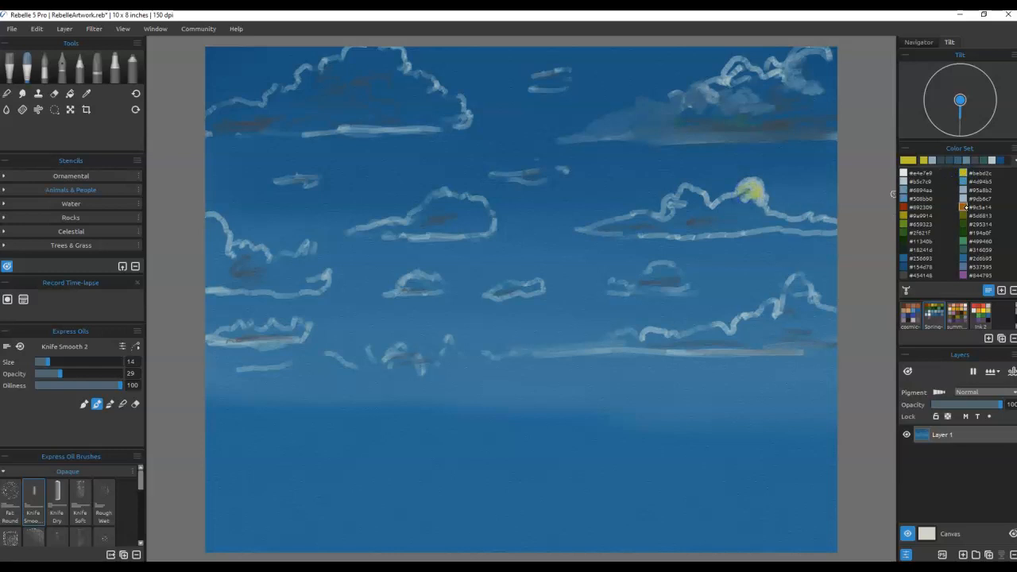
mouse_move(748, 190)
mouse_down()
mouse_move(768, 202)
mouse_move(761, 193)
mouse_move(751, 199)
mouse_move(755, 188)
mouse_move(740, 203)
mouse_move(769, 203)
mouse_move(760, 185)
mouse_move(723, 199)
mouse_move(751, 201)
mouse_move(769, 221)
mouse_move(764, 185)
mouse_move(745, 184)
mouse_move(763, 194)
mouse_move(751, 198)
mouse_move(755, 190)
mouse_move(763, 204)
mouse_move(760, 193)
mouse_move(750, 202)
mouse_move(751, 190)
mouse_move(761, 214)
mouse_move(729, 201)
mouse_move(768, 218)
mouse_up()
key(n)
key(b)
click(905, 180)
Step: Sample the pale yellow from that puff and paint it over the top-right cloud's crest and the central cloud's puffs, adding a darker centre there
alt+click(752, 191)
key(m)
key(m)
mouse_move(765, 82)
mouse_down()
mouse_move(750, 72)
mouse_move(739, 86)
mouse_move(722, 76)
mouse_move(768, 84)
mouse_move(767, 96)
mouse_up()
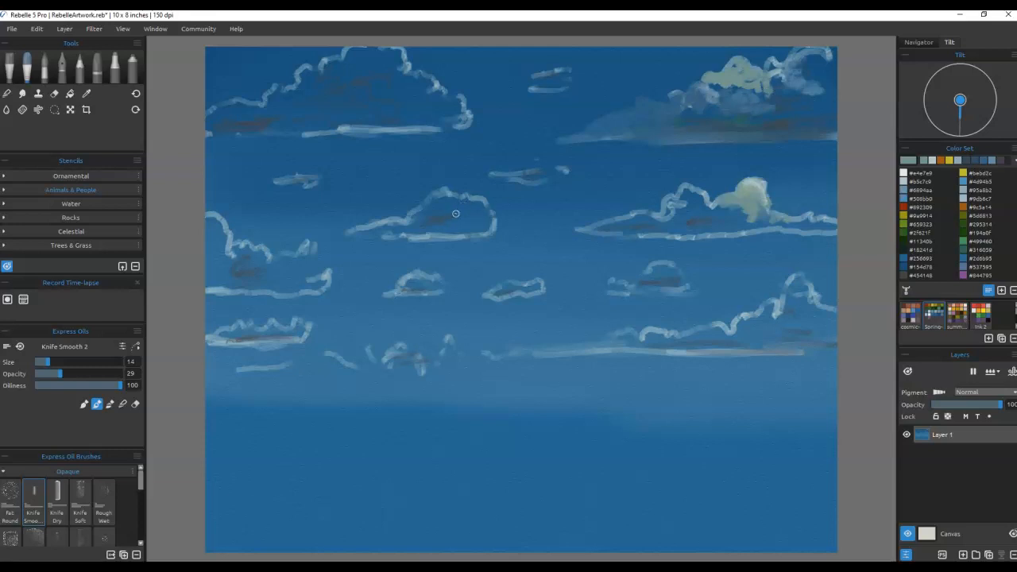
mouse_move(438, 194)
mouse_down()
mouse_move(450, 209)
mouse_move(482, 215)
mouse_move(483, 205)
mouse_move(474, 221)
mouse_move(454, 200)
mouse_move(437, 209)
mouse_move(490, 229)
mouse_move(500, 223)
mouse_move(409, 216)
mouse_up()
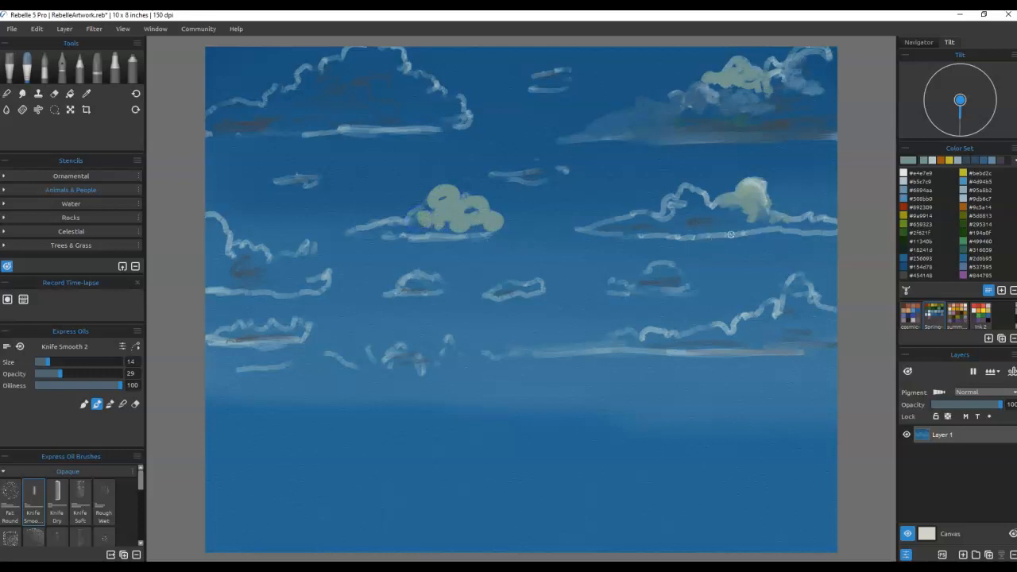
mouse_move(435, 205)
mouse_down()
mouse_move(468, 207)
mouse_move(452, 213)
mouse_move(477, 225)
mouse_up()
Step: Paint the central cloud's puffs with sampled light greys and #e4e7e9 highlights, widening the cloud on both sides
alt+click(777, 72)
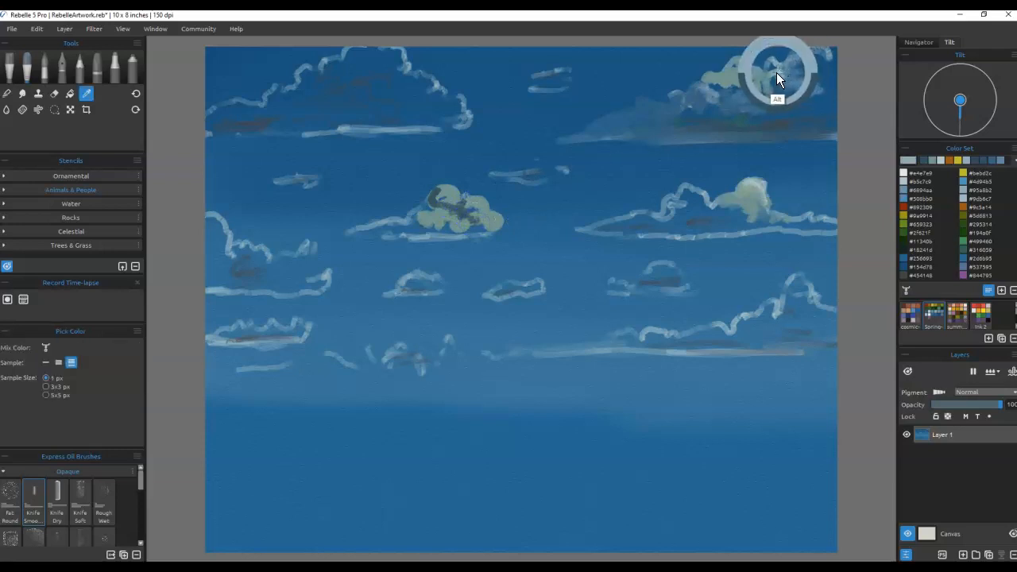
mouse_move(449, 191)
mouse_down()
mouse_move(492, 201)
mouse_move(476, 196)
mouse_move(484, 208)
mouse_move(455, 192)
mouse_move(502, 223)
mouse_up()
click(904, 174)
alt+click(485, 204)
mouse_move(457, 194)
mouse_down()
mouse_move(454, 204)
mouse_move(445, 181)
mouse_up()
drag(469, 212, 483, 221)
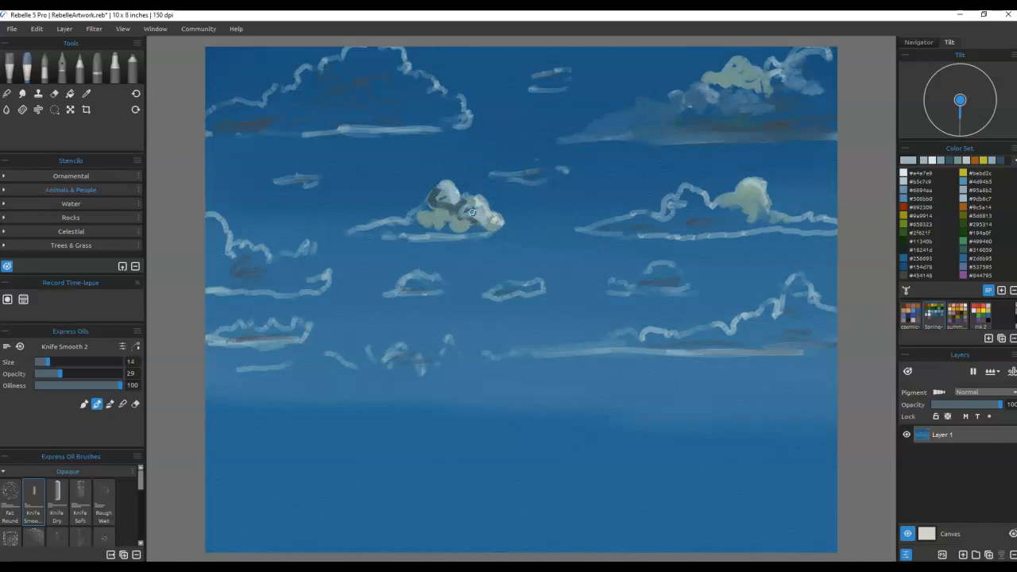
key(m)
mouse_move(451, 198)
mouse_down()
mouse_move(496, 225)
mouse_move(456, 222)
mouse_move(448, 205)
mouse_move(433, 204)
mouse_move(435, 193)
mouse_move(419, 209)
mouse_move(436, 221)
mouse_move(424, 202)
mouse_move(436, 213)
mouse_move(414, 207)
mouse_move(405, 217)
mouse_move(514, 229)
mouse_move(493, 230)
mouse_move(519, 232)
mouse_up()
key(b)
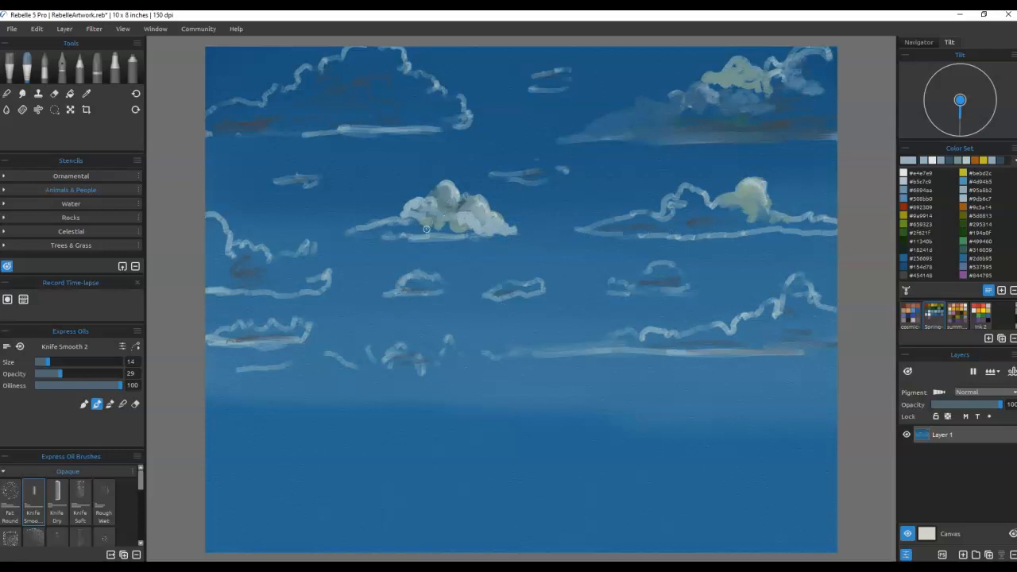
Step: Paint light puffs across the front and right end of the top-right cloud and blend them into its body
drag(765, 84, 792, 103)
mouse_move(750, 100)
mouse_down()
mouse_move(742, 71)
mouse_move(713, 92)
mouse_move(643, 101)
mouse_move(683, 113)
mouse_move(654, 111)
mouse_move(672, 106)
mouse_move(687, 124)
mouse_move(780, 120)
mouse_move(807, 114)
mouse_move(823, 64)
mouse_move(835, 61)
mouse_move(827, 52)
mouse_move(819, 79)
mouse_move(833, 84)
mouse_move(803, 62)
mouse_up()
key(n)
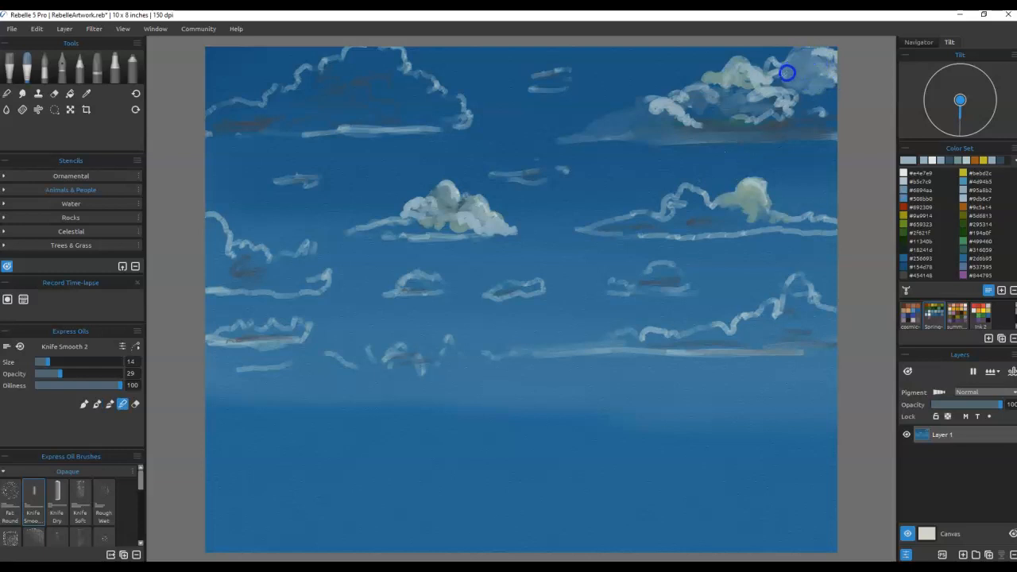
key(n)
key(n)
mouse_move(761, 84)
mouse_down()
mouse_move(734, 70)
mouse_move(712, 75)
mouse_move(712, 93)
mouse_move(753, 93)
mouse_move(790, 115)
mouse_move(773, 117)
mouse_move(803, 113)
mouse_move(779, 96)
mouse_move(763, 101)
mouse_move(784, 115)
mouse_up()
key(n)
key(n)
key(n)
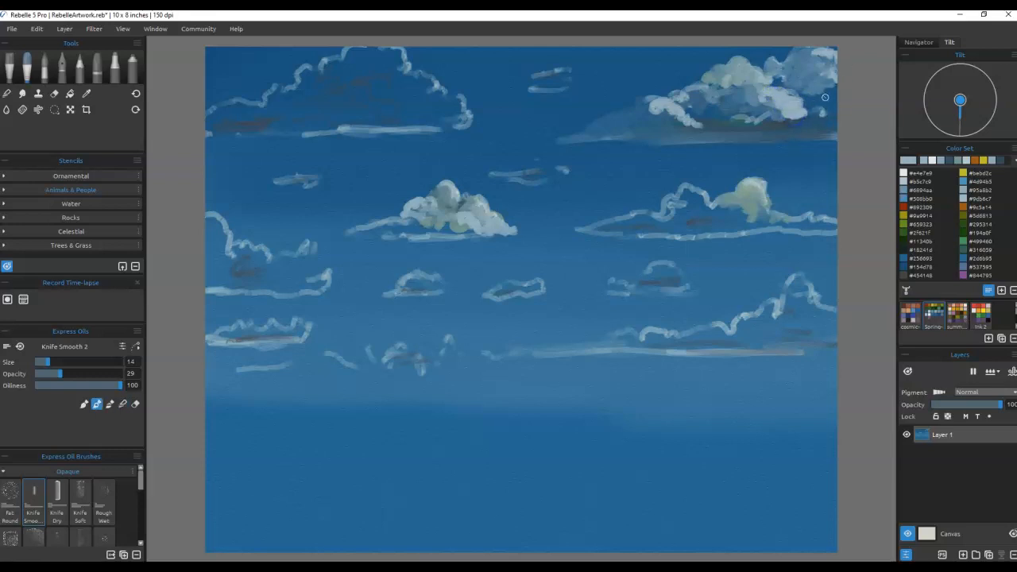
Step: Smooth the top-right cloud and the central cloud with the Soft blend brush at size 18
key(b)
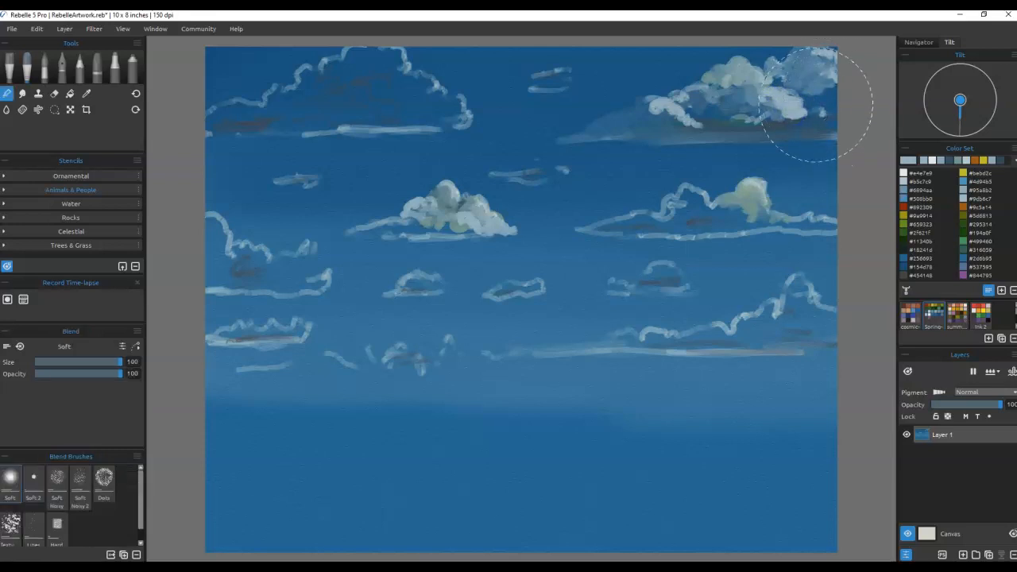
key(bracketleft)
key(bracketleft)
key(bracketleft)
key(bracketleft)
key(bracketleft)
key(bracketleft)
key(bracketleft)
key(bracketleft)
key(bracketleft)
key(bracketleft)
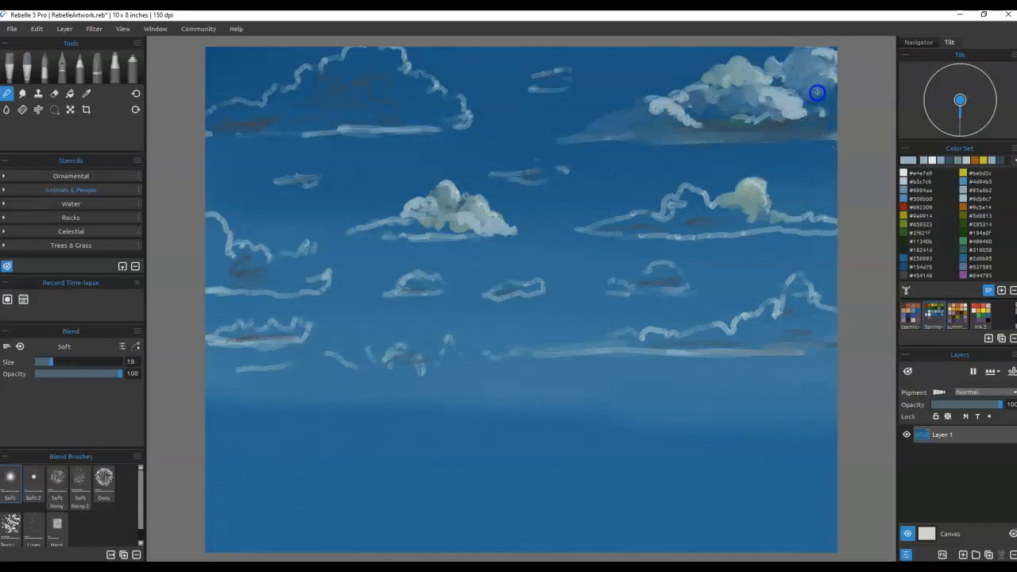
mouse_move(803, 66)
mouse_down()
mouse_move(776, 81)
mouse_move(797, 64)
mouse_up()
mouse_move(776, 124)
mouse_down()
mouse_move(790, 127)
mouse_move(783, 104)
mouse_move(754, 104)
mouse_move(734, 84)
mouse_move(718, 119)
mouse_move(752, 124)
mouse_move(700, 122)
mouse_move(726, 113)
mouse_move(756, 122)
mouse_move(652, 104)
mouse_move(679, 127)
mouse_move(692, 95)
mouse_move(722, 104)
mouse_move(712, 86)
mouse_move(728, 77)
mouse_up()
drag(826, 62, 826, 71)
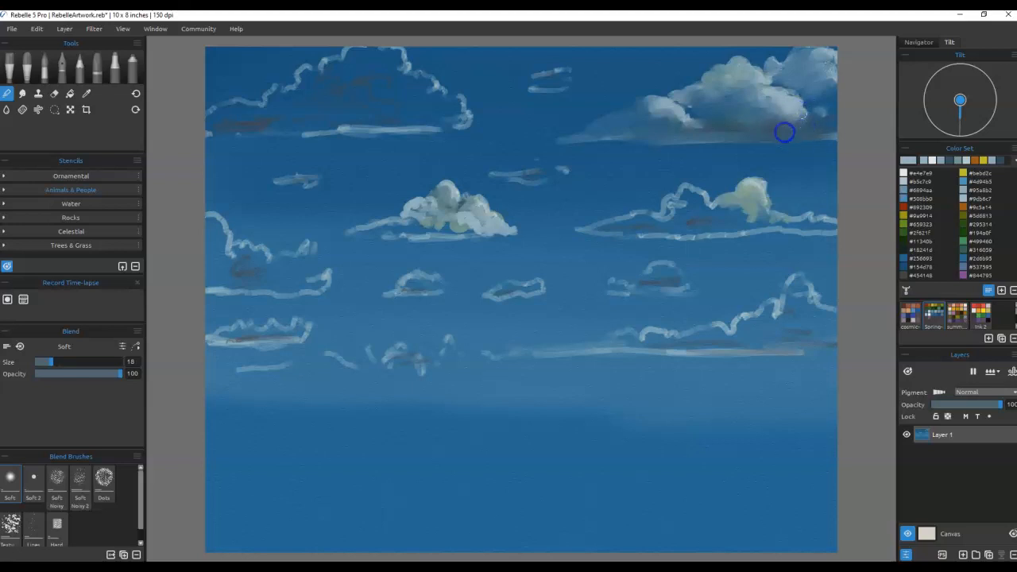
mouse_move(459, 211)
mouse_down()
mouse_move(489, 221)
mouse_move(473, 199)
mouse_move(461, 206)
mouse_move(441, 190)
mouse_move(442, 219)
mouse_move(475, 225)
mouse_move(457, 224)
mouse_move(461, 232)
mouse_move(505, 225)
mouse_move(470, 232)
mouse_move(416, 206)
mouse_move(406, 215)
mouse_move(433, 204)
mouse_move(420, 227)
mouse_move(507, 232)
mouse_move(384, 232)
mouse_up()
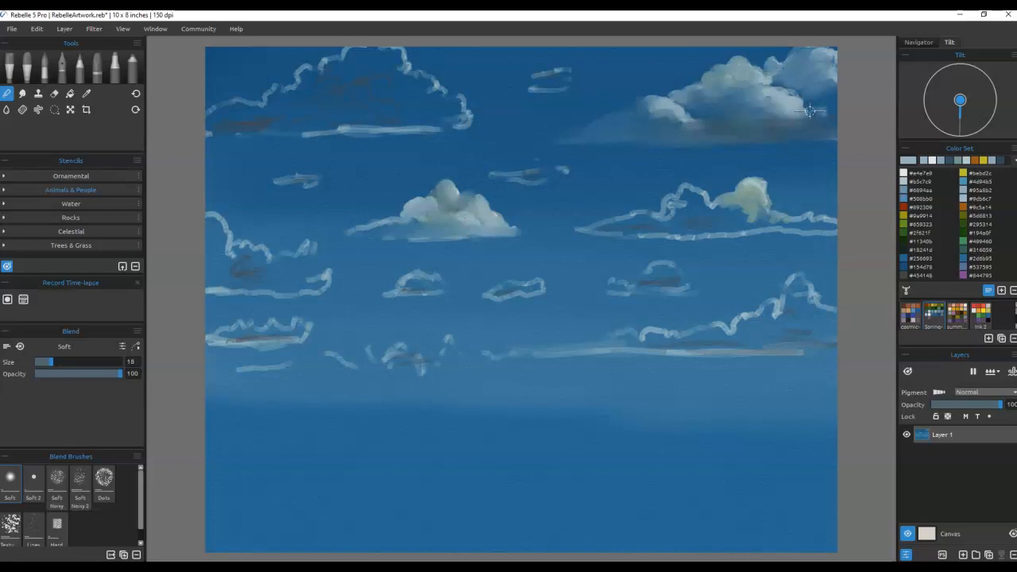
Step: Paint light puff contours inside the right side of the top-left cloud with Knife Smooth 2 and blend them
key(b)
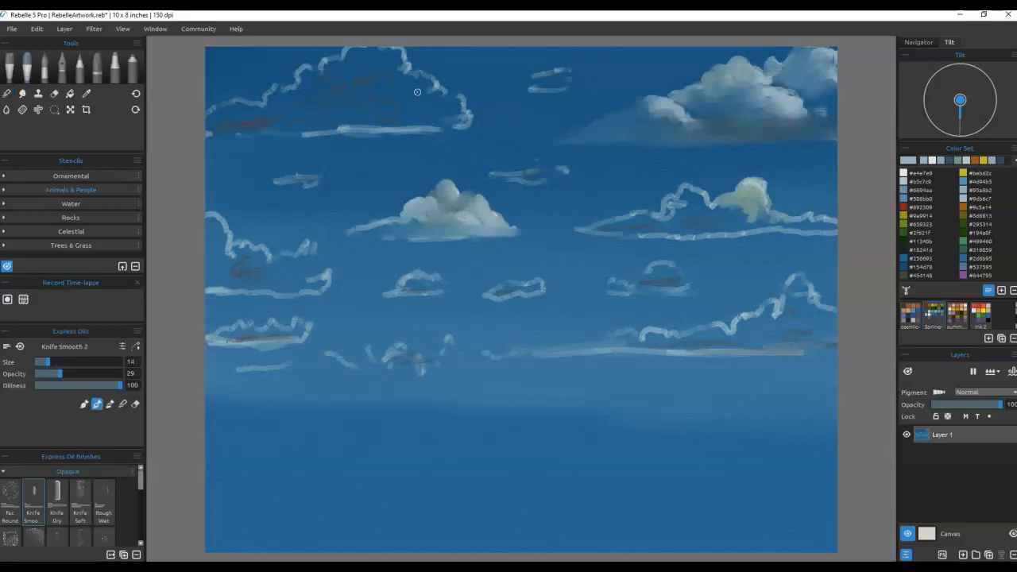
mouse_move(412, 87)
mouse_down()
mouse_move(392, 49)
mouse_move(379, 53)
mouse_move(396, 75)
mouse_move(357, 82)
mouse_move(410, 110)
mouse_move(434, 113)
mouse_up()
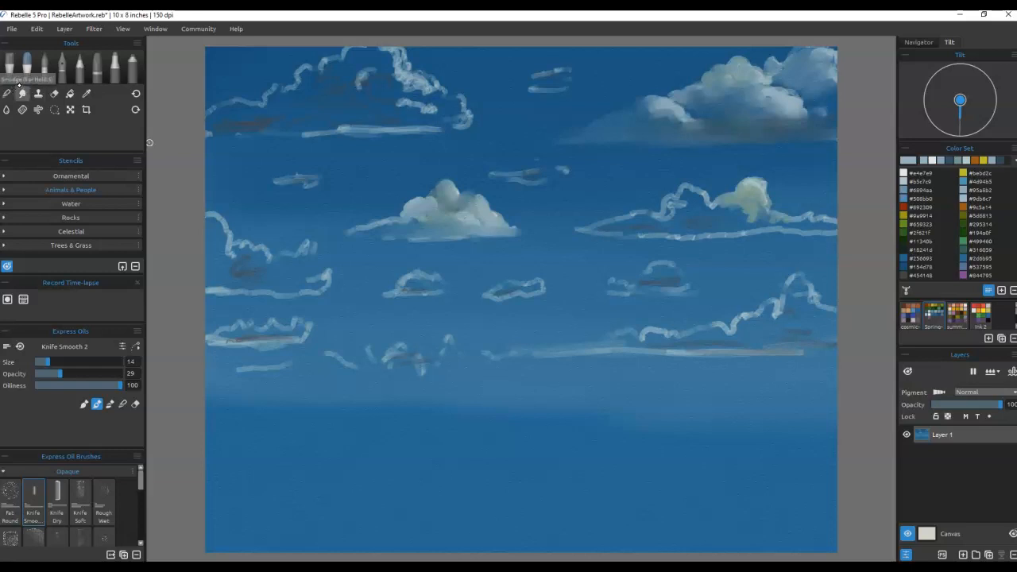
key(n)
mouse_move(416, 90)
mouse_down()
mouse_move(398, 74)
mouse_move(459, 100)
mouse_move(409, 72)
mouse_move(415, 90)
mouse_up()
key(b)
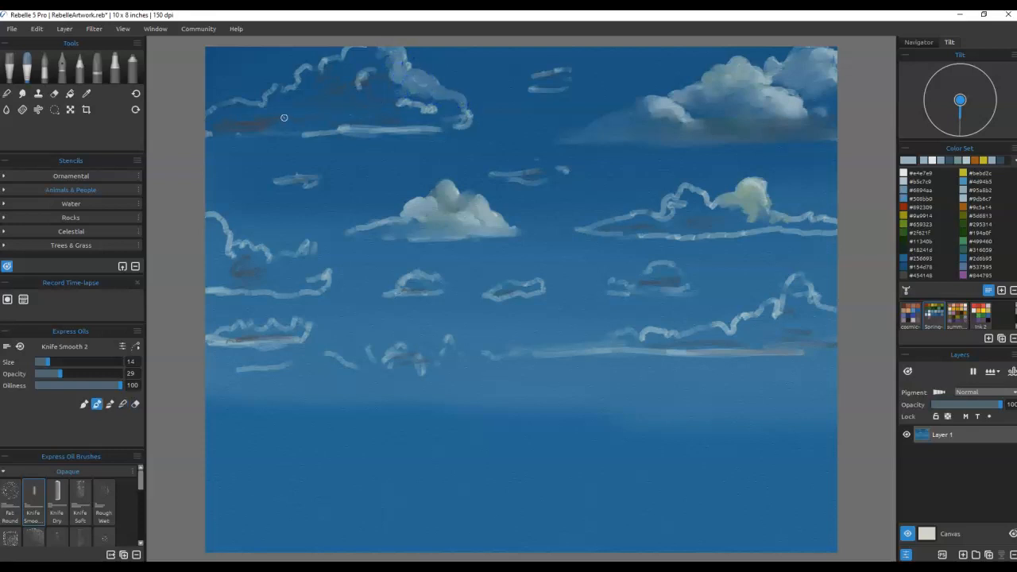
Step: Paint the top-left cloud's base with a sampled dark grey and its left body with mid-greys, blending the tones together
alt+click(261, 124)
mouse_move(285, 133)
mouse_down()
mouse_move(405, 127)
mouse_move(375, 130)
mouse_up()
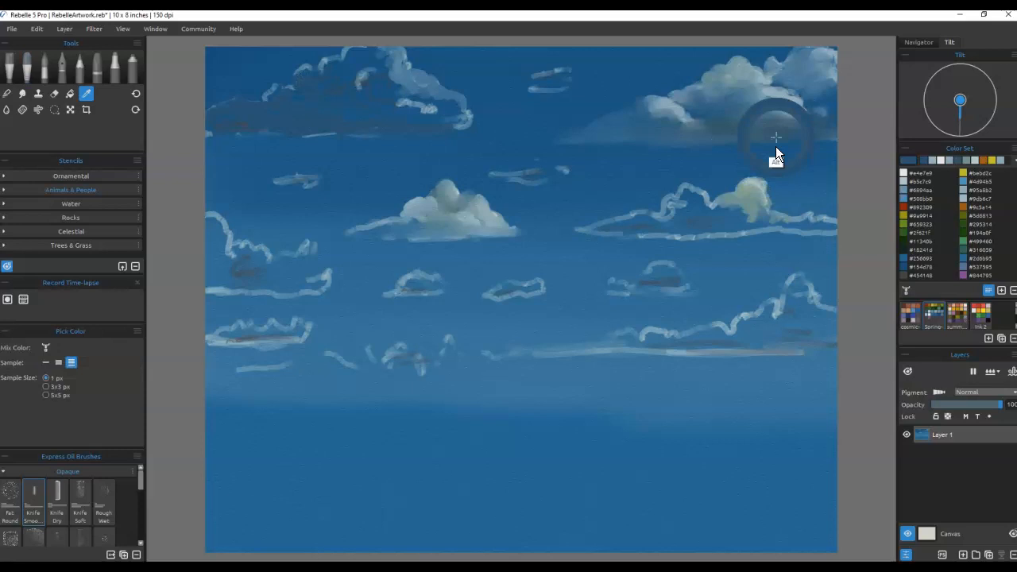
alt+click(749, 119)
mouse_move(337, 103)
mouse_down()
mouse_move(379, 120)
mouse_move(313, 104)
mouse_up()
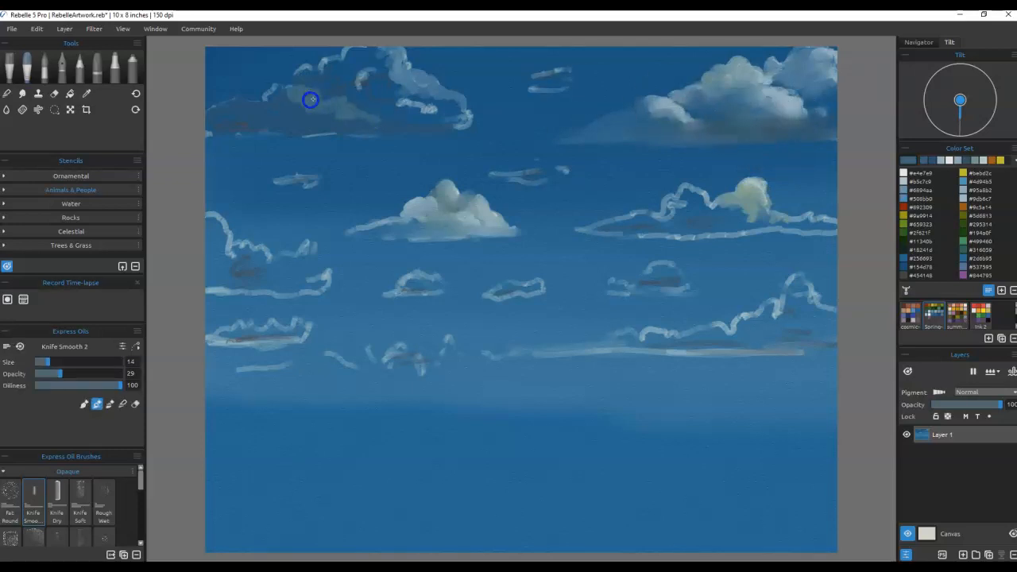
alt+click(317, 80)
key(n)
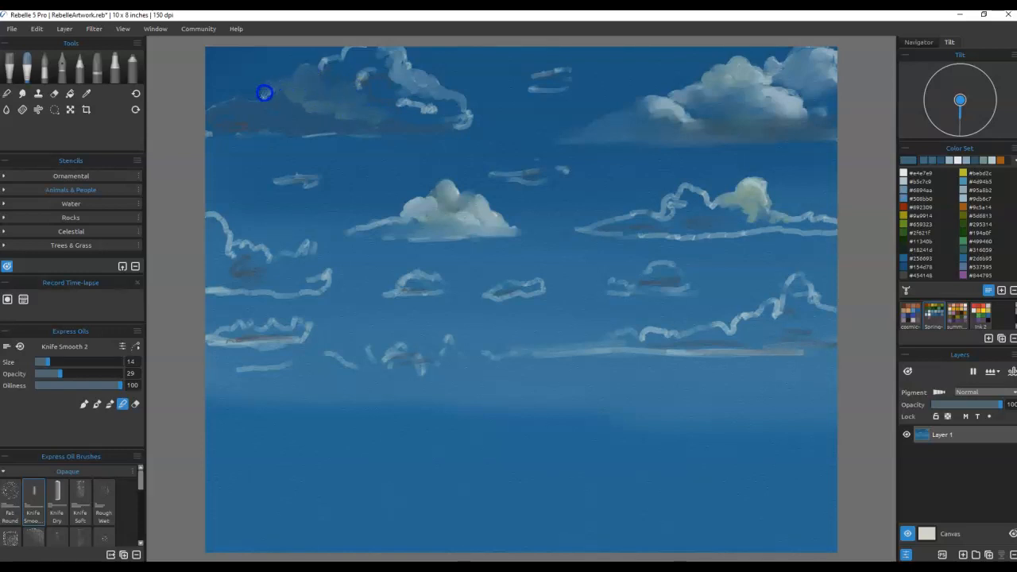
drag(274, 93, 317, 98)
key(n)
Step: Sample a light tone from the top-left cloud, paint its inner puffs, and soften the cloud with the Soft blend brush
alt+click(425, 102)
mouse_move(386, 87)
mouse_down()
mouse_move(365, 72)
mouse_move(415, 100)
mouse_up()
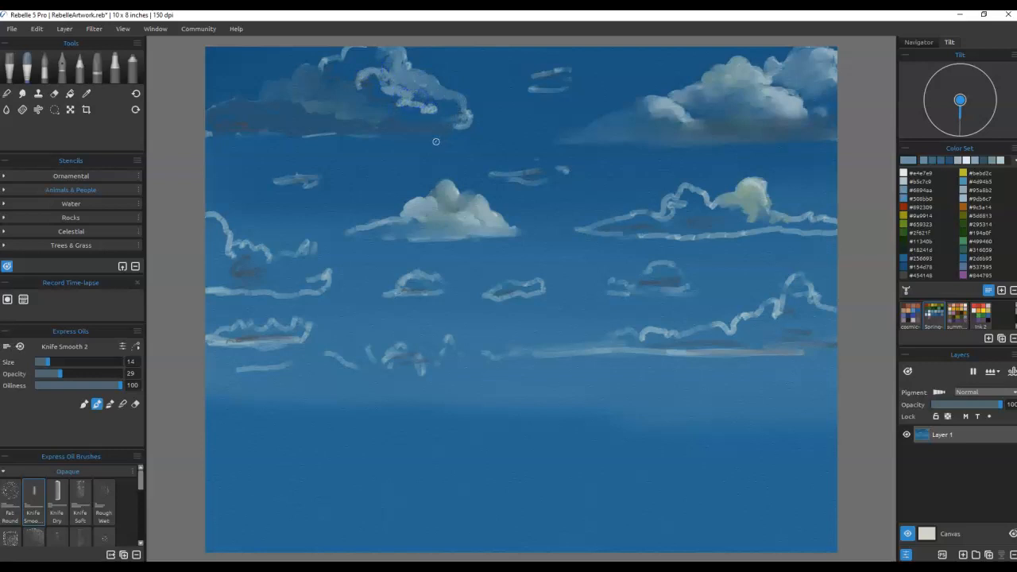
mouse_move(364, 79)
mouse_down()
mouse_move(455, 120)
mouse_move(343, 66)
mouse_move(324, 71)
mouse_move(350, 84)
mouse_move(310, 90)
mouse_move(336, 114)
mouse_move(356, 106)
mouse_move(376, 123)
mouse_move(324, 124)
mouse_move(350, 112)
mouse_move(310, 102)
mouse_up()
key(b)
mouse_move(365, 126)
mouse_down()
mouse_move(415, 125)
mouse_move(336, 71)
mouse_move(458, 106)
mouse_move(341, 119)
mouse_move(371, 135)
mouse_move(284, 125)
mouse_move(237, 98)
mouse_move(197, 130)
mouse_move(354, 125)
mouse_move(310, 122)
mouse_up()
Step: Blend the small upper wisps between and below the two large top clouds softly into the sky
mouse_move(568, 163)
mouse_down()
mouse_move(533, 177)
mouse_move(551, 186)
mouse_move(527, 166)
mouse_up()
mouse_move(571, 95)
mouse_down()
mouse_move(513, 94)
mouse_move(554, 82)
mouse_move(553, 73)
mouse_move(524, 73)
mouse_move(585, 72)
mouse_move(514, 93)
mouse_up()
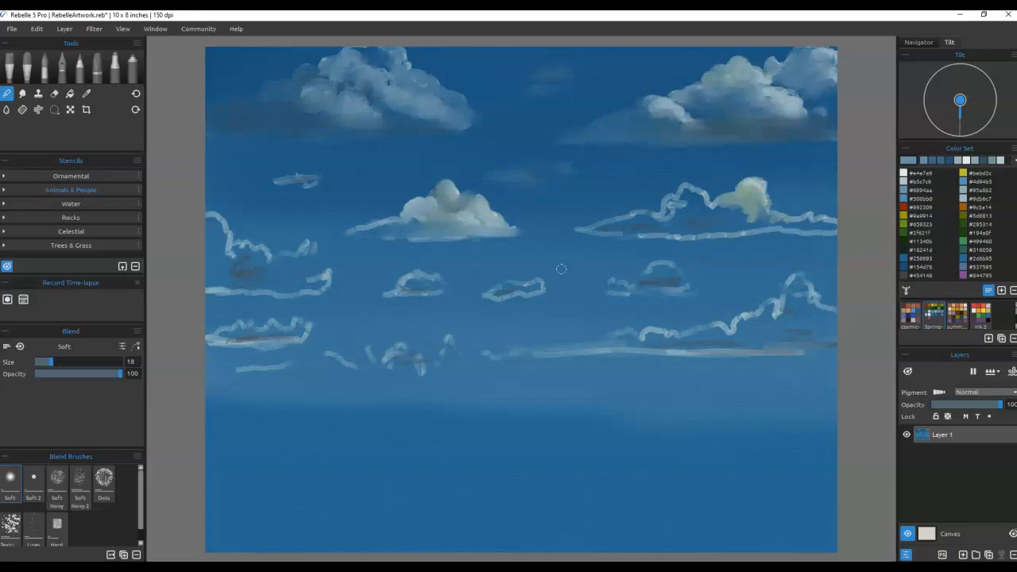
mouse_move(331, 176)
mouse_down()
mouse_move(272, 186)
mouse_move(323, 177)
mouse_move(329, 167)
mouse_move(295, 178)
mouse_up()
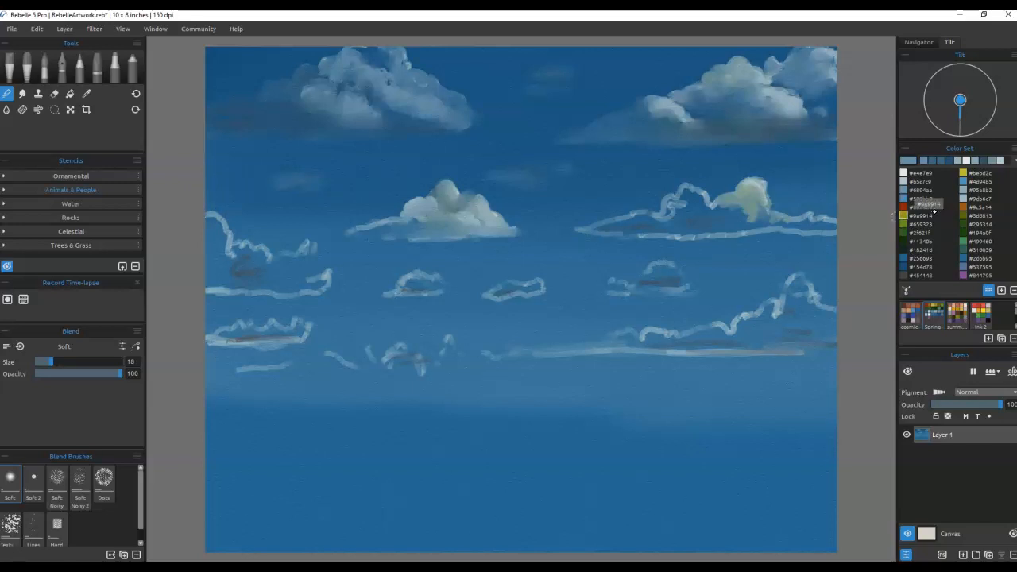
Step: Paint the middle-right cloud's body and flat base with sampled blue-greys using the size 25 smooth knife, and blend its edges
alt+click(809, 83)
mouse_move(726, 235)
mouse_down()
mouse_move(740, 216)
mouse_move(717, 215)
mouse_move(730, 207)
mouse_move(689, 211)
mouse_move(787, 223)
mouse_up()
alt+click(640, 229)
drag(641, 227, 776, 230)
key(alt)
alt+click(690, 210)
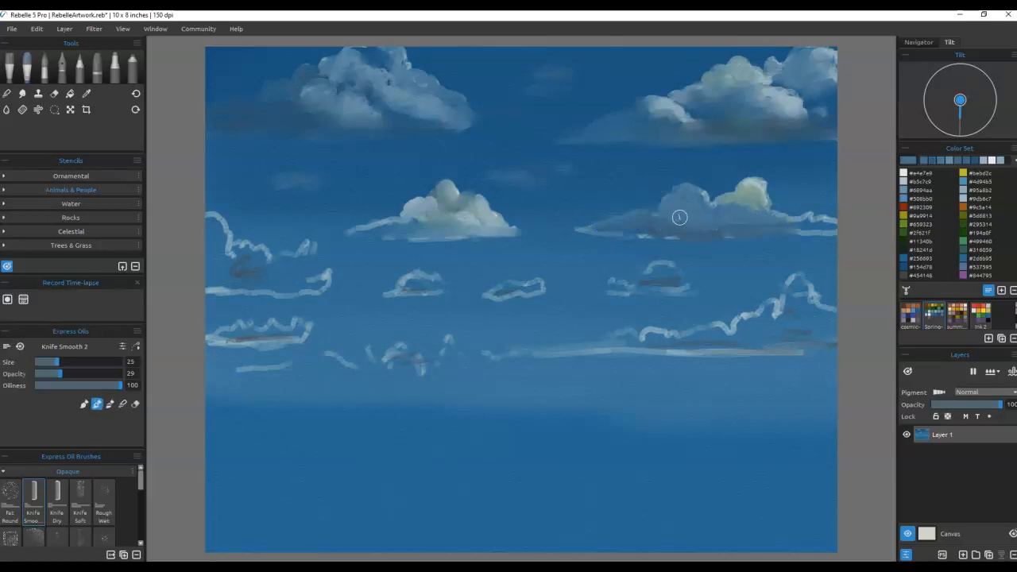
key(s)
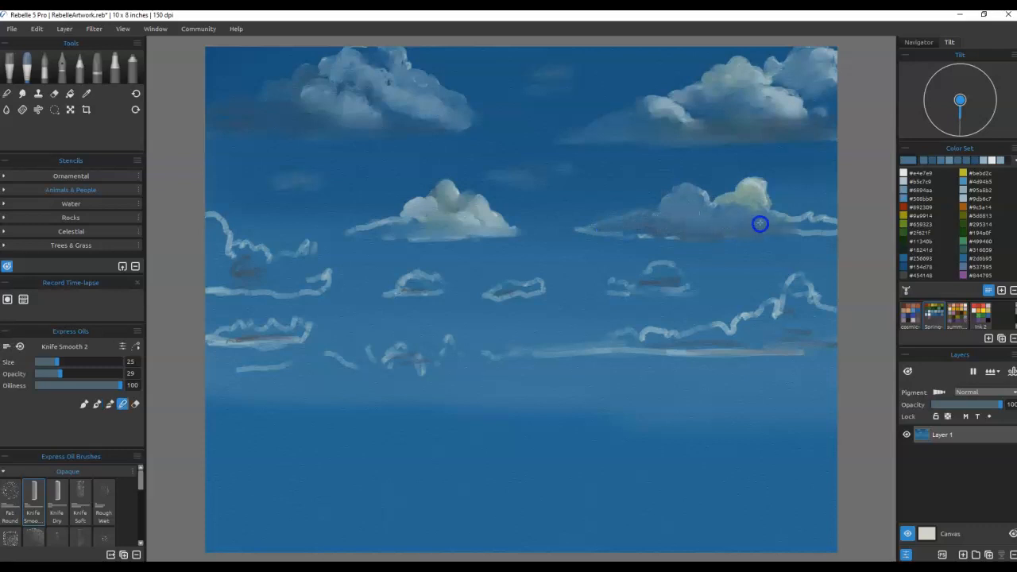
mouse_move(808, 221)
mouse_down()
mouse_move(695, 226)
mouse_move(643, 214)
mouse_move(594, 226)
mouse_up()
key(b)
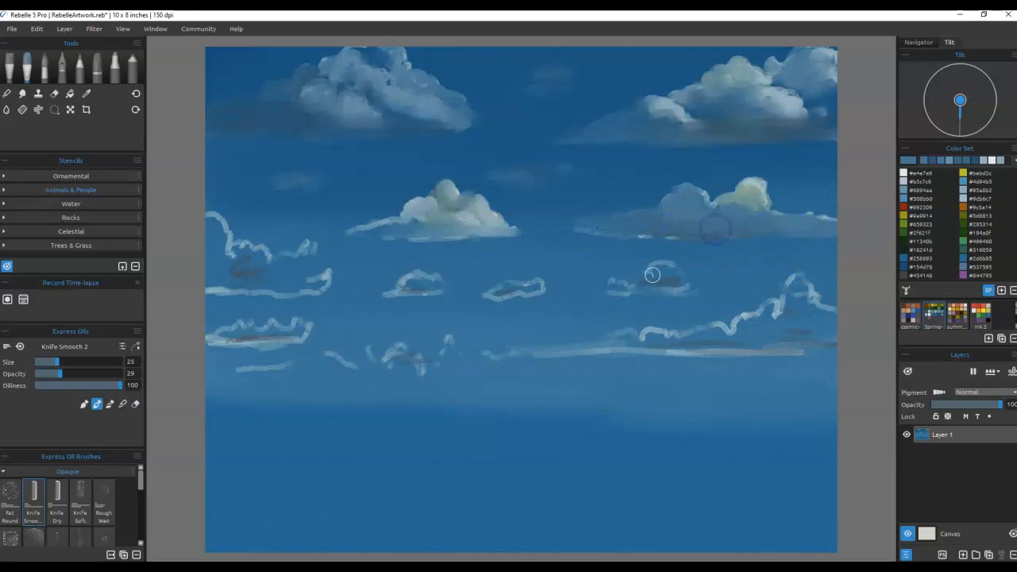
Step: Paint the small right-hand cloud and the central cloud's left tail with a light tone sampled from the central cloud
mouse_move(670, 278)
mouse_down()
mouse_move(628, 283)
mouse_move(666, 268)
mouse_move(672, 278)
mouse_up()
key(s)
key(b)
alt+click(470, 215)
mouse_move(437, 230)
mouse_down()
mouse_move(395, 229)
mouse_move(370, 216)
mouse_up()
mouse_move(665, 272)
mouse_down()
mouse_move(675, 281)
mouse_move(620, 283)
mouse_up()
Step: Fill the low right cloud bank with light puffs and extend its body toward the tapering left end
mouse_move(819, 287)
mouse_down()
mouse_move(800, 271)
mouse_move(827, 318)
mouse_up()
mouse_move(767, 301)
mouse_down()
mouse_move(743, 314)
mouse_move(732, 332)
mouse_move(702, 319)
mouse_move(725, 328)
mouse_move(657, 331)
mouse_move(767, 336)
mouse_move(809, 319)
mouse_move(798, 331)
mouse_move(832, 331)
mouse_up()
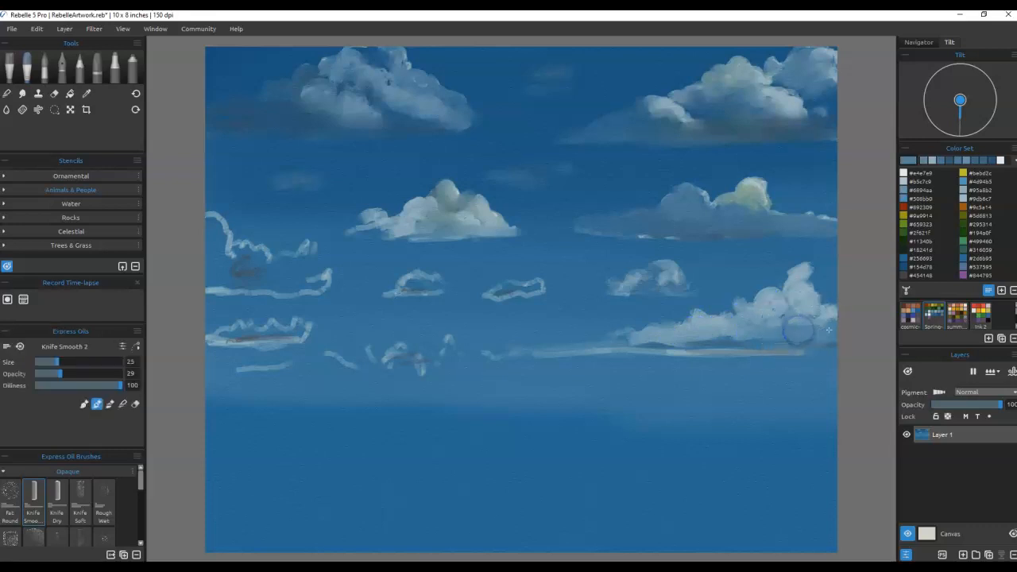
mouse_move(718, 333)
mouse_down()
mouse_move(764, 352)
mouse_move(621, 350)
mouse_move(619, 329)
mouse_move(586, 350)
mouse_up()
Step: Sample mid and dark blue-greys from the clouds and shade the right part and base of the low cloud bank
alt+click(647, 338)
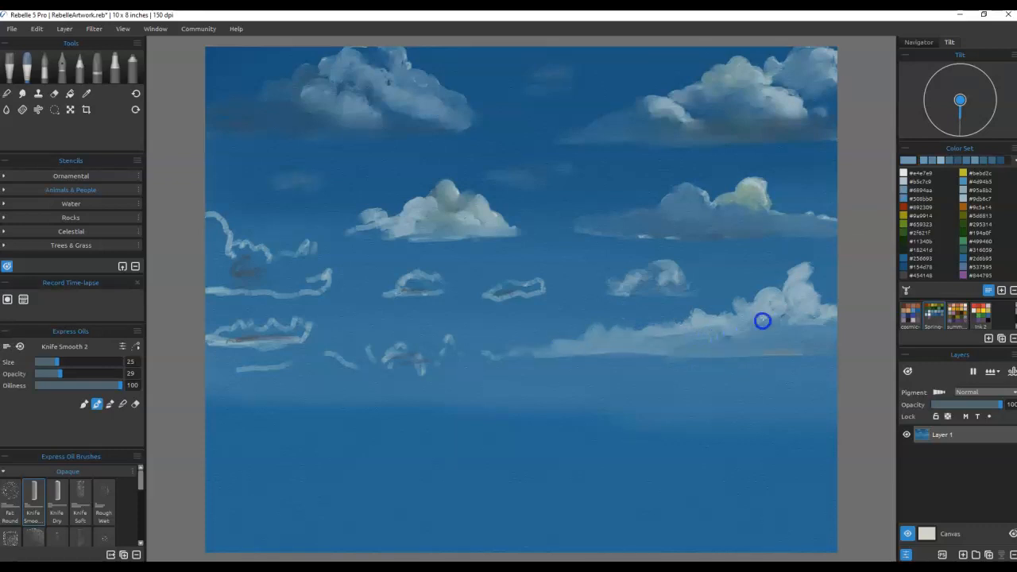
key(alt)
mouse_move(770, 312)
mouse_down()
mouse_move(794, 328)
mouse_move(831, 329)
mouse_up()
alt+click(701, 234)
mouse_move(763, 323)
mouse_down()
mouse_move(785, 339)
mouse_move(715, 348)
mouse_up()
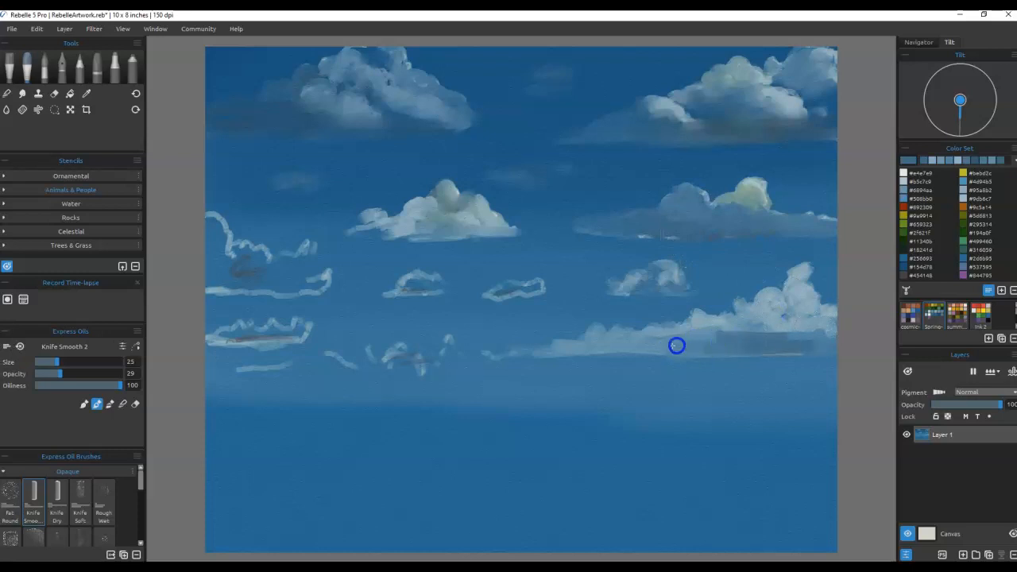
Step: Sample a light tone from the central cloud and fill the low central cloud and the row of three small clouds
alt+click(467, 218)
mouse_move(447, 335)
mouse_down()
mouse_move(447, 348)
mouse_move(397, 345)
mouse_move(457, 350)
mouse_up()
drag(520, 291, 516, 275)
mouse_move(414, 284)
mouse_down()
mouse_move(403, 284)
mouse_move(447, 281)
mouse_up()
drag(661, 279, 674, 278)
Step: Build up the left-edge cloud with light puffs and shade its base with dark blue-grey sampled from the top-left cloud
mouse_move(302, 255)
mouse_down()
mouse_move(330, 276)
mouse_move(306, 258)
mouse_move(266, 276)
mouse_move(237, 217)
mouse_move(205, 214)
mouse_move(234, 200)
mouse_move(216, 247)
mouse_move(250, 244)
mouse_move(259, 276)
mouse_move(305, 277)
mouse_move(224, 278)
mouse_move(281, 262)
mouse_move(306, 279)
mouse_up()
alt+click(274, 333)
mouse_move(278, 336)
mouse_down()
mouse_move(227, 341)
mouse_move(282, 339)
mouse_up()
mouse_move(274, 305)
mouse_down()
mouse_move(218, 288)
mouse_move(288, 291)
mouse_move(257, 278)
mouse_move(297, 273)
mouse_up()
alt+click(355, 107)
drag(213, 276, 288, 284)
drag(209, 257, 236, 266)
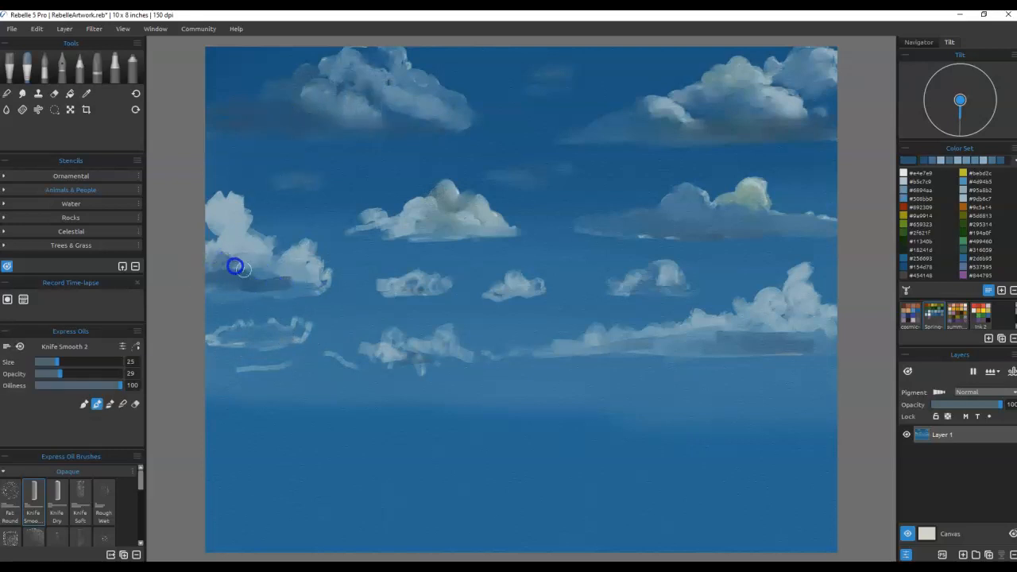
Step: Sample a light tone from the left-edge cloud and paint puffs on the low-left cloud and across the top-left cloud
alt+click(311, 281)
mouse_move(300, 334)
mouse_down()
mouse_move(273, 330)
mouse_move(314, 339)
mouse_move(221, 325)
mouse_move(245, 314)
mouse_move(227, 335)
mouse_move(253, 341)
mouse_up()
mouse_move(235, 65)
mouse_down()
mouse_move(256, 97)
mouse_move(254, 82)
mouse_move(266, 95)
mouse_move(238, 58)
mouse_move(245, 70)
mouse_move(203, 100)
mouse_up()
mouse_move(267, 96)
mouse_down()
mouse_move(459, 94)
mouse_move(474, 116)
mouse_move(518, 107)
mouse_move(528, 121)
mouse_move(474, 86)
mouse_move(459, 51)
mouse_move(426, 56)
mouse_move(423, 63)
mouse_move(453, 54)
mouse_move(414, 76)
mouse_up()
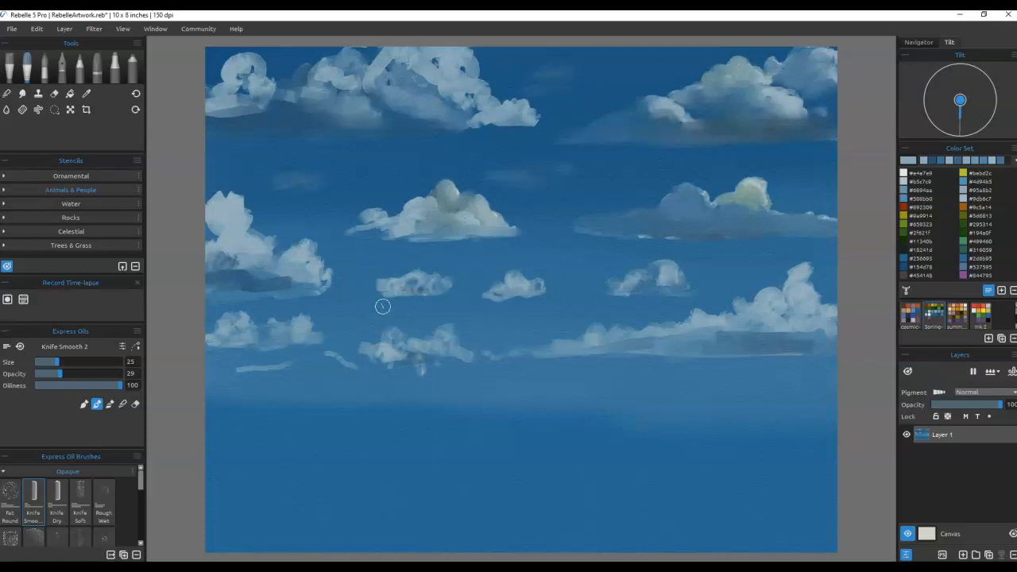
Step: Shade the top-left cloud's underside and centre dark blue-grey, and rework its crest and the top-right cloud with sampled lighter tones
mouse_move(309, 116)
mouse_down()
mouse_move(497, 120)
mouse_move(396, 104)
mouse_move(386, 92)
mouse_move(402, 73)
mouse_move(422, 90)
mouse_move(382, 113)
mouse_move(246, 119)
mouse_move(266, 101)
mouse_move(227, 87)
mouse_up()
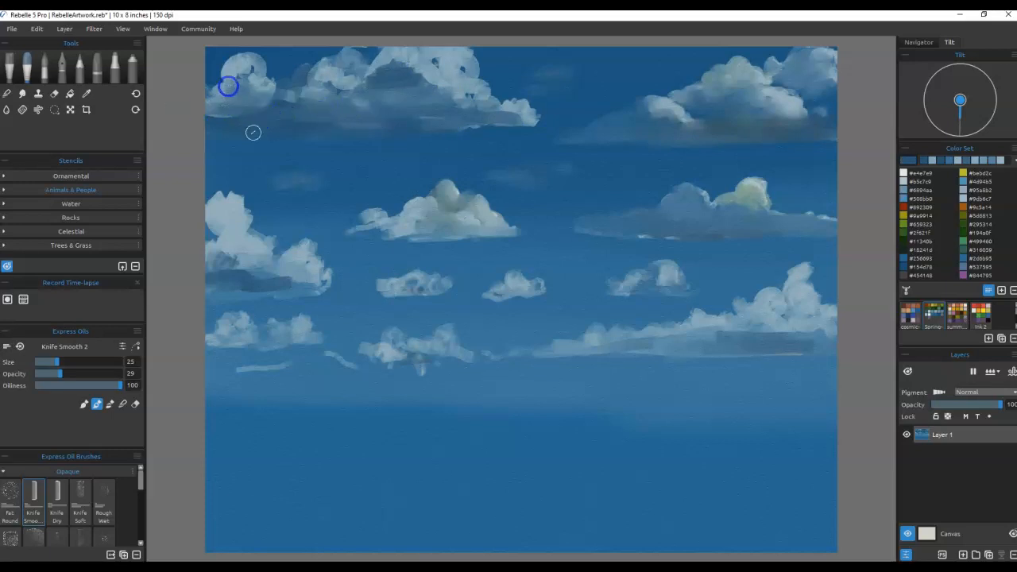
mouse_move(429, 83)
mouse_down()
mouse_move(467, 77)
mouse_move(403, 73)
mouse_move(483, 81)
mouse_move(454, 83)
mouse_move(468, 94)
mouse_move(430, 91)
mouse_up()
alt+click(521, 109)
mouse_move(490, 68)
mouse_down()
mouse_move(451, 52)
mouse_move(361, 61)
mouse_move(445, 64)
mouse_move(264, 64)
mouse_up()
alt+click(742, 82)
drag(743, 82, 718, 81)
drag(472, 59, 461, 57)
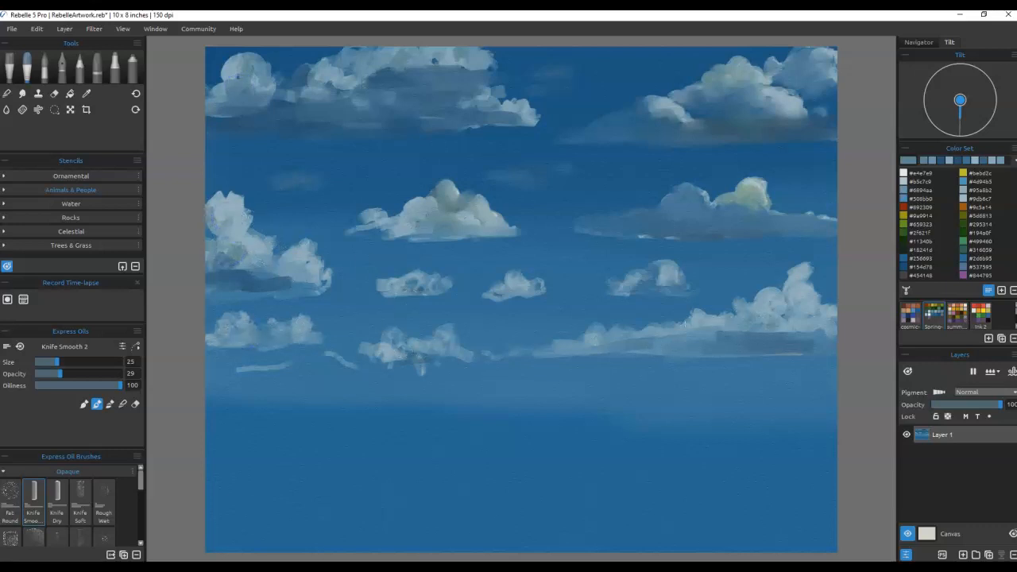
Step: Paint sky-blue tones over the bottom edges of the low cloud bank and the low central cloud to clean up their bases
drag(746, 355, 808, 361)
drag(613, 353, 549, 359)
drag(602, 357, 545, 363)
alt+click(556, 381)
mouse_move(463, 361)
mouse_down()
mouse_move(476, 359)
mouse_move(409, 357)
mouse_move(413, 367)
mouse_up()
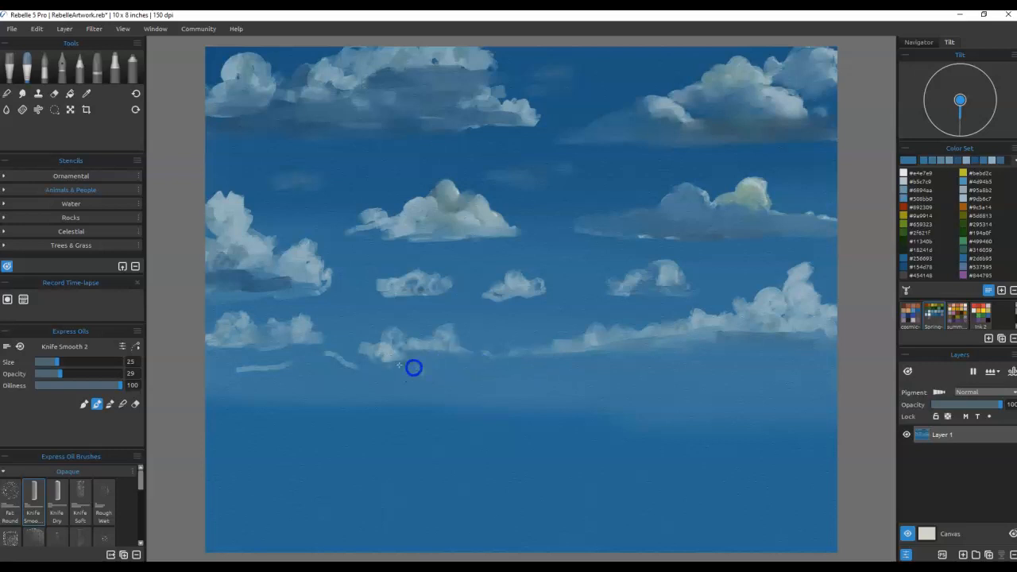
Step: Paint a hazy row of faint clouds below the low cloud bank, and dab small lighter puffs along it with the knife at size 16
alt+click(385, 337)
mouse_move(349, 368)
mouse_down()
mouse_move(309, 367)
mouse_move(221, 376)
mouse_move(395, 396)
mouse_move(446, 379)
mouse_move(540, 387)
mouse_move(586, 371)
mouse_move(726, 374)
mouse_move(832, 379)
mouse_move(836, 394)
mouse_move(584, 389)
mouse_move(667, 380)
mouse_move(700, 391)
mouse_move(509, 400)
mouse_up()
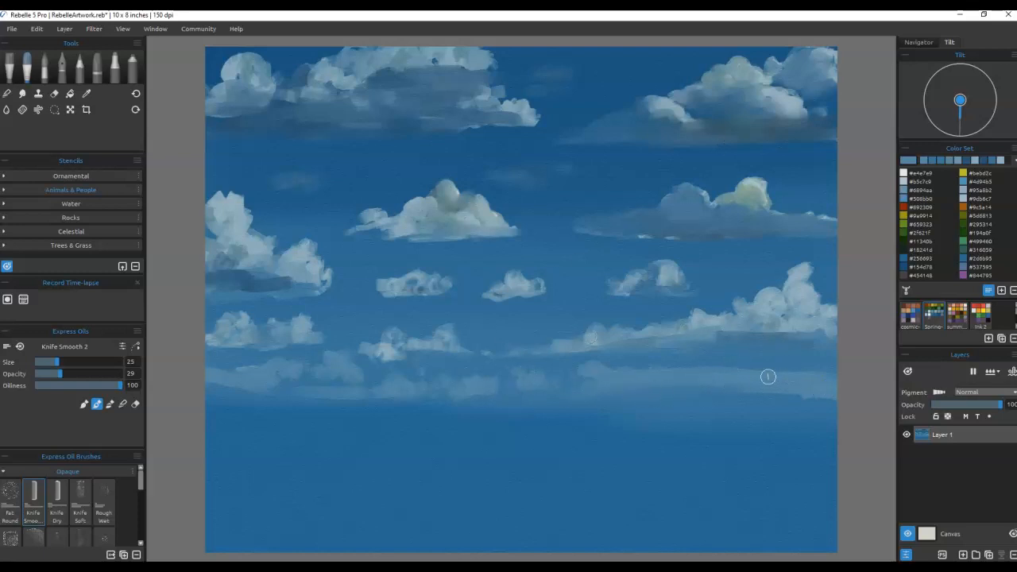
alt+click(776, 300)
alt+click(737, 371)
mouse_move(660, 376)
mouse_down()
mouse_move(634, 389)
mouse_move(666, 383)
mouse_up()
drag(484, 388, 462, 389)
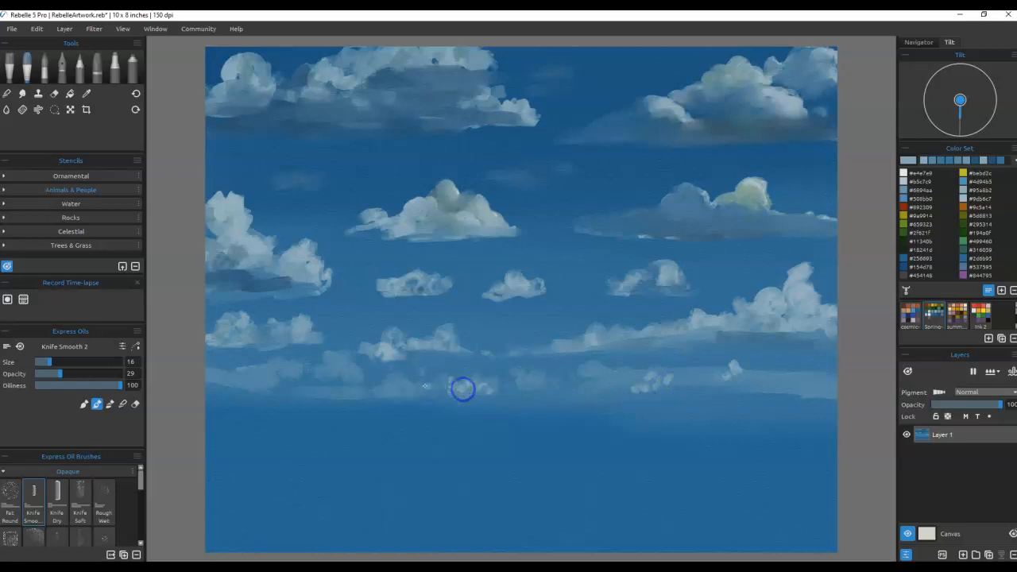
drag(342, 388, 303, 389)
Step: Dab light puffs onto the crests of the middle-row clouds, the small clouds beneath them and the low central cloud
mouse_move(704, 192)
mouse_down()
mouse_move(686, 198)
mouse_move(699, 207)
mouse_move(688, 190)
mouse_move(674, 199)
mouse_move(761, 213)
mouse_up()
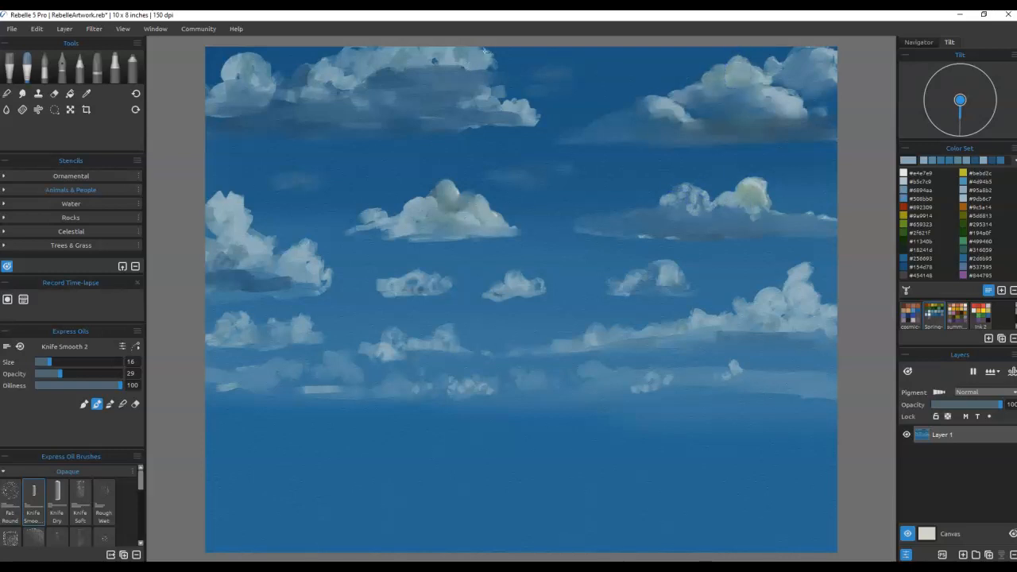
mouse_move(444, 191)
mouse_down()
mouse_move(495, 198)
mouse_move(495, 217)
mouse_move(513, 216)
mouse_move(477, 199)
mouse_up()
mouse_move(259, 231)
mouse_down()
mouse_move(255, 199)
mouse_move(249, 221)
mouse_move(238, 181)
mouse_move(237, 211)
mouse_up()
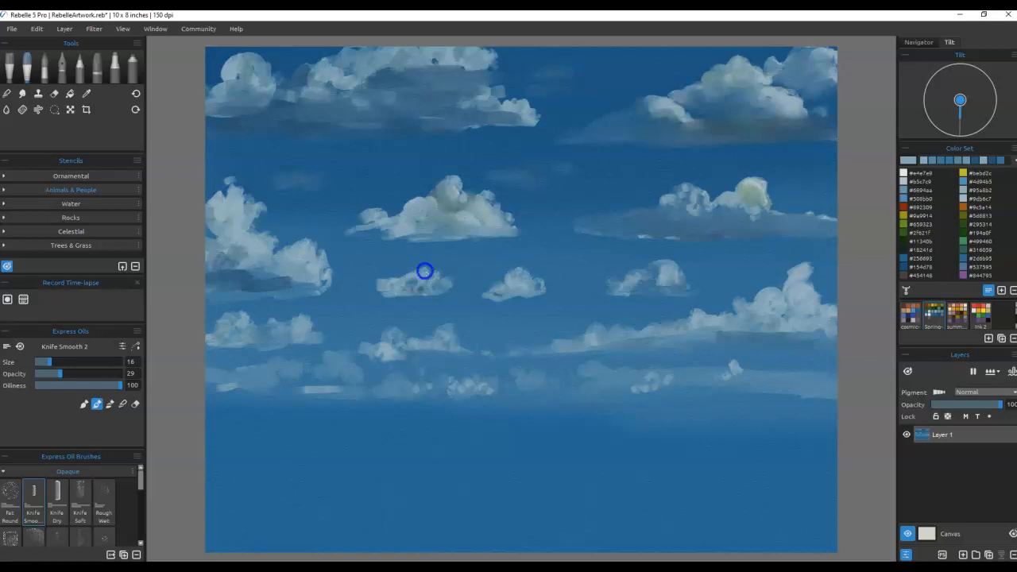
mouse_move(676, 273)
mouse_down()
mouse_move(672, 282)
mouse_move(694, 290)
mouse_up()
drag(657, 257, 640, 273)
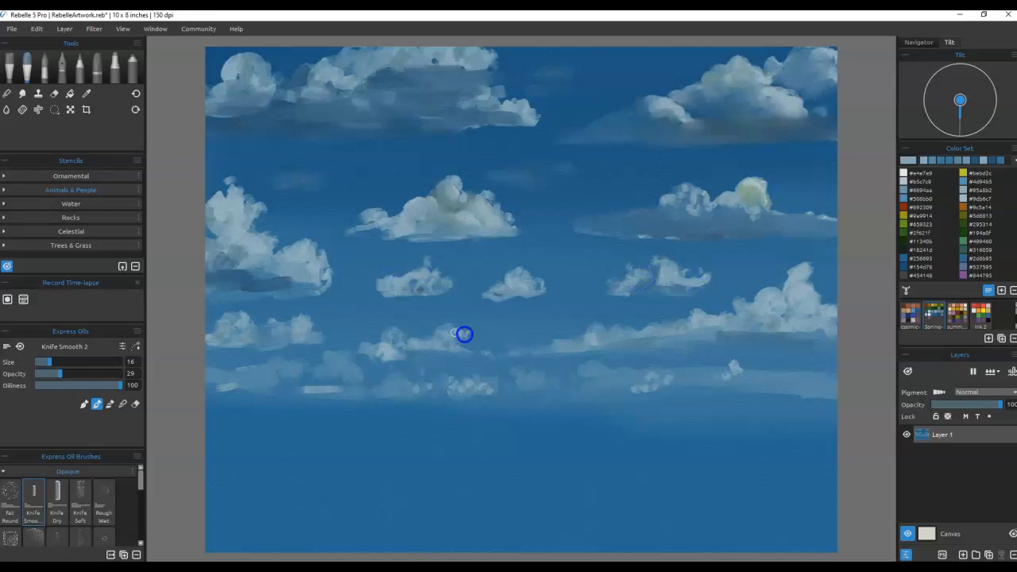
drag(465, 335, 454, 325)
Step: Paint small light wisps in the open sky between the large clouds and at the top and right edges
mouse_move(556, 166)
mouse_down()
mouse_move(592, 168)
mouse_move(558, 175)
mouse_move(600, 170)
mouse_move(561, 170)
mouse_up()
drag(324, 167, 302, 169)
drag(631, 59, 557, 50)
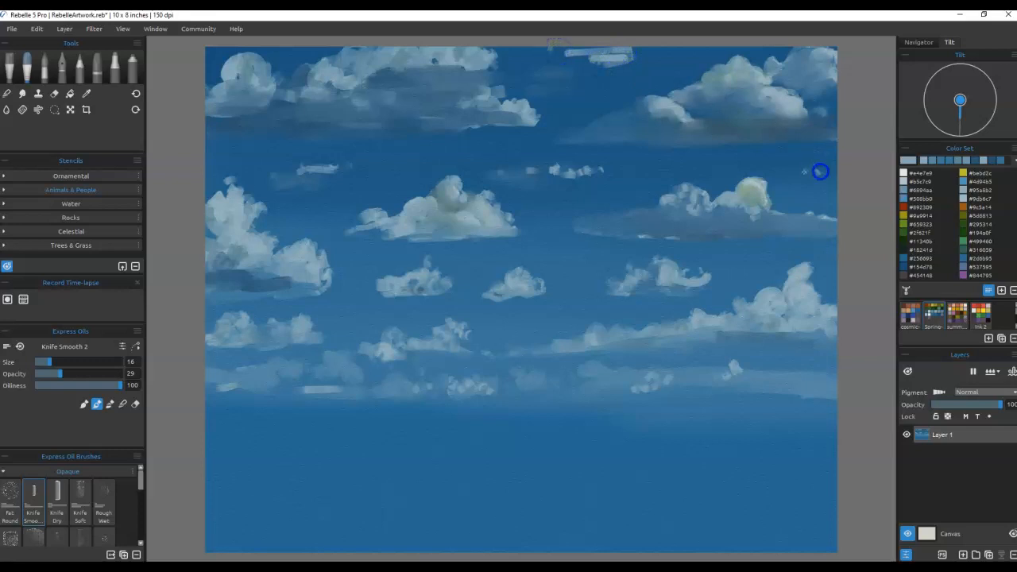
drag(841, 182, 798, 183)
drag(744, 261, 766, 262)
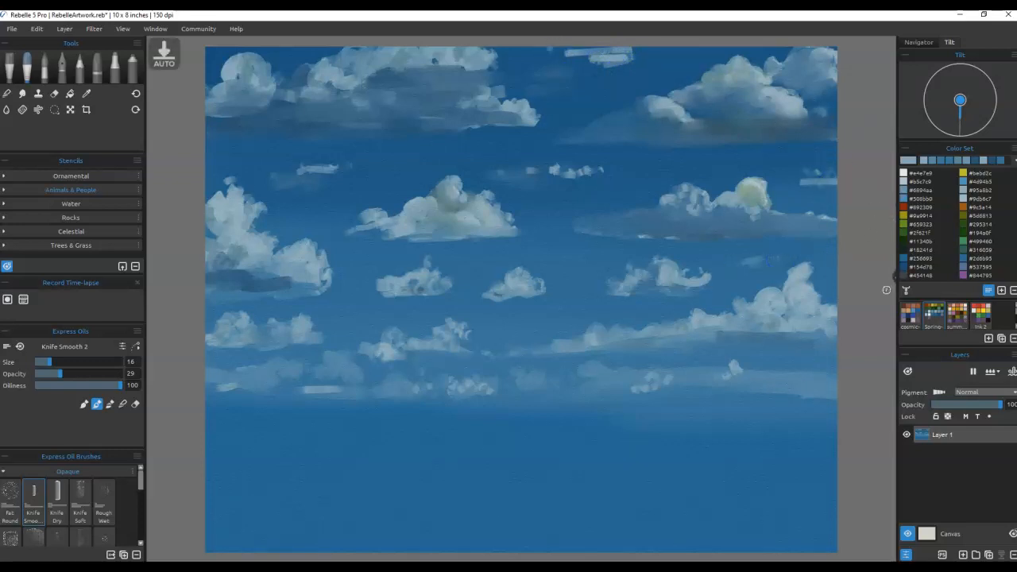
Step: Soften the brushwork of the top-left cloud group with the Soft Blend brush
key(n)
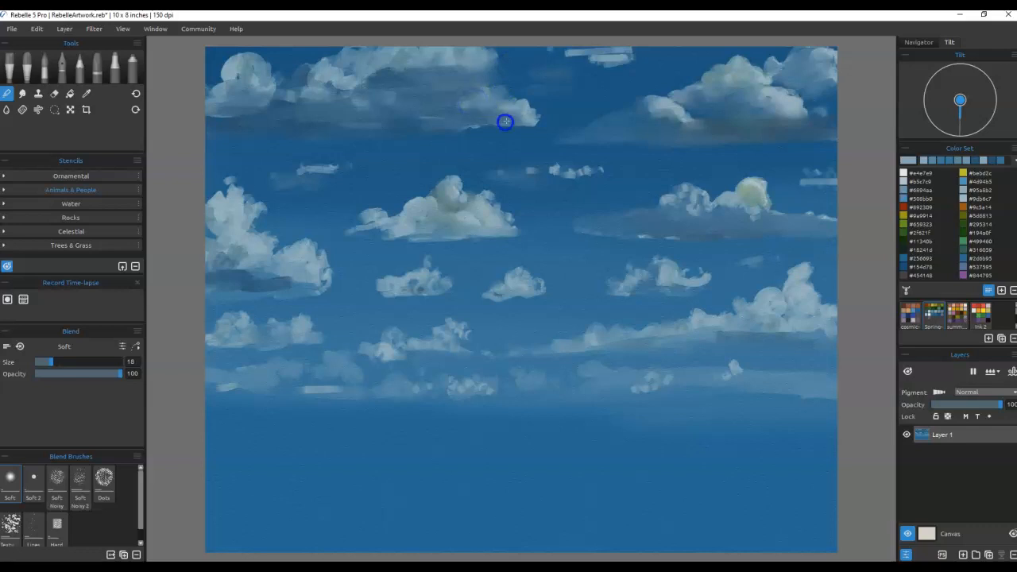
drag(509, 123, 523, 123)
click(426, 68)
click(438, 58)
drag(393, 75, 372, 76)
click(383, 79)
click(364, 68)
click(360, 68)
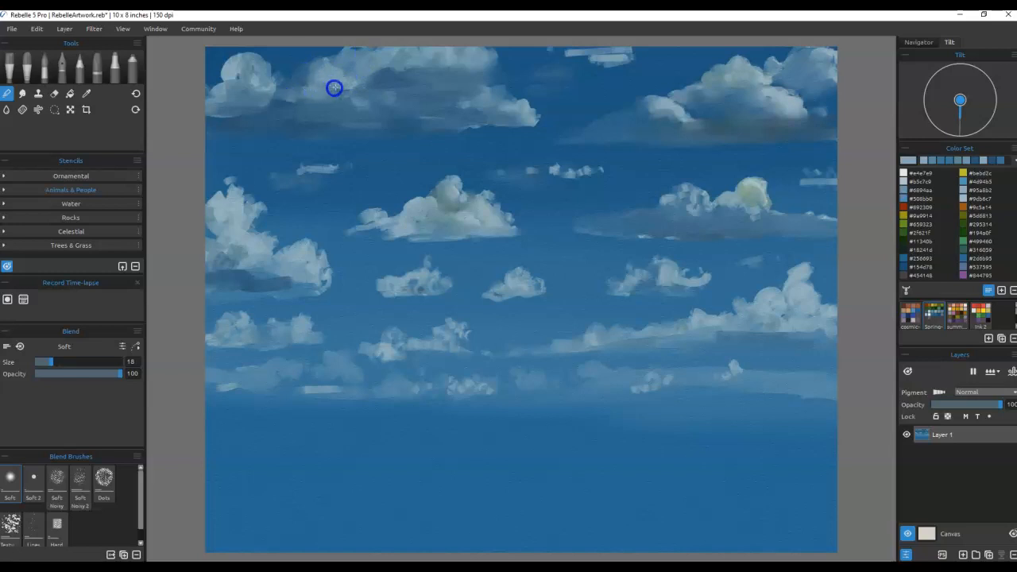
mouse_move(251, 87)
mouse_down()
mouse_move(254, 80)
mouse_move(203, 91)
mouse_move(236, 67)
mouse_up()
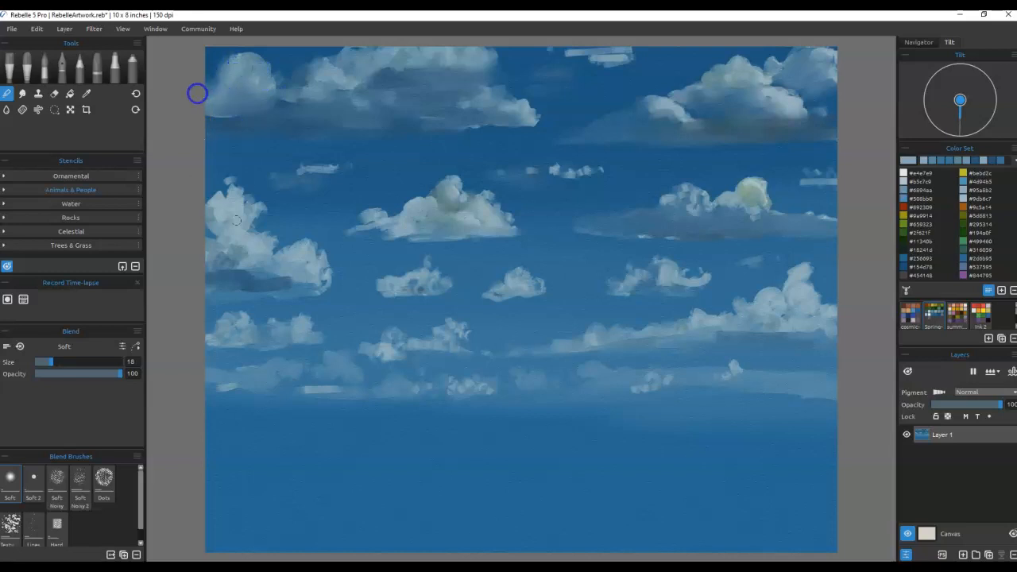
Step: Blend the small wisps in the upper sky and at the top edge into soft streaks
drag(531, 171, 817, 168)
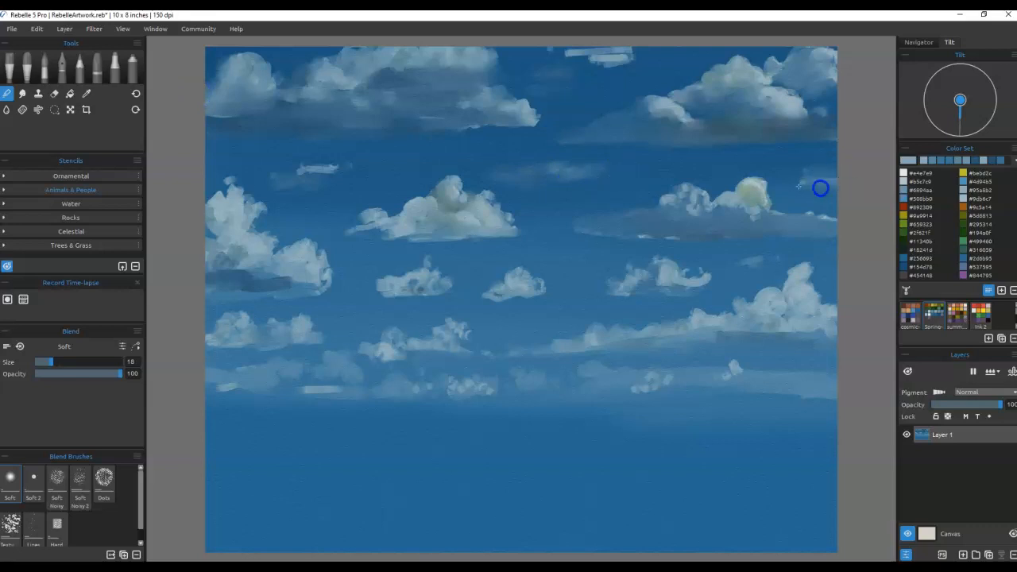
mouse_move(606, 59)
mouse_down()
mouse_move(617, 62)
mouse_move(556, 59)
mouse_move(600, 61)
mouse_move(558, 48)
mouse_up()
drag(349, 163, 306, 178)
Step: Blend the middle-right, central and left-edge clouds so their puffs and bases turn smooth
click(666, 280)
click(757, 202)
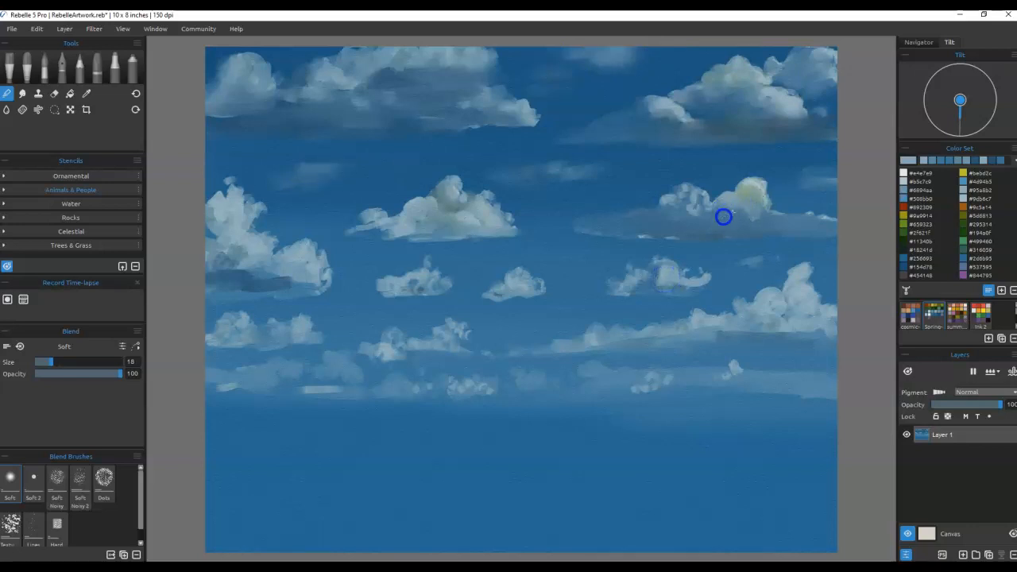
mouse_move(759, 186)
mouse_down()
mouse_move(771, 216)
mouse_move(697, 193)
mouse_move(685, 207)
mouse_up()
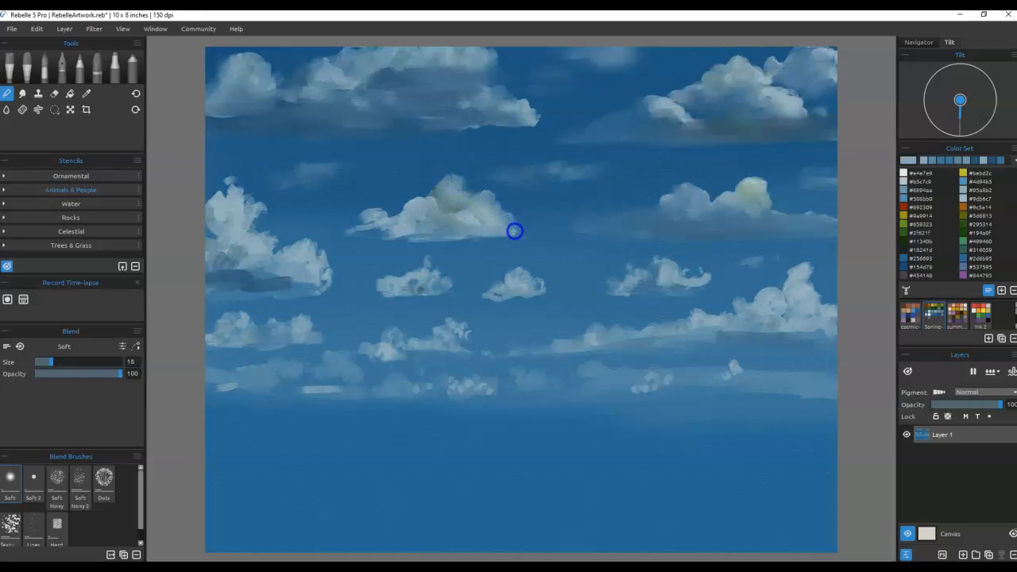
drag(419, 231, 338, 227)
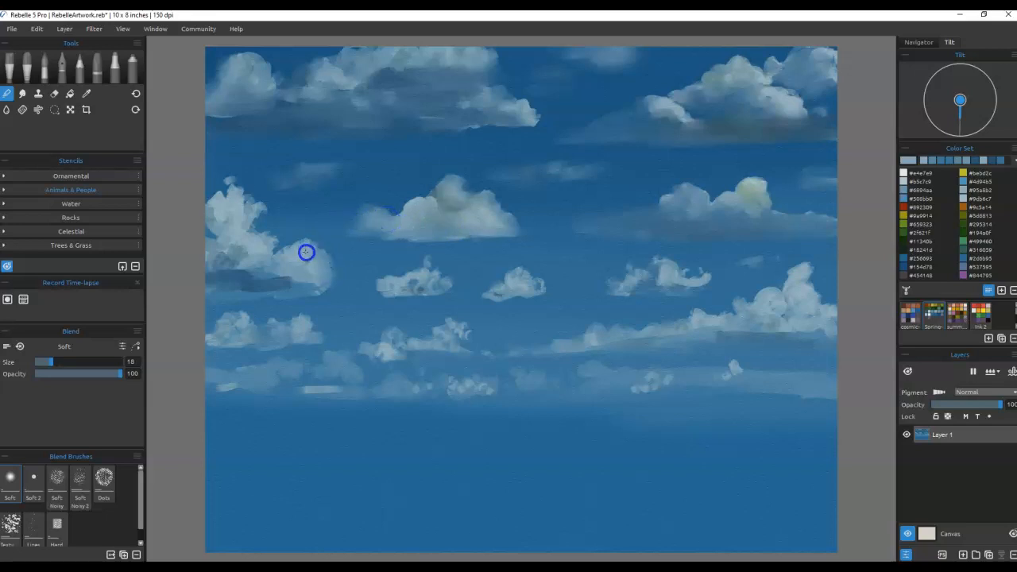
drag(260, 244, 244, 246)
mouse_move(268, 270)
mouse_down()
mouse_move(312, 284)
mouse_move(193, 294)
mouse_move(294, 294)
mouse_move(266, 299)
mouse_move(221, 294)
mouse_move(309, 295)
mouse_move(329, 283)
mouse_move(310, 253)
mouse_move(264, 239)
mouse_move(261, 252)
mouse_move(241, 219)
mouse_move(244, 227)
mouse_move(258, 204)
mouse_move(228, 186)
mouse_move(232, 201)
mouse_move(207, 207)
mouse_move(221, 204)
mouse_move(228, 218)
mouse_move(222, 248)
mouse_move(207, 253)
mouse_move(259, 227)
mouse_move(262, 238)
mouse_move(216, 260)
mouse_move(277, 267)
mouse_up()
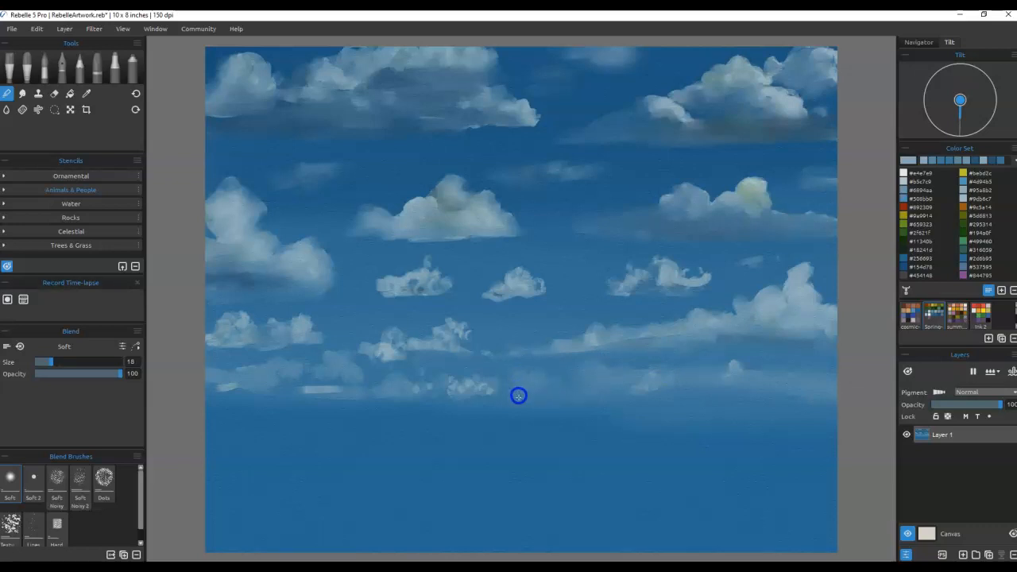
Step: Blend the hazy low cloud row, the low central and low-left clouds and the three small clouds above them
mouse_move(487, 393)
mouse_down()
mouse_move(453, 394)
mouse_move(508, 396)
mouse_move(435, 399)
mouse_move(493, 393)
mouse_move(436, 379)
mouse_move(449, 389)
mouse_move(442, 380)
mouse_move(449, 387)
mouse_move(413, 389)
mouse_up()
mouse_move(399, 349)
mouse_down()
mouse_move(446, 354)
mouse_move(469, 334)
mouse_move(446, 316)
mouse_move(431, 340)
mouse_move(467, 337)
mouse_move(412, 350)
mouse_move(386, 333)
mouse_move(388, 353)
mouse_move(363, 349)
mouse_move(385, 364)
mouse_move(334, 347)
mouse_move(335, 377)
mouse_move(364, 397)
mouse_move(427, 385)
mouse_move(408, 398)
mouse_move(297, 380)
mouse_move(265, 363)
mouse_move(225, 367)
mouse_move(207, 387)
mouse_move(227, 385)
mouse_move(190, 399)
mouse_up()
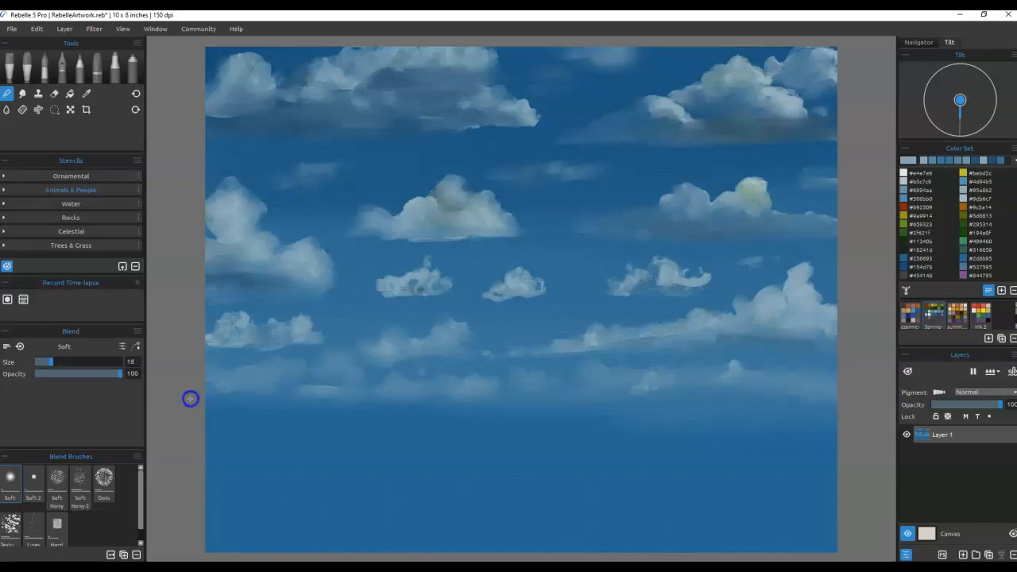
mouse_move(434, 277)
mouse_down()
mouse_move(427, 263)
mouse_move(432, 284)
mouse_move(414, 291)
mouse_move(420, 295)
mouse_move(402, 283)
mouse_move(421, 277)
mouse_move(484, 300)
mouse_move(518, 281)
mouse_move(542, 284)
mouse_move(517, 279)
mouse_move(490, 291)
mouse_up()
mouse_move(677, 292)
mouse_down()
mouse_move(615, 293)
mouse_move(711, 286)
mouse_move(669, 267)
mouse_move(640, 280)
mouse_move(614, 290)
mouse_up()
drag(685, 273, 706, 280)
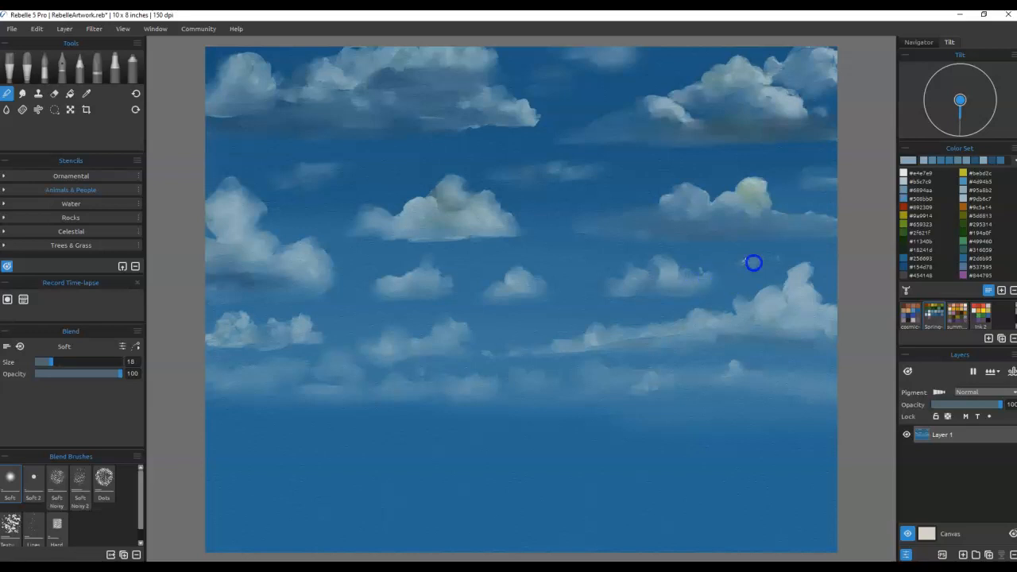
mouse_move(304, 321)
mouse_down()
mouse_move(273, 332)
mouse_move(265, 320)
mouse_move(261, 342)
mouse_move(231, 321)
mouse_move(238, 333)
mouse_move(217, 339)
mouse_move(282, 348)
mouse_move(191, 353)
mouse_move(268, 345)
mouse_move(164, 344)
mouse_up()
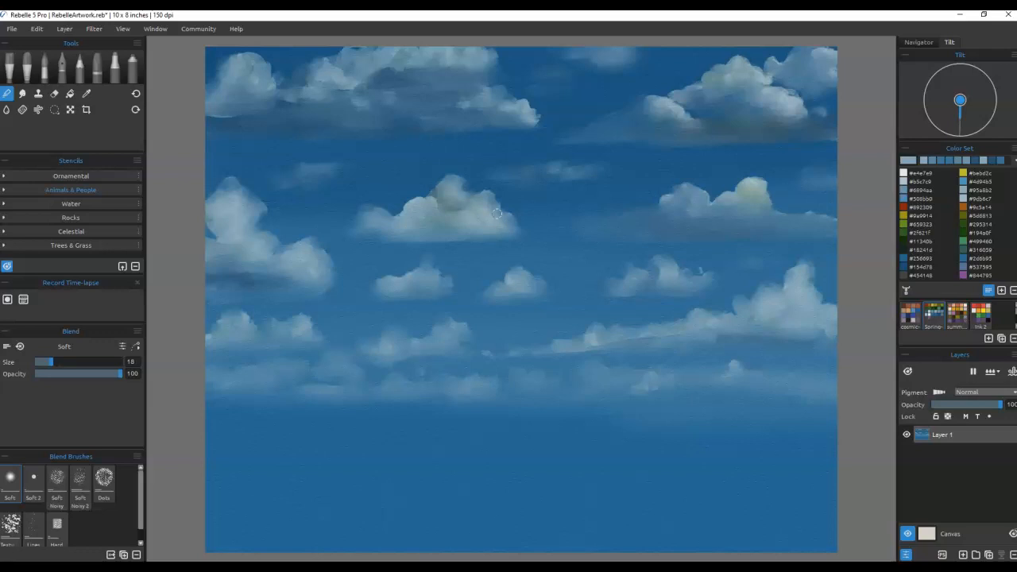
Step: With Knife Smooth 2 at size 10 and a tone sampled from the top-right cloud, highlight the edges of the middle-right and central clouds
key(b)
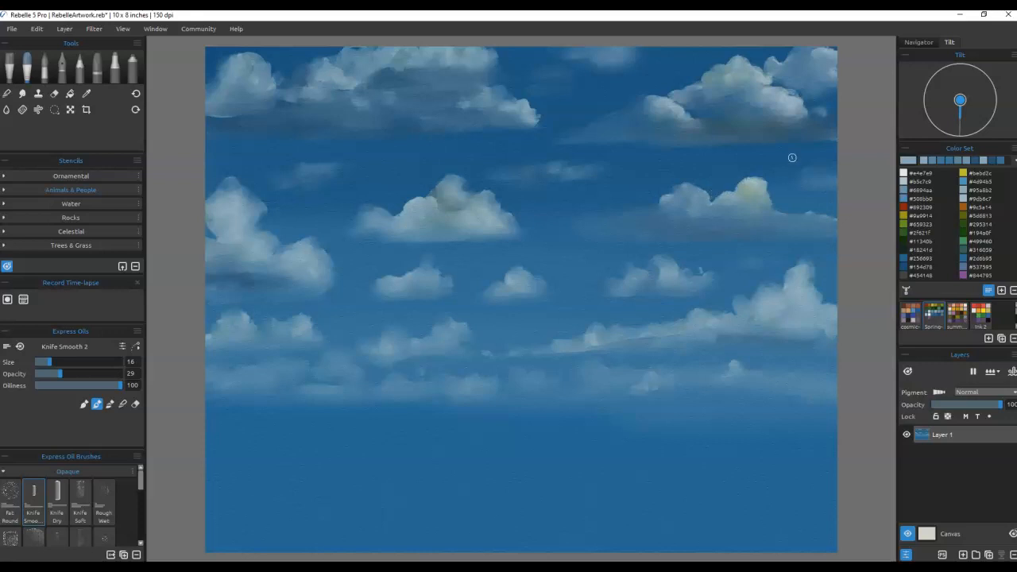
alt+click(792, 101)
key(bracketleft)
mouse_move(725, 199)
mouse_down()
mouse_move(729, 212)
mouse_move(721, 206)
mouse_move(770, 218)
mouse_move(747, 186)
mouse_move(766, 201)
mouse_move(756, 187)
mouse_up()
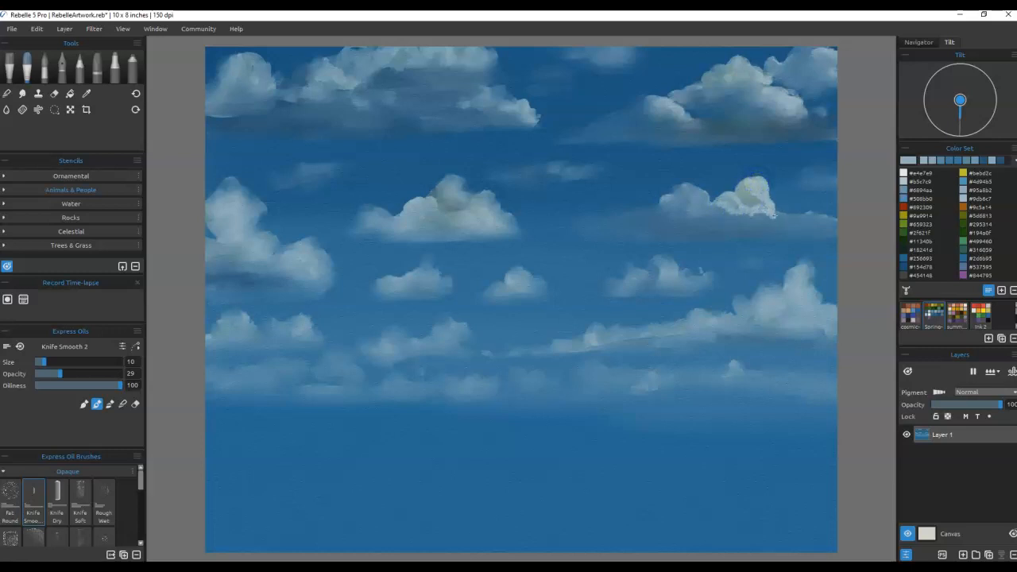
mouse_move(786, 215)
mouse_down()
mouse_move(808, 218)
mouse_move(792, 220)
mouse_up()
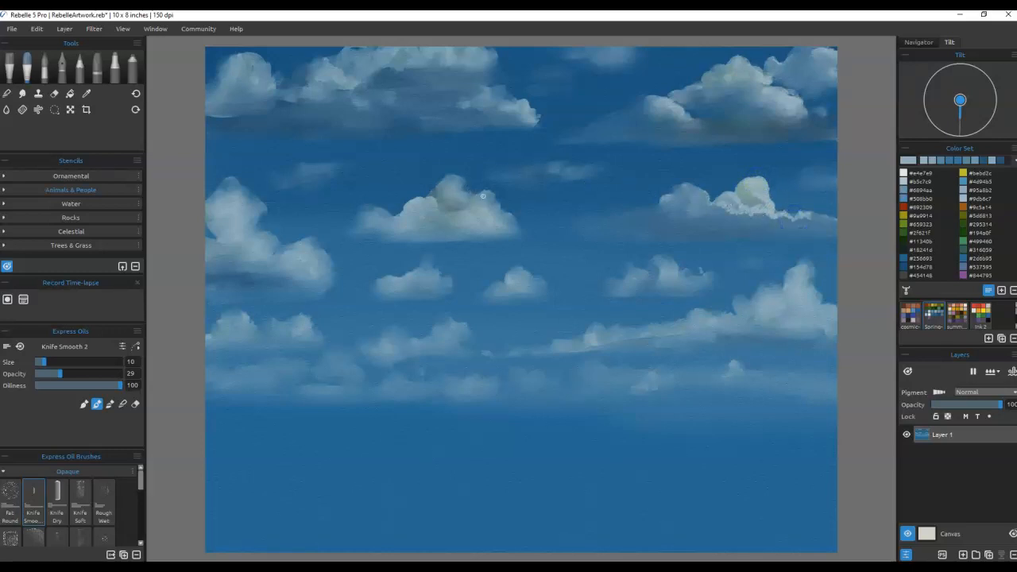
drag(485, 196, 499, 207)
drag(449, 179, 515, 227)
mouse_move(447, 214)
mouse_down()
mouse_move(414, 207)
mouse_move(445, 218)
mouse_up()
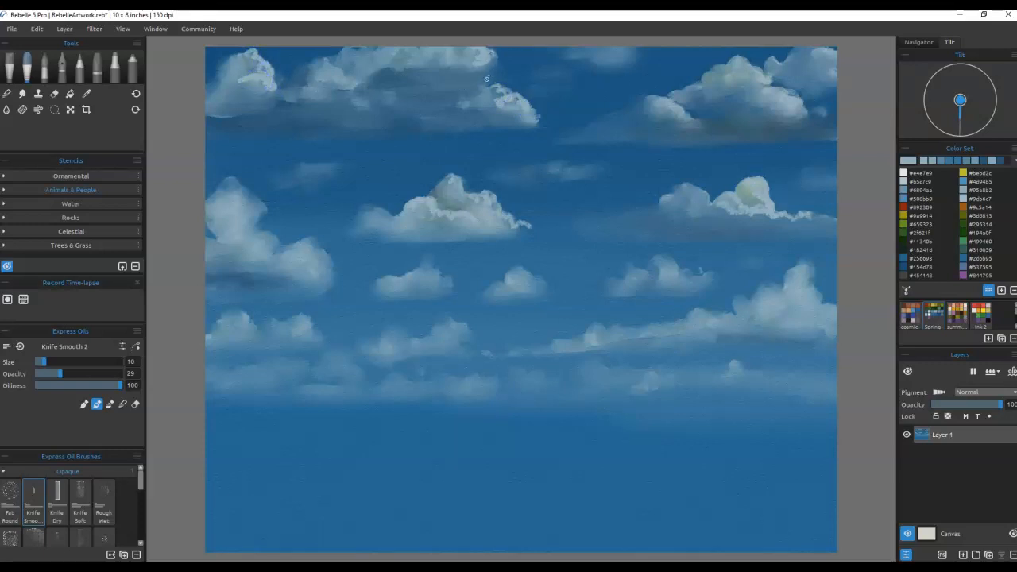
Step: Add fine highlight strokes along the crests of the top-left, left-edge, low-left and low central clouds
mouse_move(489, 74)
mouse_down()
mouse_move(462, 91)
mouse_move(413, 91)
mouse_up()
key(ctrl+z)
mouse_move(348, 49)
mouse_down()
mouse_move(350, 67)
mouse_move(306, 58)
mouse_up()
mouse_move(225, 183)
mouse_down()
mouse_move(256, 204)
mouse_move(262, 220)
mouse_move(247, 224)
mouse_move(314, 243)
mouse_move(332, 271)
mouse_up()
drag(305, 235, 314, 245)
mouse_move(234, 316)
mouse_down()
mouse_move(244, 329)
mouse_move(251, 315)
mouse_move(295, 325)
mouse_up()
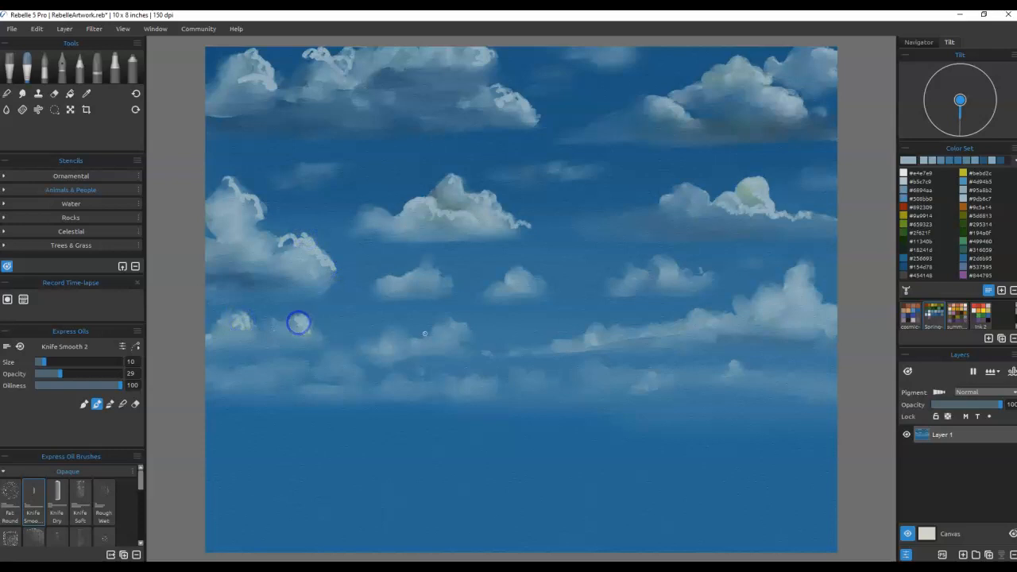
drag(456, 327, 389, 340)
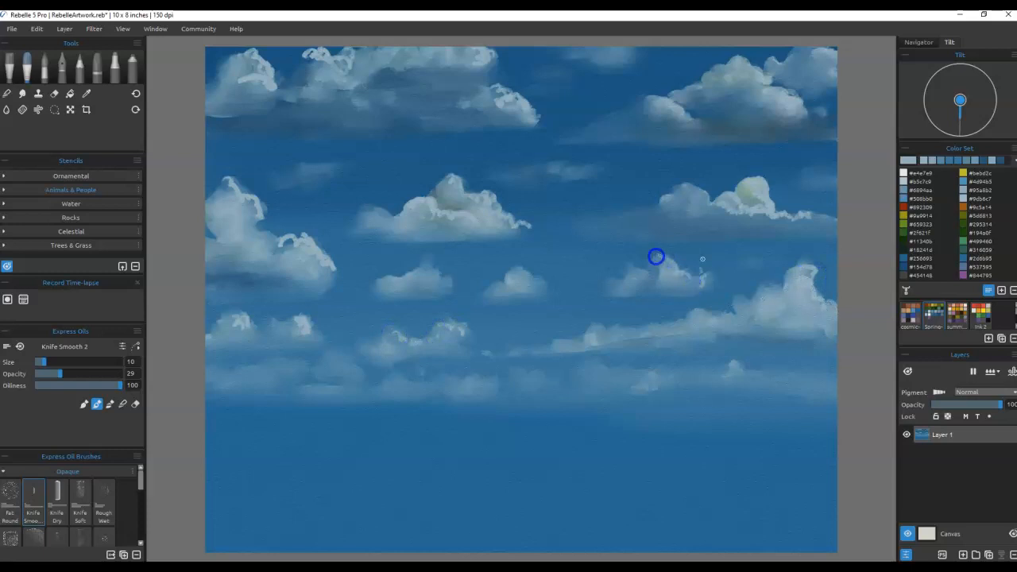
Step: Brighten the crests of the middle-right, low right, central, top-left and left-edge clouds with a lighter near-white tone
mouse_move(759, 185)
mouse_down()
mouse_move(769, 200)
mouse_move(759, 209)
mouse_move(798, 214)
mouse_move(743, 206)
mouse_move(728, 190)
mouse_move(705, 198)
mouse_move(710, 210)
mouse_up()
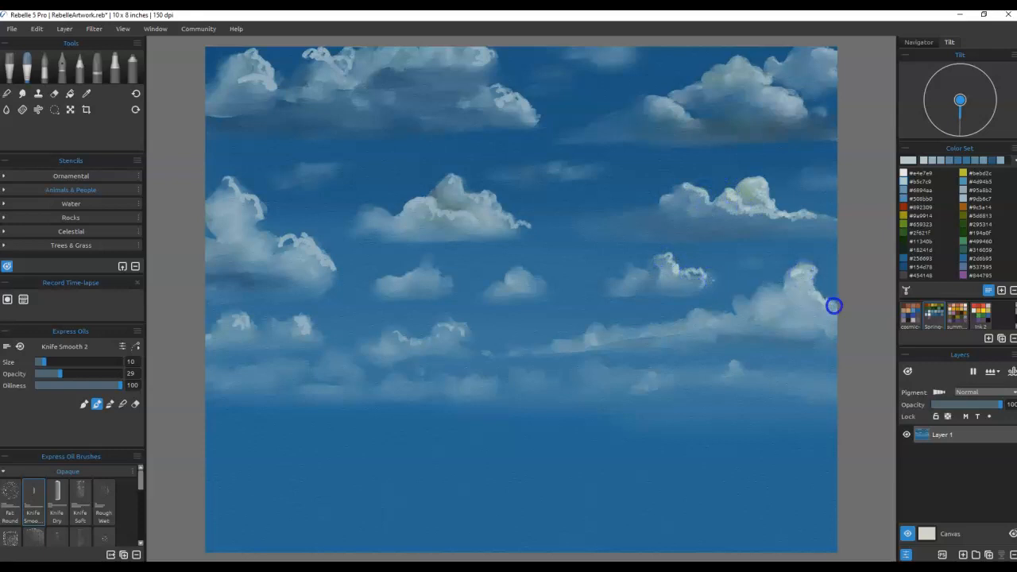
drag(803, 311, 762, 291)
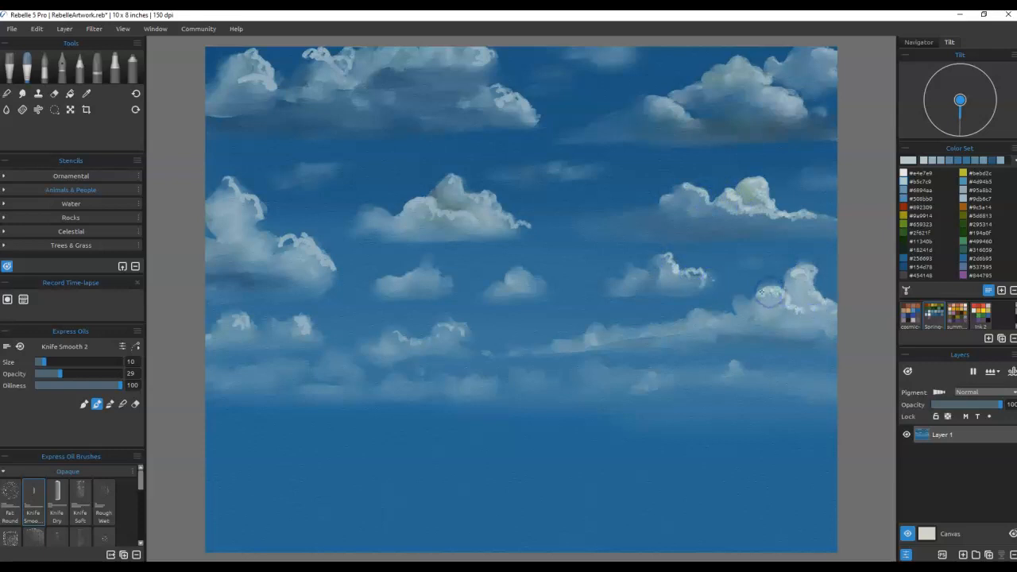
drag(456, 178, 450, 193)
mouse_move(500, 89)
mouse_down()
mouse_move(504, 75)
mouse_move(513, 104)
mouse_up()
mouse_move(239, 186)
mouse_down()
mouse_move(258, 203)
mouse_move(225, 175)
mouse_move(225, 212)
mouse_move(319, 251)
mouse_up()
drag(368, 204, 389, 211)
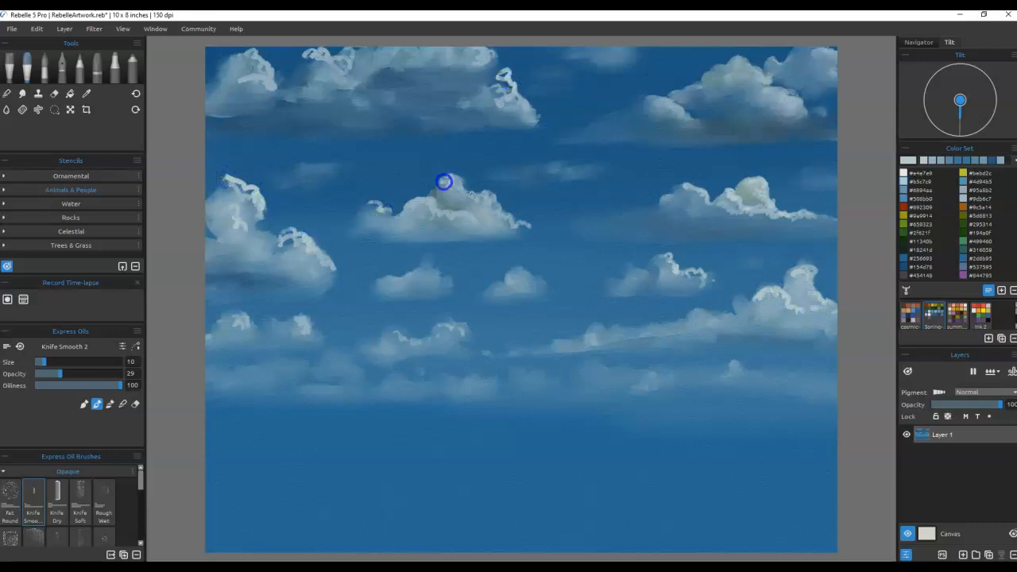
Step: Add near-white highlights to the low-left cloud, two small central clouds, the low cloud bank and the hazy row below it
drag(291, 322, 296, 322)
drag(410, 271, 443, 283)
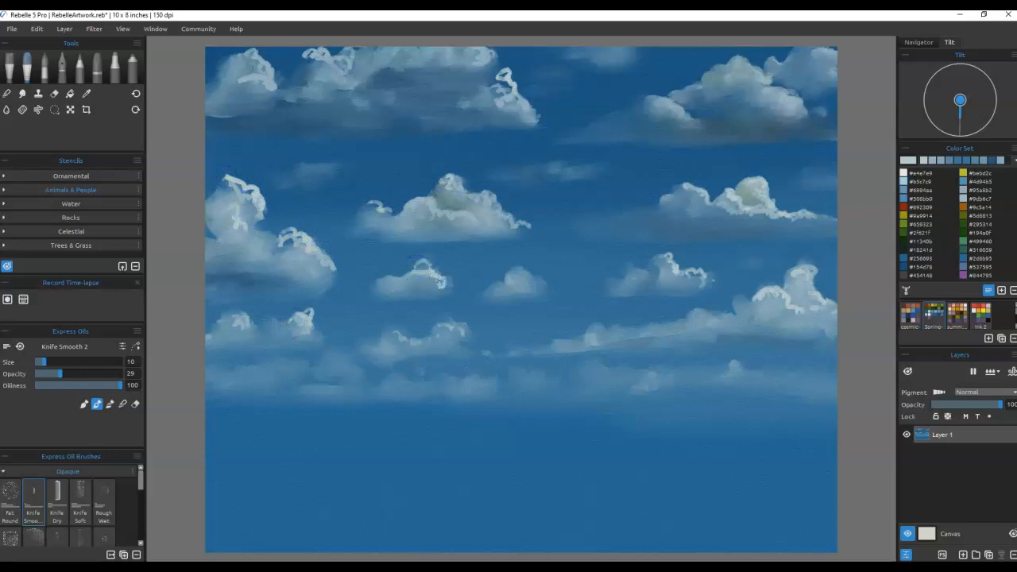
drag(517, 274, 534, 294)
drag(595, 326, 675, 327)
drag(460, 330, 469, 341)
drag(522, 369, 531, 372)
drag(620, 371, 743, 364)
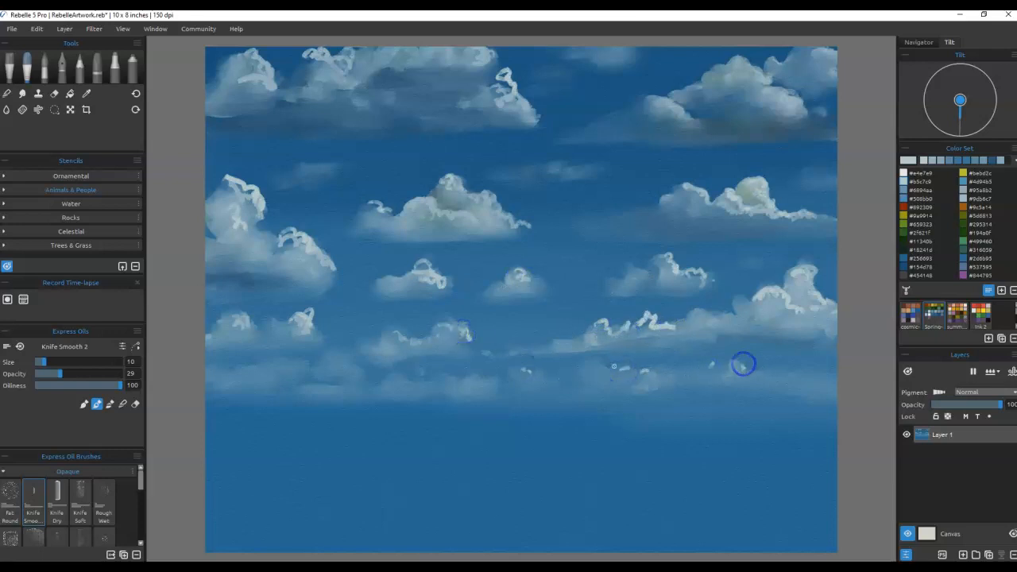
Step: Highlight the upper wisps and add bright edge strokes inside the middle-right, low right and left-edge clouds
drag(575, 162, 589, 165)
drag(348, 161, 308, 166)
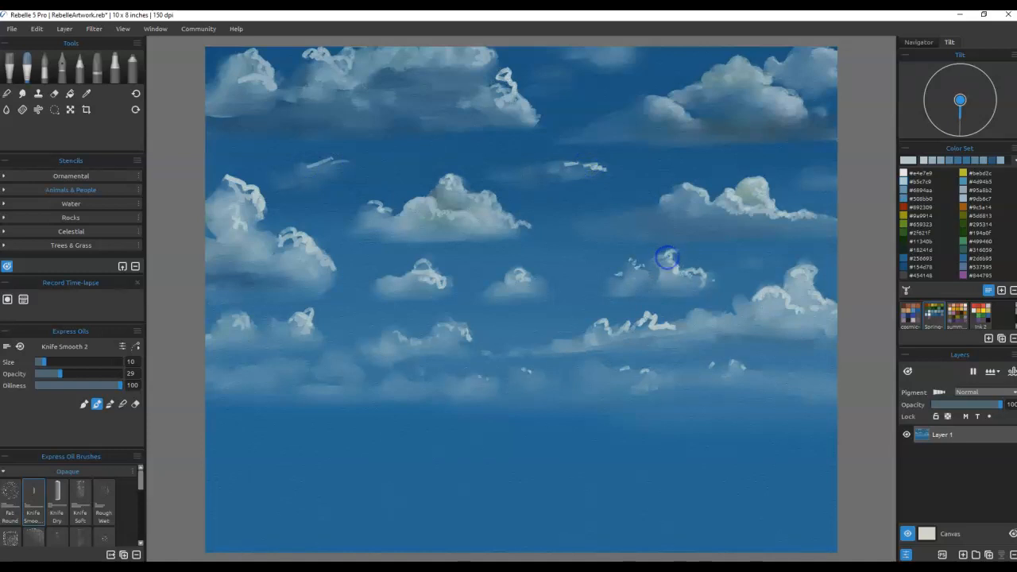
drag(663, 200, 694, 215)
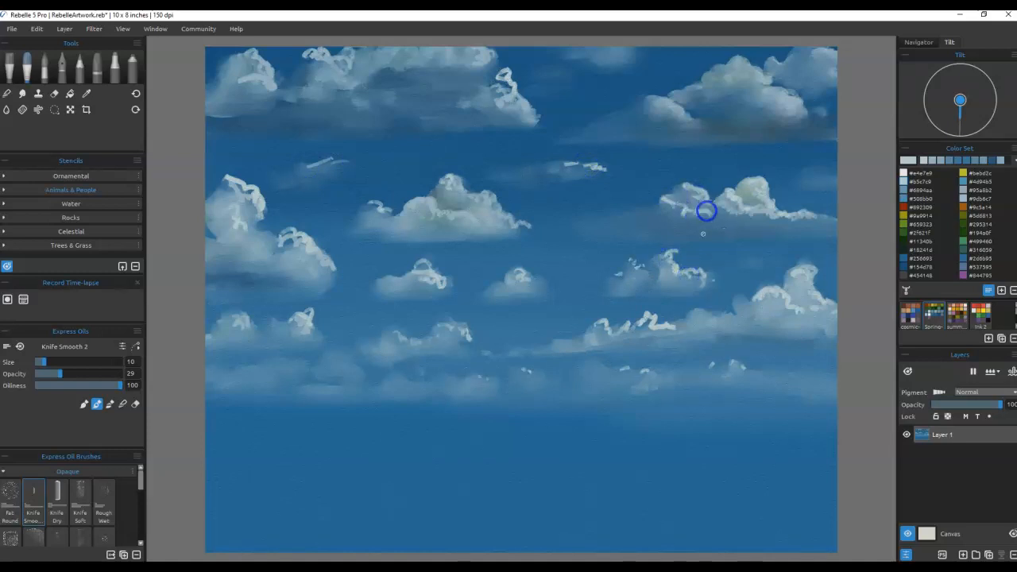
mouse_move(767, 306)
mouse_down()
mouse_move(752, 316)
mouse_move(772, 326)
mouse_move(797, 316)
mouse_move(778, 315)
mouse_up()
mouse_move(210, 229)
mouse_down()
mouse_move(235, 252)
mouse_move(221, 233)
mouse_move(252, 268)
mouse_move(288, 278)
mouse_up()
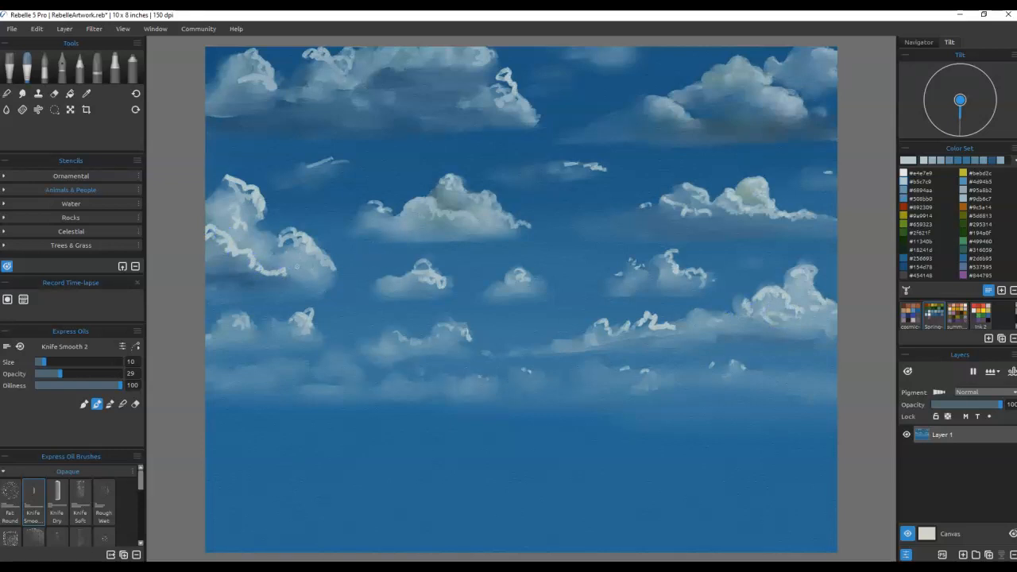
Step: Paint near-white highlights along the crests and inner edges of the top-right clouds
drag(644, 99, 644, 101)
mouse_move(763, 96)
mouse_down()
mouse_move(800, 100)
mouse_move(800, 111)
mouse_move(733, 73)
mouse_up()
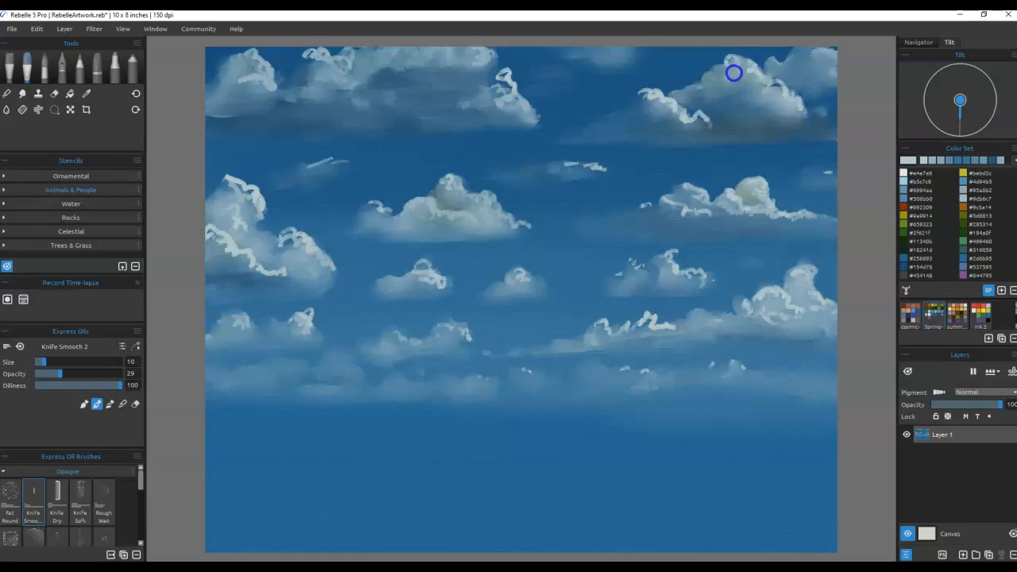
drag(650, 93, 641, 100)
mouse_move(821, 55)
mouse_down()
mouse_move(813, 68)
mouse_move(838, 83)
mouse_move(797, 68)
mouse_move(840, 86)
mouse_up()
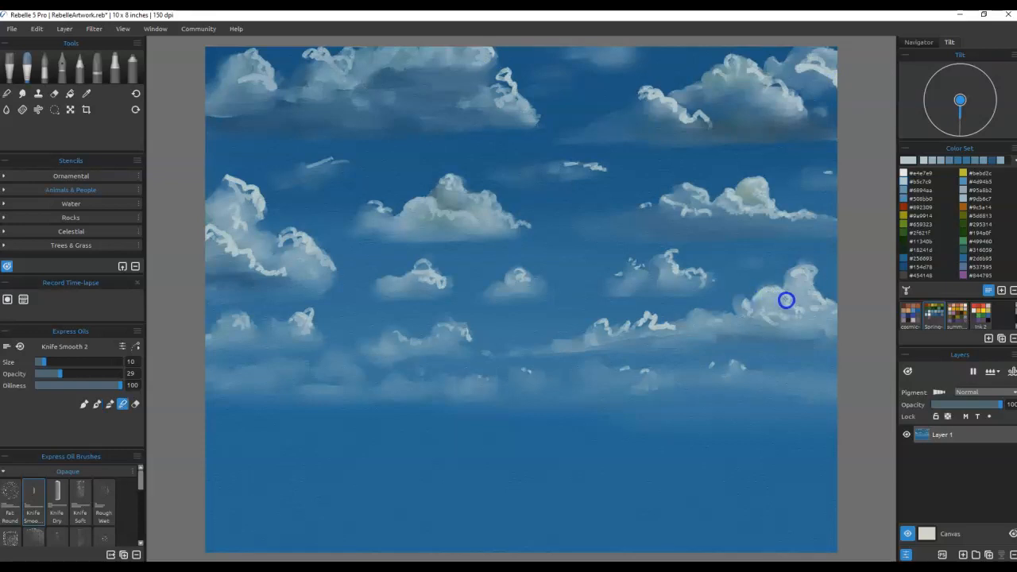
Step: Smooth the highlights on the inner folds and upper edge of the low right cloud with Knife Smooth 2
mouse_move(799, 315)
mouse_down()
mouse_move(773, 295)
mouse_move(778, 327)
mouse_up()
mouse_move(801, 279)
mouse_down()
mouse_move(815, 297)
mouse_move(810, 313)
mouse_up()
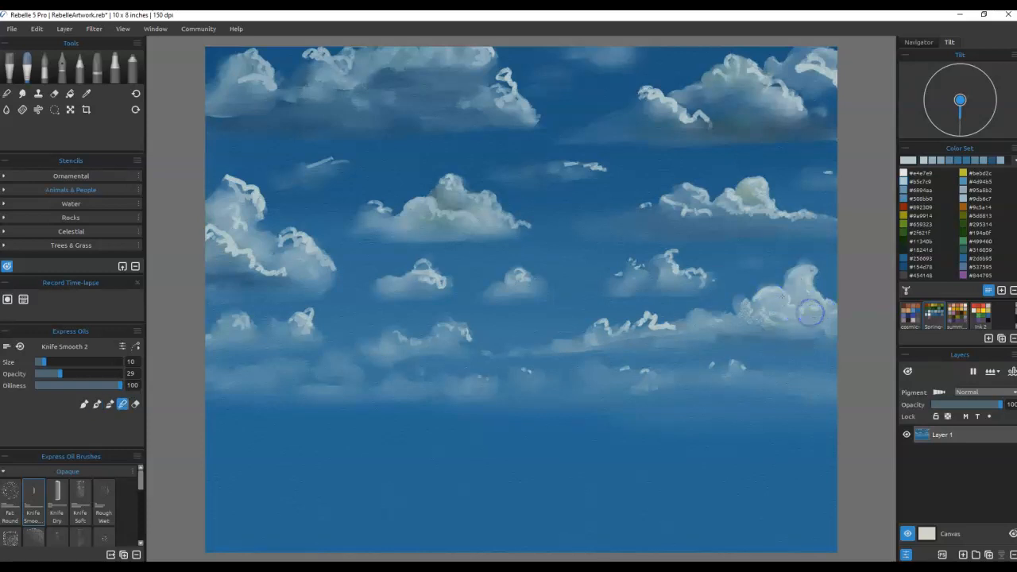
key(b)
drag(654, 332, 683, 338)
key(n)
key(ctrl+z)
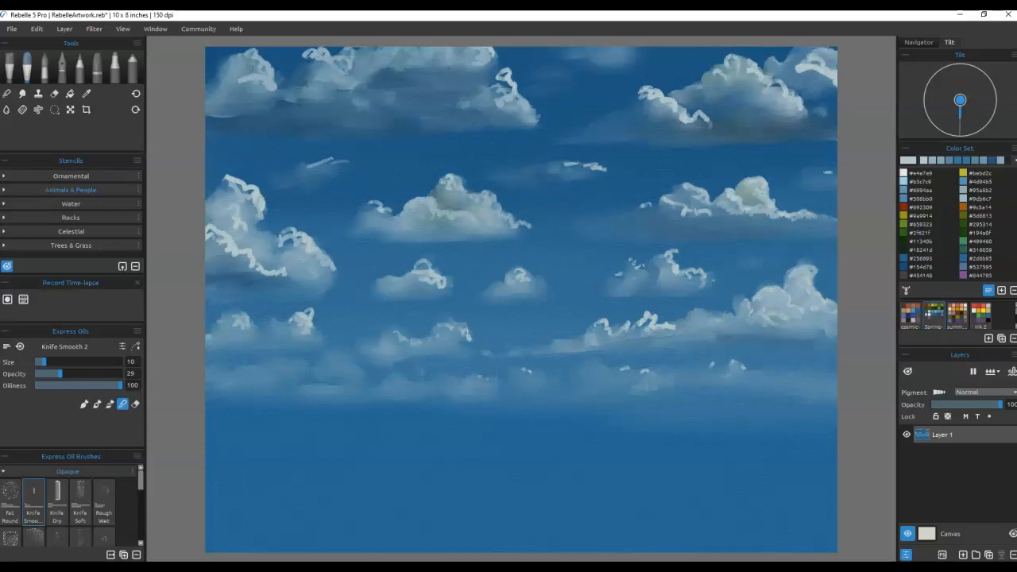
Step: Soften the highlights on the low cloud bank, the low right cloud and the small clouds above with the Soft blend brush
key(n)
drag(643, 323, 682, 333)
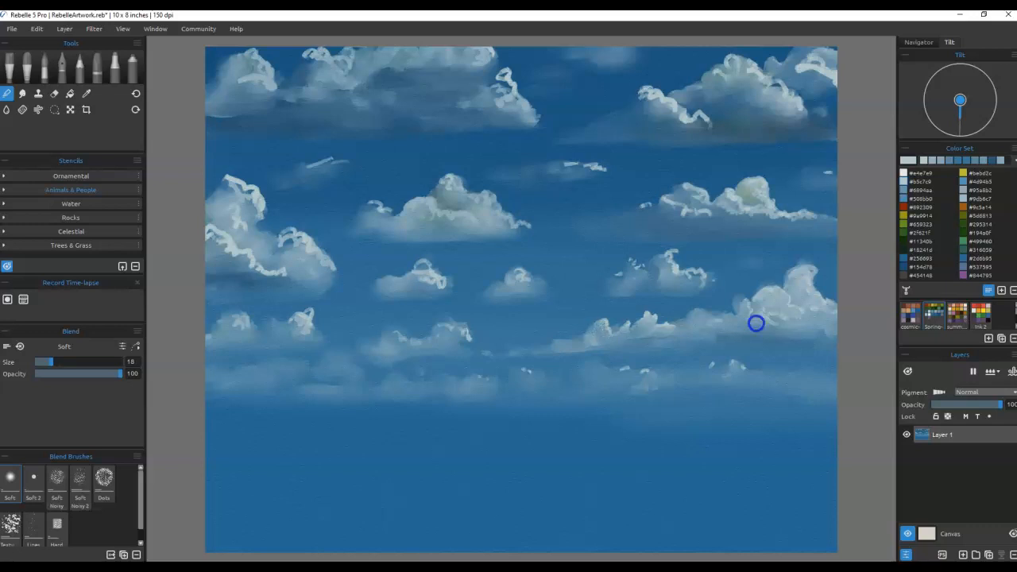
click(784, 301)
click(798, 314)
click(769, 299)
click(757, 298)
click(813, 293)
click(794, 277)
click(828, 313)
click(667, 275)
click(604, 288)
Step: Blend the bright crest strokes of the top-right clouds into their bodies with the Soft blend brush at size 10
scroll(734, 111, up, 6)
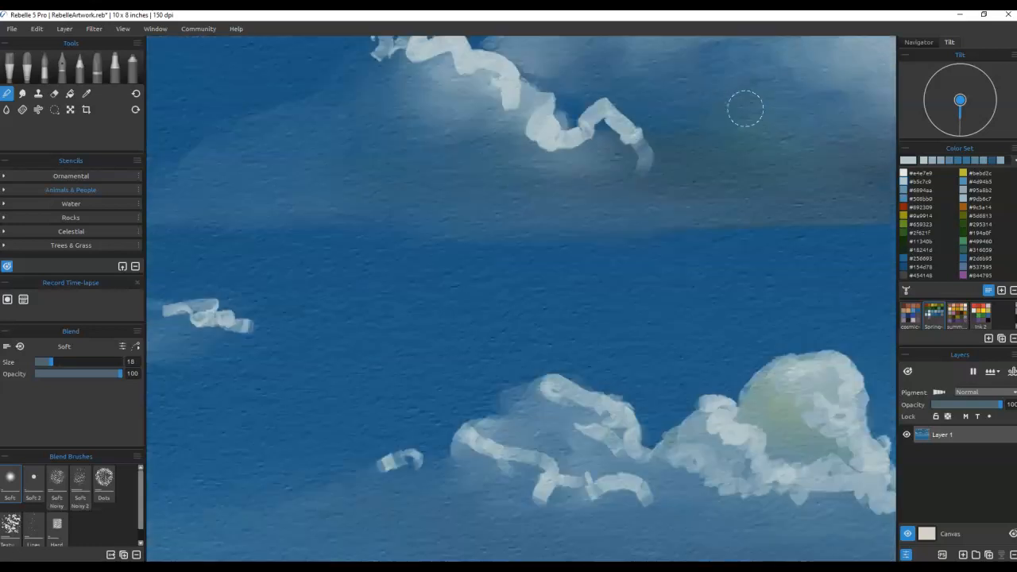
scroll(661, 168, down, 3)
mouse_move(658, 168)
mouse_down()
mouse_move(549, 314)
mouse_move(576, 325)
mouse_up()
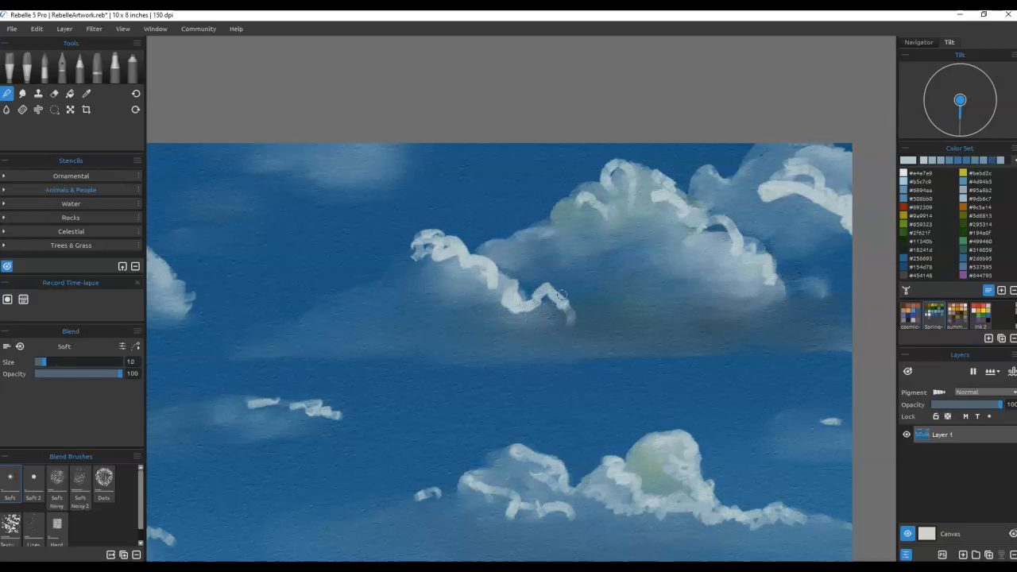
mouse_move(551, 303)
mouse_down()
mouse_move(517, 309)
mouse_move(493, 297)
mouse_move(498, 279)
mouse_move(456, 273)
mouse_move(450, 257)
mouse_move(415, 260)
mouse_move(429, 243)
mouse_move(445, 254)
mouse_move(414, 245)
mouse_up()
drag(528, 320, 567, 325)
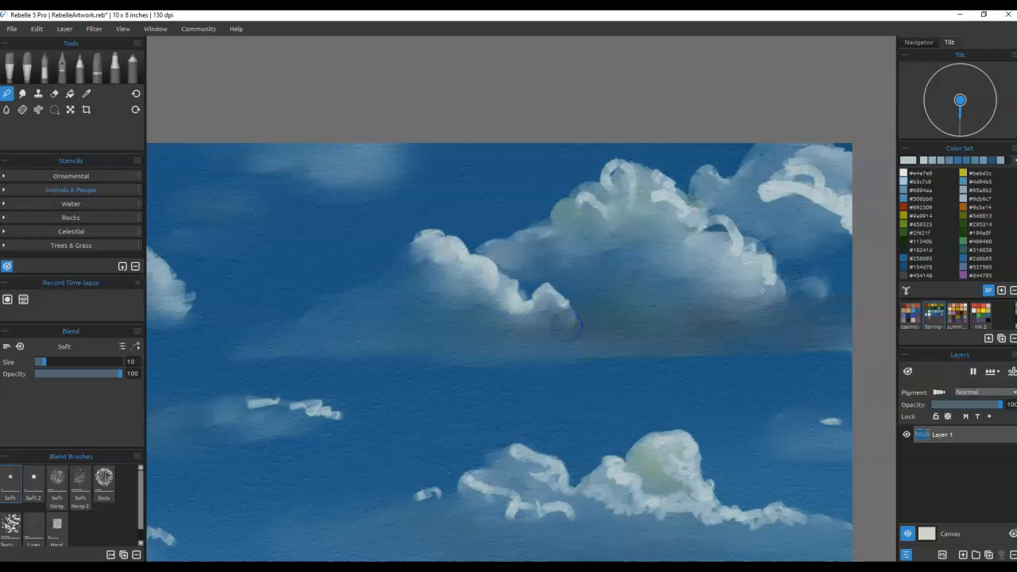
mouse_move(761, 292)
mouse_down()
mouse_move(741, 271)
mouse_move(710, 227)
mouse_move(713, 252)
mouse_move(652, 198)
mouse_move(662, 194)
mouse_move(647, 179)
mouse_move(625, 190)
mouse_move(609, 173)
mouse_move(616, 190)
mouse_move(627, 182)
mouse_move(604, 209)
mouse_move(564, 215)
mouse_up()
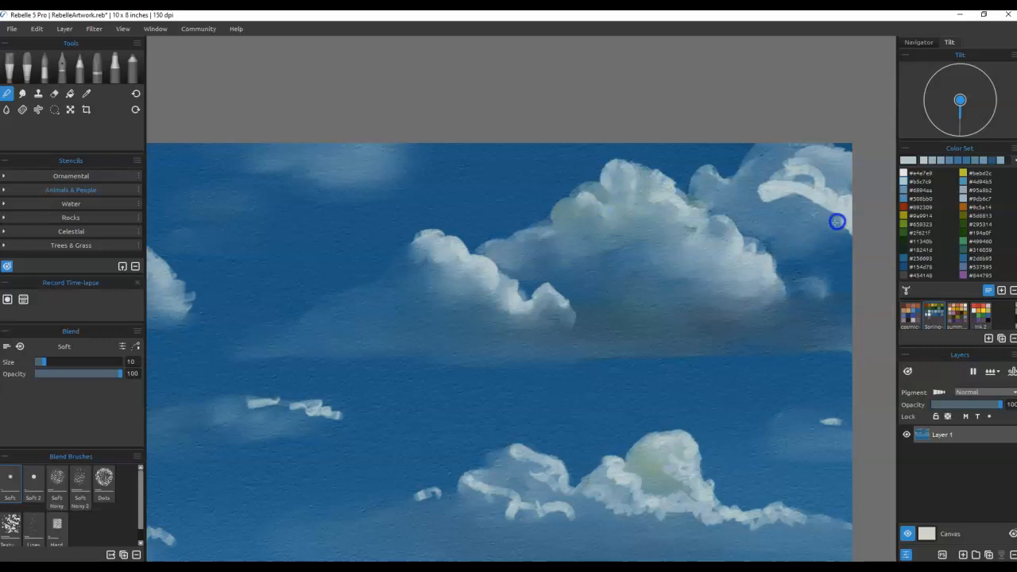
mouse_move(850, 223)
mouse_down()
mouse_move(799, 211)
mouse_move(805, 198)
mouse_move(791, 194)
mouse_move(759, 201)
mouse_move(796, 196)
mouse_move(803, 182)
mouse_move(820, 186)
mouse_move(796, 162)
mouse_up()
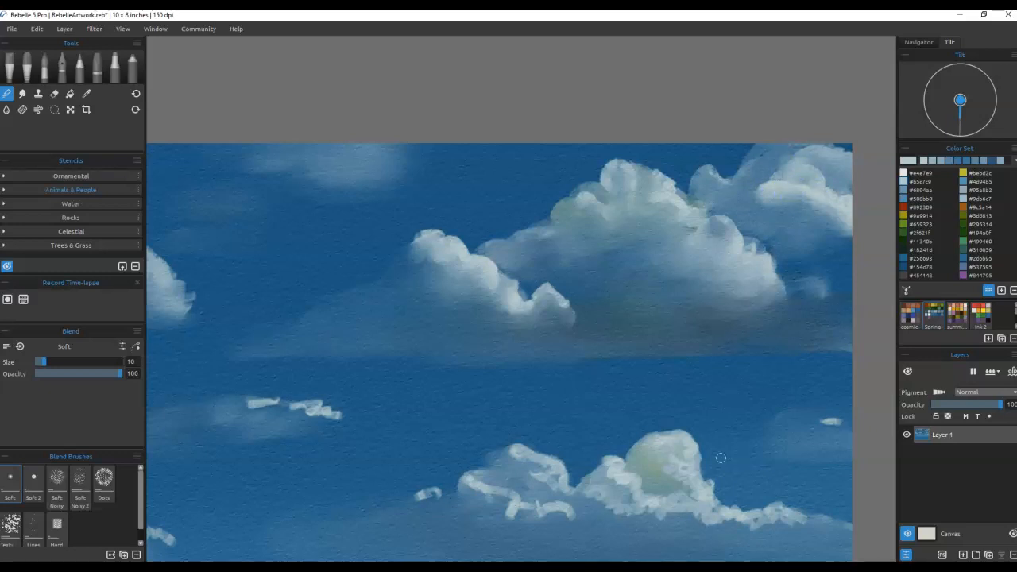
Step: Soften the highlights of the middle-right cloud and melt the bright strokes of the nearby wisps into the sky
mouse_move(669, 481)
mouse_down()
mouse_move(675, 452)
mouse_move(689, 452)
mouse_move(665, 446)
mouse_up()
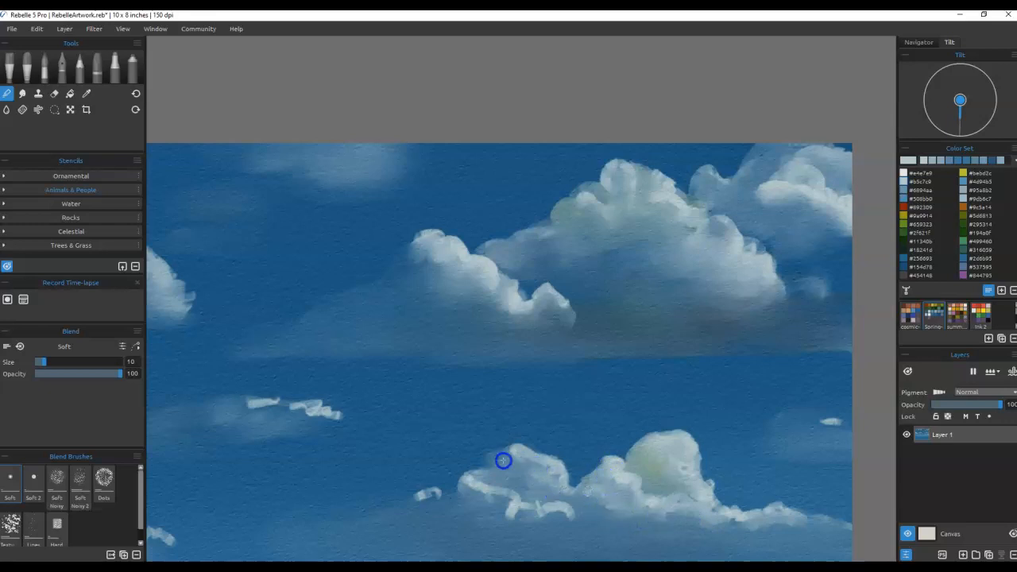
mouse_move(548, 512)
mouse_down()
mouse_move(513, 517)
mouse_move(517, 506)
mouse_move(466, 489)
mouse_move(490, 484)
mouse_move(513, 512)
mouse_move(547, 512)
mouse_move(498, 519)
mouse_move(412, 501)
mouse_move(448, 510)
mouse_up()
mouse_move(829, 430)
mouse_down()
mouse_move(847, 422)
mouse_move(808, 425)
mouse_up()
mouse_move(310, 421)
mouse_down()
mouse_move(331, 412)
mouse_move(238, 409)
mouse_move(329, 411)
mouse_move(302, 422)
mouse_move(320, 408)
mouse_move(215, 409)
mouse_up()
mouse_move(308, 419)
mouse_down()
mouse_move(340, 415)
mouse_move(194, 419)
mouse_move(239, 399)
mouse_up()
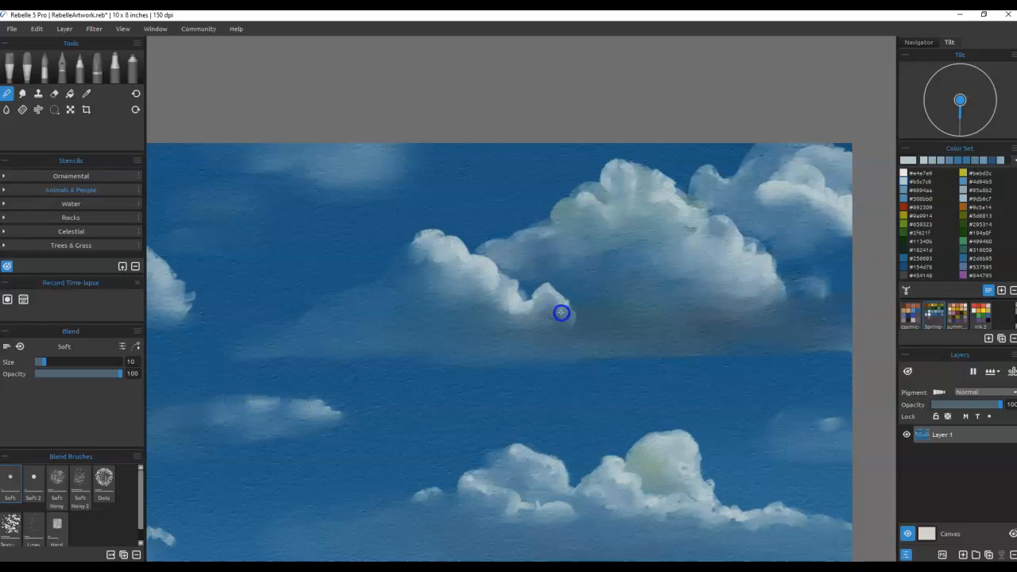
drag(552, 300, 554, 305)
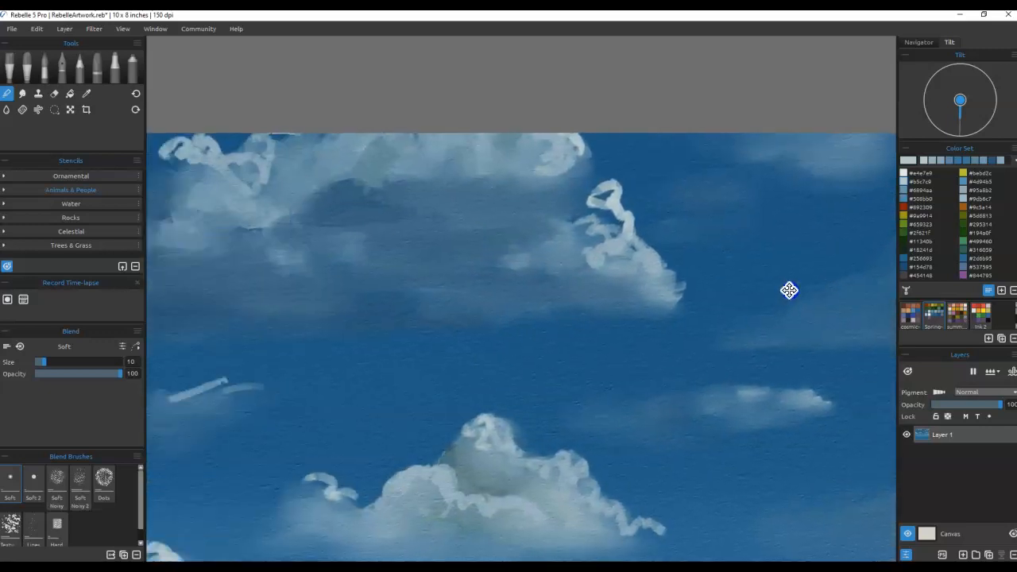
Step: Blend the near-white edge strokes of the top-left clouds into soft, rounded puffs
drag(789, 290, 811, 294)
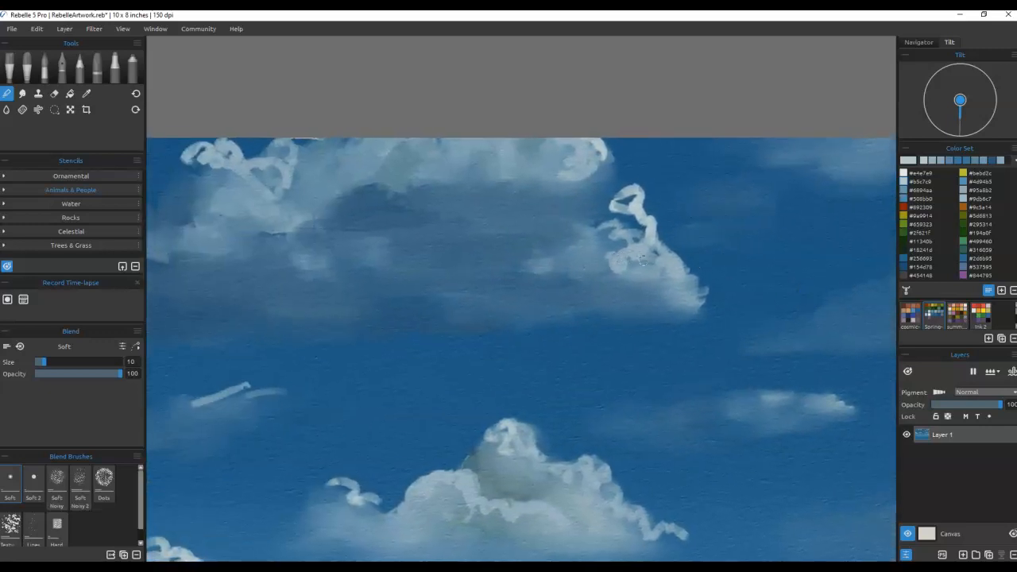
mouse_move(615, 273)
mouse_down()
mouse_move(626, 243)
mouse_move(597, 233)
mouse_move(646, 252)
mouse_move(648, 224)
mouse_move(610, 211)
mouse_move(629, 205)
mouse_move(604, 199)
mouse_move(573, 168)
mouse_move(577, 153)
mouse_move(595, 148)
mouse_move(545, 177)
mouse_move(581, 170)
mouse_up()
drag(410, 261, 697, 341)
mouse_move(566, 249)
mouse_down()
mouse_move(597, 221)
mouse_move(559, 277)
mouse_move(517, 238)
mouse_move(483, 231)
mouse_move(470, 252)
mouse_move(514, 245)
mouse_move(506, 268)
mouse_up()
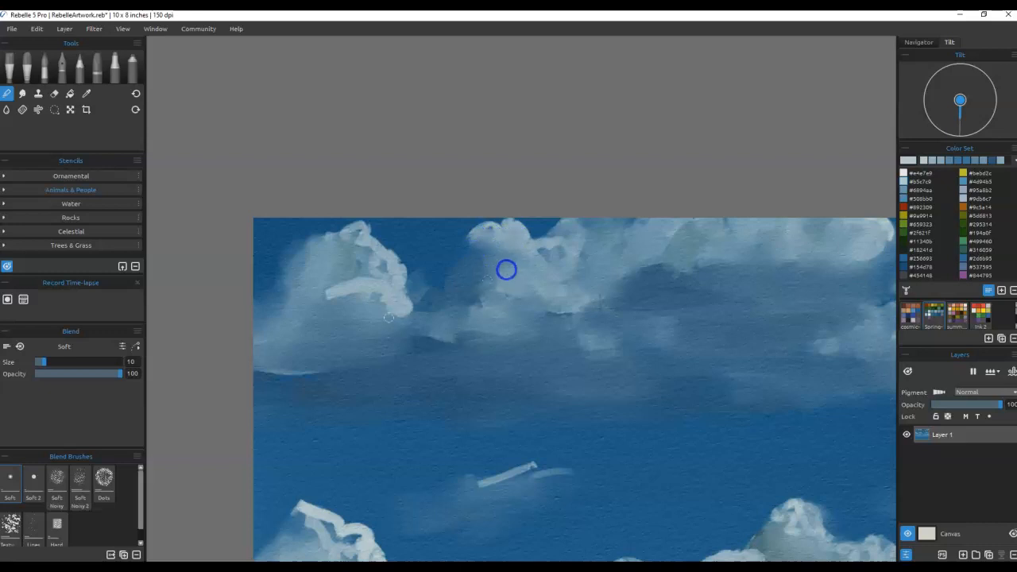
mouse_move(375, 305)
mouse_down()
mouse_move(341, 293)
mouse_move(368, 300)
mouse_move(371, 262)
mouse_move(346, 245)
mouse_move(450, 318)
mouse_up()
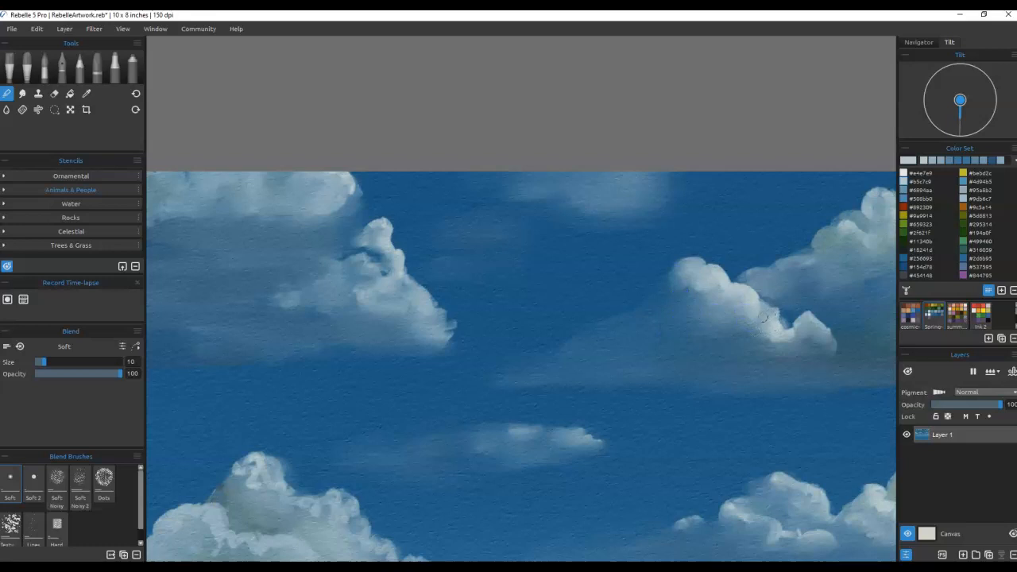
Step: Sample a pale blue-grey from the top-right cloud, paint a row of puffs along its lower-left edge and blend them
key(b)
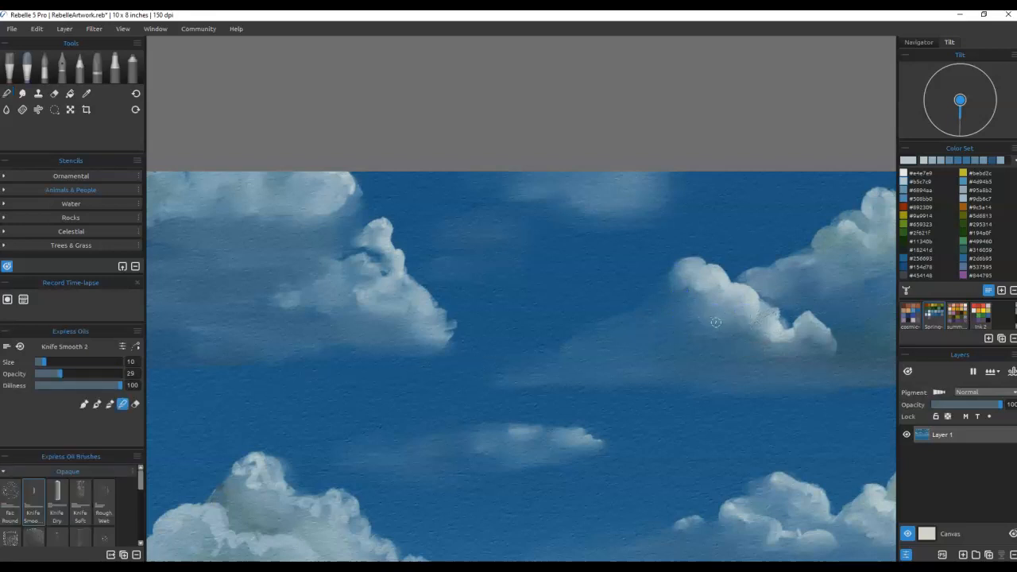
alt+click(741, 322)
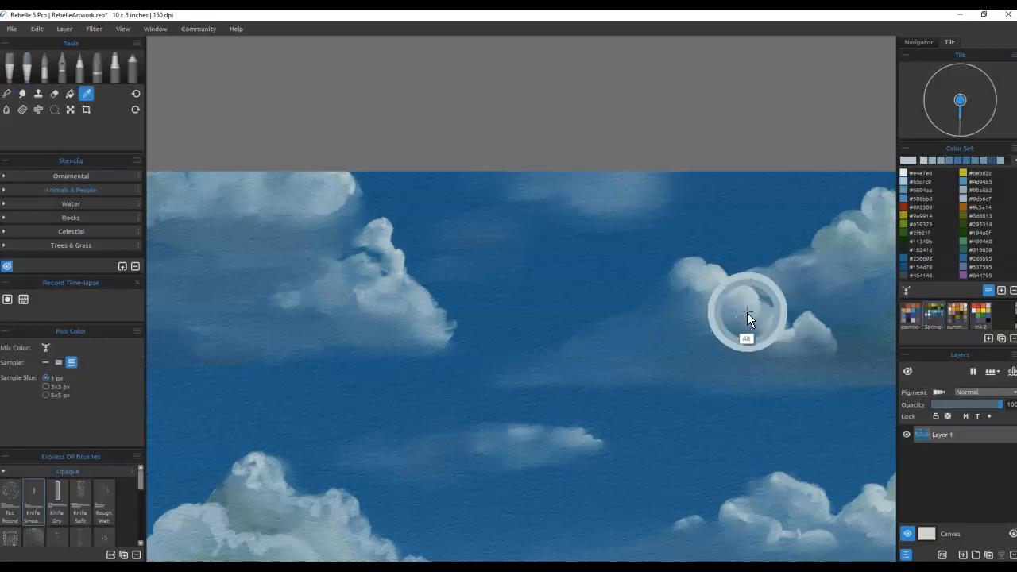
mouse_move(651, 317)
mouse_down()
mouse_move(675, 311)
mouse_move(675, 331)
mouse_move(745, 336)
mouse_move(757, 349)
mouse_up()
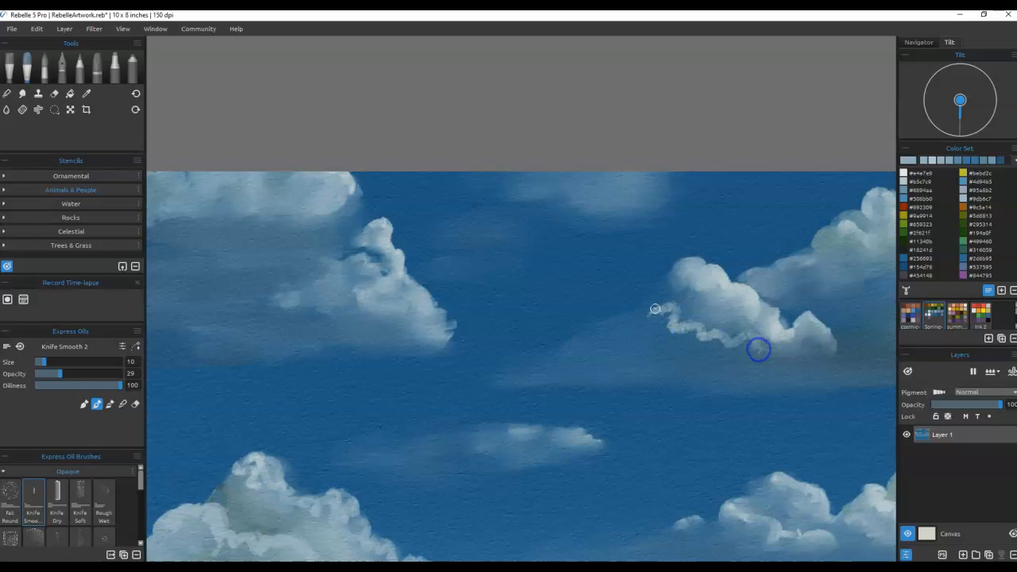
drag(659, 309, 614, 318)
key(b)
mouse_move(708, 342)
mouse_down()
mouse_move(676, 336)
mouse_move(698, 329)
mouse_move(660, 334)
mouse_move(665, 309)
mouse_move(605, 318)
mouse_up()
drag(666, 333, 794, 356)
drag(682, 301, 671, 276)
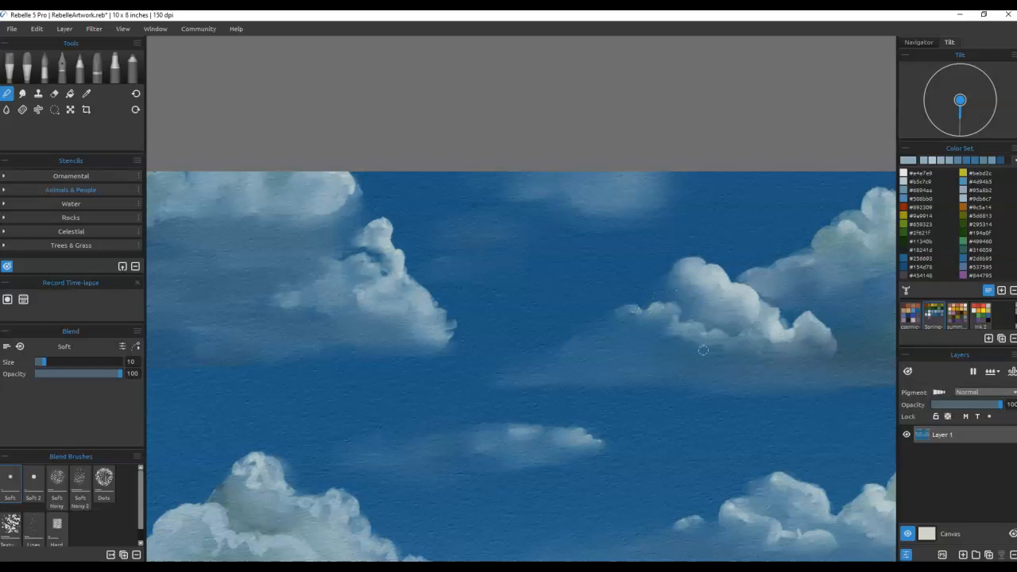
Step: Paint a small towering puff and low base puffs to the left of the top-right cloud and blend them softly
key(b)
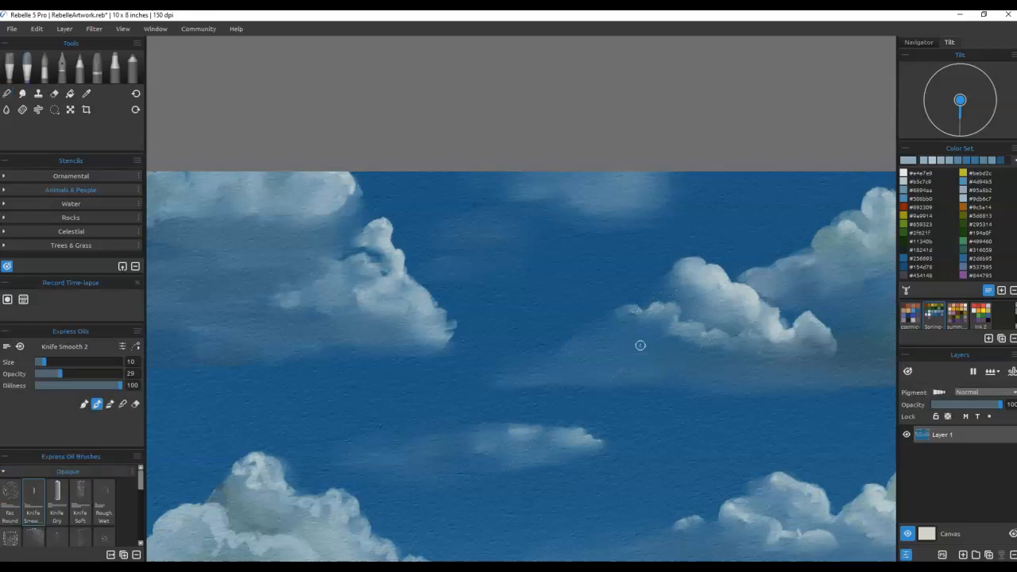
mouse_move(618, 345)
mouse_down()
mouse_move(695, 352)
mouse_move(594, 339)
mouse_move(586, 291)
mouse_move(570, 320)
mouse_move(569, 292)
mouse_move(565, 326)
mouse_move(535, 350)
mouse_up()
key(n)
mouse_move(661, 354)
mouse_down()
mouse_move(699, 354)
mouse_move(647, 361)
mouse_move(592, 348)
mouse_move(649, 355)
mouse_up()
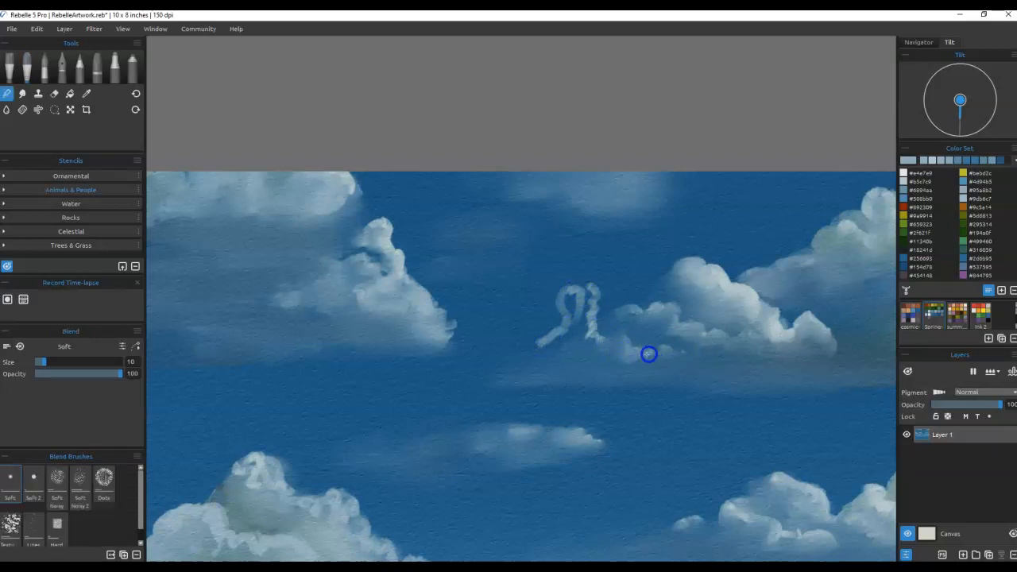
mouse_move(574, 349)
mouse_down()
mouse_move(599, 335)
mouse_move(573, 346)
mouse_move(590, 323)
mouse_move(571, 296)
mouse_move(585, 292)
mouse_move(562, 296)
mouse_move(571, 293)
mouse_move(569, 324)
mouse_move(529, 347)
mouse_move(553, 336)
mouse_move(577, 351)
mouse_up()
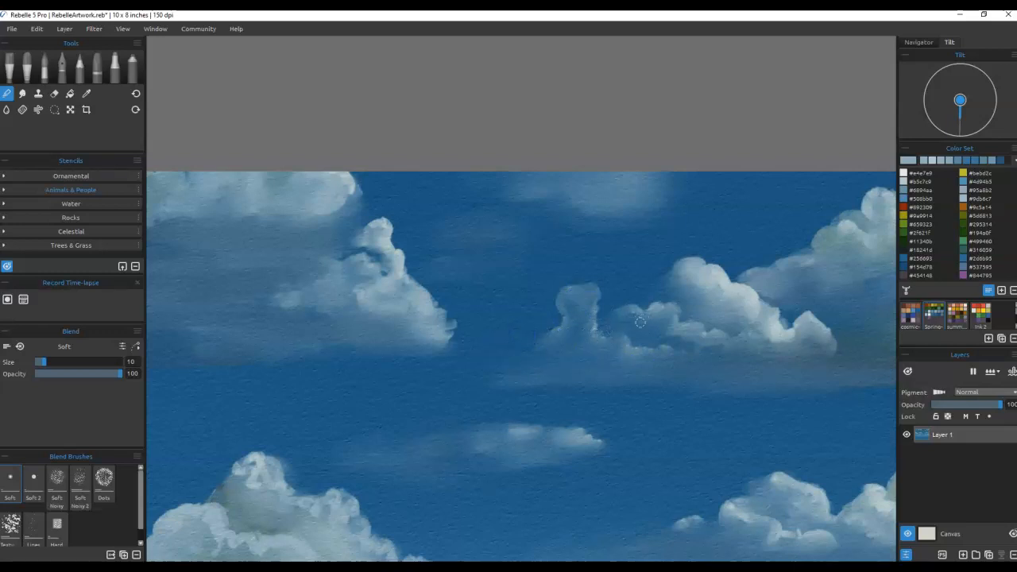
Step: Reduce the Knife Smooth 2 size to 6 and add finer puff strokes inside and below the small towering cloud
key(b)
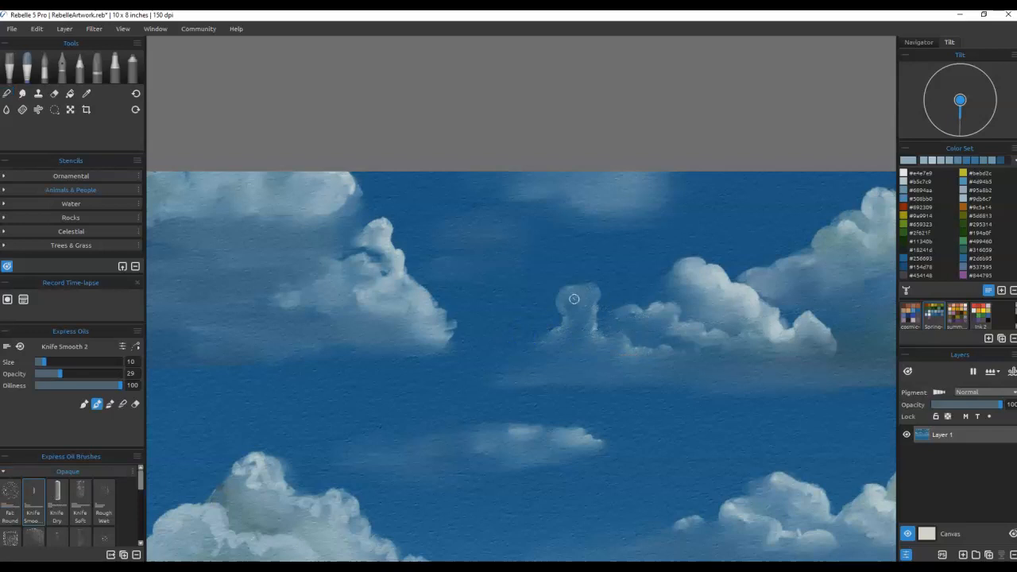
key(bracketleft)
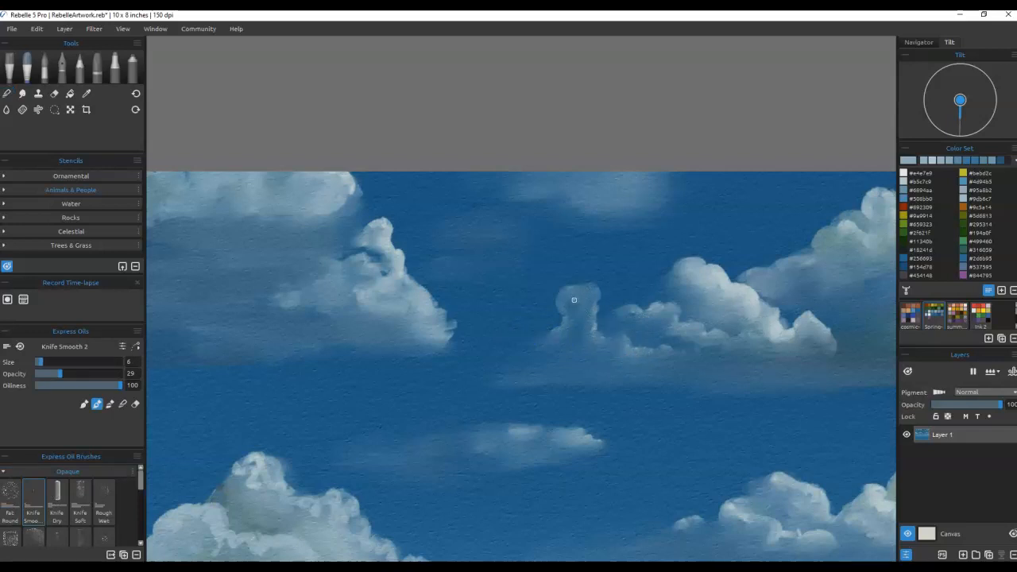
mouse_move(573, 304)
mouse_down()
mouse_move(590, 346)
mouse_move(620, 373)
mouse_move(576, 338)
mouse_move(573, 307)
mouse_move(568, 336)
mouse_move(586, 300)
mouse_move(551, 332)
mouse_move(603, 371)
mouse_up()
key(b)
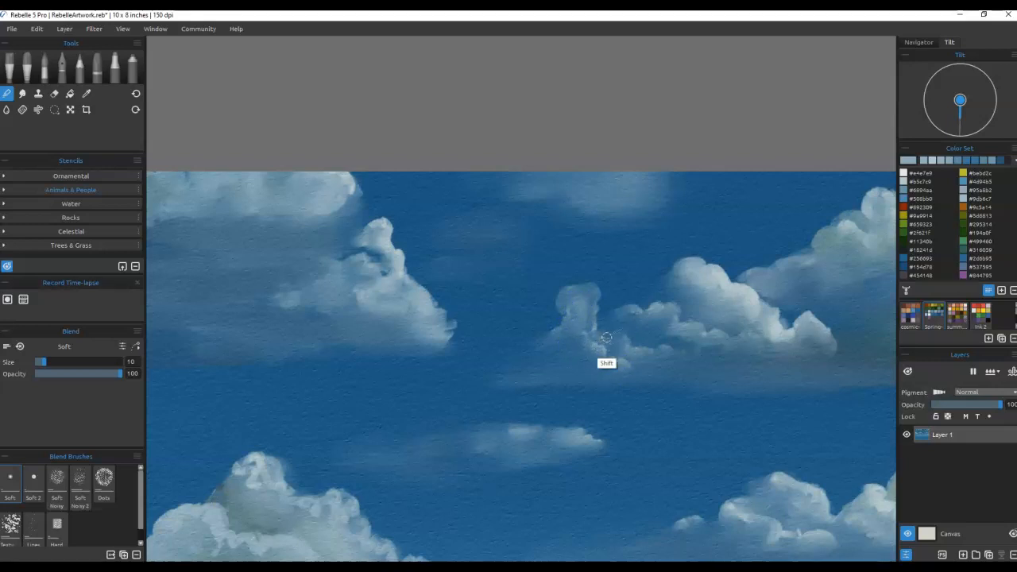
Step: Sample the small towering cloud's tone, extend its base leftward as a thin wisp and blend the cloud together
alt+click(606, 344)
mouse_move(554, 354)
mouse_down()
mouse_move(590, 360)
mouse_move(481, 364)
mouse_up()
key(n)
mouse_move(604, 356)
mouse_down()
mouse_move(595, 371)
mouse_move(520, 368)
mouse_move(562, 353)
mouse_move(511, 360)
mouse_move(597, 373)
mouse_move(492, 376)
mouse_up()
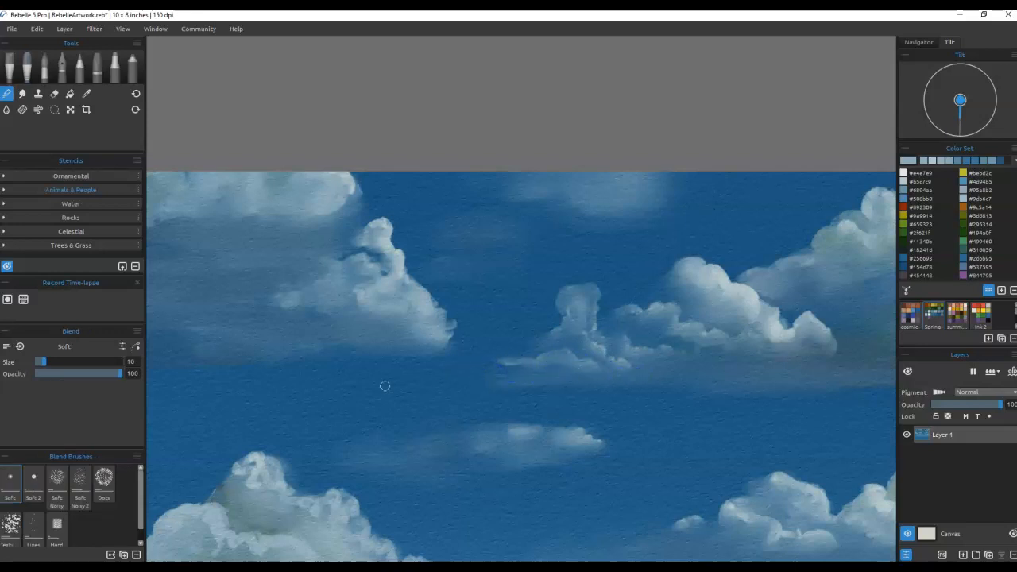
mouse_move(580, 343)
mouse_down()
mouse_move(597, 347)
mouse_move(569, 309)
mouse_up()
mouse_move(577, 291)
mouse_down()
mouse_move(548, 310)
mouse_move(568, 326)
mouse_move(532, 349)
mouse_up()
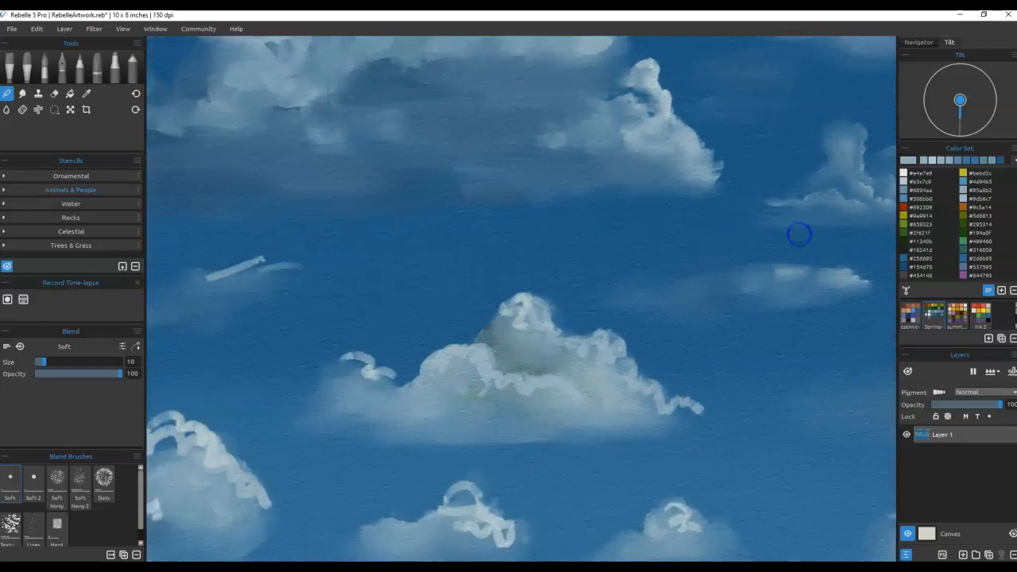
Step: Blend the highlights of the large central cloud and soften the streaked wisp at its upper left
mouse_move(685, 406)
mouse_down()
mouse_move(658, 416)
mouse_move(589, 349)
mouse_move(571, 352)
mouse_move(610, 340)
mouse_move(594, 362)
mouse_move(516, 306)
mouse_move(498, 320)
mouse_move(509, 309)
mouse_move(581, 408)
mouse_move(545, 394)
mouse_move(489, 383)
mouse_up()
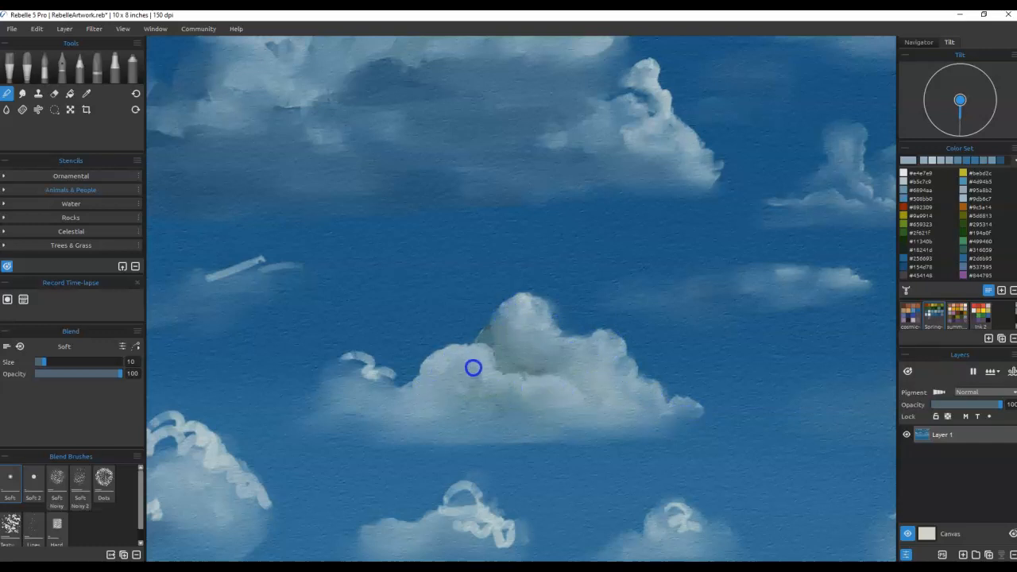
mouse_move(379, 373)
mouse_down()
mouse_move(343, 364)
mouse_move(363, 379)
mouse_up()
drag(215, 276, 295, 260)
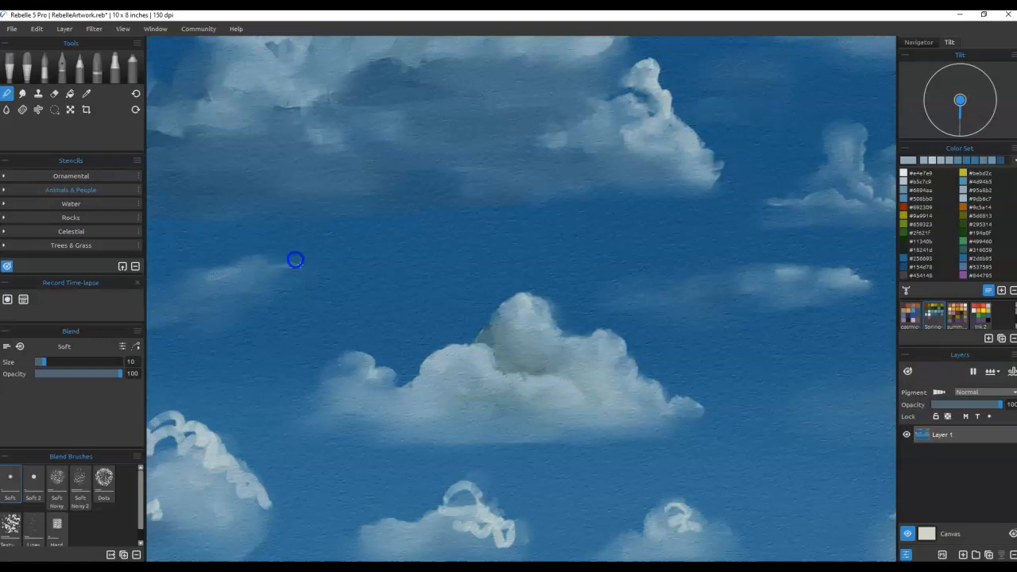
Step: Blend the bright strokes of the left-edge cloud and the low-left clouds beneath it into soft forms
drag(604, 393, 786, 318)
drag(513, 401, 736, 335)
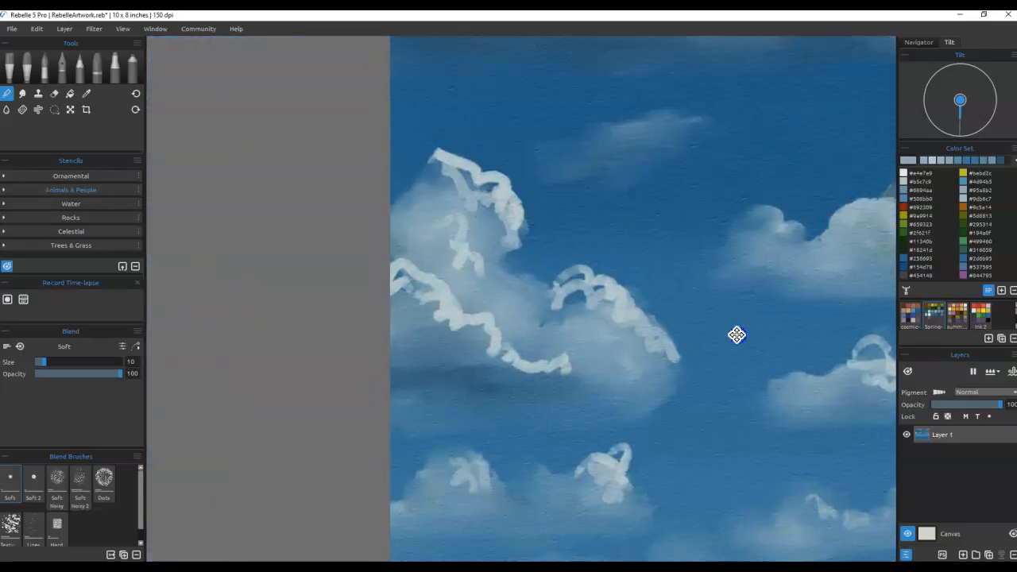
mouse_move(674, 364)
mouse_down()
mouse_move(645, 356)
mouse_move(663, 343)
mouse_move(649, 344)
mouse_move(636, 321)
mouse_move(614, 319)
mouse_move(584, 294)
mouse_move(596, 282)
mouse_move(582, 280)
mouse_move(549, 314)
mouse_move(570, 306)
mouse_move(568, 335)
mouse_move(530, 322)
mouse_move(558, 283)
mouse_move(453, 277)
mouse_move(470, 249)
mouse_move(447, 232)
mouse_move(442, 254)
mouse_move(465, 277)
mouse_move(502, 236)
mouse_move(505, 202)
mouse_move(434, 160)
mouse_move(449, 192)
mouse_move(490, 208)
mouse_move(437, 163)
mouse_move(447, 161)
mouse_move(439, 152)
mouse_move(397, 208)
mouse_move(466, 168)
mouse_move(495, 183)
mouse_up()
mouse_move(570, 376)
mouse_down()
mouse_move(472, 365)
mouse_move(493, 360)
mouse_move(463, 358)
mouse_move(493, 349)
mouse_move(466, 350)
mouse_move(491, 339)
mouse_move(457, 333)
mouse_move(483, 322)
mouse_move(434, 330)
mouse_move(423, 323)
mouse_move(440, 297)
mouse_move(388, 273)
mouse_move(422, 333)
mouse_move(456, 345)
mouse_move(481, 330)
mouse_move(487, 356)
mouse_up()
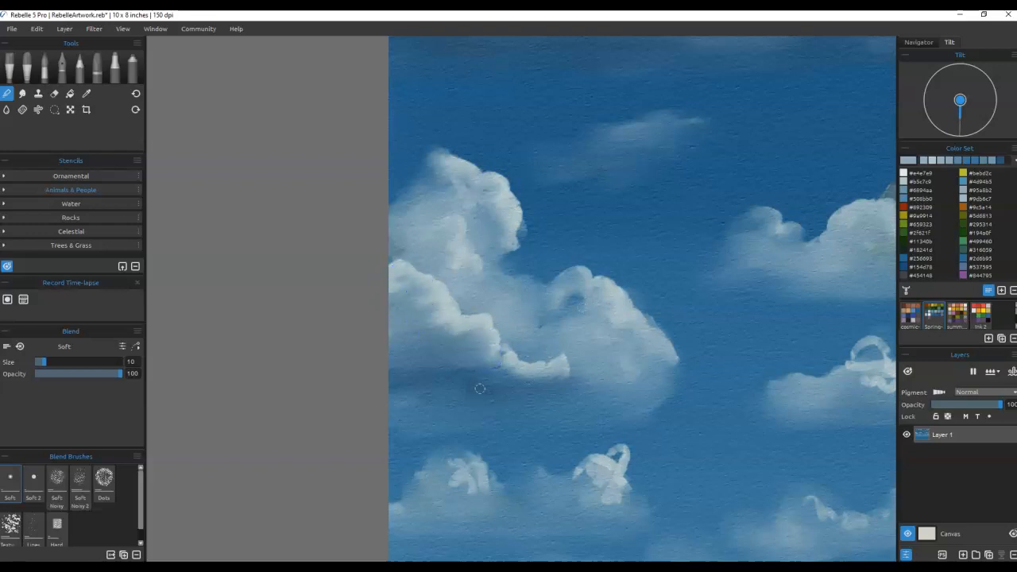
mouse_move(548, 377)
mouse_down()
mouse_move(465, 498)
mouse_move(452, 461)
mouse_move(496, 490)
mouse_move(616, 500)
mouse_move(621, 457)
mouse_move(618, 469)
mouse_move(581, 475)
mouse_move(598, 510)
mouse_up()
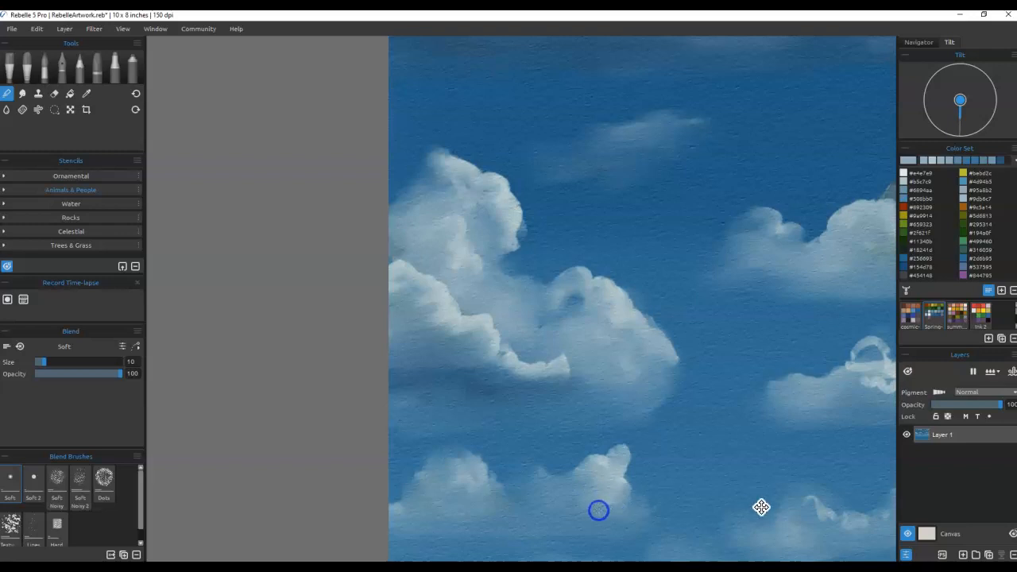
Step: Soften the highlights on the two small central clouds and the low cloud below them
drag(762, 507, 469, 481)
mouse_move(583, 372)
mouse_down()
mouse_move(577, 347)
mouse_move(557, 341)
mouse_move(584, 341)
mouse_move(566, 341)
mouse_up()
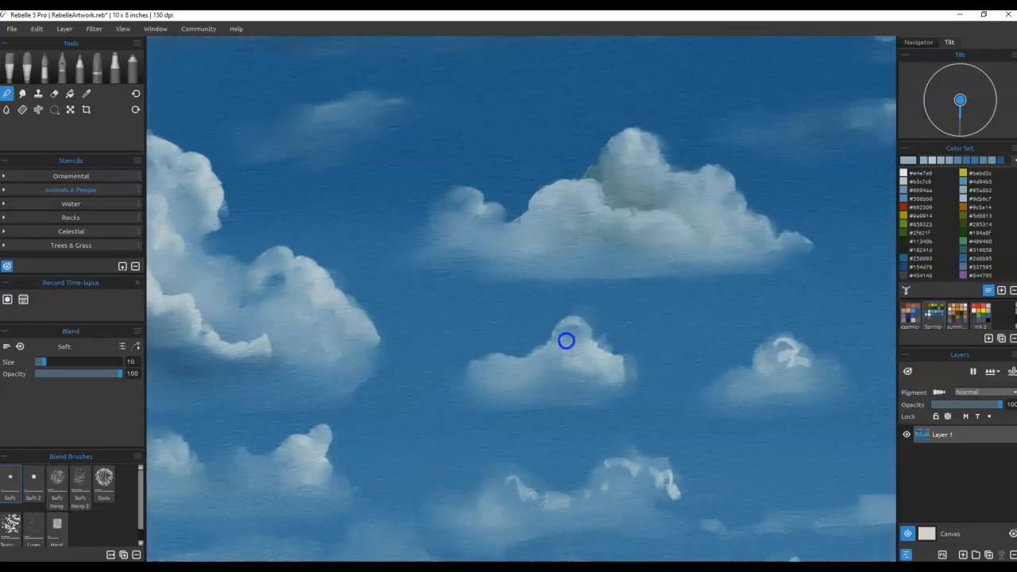
mouse_move(779, 368)
mouse_down()
mouse_move(777, 348)
mouse_move(799, 381)
mouse_move(820, 368)
mouse_up()
mouse_move(673, 490)
mouse_down()
mouse_move(668, 479)
mouse_move(606, 464)
mouse_move(580, 506)
mouse_move(529, 504)
mouse_move(506, 482)
mouse_up()
Step: Blend the highlights along the hazy bottom row, the low cloud bank and the small clouds above it
mouse_move(705, 455)
mouse_down()
mouse_move(288, 307)
mouse_move(263, 314)
mouse_up()
mouse_move(616, 434)
mouse_down()
mouse_move(626, 430)
mouse_move(577, 425)
mouse_move(595, 438)
mouse_up()
mouse_move(836, 421)
mouse_down()
mouse_move(810, 407)
mouse_move(821, 439)
mouse_move(764, 411)
mouse_up()
mouse_move(359, 432)
mouse_down()
mouse_move(371, 438)
mouse_move(349, 436)
mouse_move(368, 430)
mouse_up()
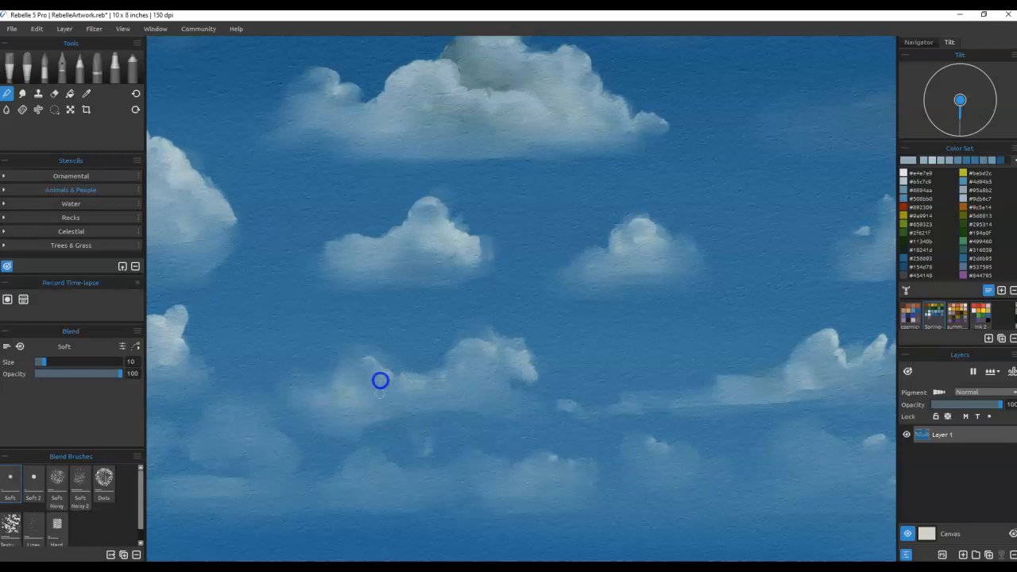
drag(840, 385, 623, 373)
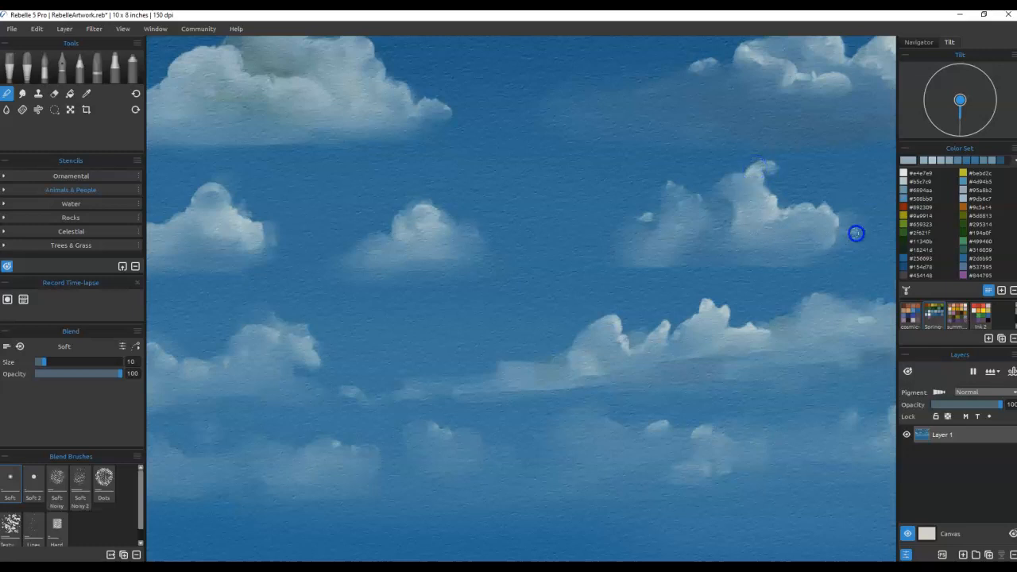
mouse_move(761, 220)
mouse_down()
mouse_move(300, 378)
mouse_move(296, 365)
mouse_up()
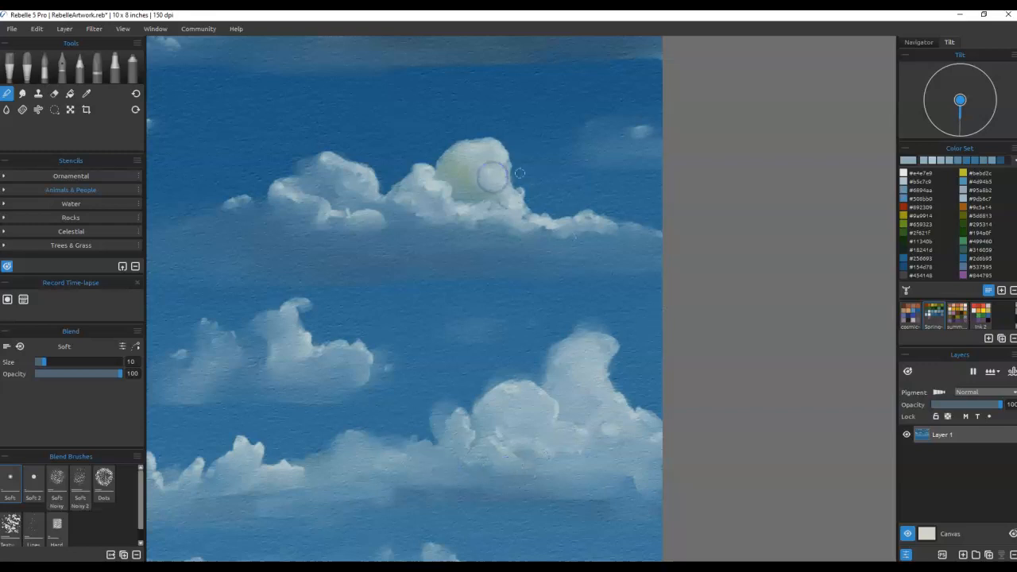
Step: On a new layer, paint a near-black #18241d tree line along the horizon with Knife Smooth 2 at size 16
key(ctrl+0)
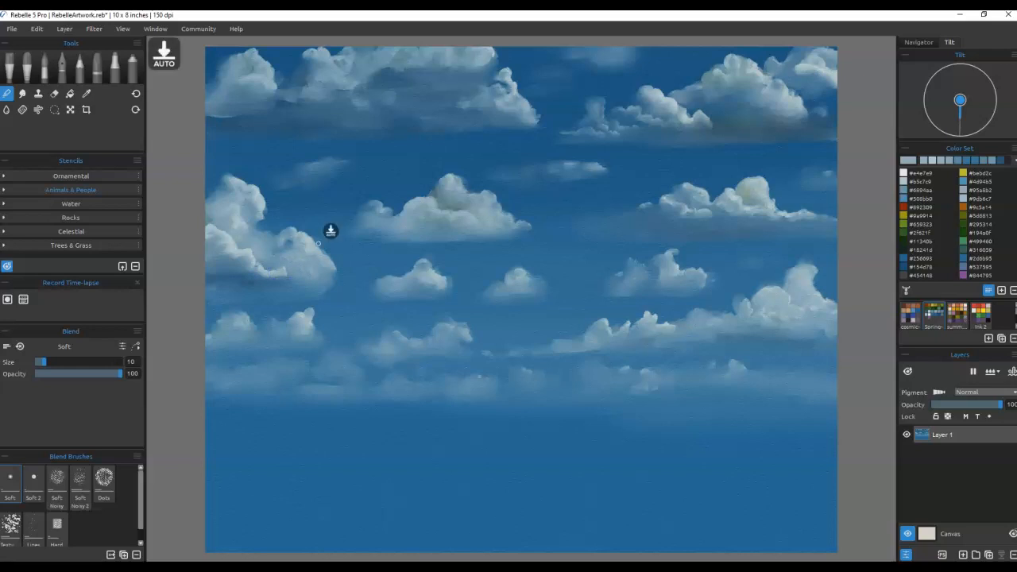
key(ctrl+plus)
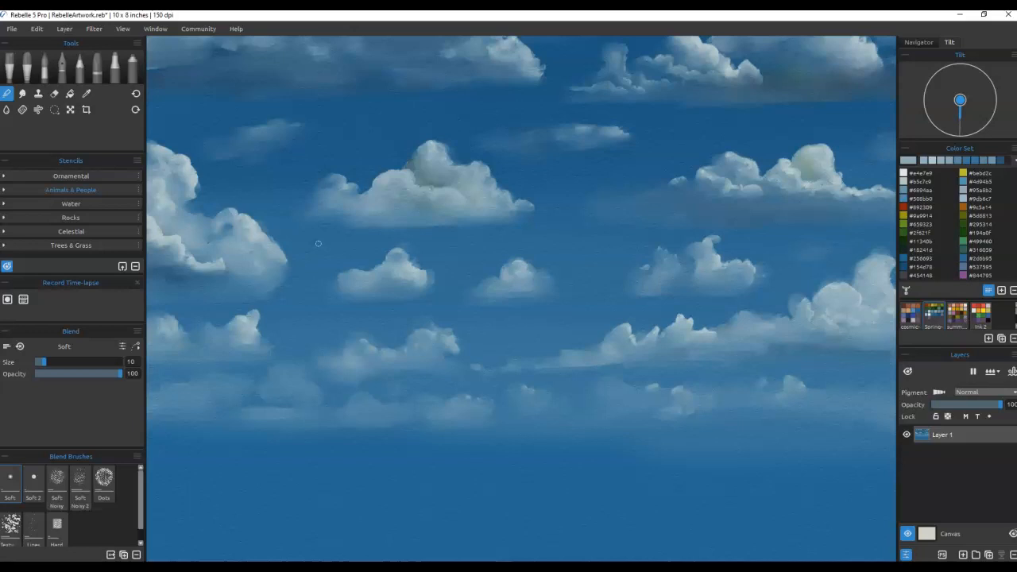
key(ctrl+minus)
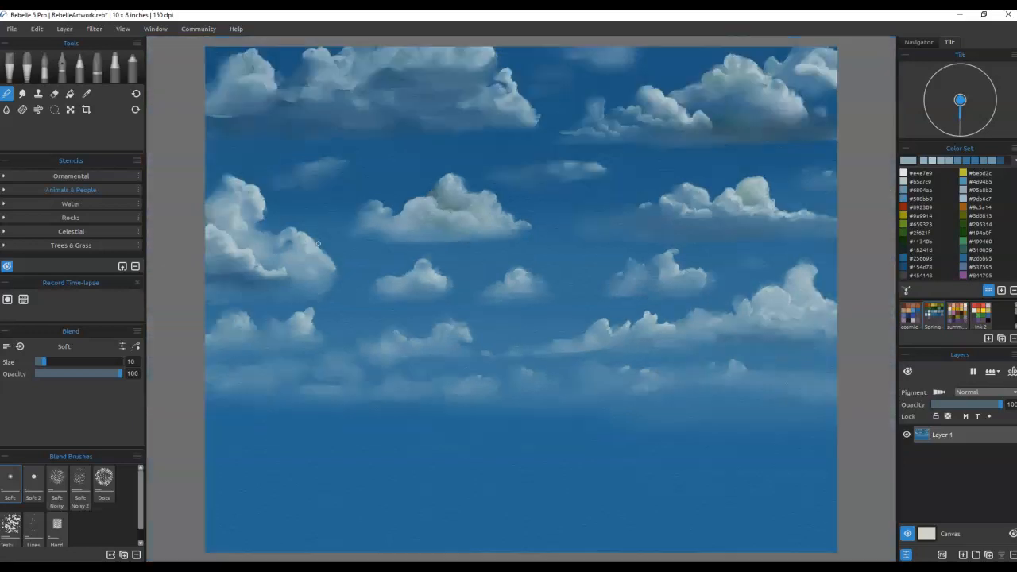
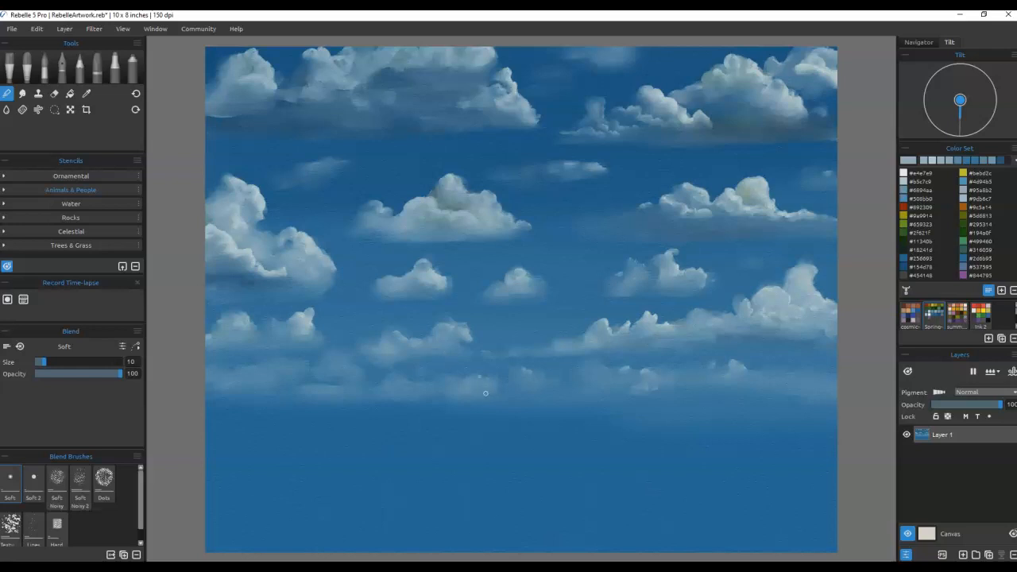
click(904, 250)
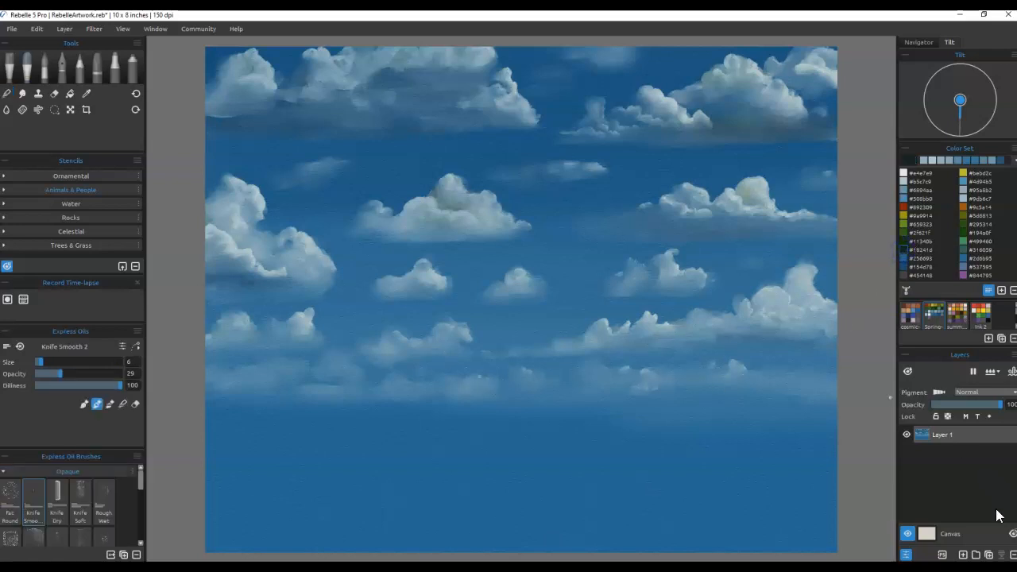
click(963, 554)
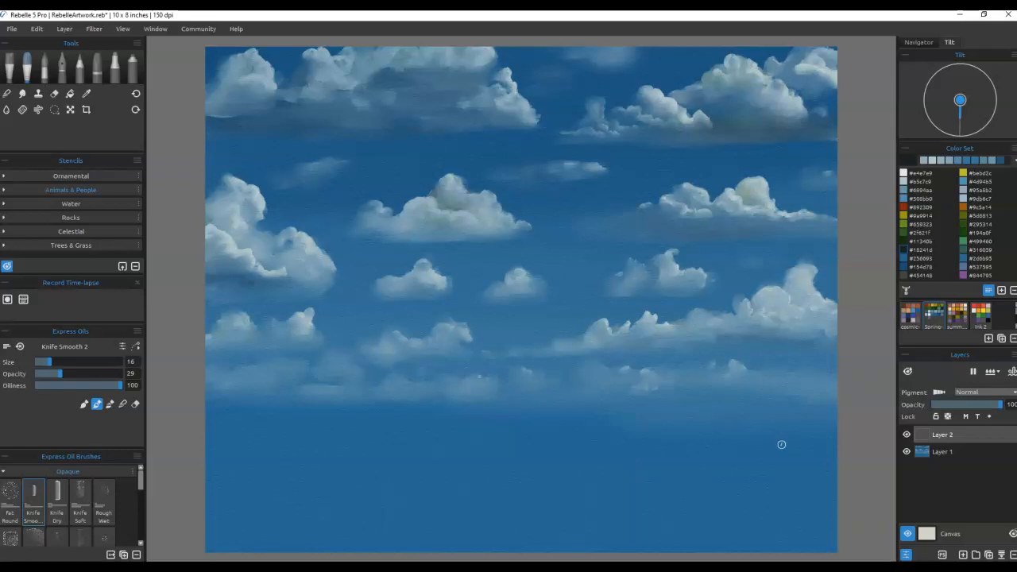
mouse_move(837, 441)
mouse_down()
mouse_move(664, 446)
mouse_move(840, 441)
mouse_move(835, 451)
mouse_move(650, 456)
mouse_move(679, 451)
mouse_move(656, 441)
mouse_move(566, 456)
mouse_move(628, 457)
mouse_move(549, 459)
mouse_move(573, 443)
mouse_move(586, 452)
mouse_move(273, 459)
mouse_move(206, 447)
mouse_up()
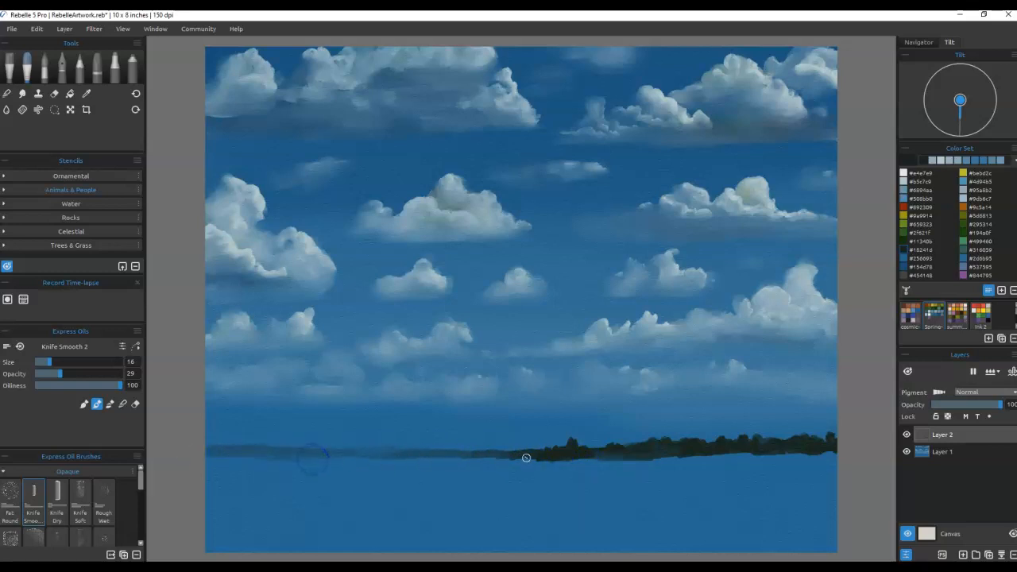
mouse_move(535, 454)
mouse_down()
mouse_move(462, 456)
mouse_move(654, 454)
mouse_up()
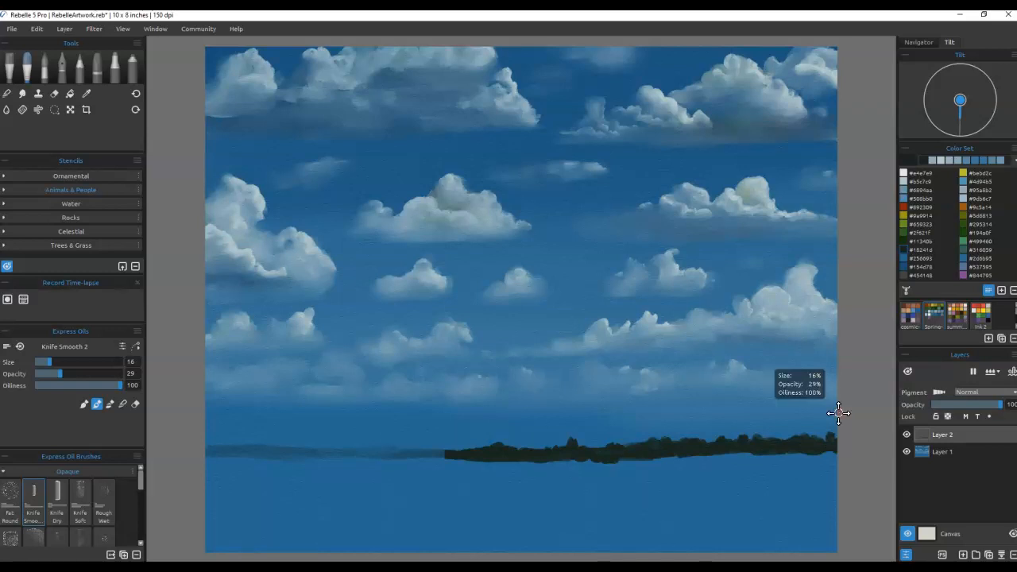
Step: Move the tree line layer straight up to a Y position of 5.227 in, just under the lowest clouds
key(ctrl+t)
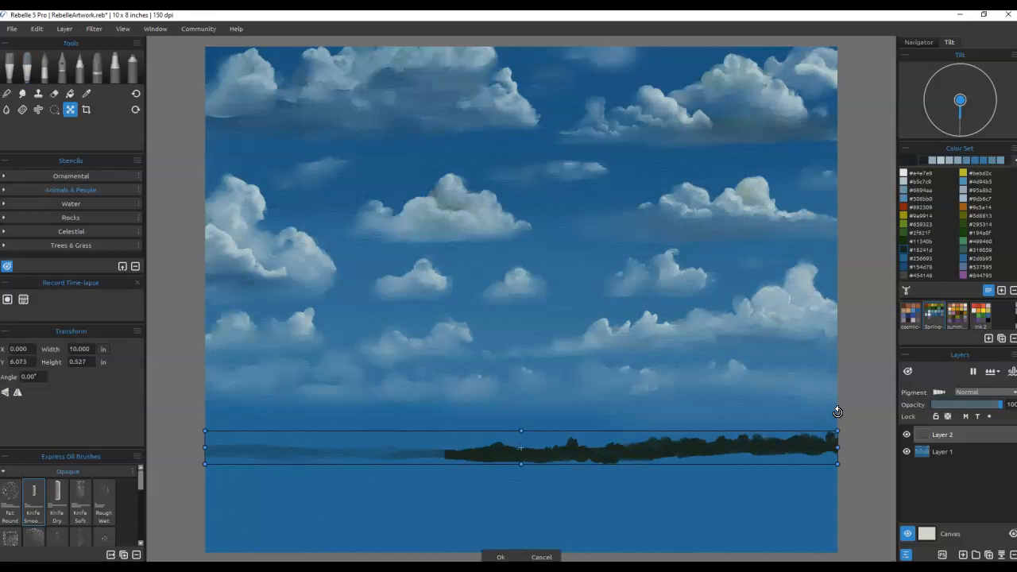
key(shift+Up)
key(shift+Up)
key(shift+Up)
key(shift+Up)
key(shift+Up)
key(shift+Up)
key(shift+Up)
key(shift+Up)
key(shift+Up)
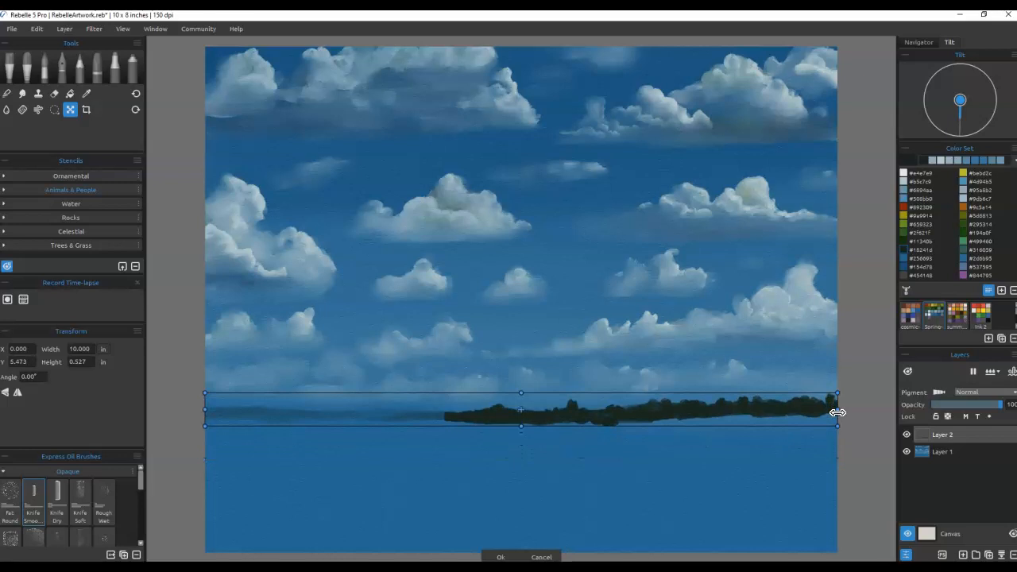
key(shift+Up)
key(shift+Up)
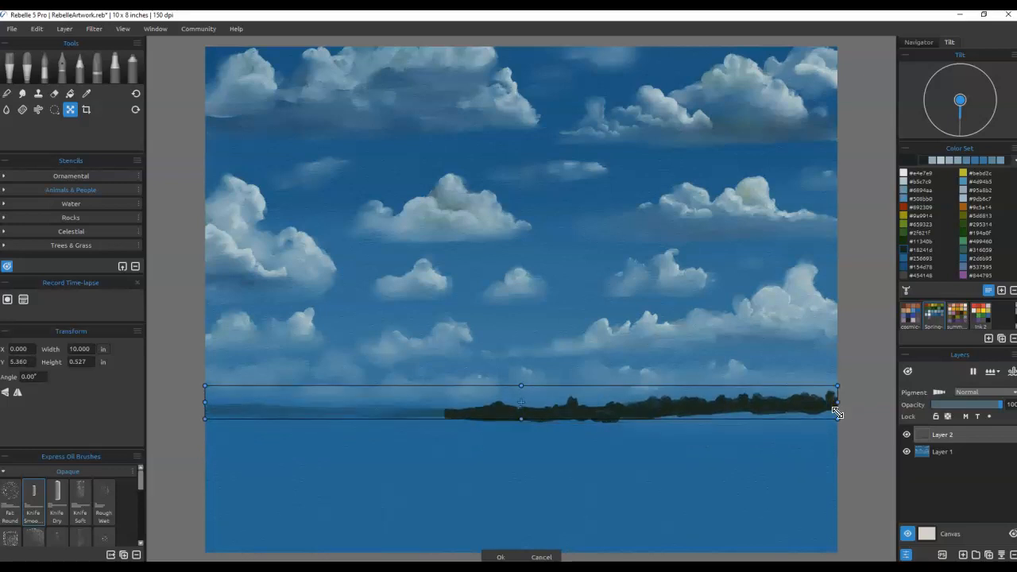
key(shift+Down)
key(shift+Down)
key(shift+Up)
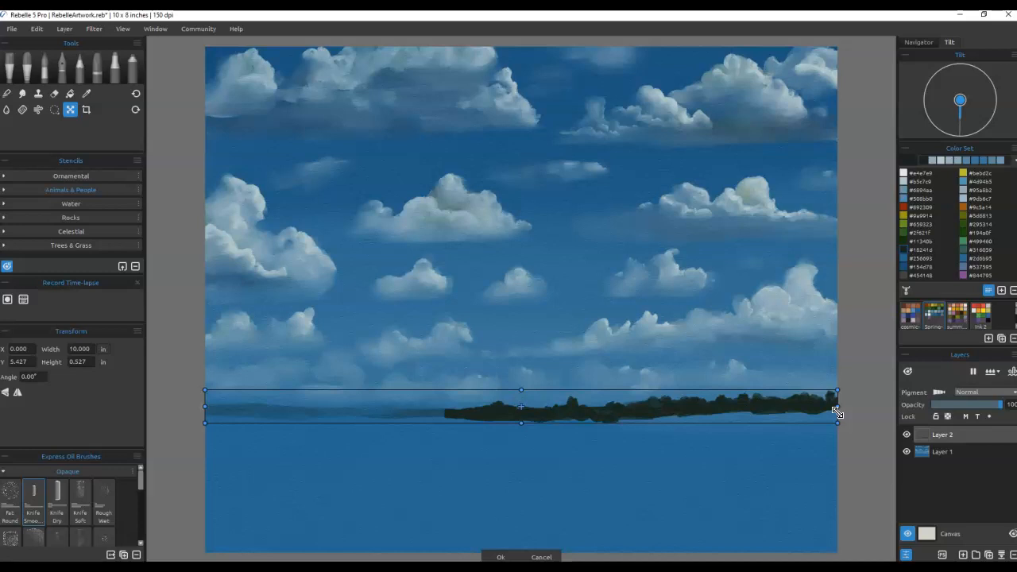
key(Up)
key(Up)
key(Up)
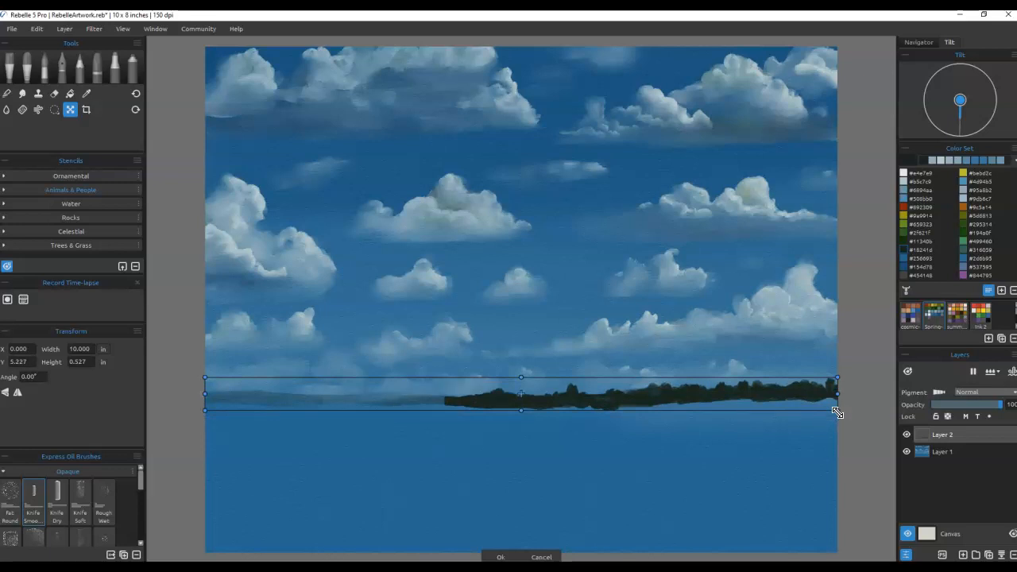
key(Return)
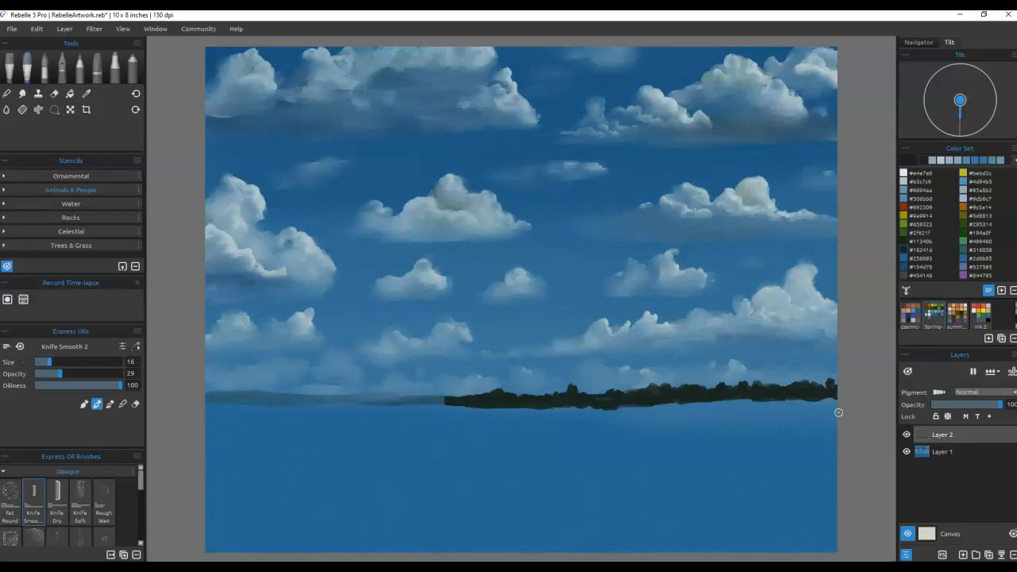
Step: Taper the dark left end of the tree line into the distant haze and blend its edges with the Soft blender
drag(432, 402, 457, 404)
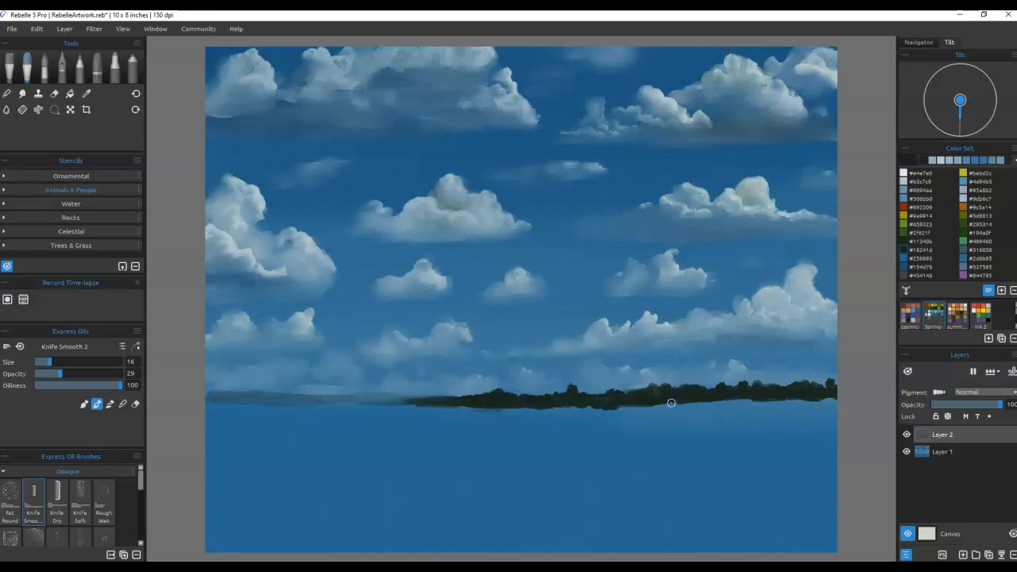
key(n)
mouse_move(404, 395)
mouse_down()
mouse_move(363, 393)
mouse_move(416, 396)
mouse_move(206, 388)
mouse_move(284, 388)
mouse_move(336, 405)
mouse_move(332, 397)
mouse_move(419, 404)
mouse_move(413, 398)
mouse_move(444, 400)
mouse_move(383, 398)
mouse_move(470, 408)
mouse_move(461, 410)
mouse_move(658, 409)
mouse_up()
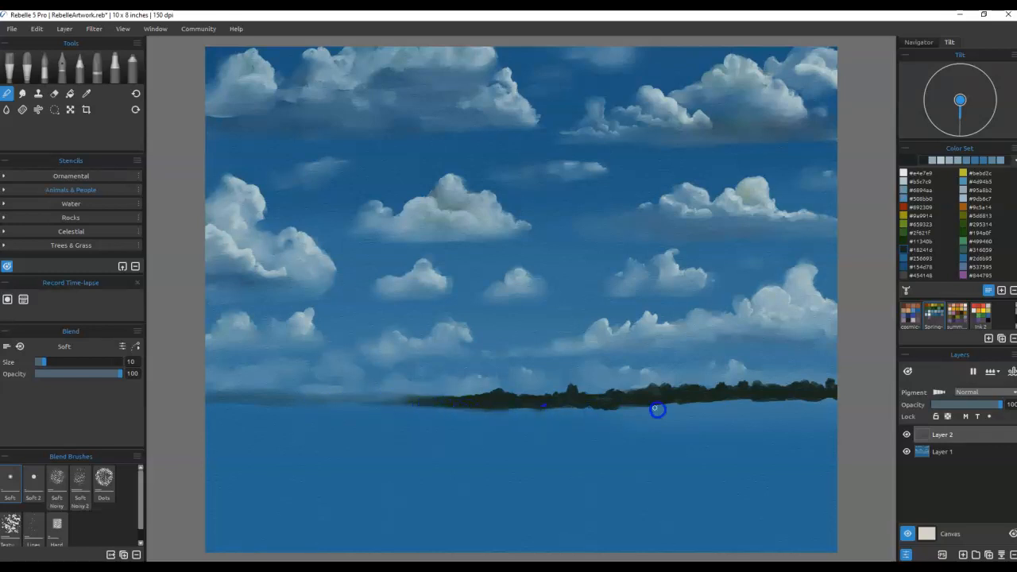
drag(829, 393, 842, 393)
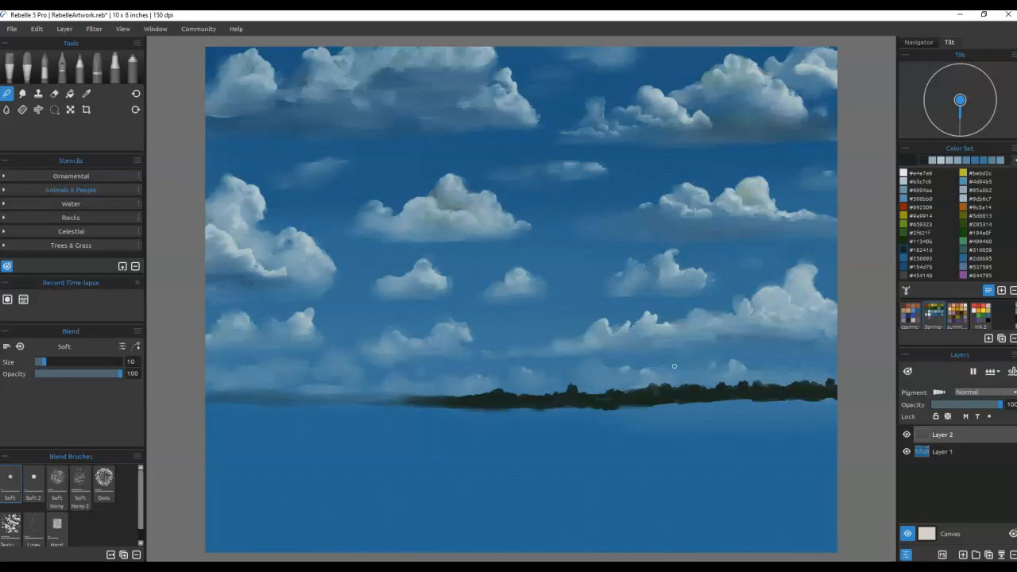
Step: Block in broad dark green #11340b bands below the tree line with Knife Smooth 2 at size 40
click(905, 243)
drag(723, 439, 728, 450)
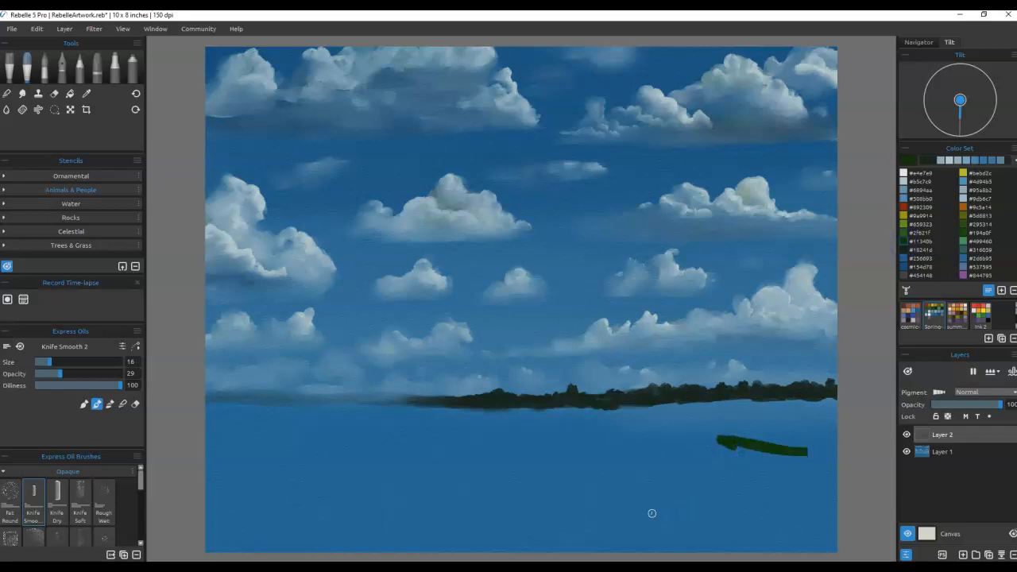
key(bracketright)
key(bracketright)
key(bracketright)
key(bracketright)
key(bracketright)
key(bracketright)
key(bracketright)
key(bracketright)
key(bracketleft)
key(bracketleft)
key(bracketleft)
key(bracketleft)
mouse_move(697, 432)
mouse_down()
mouse_move(772, 449)
mouse_move(748, 431)
mouse_move(811, 420)
mouse_move(633, 429)
mouse_move(721, 472)
mouse_move(822, 479)
mouse_move(750, 485)
mouse_move(845, 454)
mouse_move(654, 499)
mouse_move(356, 479)
mouse_move(479, 475)
mouse_up()
mouse_move(607, 432)
mouse_down()
mouse_move(513, 443)
mouse_move(681, 409)
mouse_move(673, 412)
mouse_up()
mouse_move(449, 474)
mouse_down()
mouse_move(208, 424)
mouse_move(424, 448)
mouse_move(431, 431)
mouse_move(554, 416)
mouse_move(193, 425)
mouse_move(270, 415)
mouse_move(552, 427)
mouse_move(628, 417)
mouse_up()
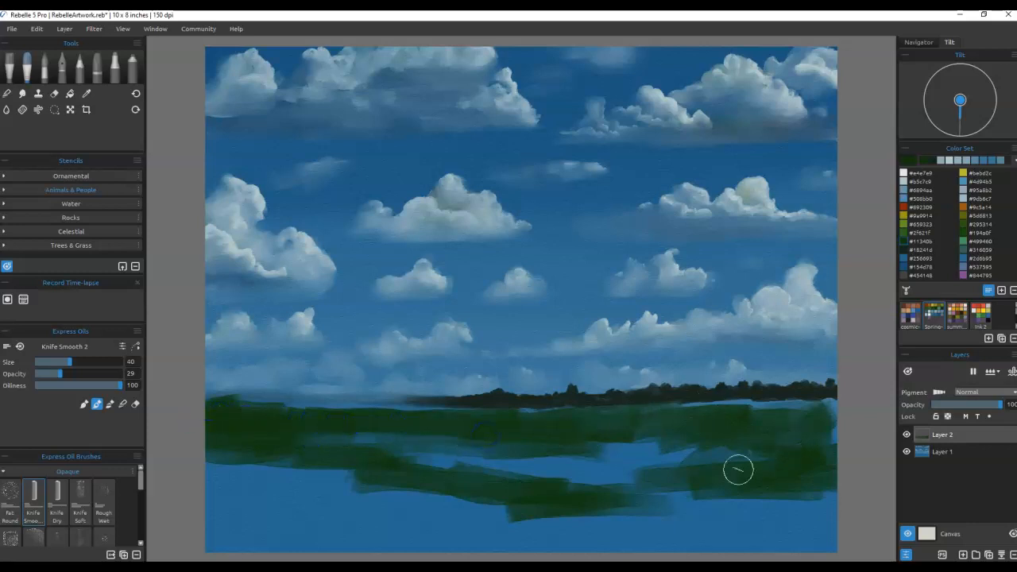
mouse_move(600, 469)
mouse_down()
mouse_move(745, 453)
mouse_move(564, 497)
mouse_move(810, 427)
mouse_move(578, 448)
mouse_move(828, 407)
mouse_move(740, 418)
mouse_move(681, 410)
mouse_up()
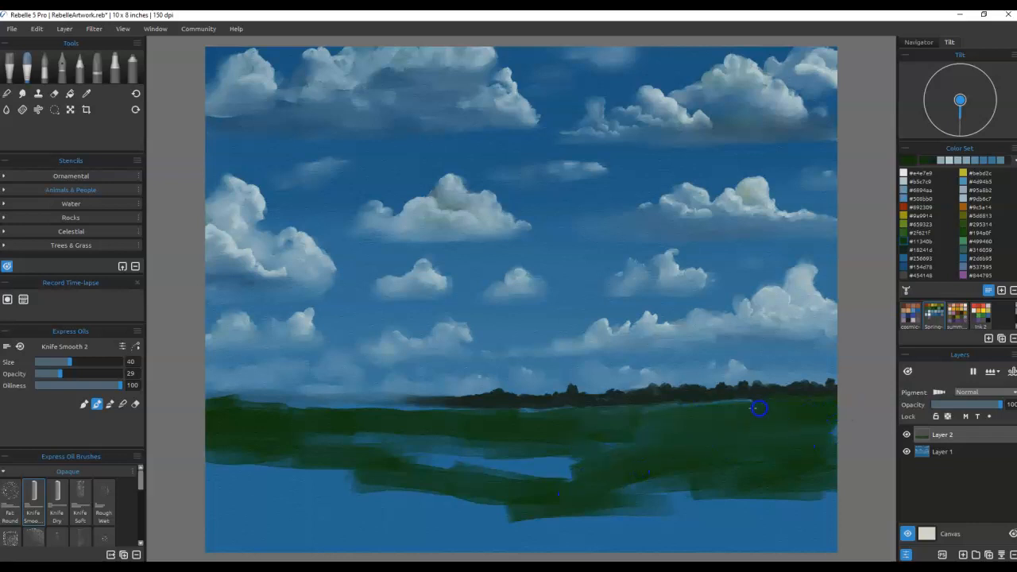
Step: Fill the remaining blue gaps in the field with dark green down to the canvas edge and darken the foreground
mouse_move(518, 501)
mouse_down()
mouse_move(699, 501)
mouse_move(336, 478)
mouse_move(561, 517)
mouse_move(297, 473)
mouse_move(564, 510)
mouse_move(363, 458)
mouse_move(328, 466)
mouse_move(353, 474)
mouse_move(204, 473)
mouse_move(246, 493)
mouse_move(400, 498)
mouse_move(392, 491)
mouse_move(549, 534)
mouse_move(481, 531)
mouse_move(586, 550)
mouse_move(652, 528)
mouse_move(633, 519)
mouse_move(565, 529)
mouse_move(833, 504)
mouse_move(575, 537)
mouse_move(831, 526)
mouse_move(636, 545)
mouse_move(874, 533)
mouse_move(677, 541)
mouse_move(867, 536)
mouse_move(857, 495)
mouse_move(477, 536)
mouse_move(502, 537)
mouse_move(307, 519)
mouse_move(552, 526)
mouse_move(378, 530)
mouse_move(353, 506)
mouse_move(371, 508)
mouse_move(188, 503)
mouse_move(338, 509)
mouse_move(231, 521)
mouse_move(380, 529)
mouse_move(217, 549)
mouse_move(505, 553)
mouse_move(454, 542)
mouse_move(620, 551)
mouse_up()
drag(543, 470, 623, 450)
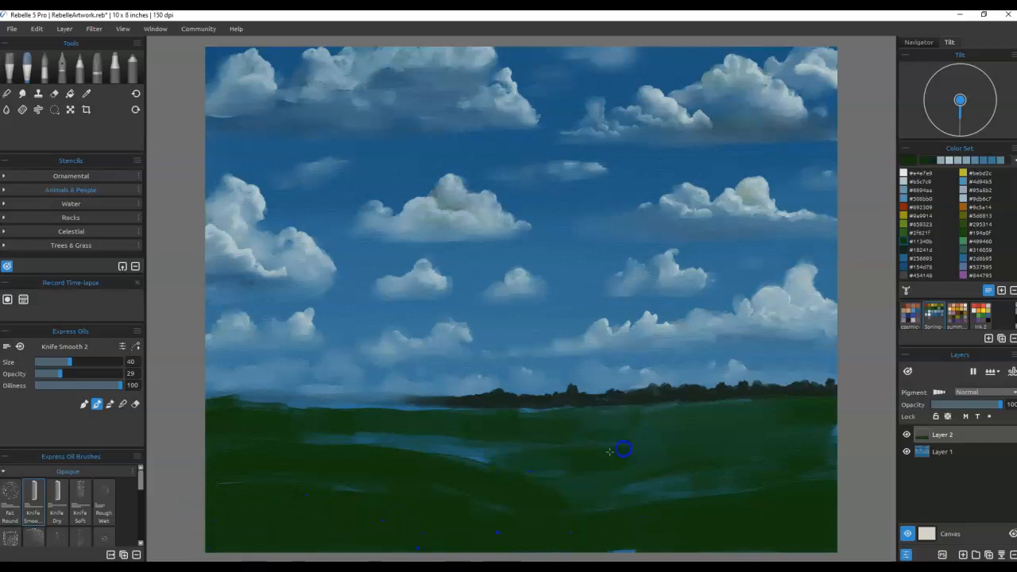
mouse_move(596, 484)
mouse_down()
mouse_move(436, 473)
mouse_move(532, 452)
mouse_move(399, 453)
mouse_move(508, 458)
mouse_move(314, 434)
mouse_up()
mouse_move(464, 422)
mouse_down()
mouse_move(291, 413)
mouse_move(194, 423)
mouse_move(758, 423)
mouse_move(731, 425)
mouse_move(623, 473)
mouse_move(693, 448)
mouse_move(711, 457)
mouse_move(662, 495)
mouse_move(722, 484)
mouse_up()
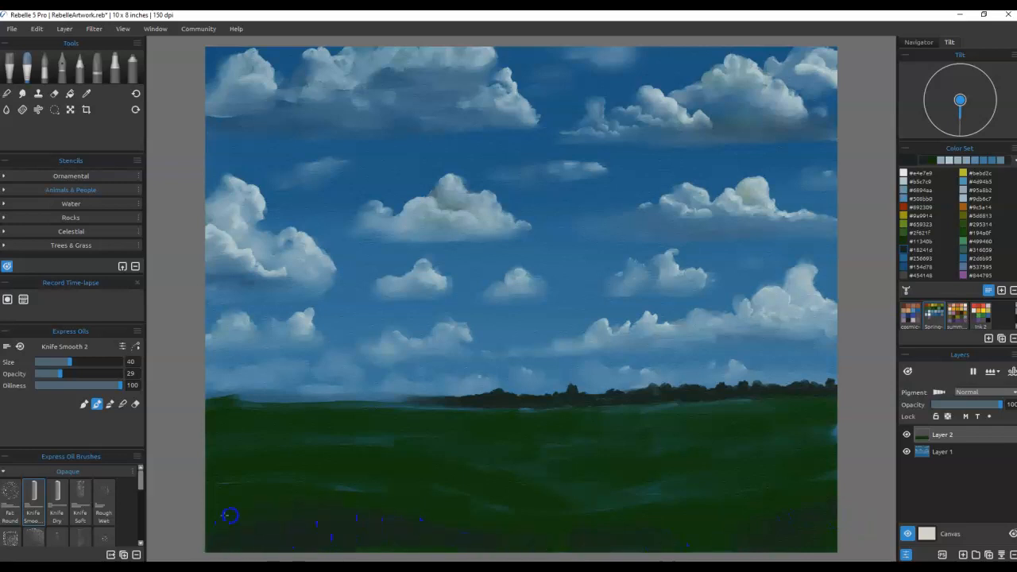
Step: Brush medium green #194a0f strokes over the field, reducing the brush size to 16 for the finer ones
click(968, 233)
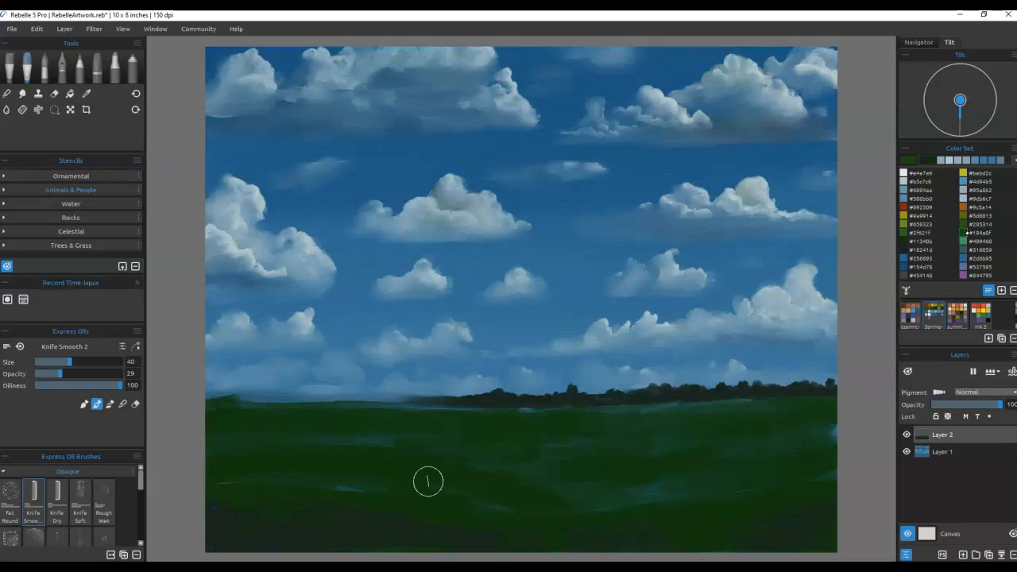
drag(741, 524, 830, 505)
drag(630, 501, 691, 495)
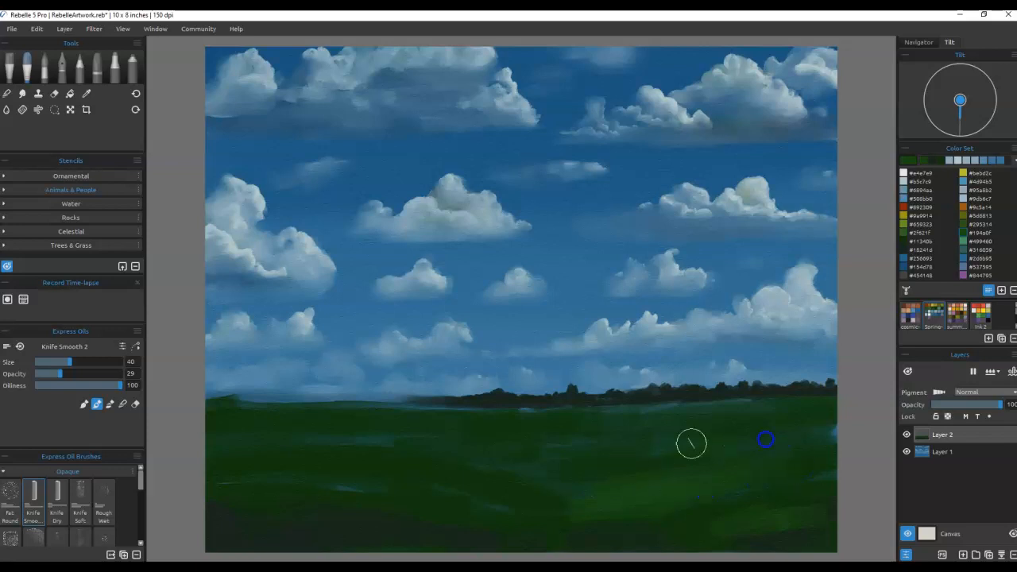
key(bracketleft)
key(bracketleft)
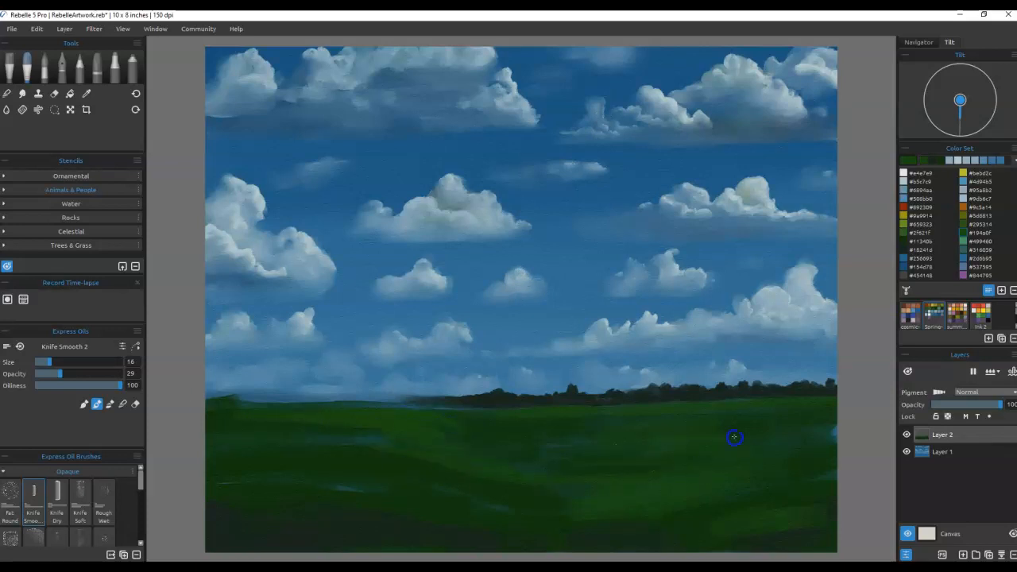
Step: Add light green #659323 streaks across the middle of the field and soften them with sampled green toward the foreground and right edge
click(914, 224)
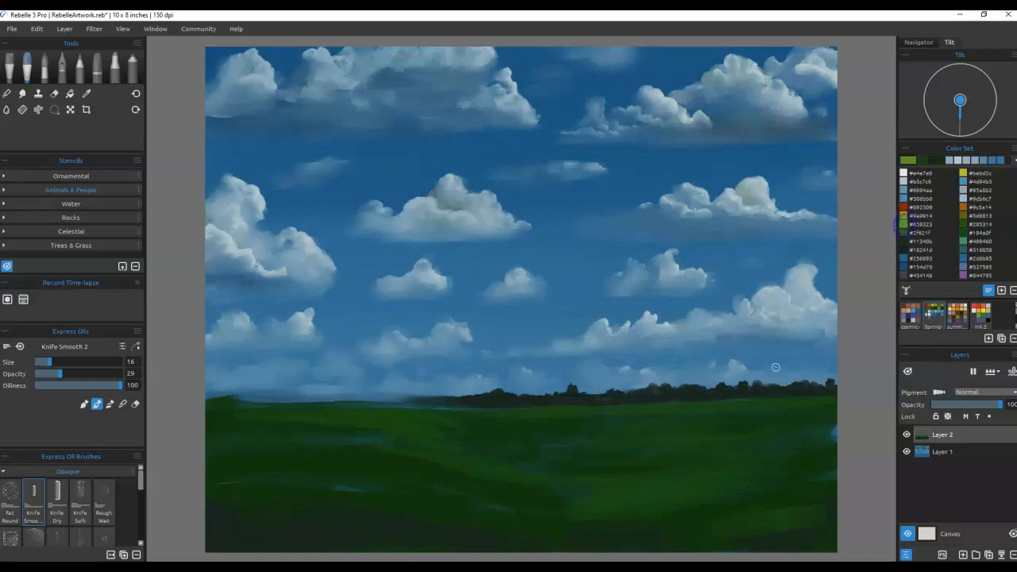
mouse_move(698, 449)
mouse_down()
mouse_move(733, 442)
mouse_move(523, 434)
mouse_move(544, 447)
mouse_move(424, 430)
mouse_move(473, 435)
mouse_move(435, 425)
mouse_up()
alt+click(600, 434)
mouse_move(616, 432)
mouse_down()
mouse_move(669, 432)
mouse_move(608, 442)
mouse_move(619, 453)
mouse_move(729, 439)
mouse_up()
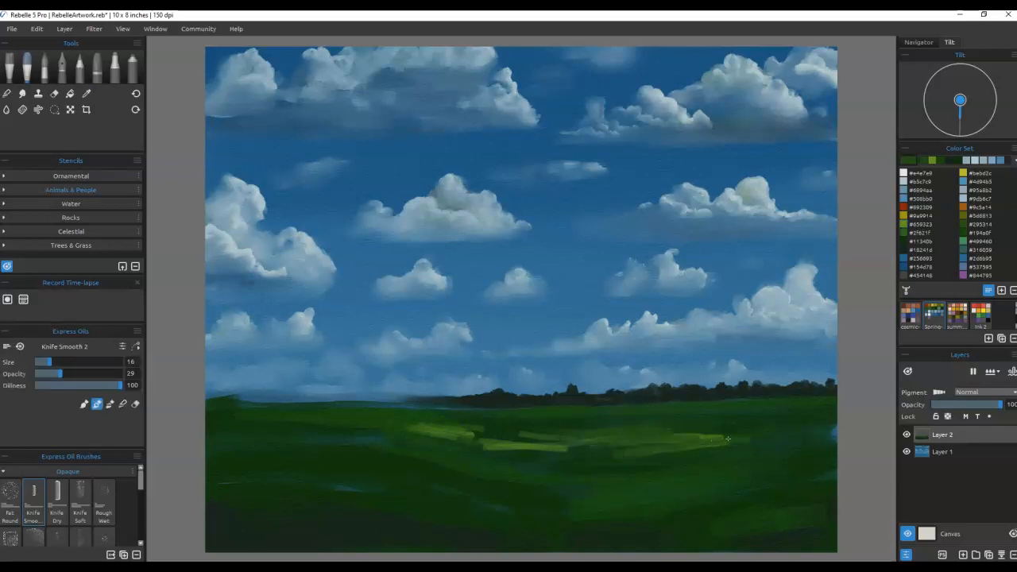
drag(589, 453, 437, 443)
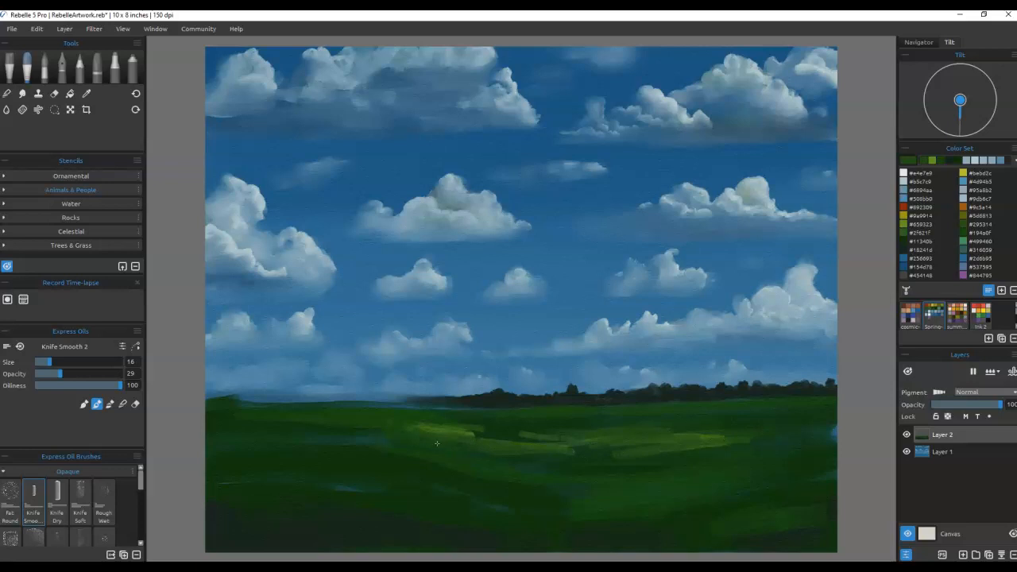
mouse_move(352, 504)
mouse_down()
mouse_move(269, 506)
mouse_move(287, 521)
mouse_move(396, 509)
mouse_move(211, 494)
mouse_up()
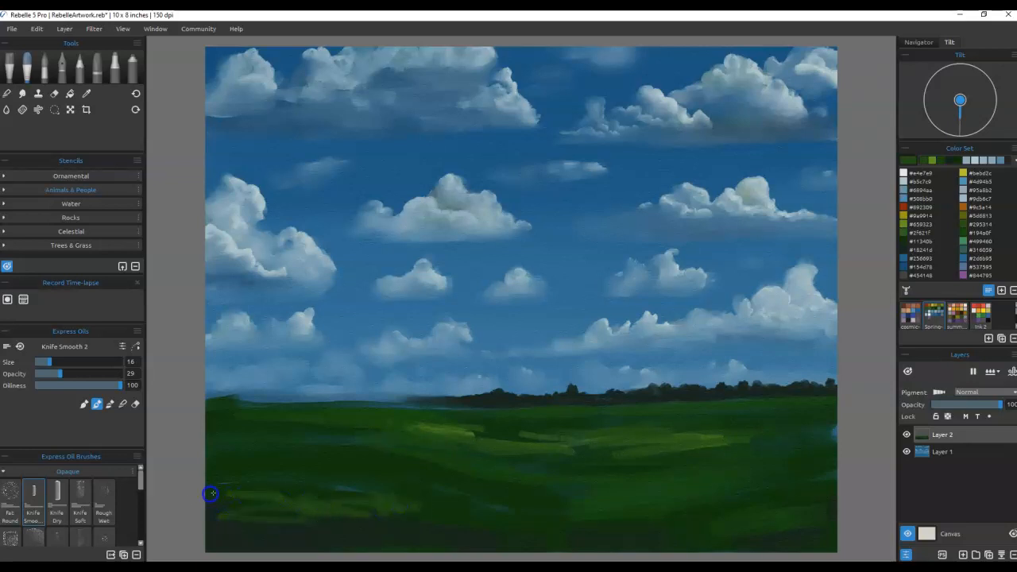
mouse_move(851, 458)
mouse_down()
mouse_move(738, 442)
mouse_move(661, 448)
mouse_up()
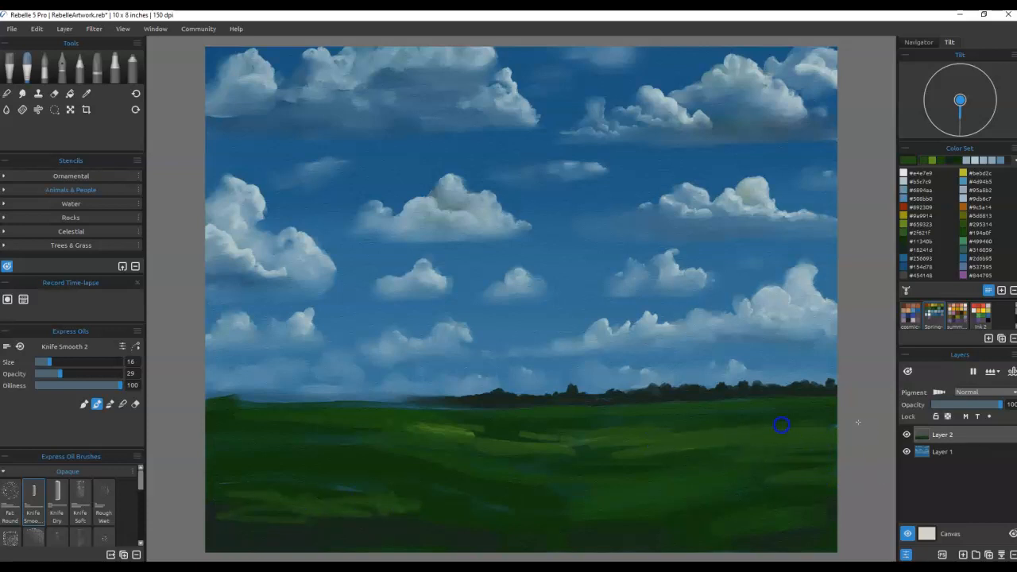
Step: Sample the lighter green in the field and paint long sweeping streaks over its left, center and right slopes
key(alt)
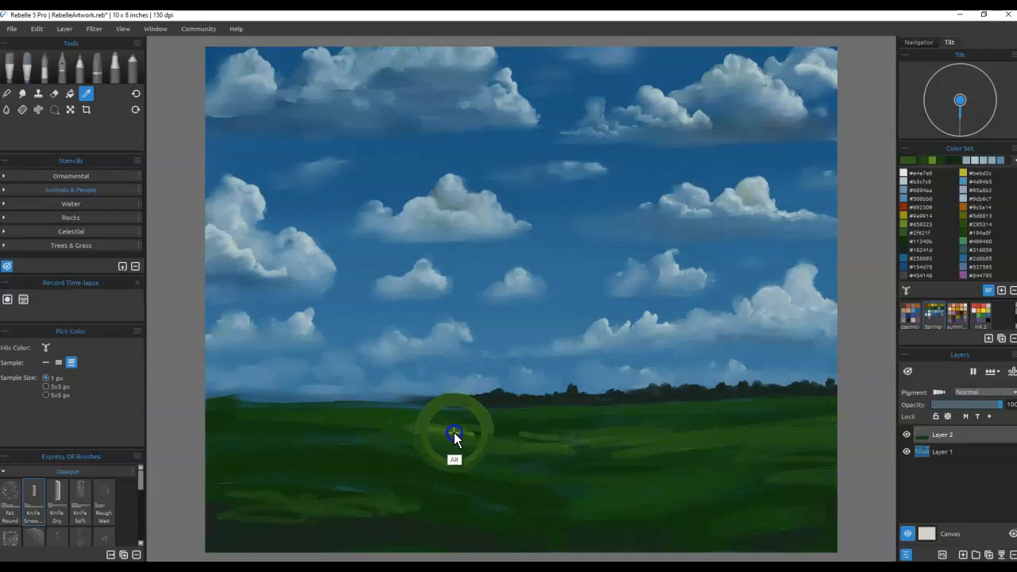
click(454, 433)
mouse_move(376, 427)
mouse_down()
mouse_move(328, 427)
mouse_move(534, 477)
mouse_move(515, 484)
mouse_move(590, 491)
mouse_move(364, 428)
mouse_move(387, 427)
mouse_move(256, 414)
mouse_up()
mouse_move(752, 431)
mouse_down()
mouse_move(613, 424)
mouse_move(783, 449)
mouse_move(821, 483)
mouse_move(699, 496)
mouse_move(658, 512)
mouse_move(496, 514)
mouse_move(620, 511)
mouse_move(541, 515)
mouse_move(396, 487)
mouse_move(567, 508)
mouse_move(473, 492)
mouse_move(624, 487)
mouse_up()
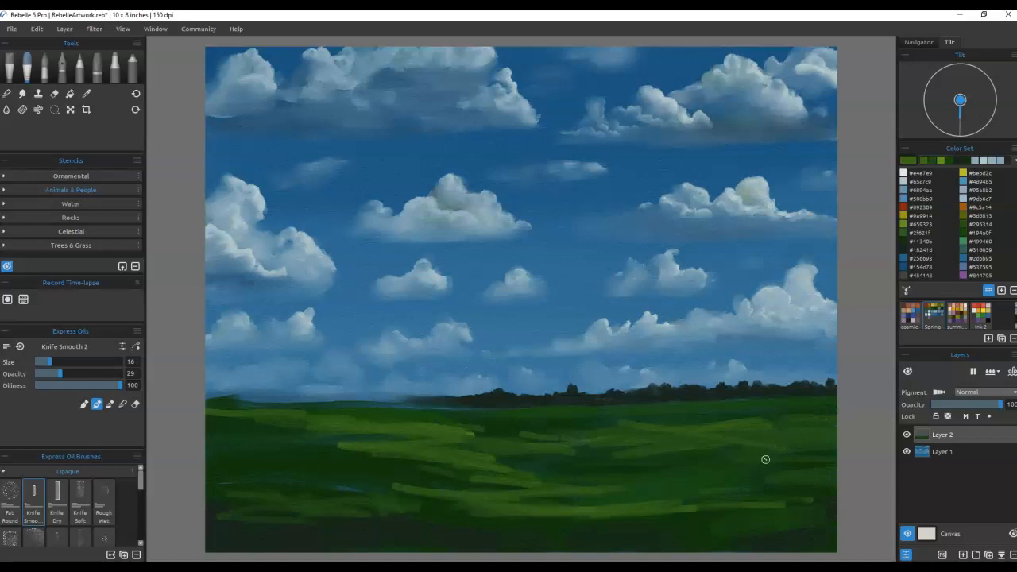
Step: Paint yellow #9a9914 streaks across the field's middle right and thin ones just below the tree line
click(907, 216)
mouse_move(523, 454)
mouse_down()
mouse_move(612, 454)
mouse_move(716, 429)
mouse_move(690, 438)
mouse_move(806, 426)
mouse_up()
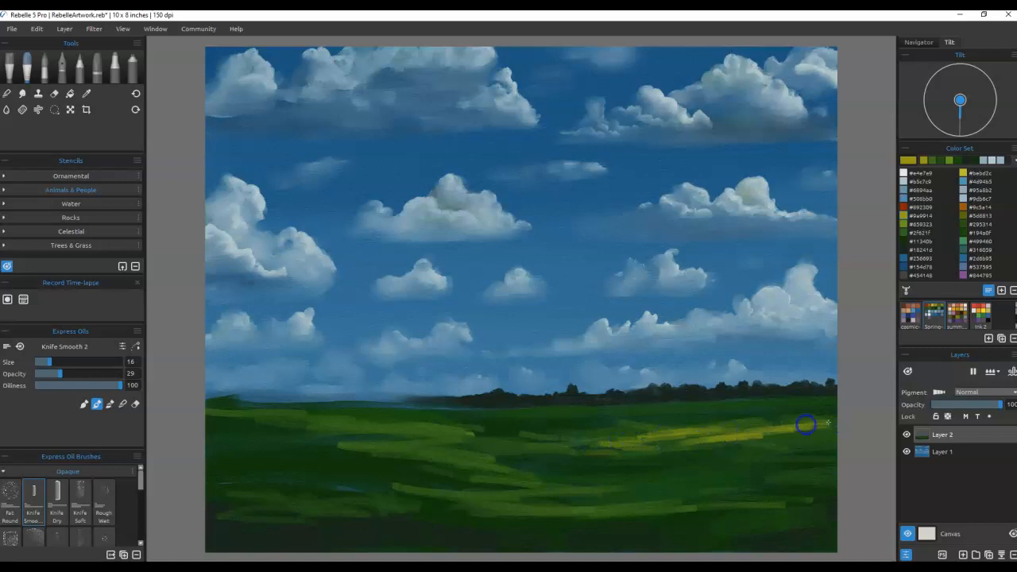
drag(557, 416, 602, 413)
drag(508, 412, 539, 410)
drag(455, 415, 515, 412)
Step: Extend the yellow streaks down the field's left side, across the lower left foreground and along the lower right slope
mouse_move(411, 414)
mouse_down()
mouse_move(459, 416)
mouse_move(432, 450)
mouse_move(477, 470)
mouse_move(401, 469)
mouse_up()
drag(308, 492, 465, 520)
mouse_move(401, 509)
mouse_down()
mouse_move(342, 506)
mouse_move(196, 481)
mouse_move(445, 518)
mouse_up()
drag(588, 507, 765, 486)
drag(651, 501, 812, 488)
mouse_move(739, 482)
mouse_down()
mouse_move(817, 459)
mouse_move(767, 454)
mouse_up()
Step: Add olive-yellow streaks to the field's right edge, center and left slope, with a few in the lower right foreground
drag(840, 431, 686, 450)
drag(397, 458, 549, 481)
drag(278, 449, 380, 461)
mouse_move(317, 448)
mouse_down()
mouse_move(282, 437)
mouse_move(405, 446)
mouse_move(199, 452)
mouse_up()
drag(700, 420, 799, 417)
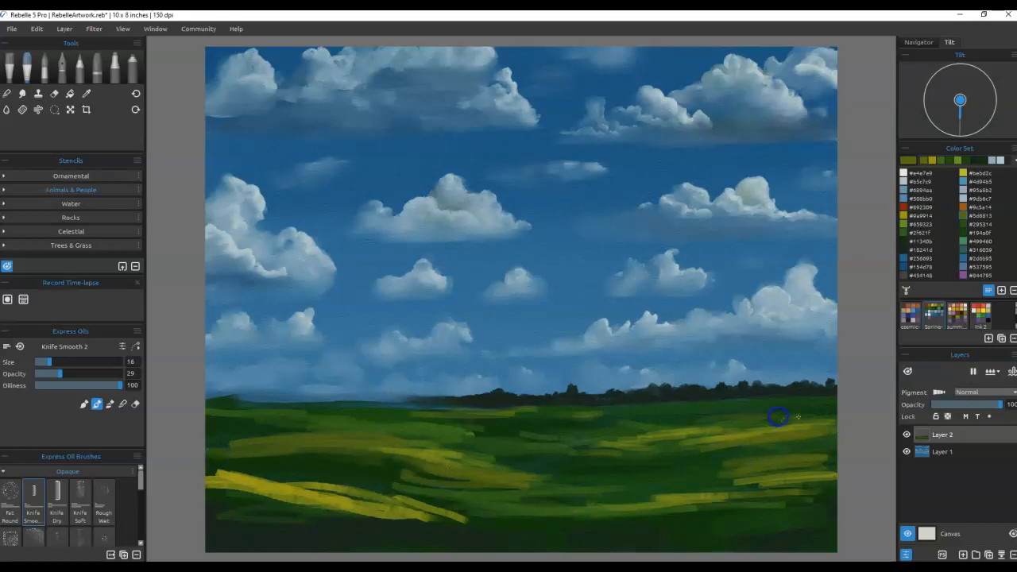
drag(752, 521, 809, 513)
mouse_move(758, 485)
mouse_down()
mouse_move(712, 474)
mouse_move(641, 497)
mouse_move(748, 476)
mouse_up()
Step: Switch to the Blend tool and try its Hard brush at opacity 88 on the streaks of the field's right slope
click(7, 93)
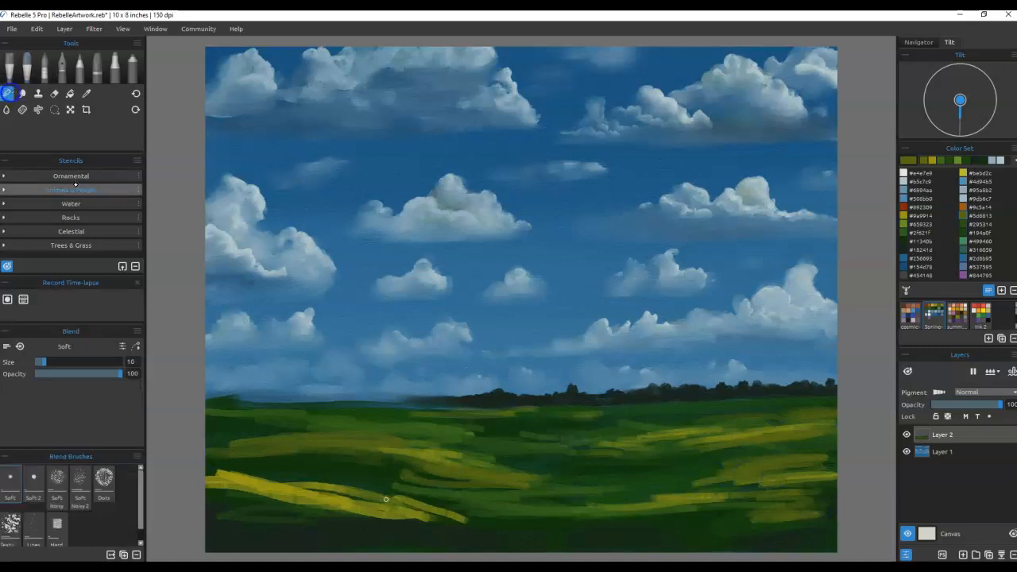
click(56, 524)
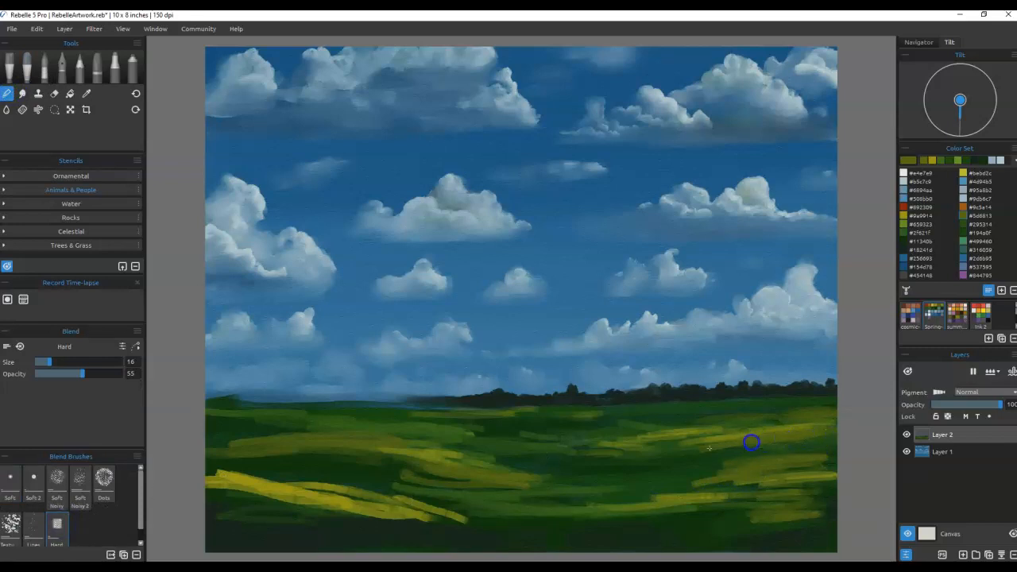
drag(82, 374, 110, 374)
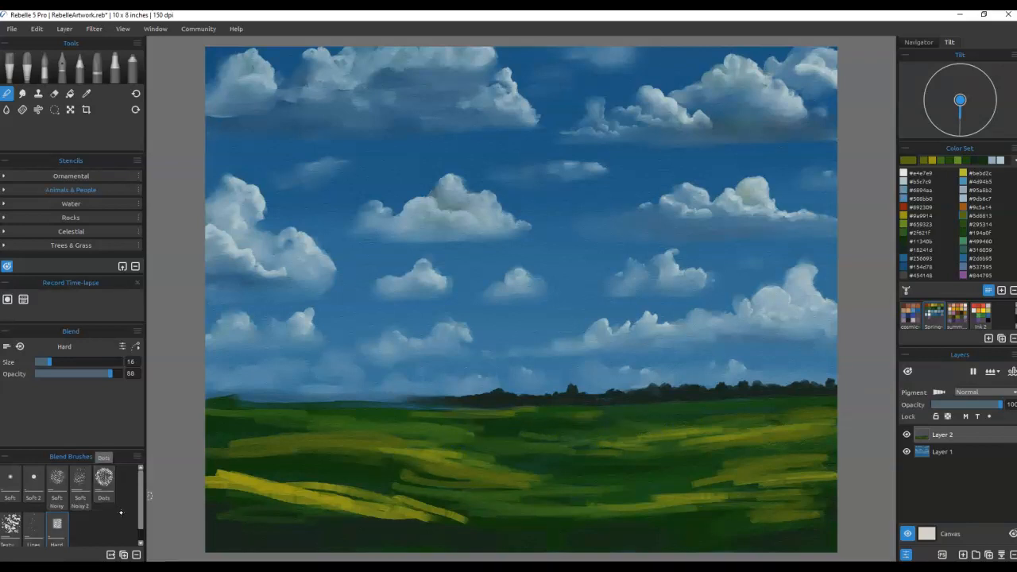
Step: Blend the field's green and yellow streaks from the right slopes to the left with the Soft 2 brush at size 25
click(34, 479)
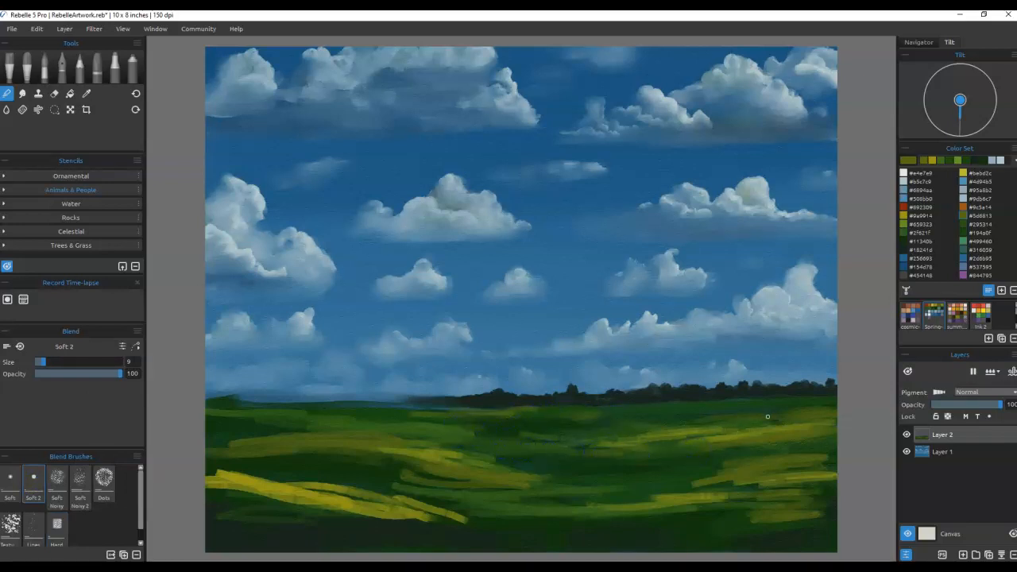
key(bracketright)
key(bracketright)
key(bracketright)
key(bracketright)
key(bracketright)
key(bracketright)
key(bracketright)
key(bracketright)
key(bracketright)
key(bracketright)
key(bracketright)
key(bracketright)
key(bracketright)
key(bracketright)
key(bracketright)
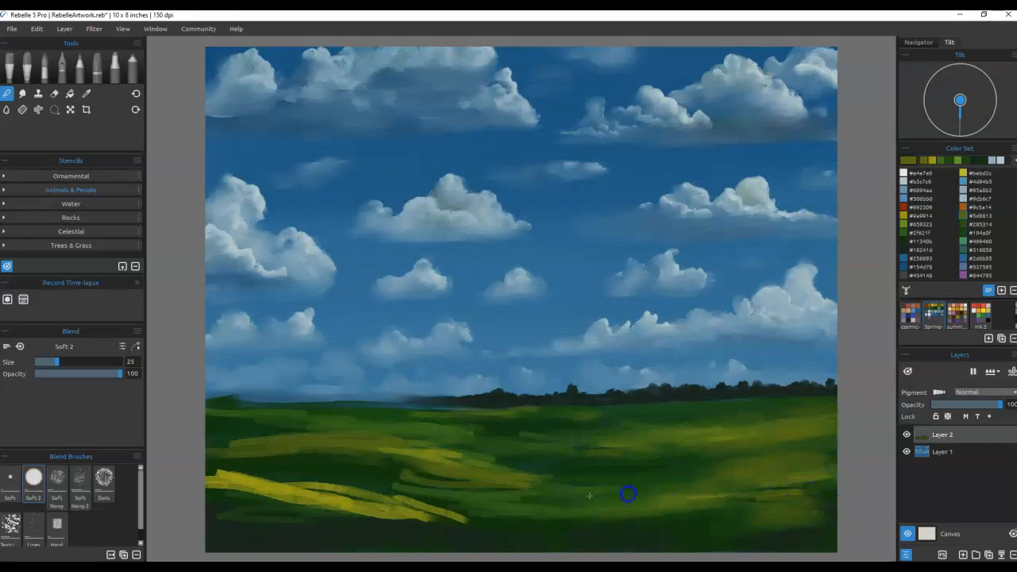
mouse_move(476, 417)
mouse_down()
mouse_move(259, 415)
mouse_move(278, 402)
mouse_move(184, 395)
mouse_move(368, 409)
mouse_move(287, 393)
mouse_move(222, 391)
mouse_move(386, 412)
mouse_move(199, 412)
mouse_move(229, 400)
mouse_move(293, 439)
mouse_move(337, 436)
mouse_move(284, 457)
mouse_move(434, 461)
mouse_move(549, 481)
mouse_move(560, 495)
mouse_move(425, 517)
mouse_move(433, 519)
mouse_move(375, 516)
mouse_move(430, 507)
mouse_move(395, 499)
mouse_move(204, 492)
mouse_move(253, 473)
mouse_move(253, 485)
mouse_move(326, 523)
mouse_move(247, 458)
mouse_move(286, 488)
mouse_move(289, 477)
mouse_move(258, 467)
mouse_move(198, 463)
mouse_move(454, 511)
mouse_move(358, 517)
mouse_move(517, 517)
mouse_up()
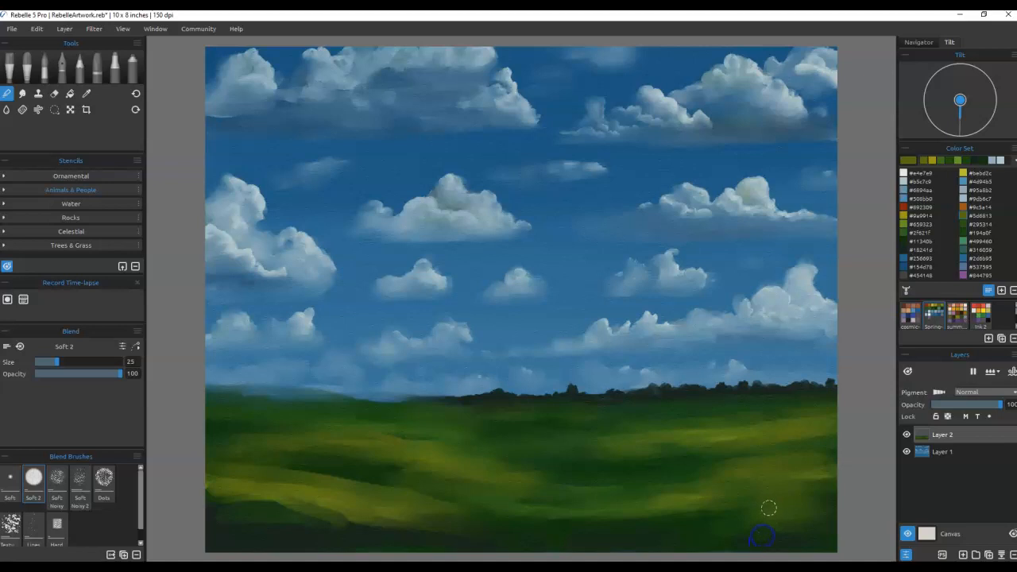
Step: Soften the lower right slope, the field's bottom edge and the middle left slope with the same blend brush
drag(766, 514, 775, 454)
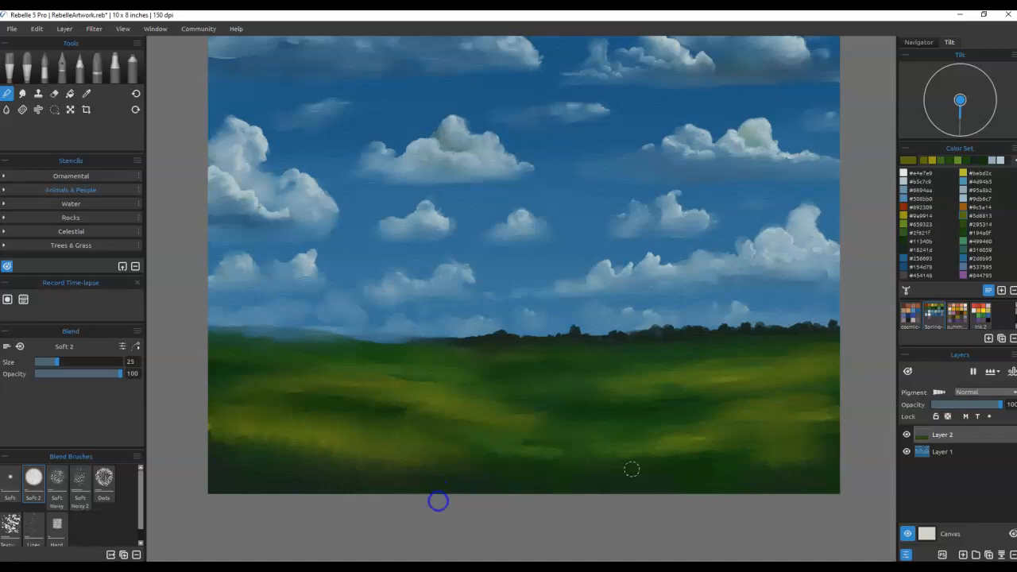
drag(783, 464, 796, 468)
click(677, 471)
drag(710, 457, 721, 466)
scroll(681, 414, up, 3)
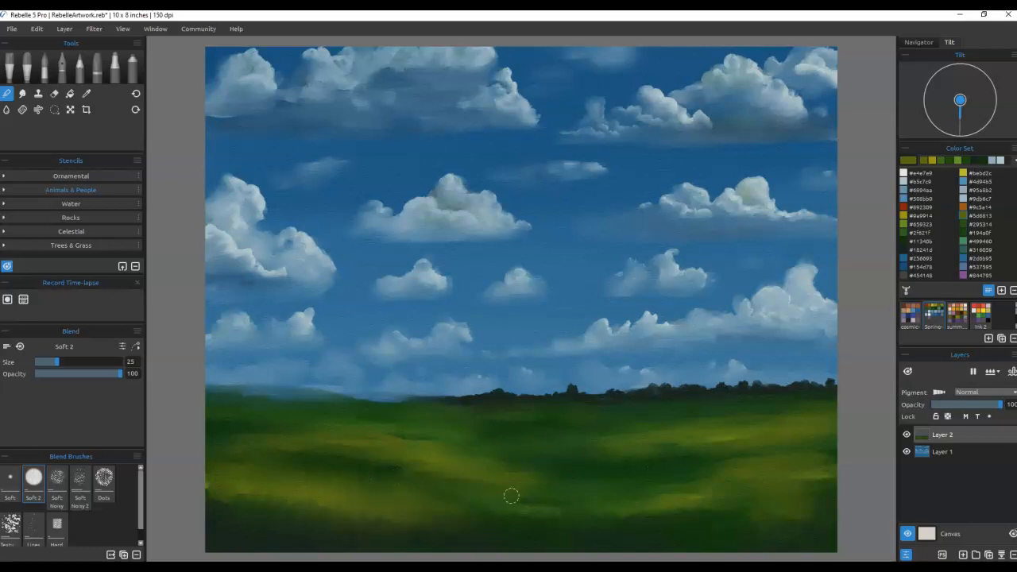
drag(373, 438, 445, 455)
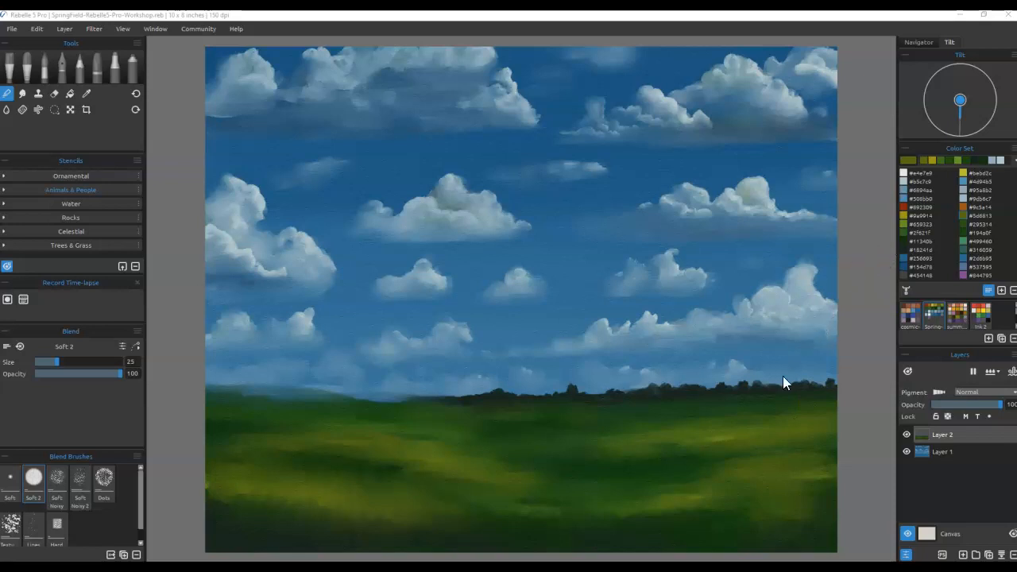
Step: Paint orange #9c5a14 accents on the right and left slopes with the Knife Smooth 2 oil brush at opacity 15
click(961, 208)
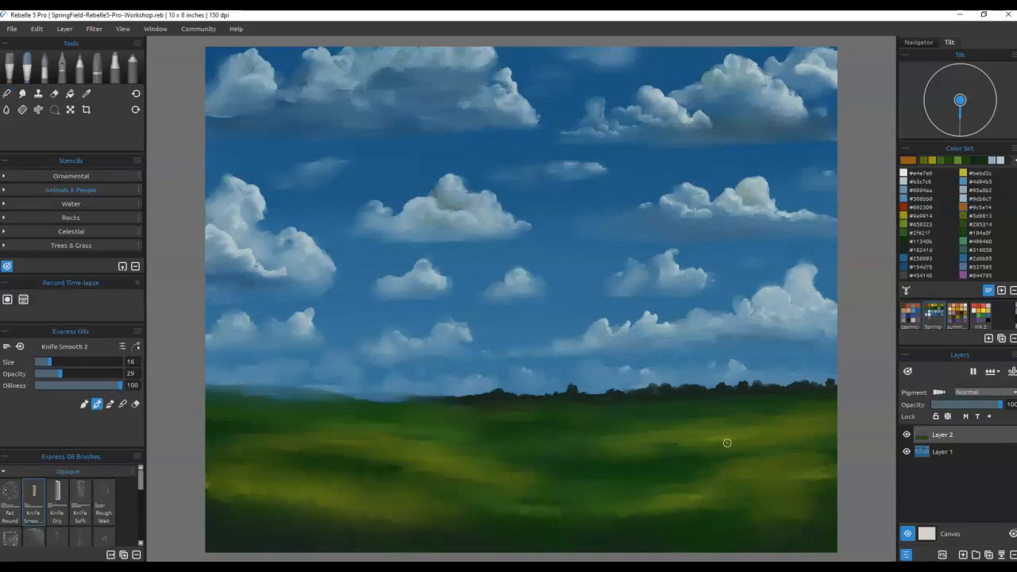
mouse_move(735, 432)
mouse_down()
mouse_move(690, 435)
mouse_move(740, 407)
mouse_move(678, 435)
mouse_move(713, 429)
mouse_move(636, 438)
mouse_move(785, 425)
mouse_up()
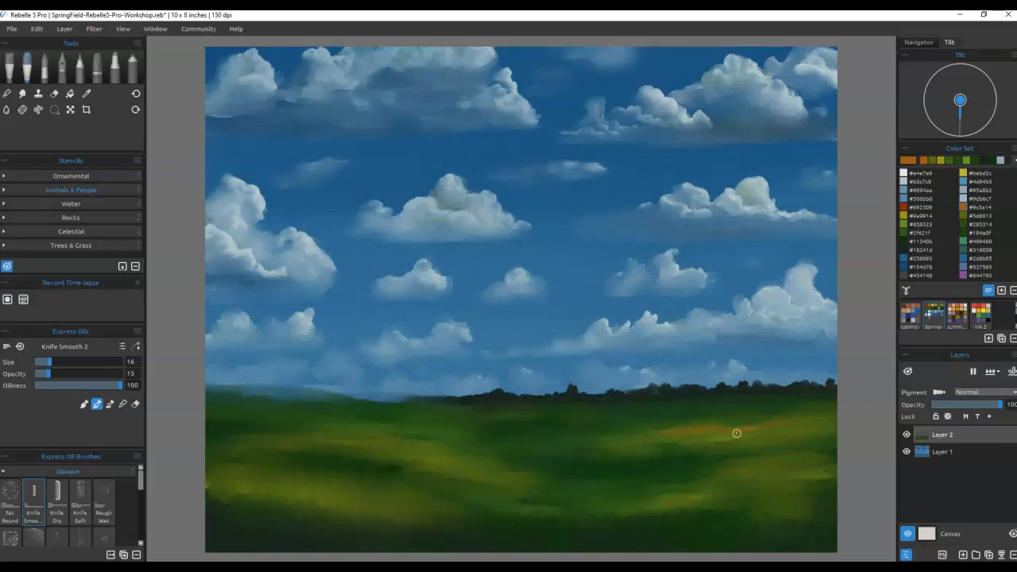
mouse_move(760, 434)
mouse_down()
mouse_move(658, 440)
mouse_move(708, 429)
mouse_up()
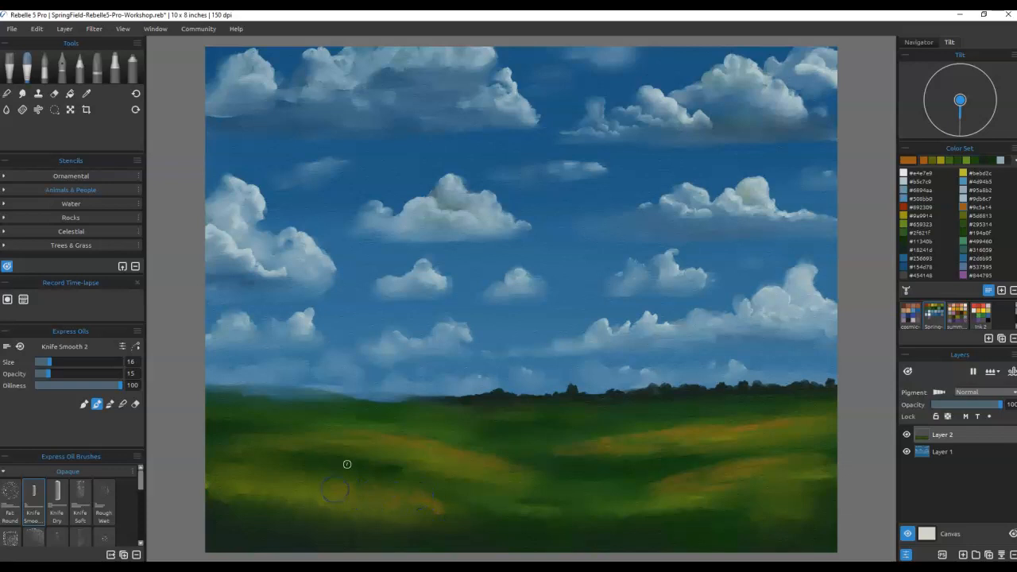
Step: Blend the orange strokes at the right end of the lower left slope into the surrounding grass
key(n)
mouse_move(380, 502)
mouse_down()
mouse_move(415, 513)
mouse_move(424, 496)
mouse_move(449, 503)
mouse_move(429, 513)
mouse_move(430, 502)
mouse_move(377, 502)
mouse_move(331, 481)
mouse_move(394, 516)
mouse_move(413, 495)
mouse_move(431, 511)
mouse_move(458, 511)
mouse_up()
key(b)
key(n)
key(b)
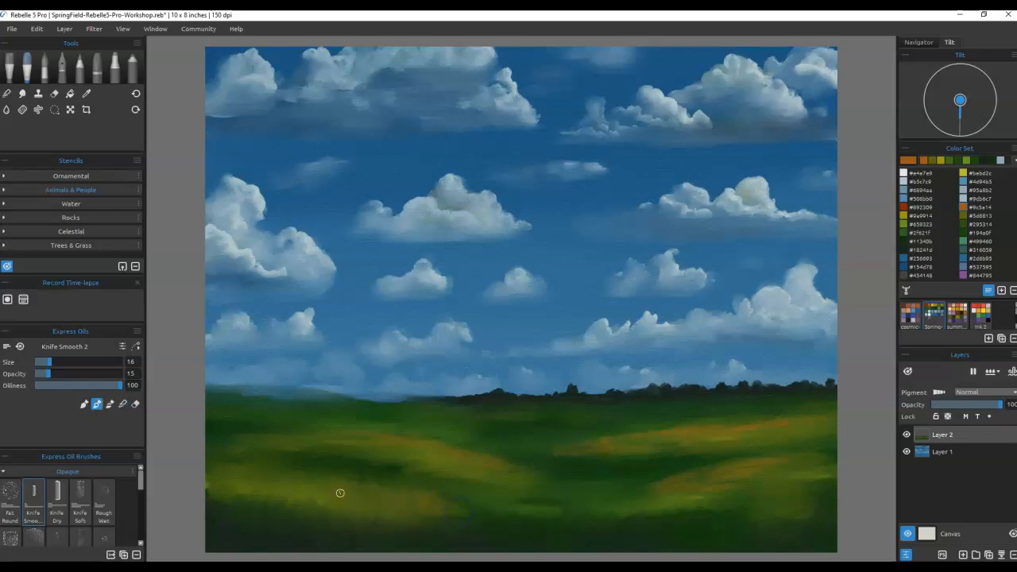
Step: Extend the orange accents across the lower left slope to the canvas edge and soften the orange areas throughout the field
mouse_move(362, 486)
mouse_down()
mouse_move(361, 500)
mouse_move(341, 483)
mouse_up()
key(n)
key(b)
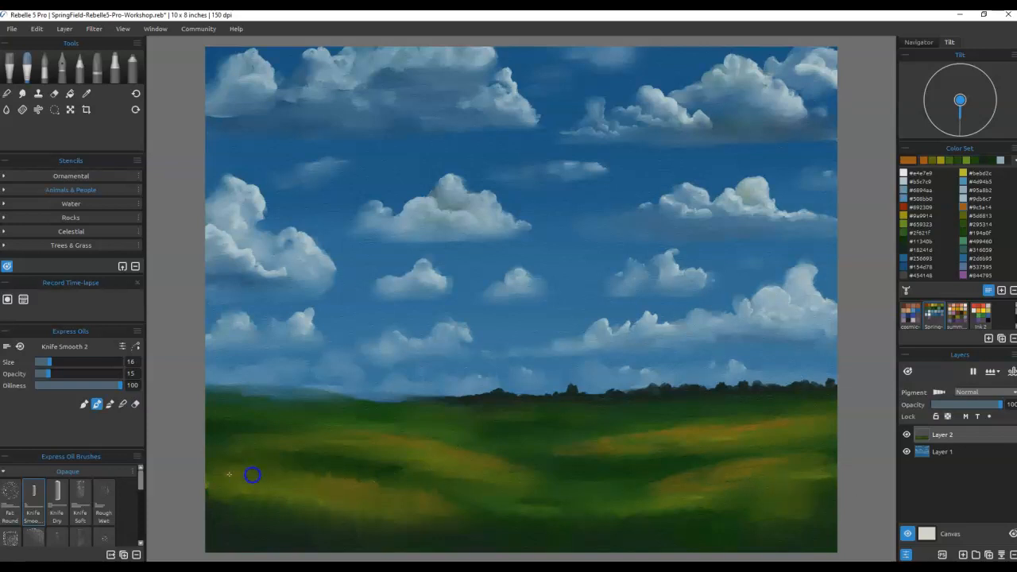
key(b)
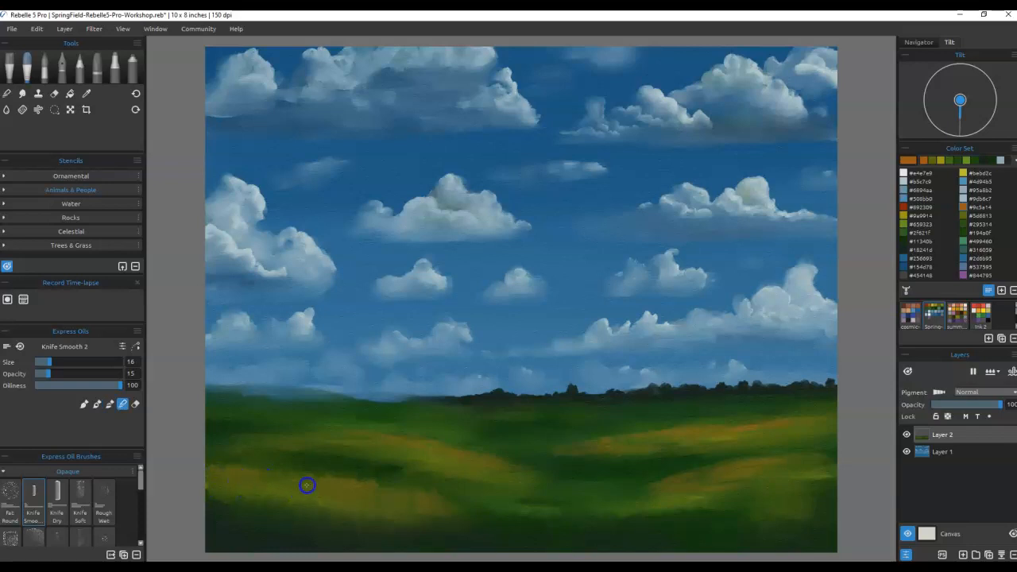
key(b)
key(n)
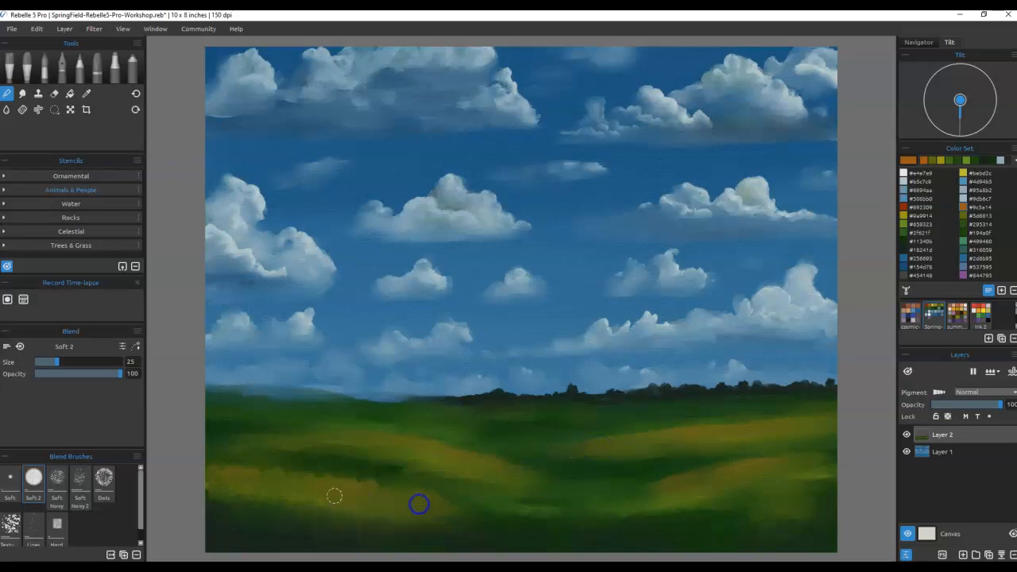
key(super)
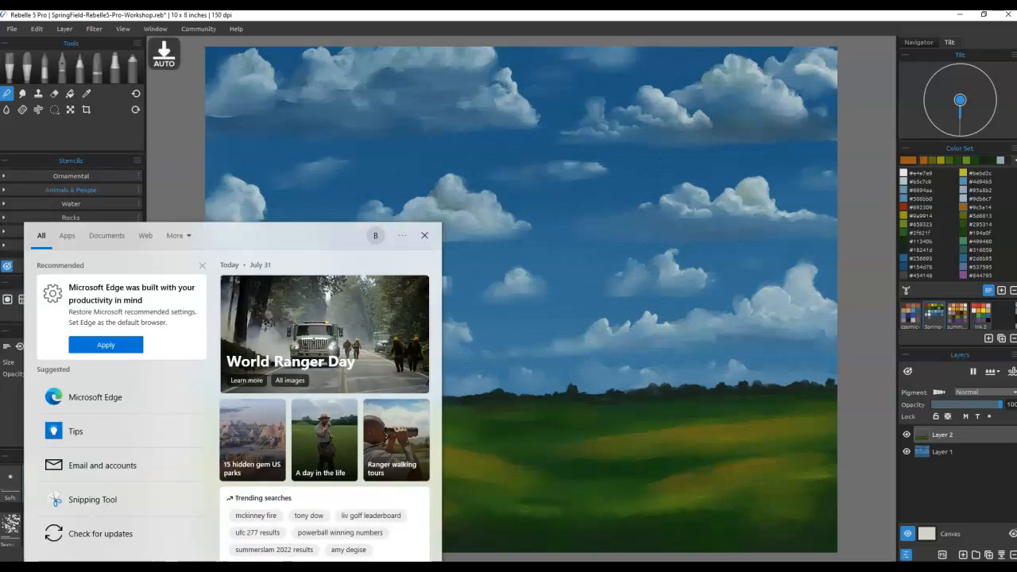
key(super)
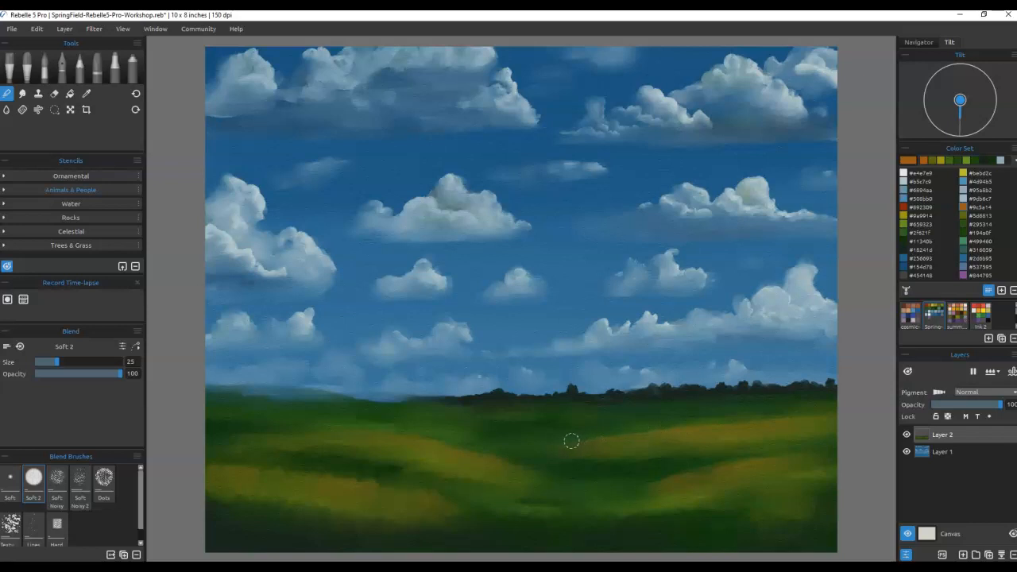
Step: Paint yellow #9a9914 highlights on the left and right slopes, with small ones in the distance below the tree line
click(905, 216)
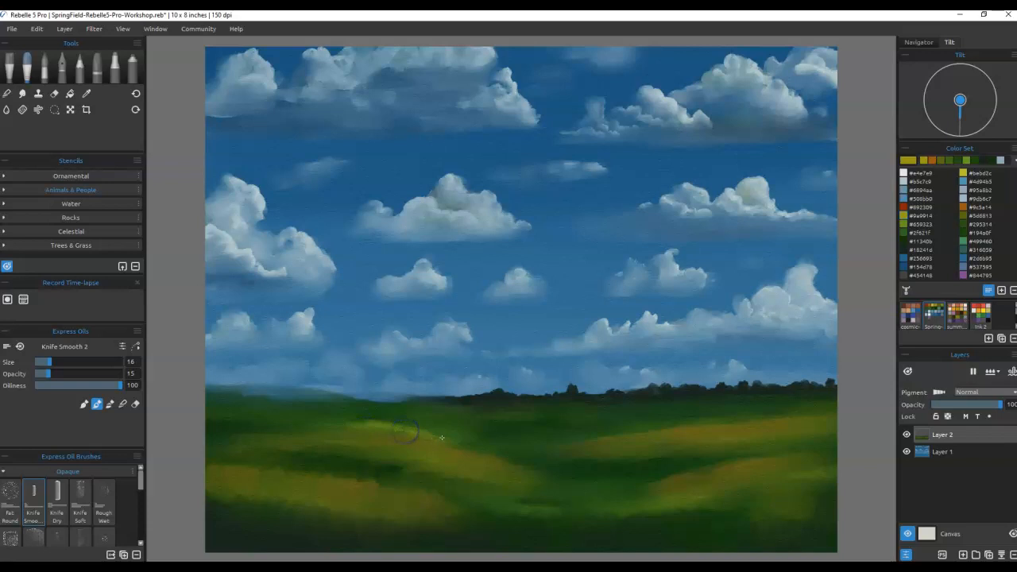
mouse_move(437, 444)
mouse_down()
mouse_move(358, 431)
mouse_move(345, 416)
mouse_up()
mouse_move(345, 416)
mouse_down()
mouse_move(380, 421)
mouse_move(305, 421)
mouse_move(425, 435)
mouse_move(281, 427)
mouse_up()
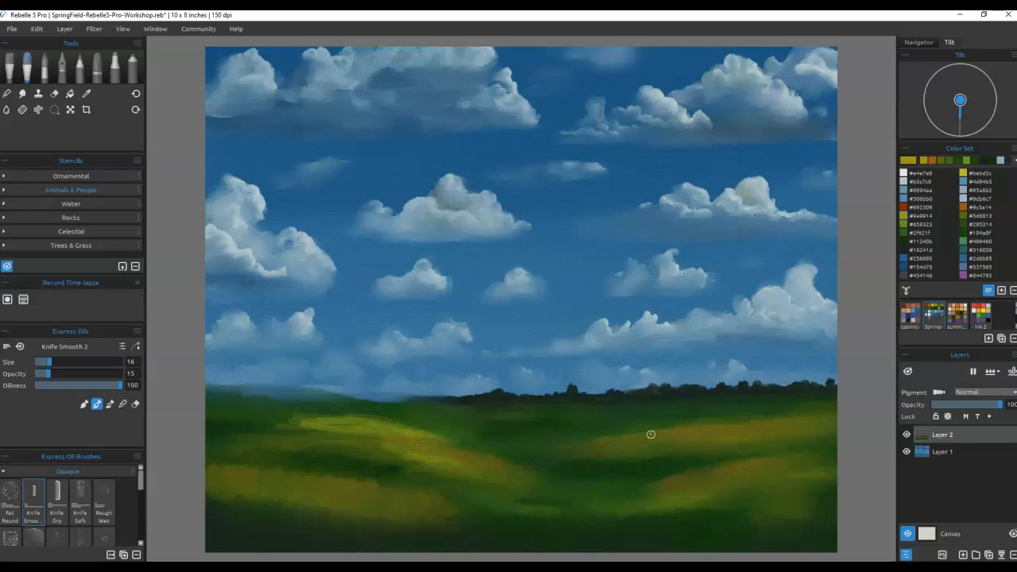
mouse_move(785, 424)
mouse_down()
mouse_move(697, 441)
mouse_move(846, 421)
mouse_move(675, 436)
mouse_move(811, 427)
mouse_move(768, 436)
mouse_move(813, 441)
mouse_up()
mouse_move(712, 476)
mouse_down()
mouse_move(763, 463)
mouse_move(691, 475)
mouse_up()
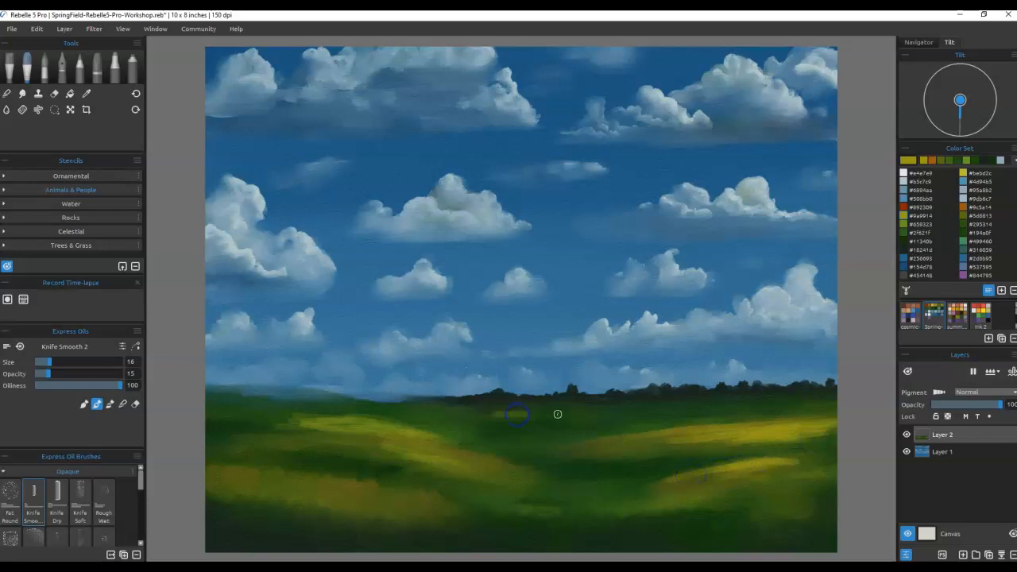
mouse_move(589, 421)
mouse_down()
mouse_move(644, 415)
mouse_move(604, 414)
mouse_up()
drag(707, 406, 726, 402)
mouse_move(423, 413)
mouse_down()
mouse_move(460, 417)
mouse_move(372, 415)
mouse_move(350, 404)
mouse_move(371, 407)
mouse_move(207, 413)
mouse_move(235, 422)
mouse_move(205, 429)
mouse_move(225, 442)
mouse_move(369, 446)
mouse_up()
Step: Blend the new yellow highlights across the field with the Soft 2 brush at size 12
key(n)
key(bracketleft)
key(bracketleft)
key(bracketleft)
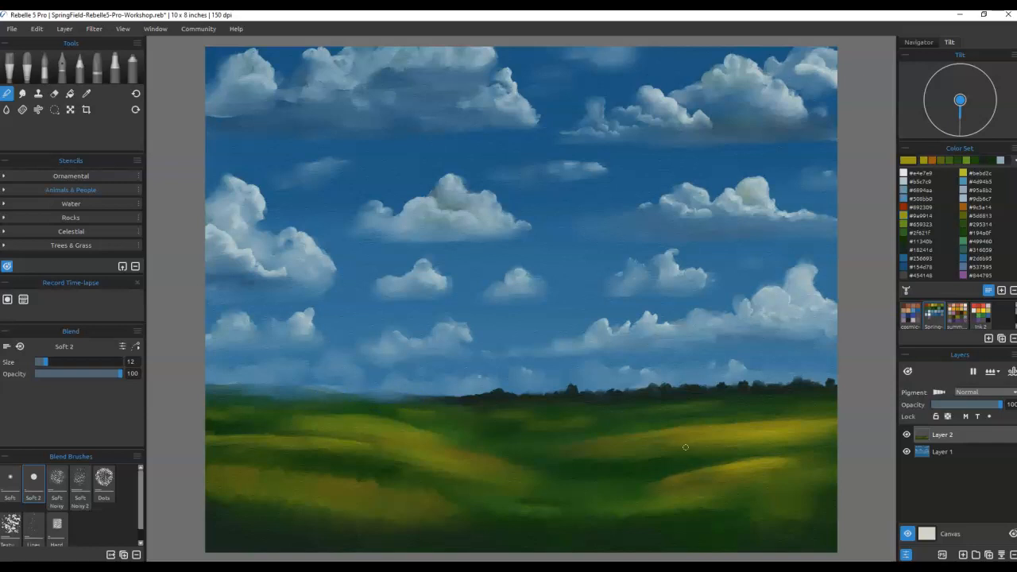
Step: Paint bright yellow #bebd2c highlights along the upper right slope with the Knife Smooth 2 brush at size 9
click(965, 173)
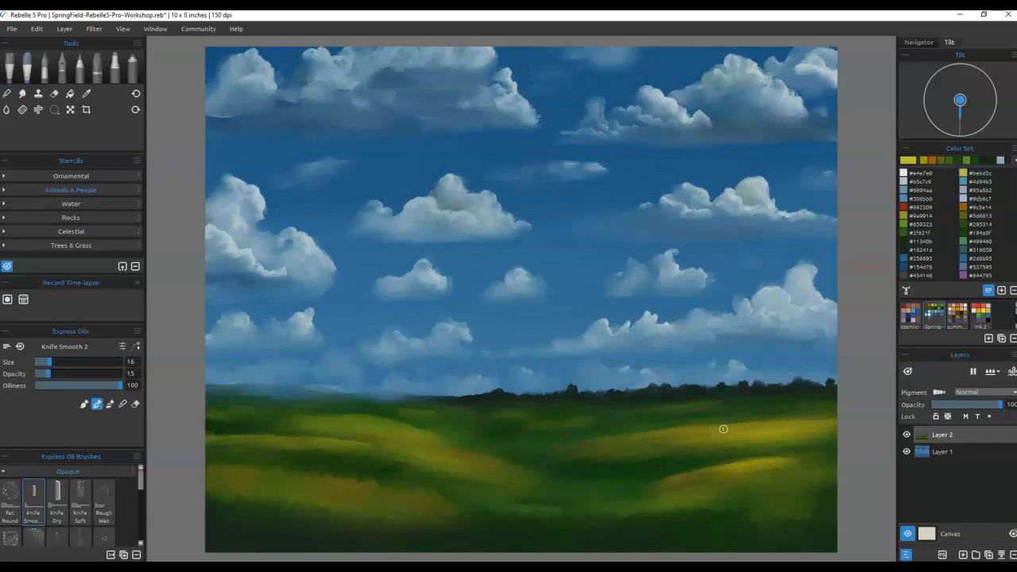
key(bracketleft)
key(bracketleft)
key(bracketleft)
key(bracketleft)
key(bracketleft)
key(bracketleft)
key(bracketleft)
drag(784, 425, 745, 424)
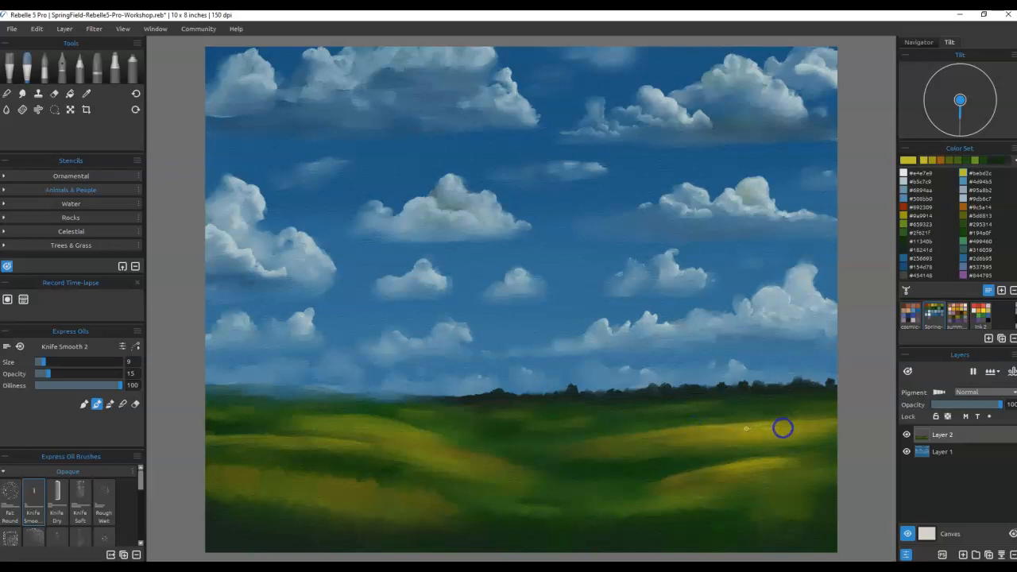
drag(748, 430, 826, 424)
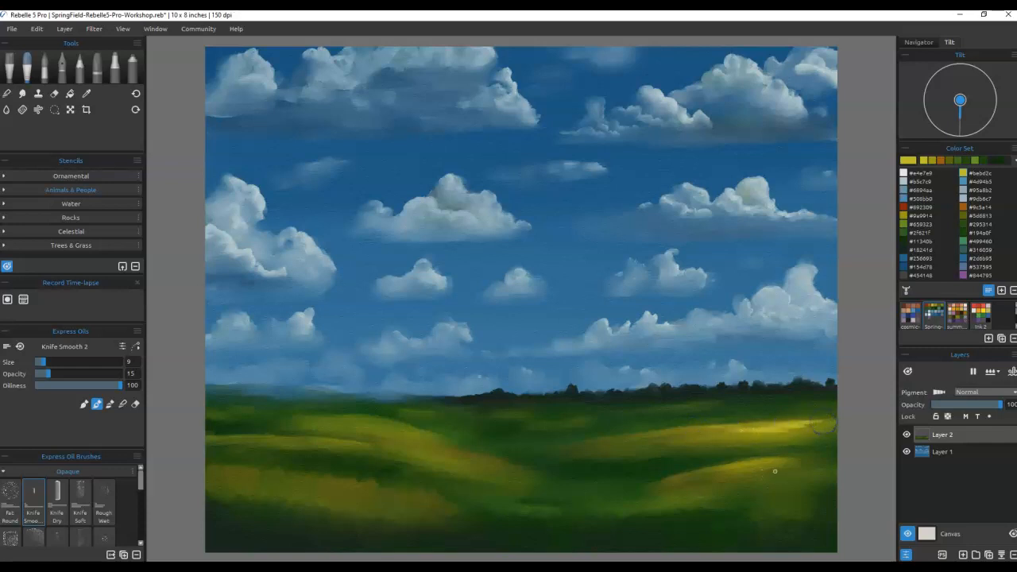
Step: Add bright yellow highlights to the crest of the lower right slope and to the two upper left slopes
mouse_move(738, 464)
mouse_down()
mouse_move(774, 470)
mouse_move(722, 469)
mouse_up()
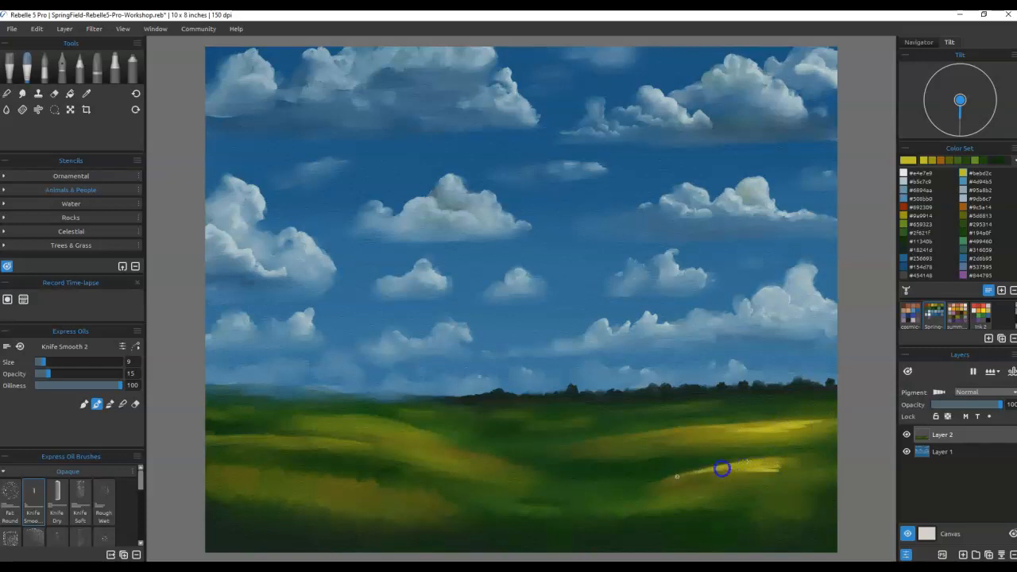
drag(371, 451, 247, 438)
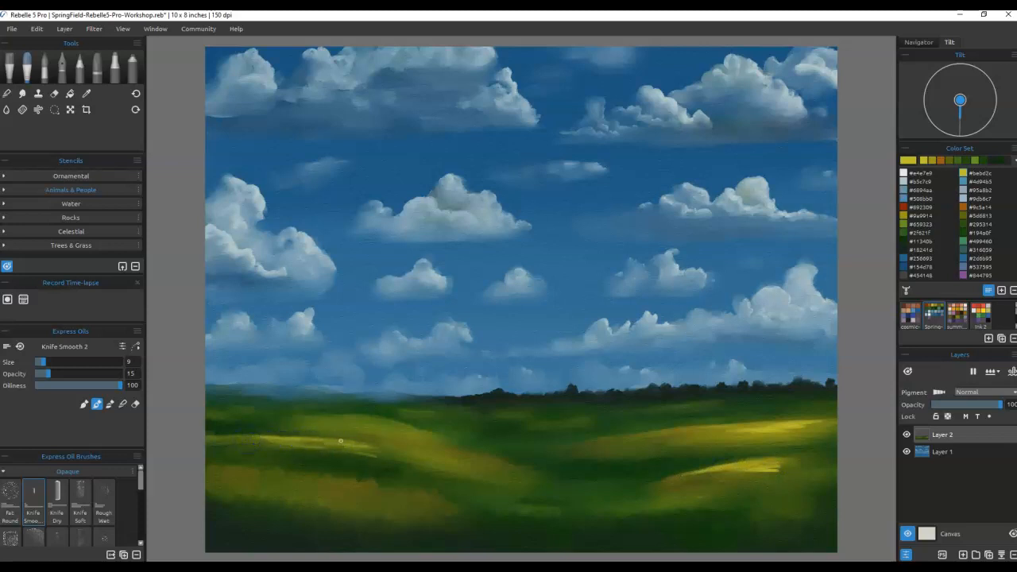
mouse_move(332, 429)
mouse_down()
mouse_move(414, 437)
mouse_move(362, 420)
mouse_move(374, 419)
mouse_move(427, 435)
mouse_move(340, 419)
mouse_up()
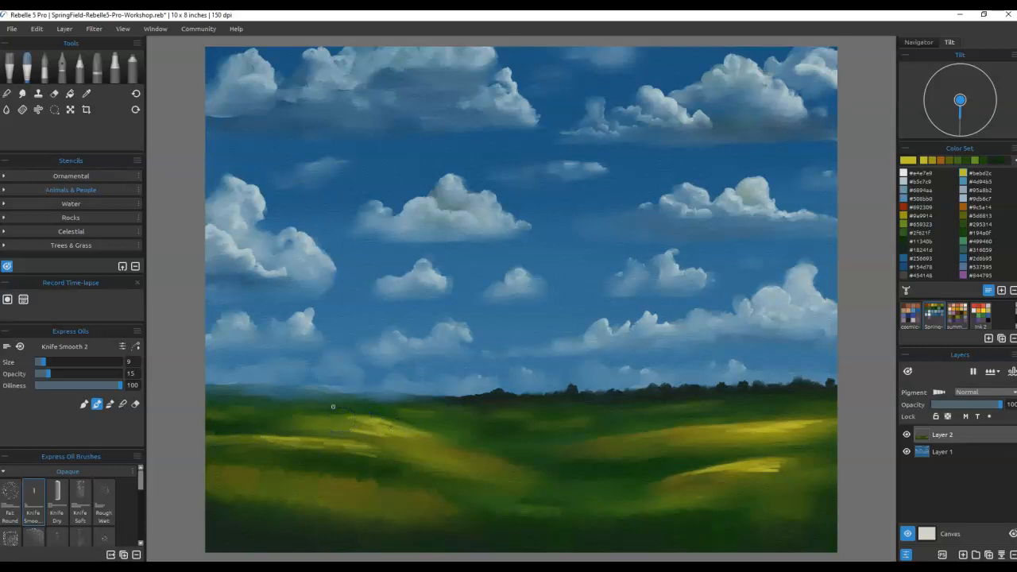
Step: Blend the bright yellow highlights into the right slopes and the upper left slopes
key(b)
mouse_move(759, 477)
mouse_down()
mouse_move(793, 466)
mouse_move(676, 482)
mouse_up()
mouse_move(786, 431)
mouse_down()
mouse_move(828, 423)
mouse_move(760, 437)
mouse_up()
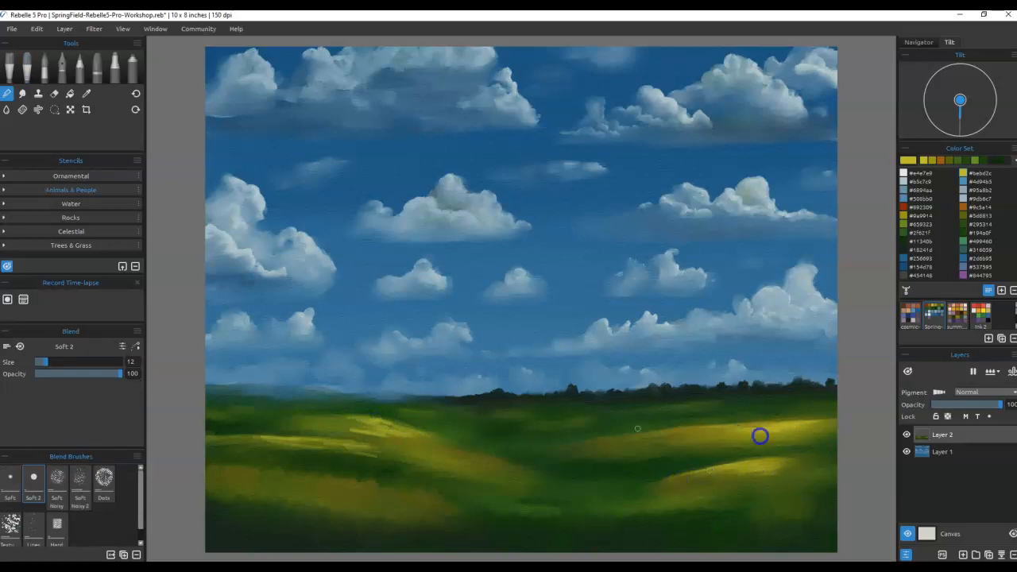
mouse_move(350, 436)
mouse_down()
mouse_move(388, 430)
mouse_move(339, 422)
mouse_move(376, 438)
mouse_move(357, 451)
mouse_move(246, 451)
mouse_up()
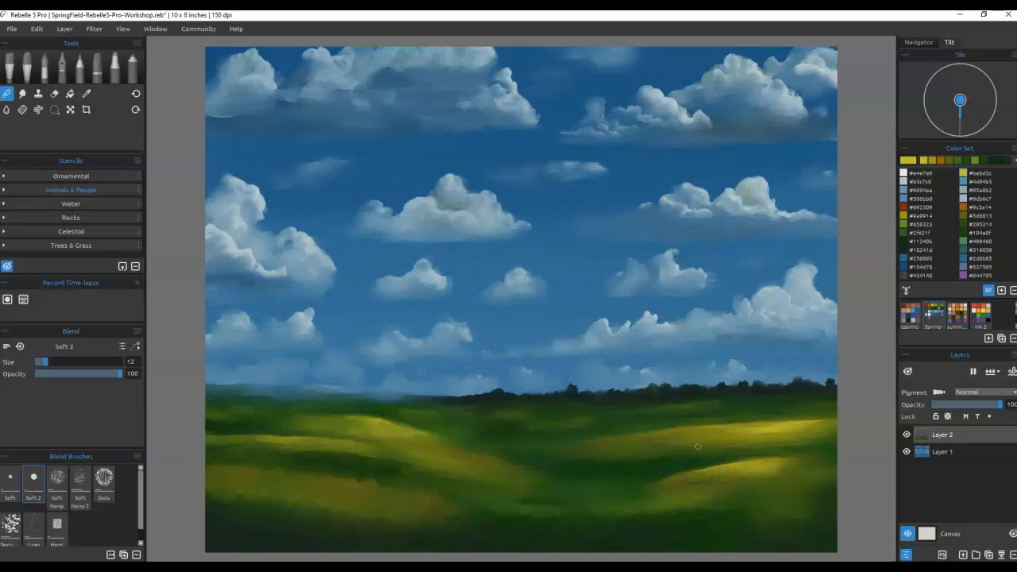
Step: Add a new layer above the field and set up the Spatter 6 watercolor brush with water at 1
click(963, 554)
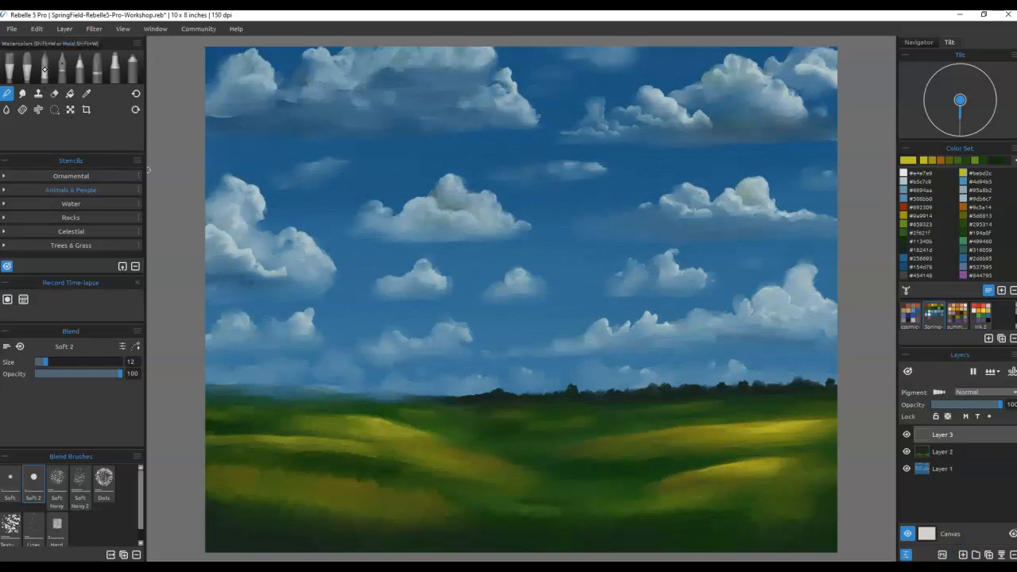
key(w)
drag(43, 387, 32, 387)
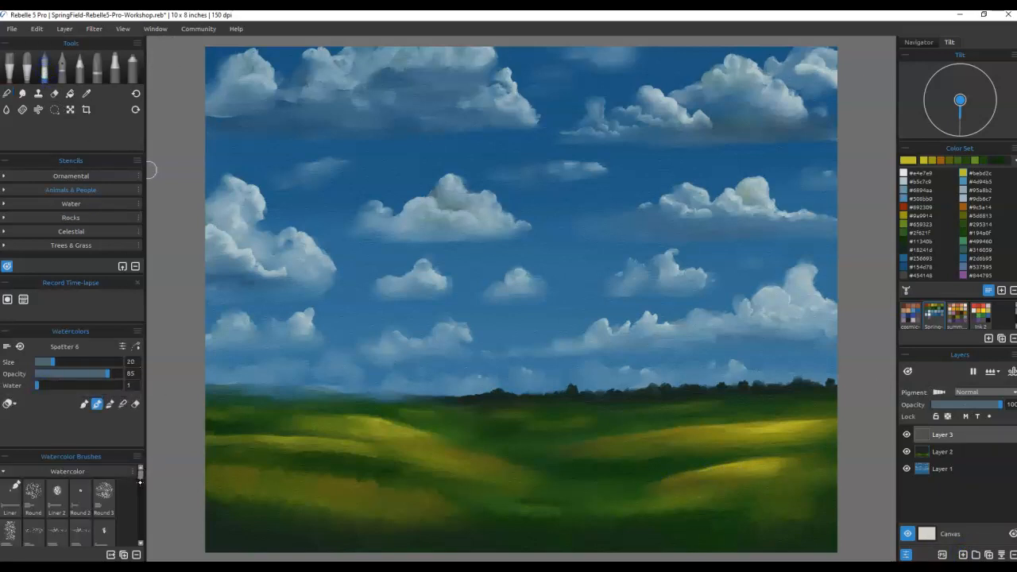
drag(140, 477, 138, 538)
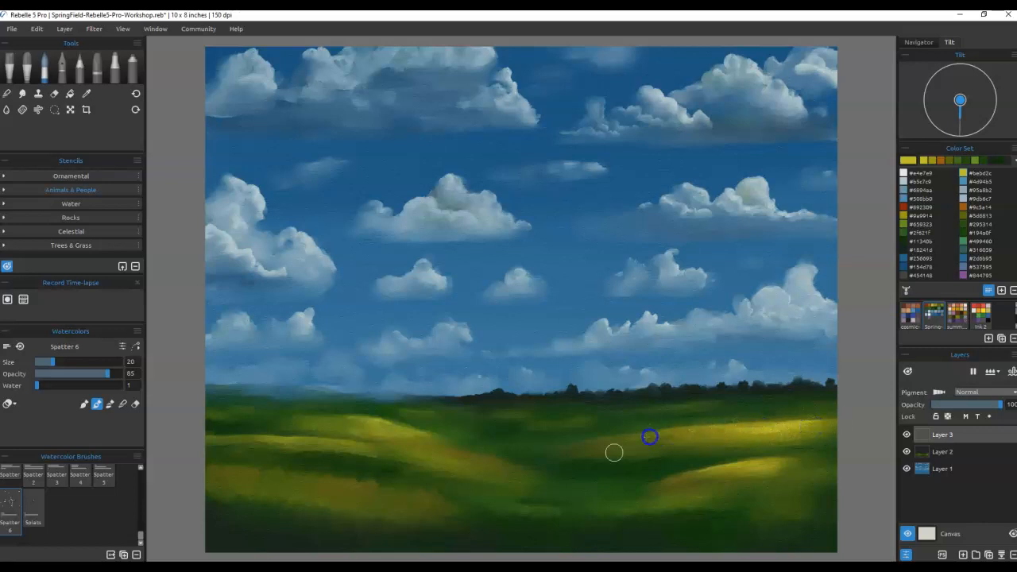
Step: Reduce the Spatter 6 brush to size 9 and pause the paint diffusion for fine yellow spatter on the upper right slope
key(bracketleft)
key(bracketleft)
key(bracketleft)
key(bracketleft)
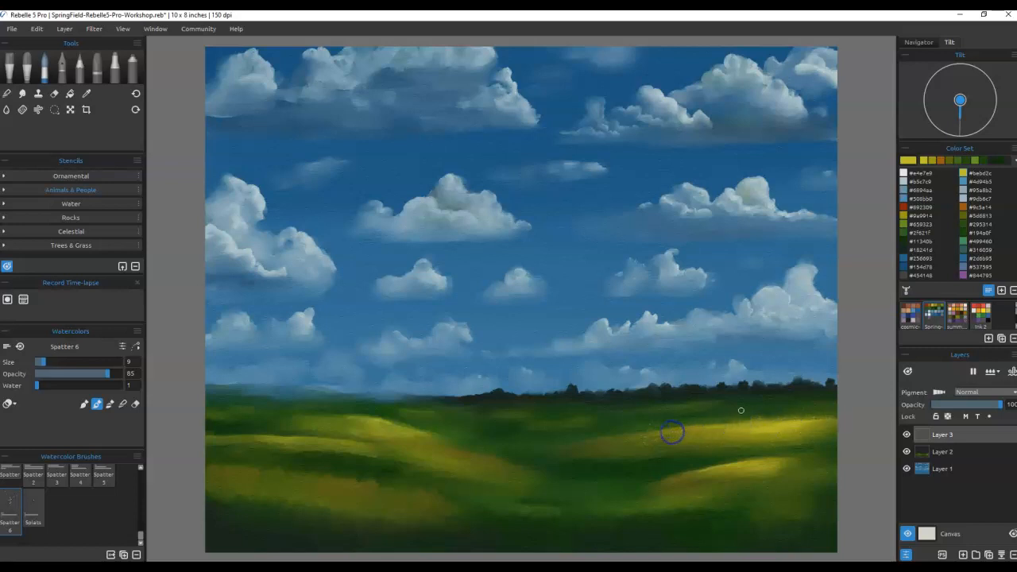
key(p)
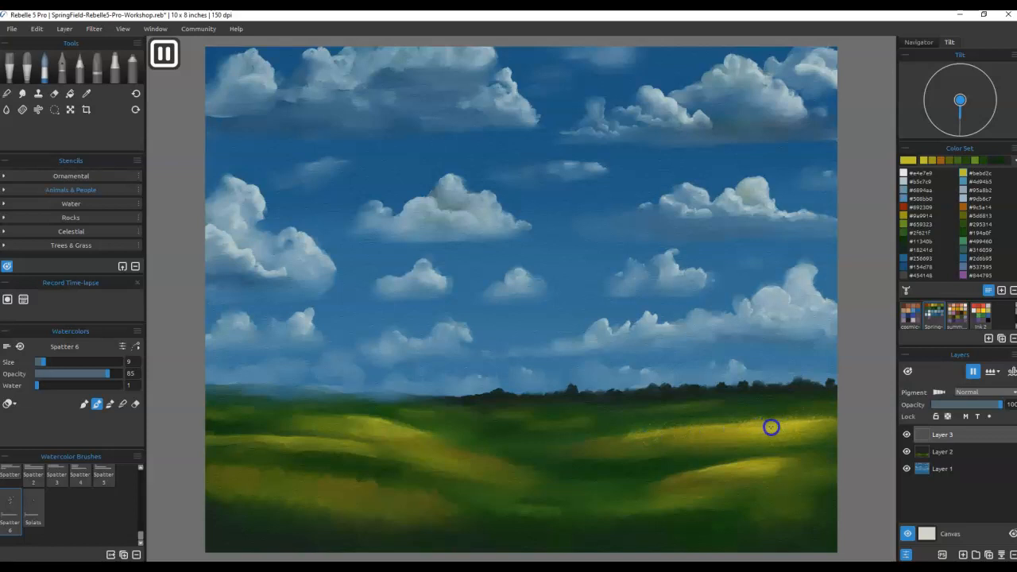
Step: Blend the fine spatter on the upper right slope with the Soft 2 blend brush at size 40, and return to Spatter 6
key(n)
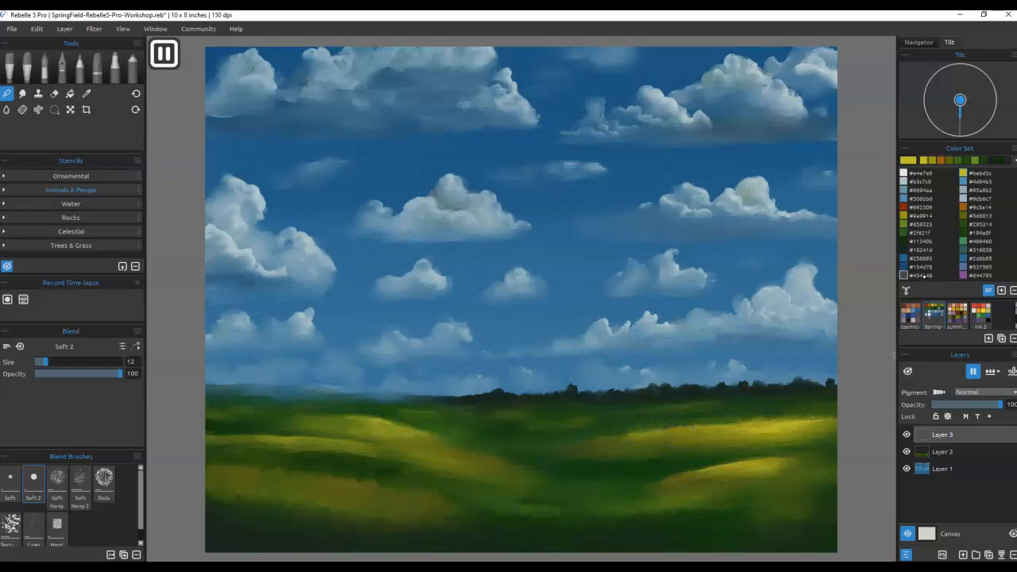
key(])
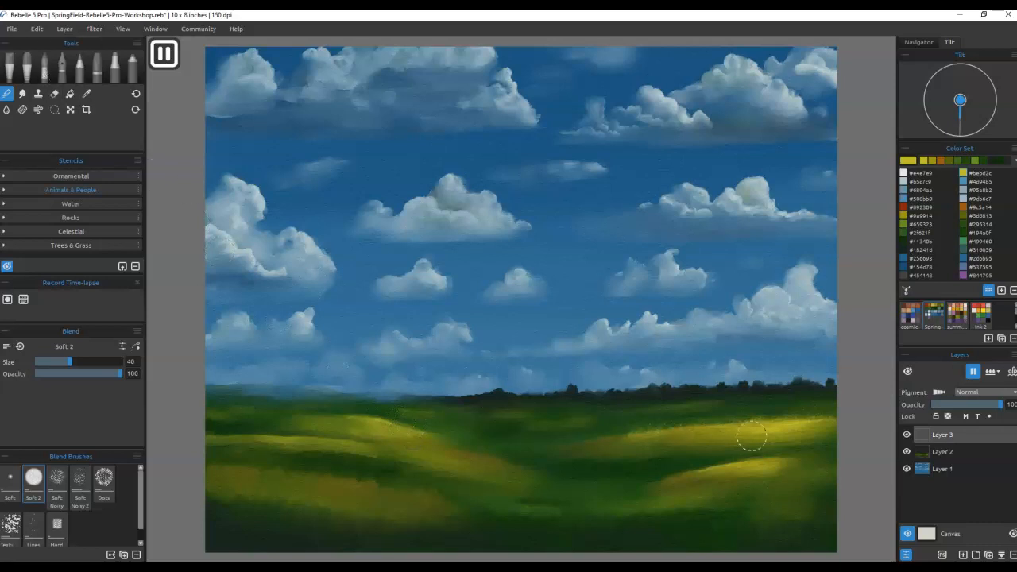
key([)
click(45, 67)
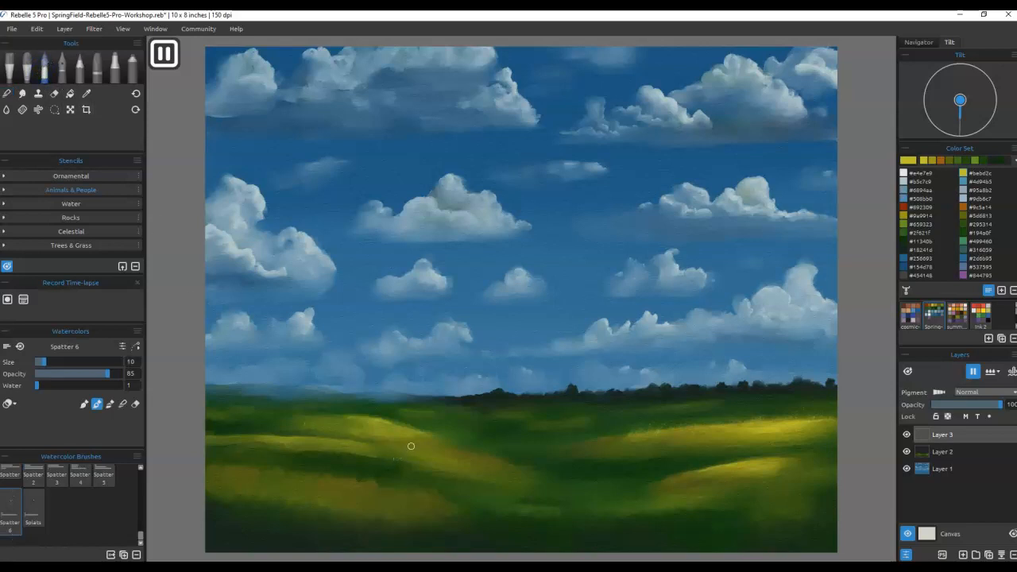
Step: Spatter yellow dots over the upper left and upper right slopes with Spatter 6 at size 35, and undo the last stroke
key(])
drag(392, 426, 287, 431)
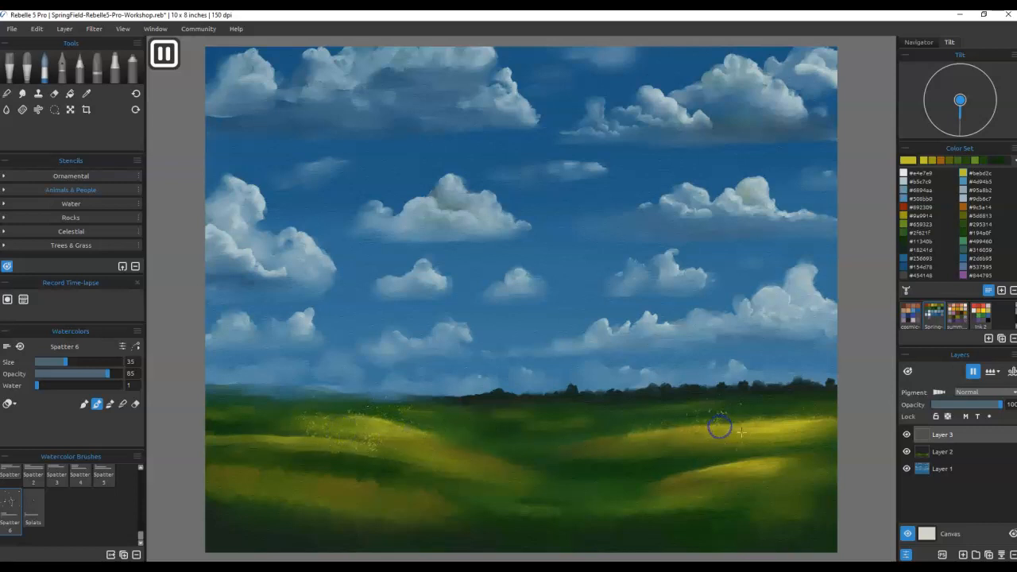
drag(461, 444, 434, 440)
key(ctrl+z)
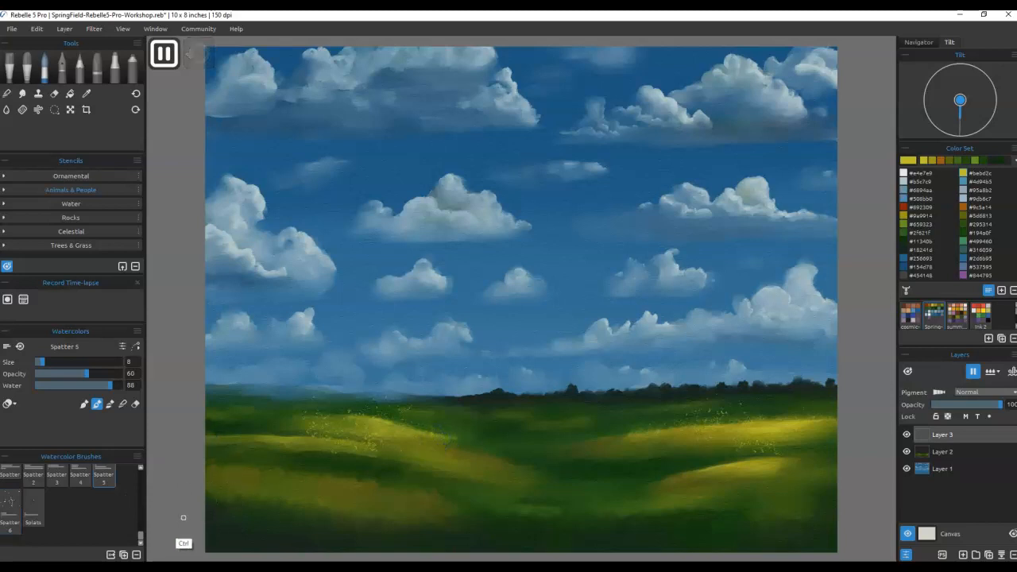
Step: Scatter yellow dots across the upper left slopes and the upper right slope with the Splats brush at size 10
click(38, 499)
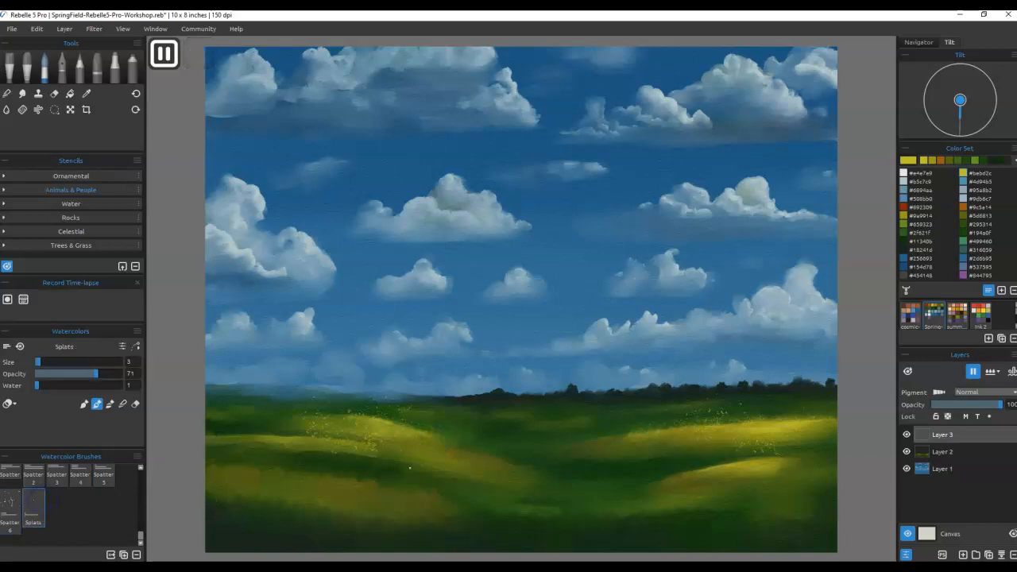
key(])
key(])
key(])
key(ctrl+z)
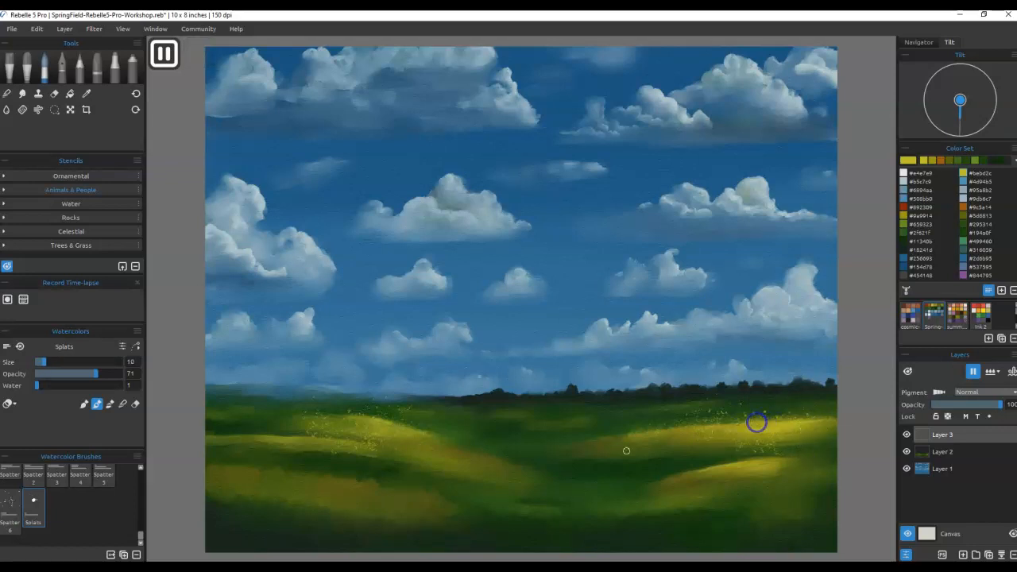
mouse_move(308, 437)
mouse_down()
mouse_move(461, 442)
mouse_move(422, 430)
mouse_move(461, 446)
mouse_up()
Step: Thin out excess yellow dots on the upper slopes with the Round Soft eraser at size 16
key(n)
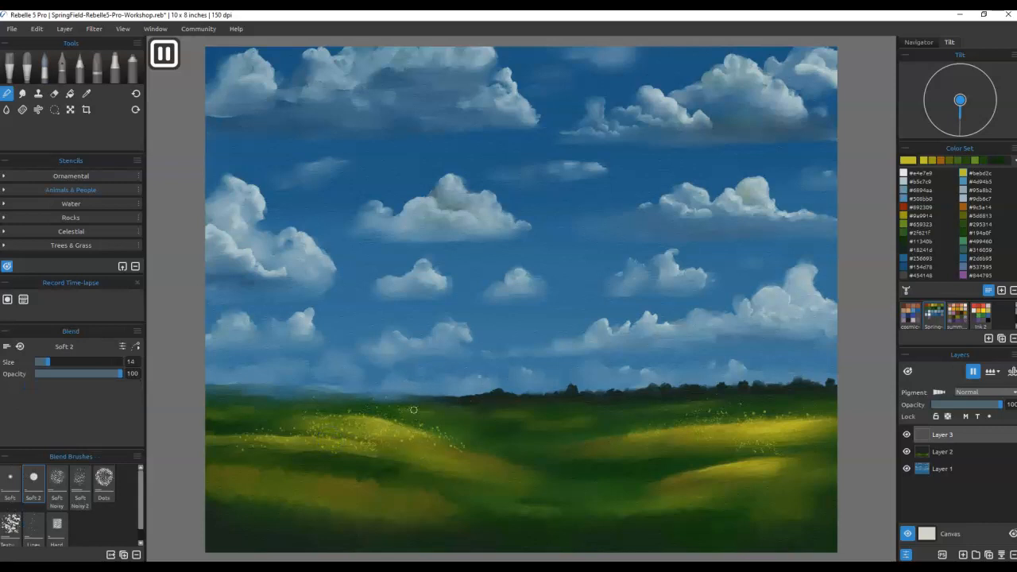
key(e)
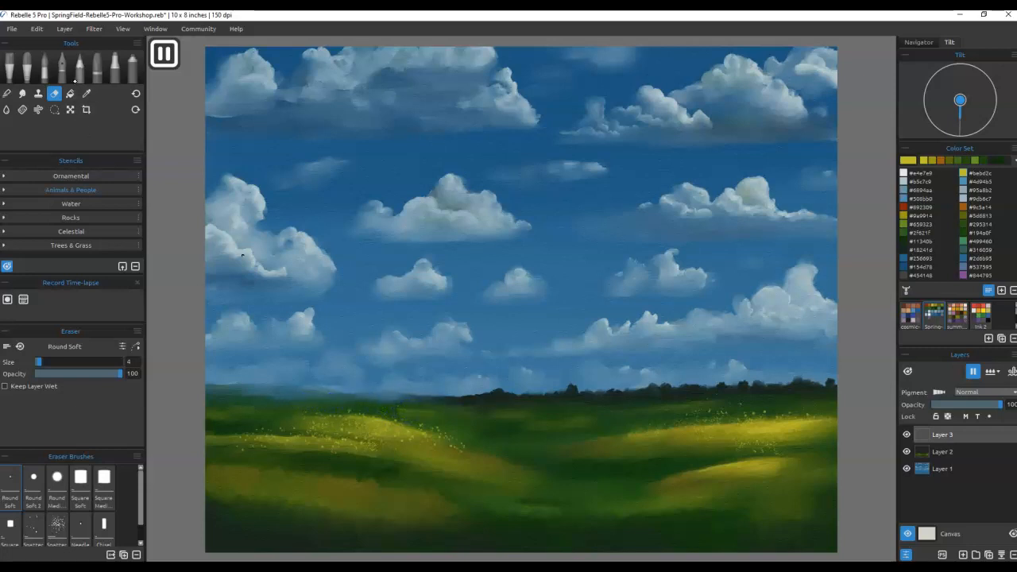
key(bracketright)
key(bracketright)
key(bracketright)
key(bracketright)
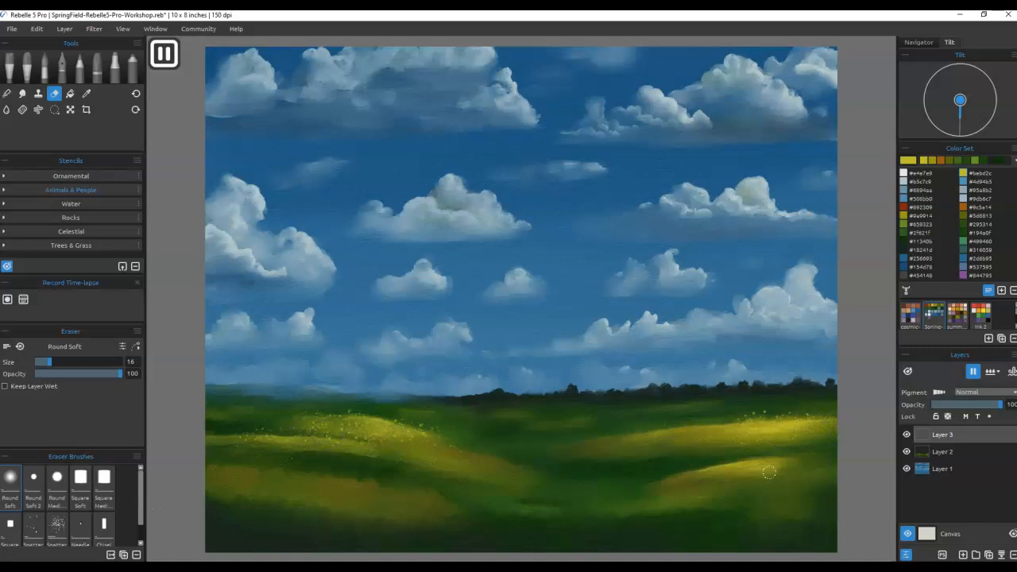
Step: Sample olive and yellow tones from the right slopes and add matching Splats dots over the slopes at size 10
key(i)
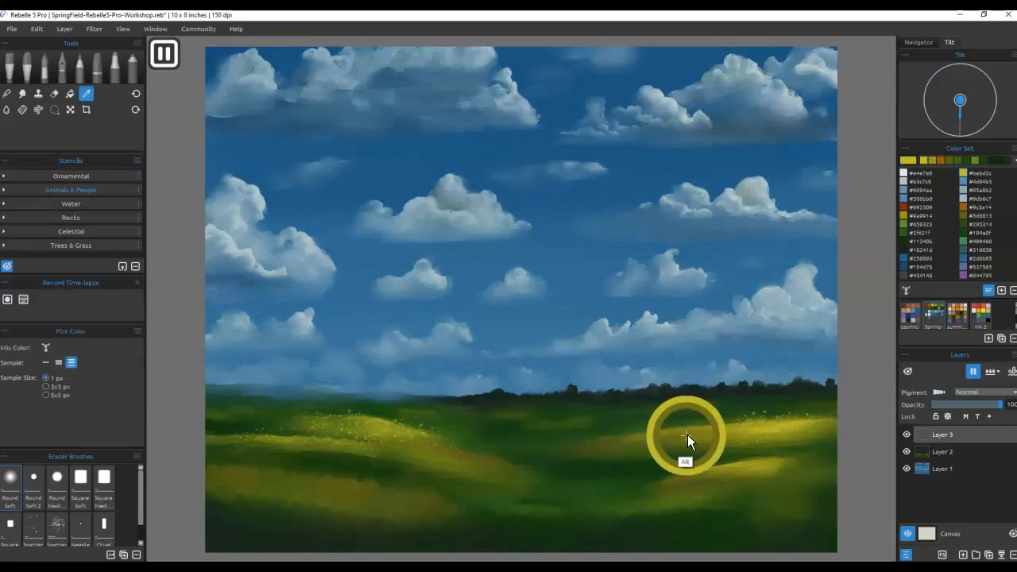
right_click(678, 437)
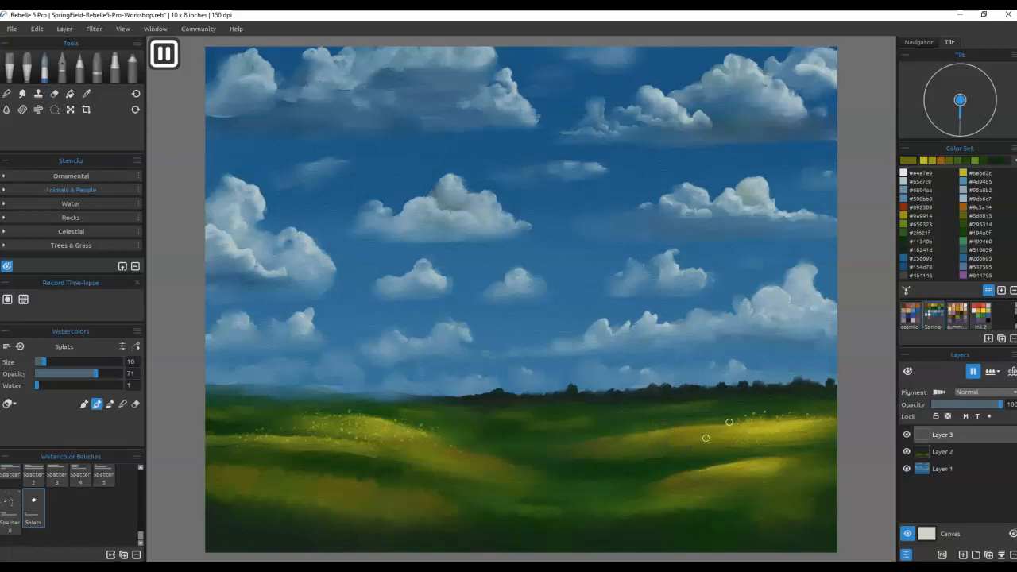
right_click(719, 433)
right_click(656, 484)
right_click(804, 462)
right_click(732, 465)
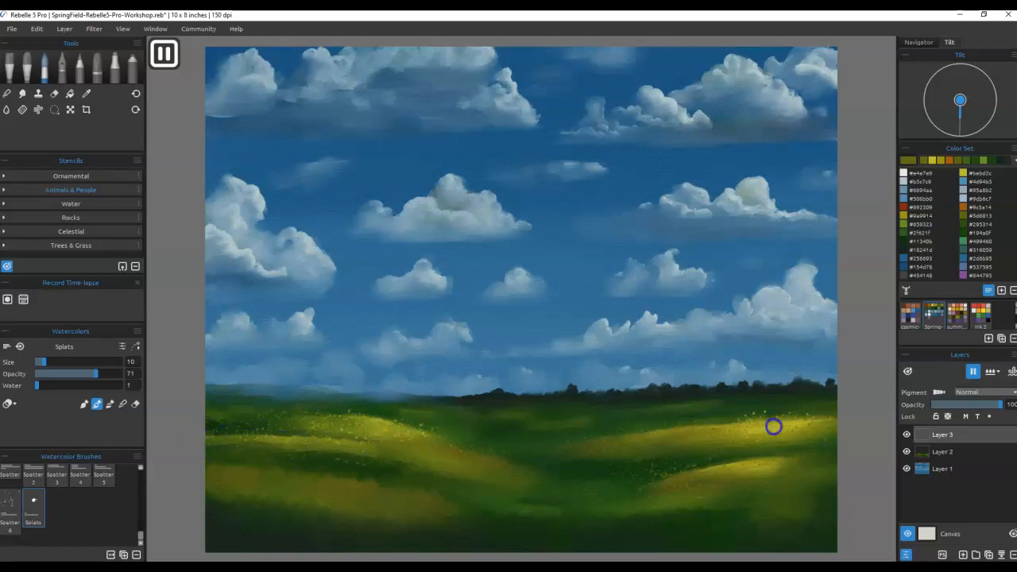
Step: Add small olive splats on the left slopes at size 7 and larger dots along the dark foreground
key(bracketleft)
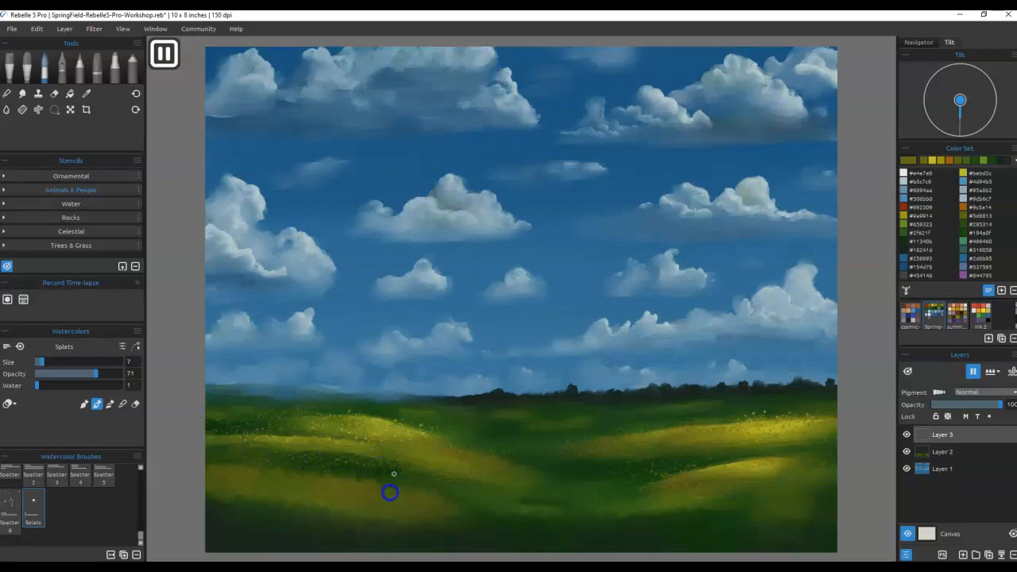
click(350, 496)
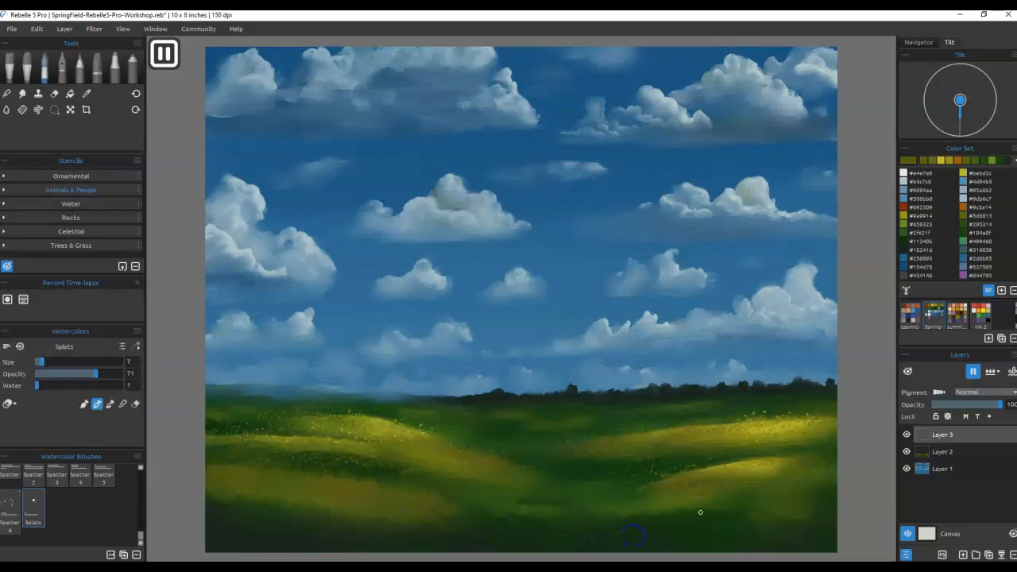
key(])
drag(765, 499, 800, 491)
mouse_move(383, 498)
mouse_down()
mouse_move(407, 509)
mouse_move(367, 500)
mouse_up()
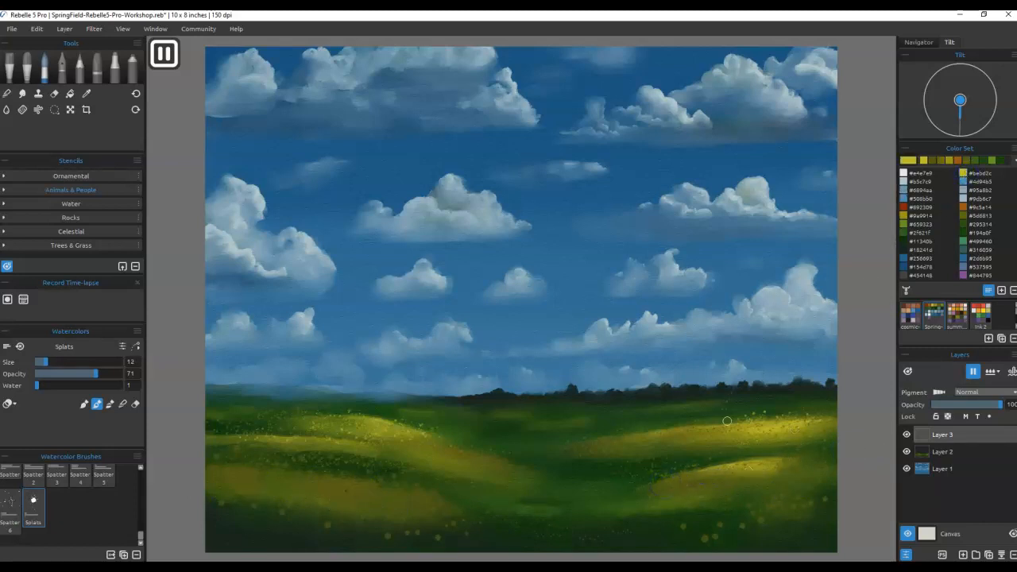
Step: Scatter bright yellow #bebd2c splats at size 7 along the upper right slope and down the upper left slopes into the valley
mouse_move(736, 430)
mouse_down()
mouse_move(757, 418)
mouse_move(747, 416)
mouse_up()
key(ctrl+z)
key(bracketleft)
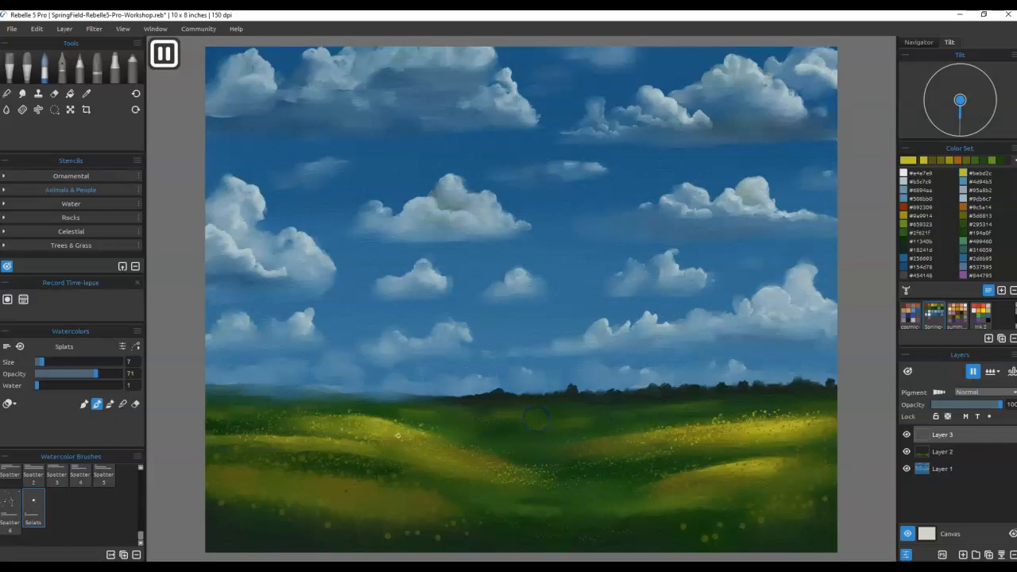
mouse_move(264, 418)
mouse_down()
mouse_move(229, 409)
mouse_move(436, 439)
mouse_move(542, 474)
mouse_up()
Step: Enlarge the Splats brush to size 26 and scatter bigger yellow dots over the lower left and right slopes
key(bracketright)
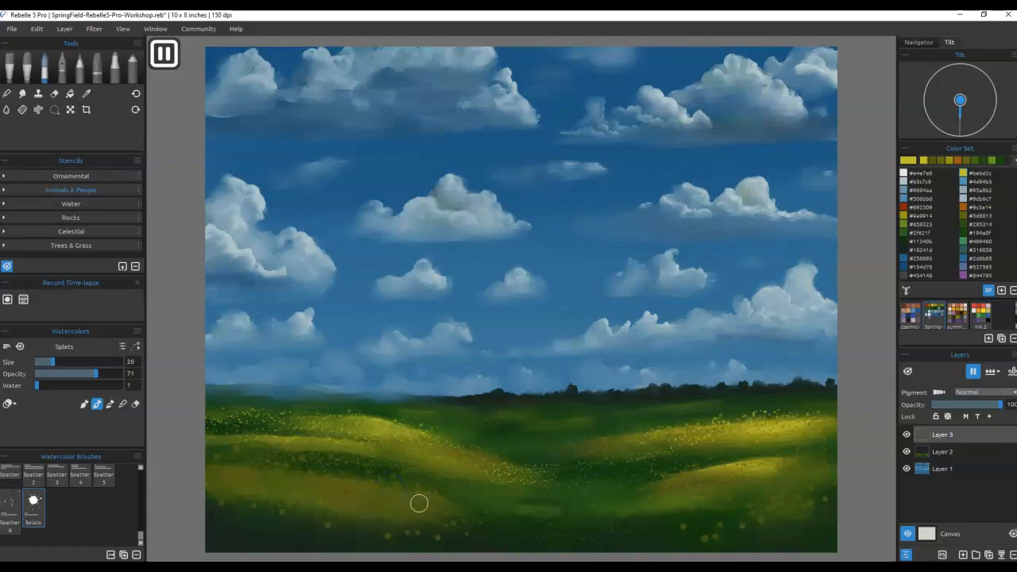
drag(422, 501, 425, 498)
mouse_move(331, 477)
mouse_down()
mouse_move(370, 490)
mouse_move(216, 477)
mouse_up()
mouse_move(779, 476)
mouse_down()
mouse_move(843, 462)
mouse_move(840, 479)
mouse_move(754, 475)
mouse_move(635, 498)
mouse_move(811, 459)
mouse_move(837, 448)
mouse_move(813, 424)
mouse_move(852, 417)
mouse_up()
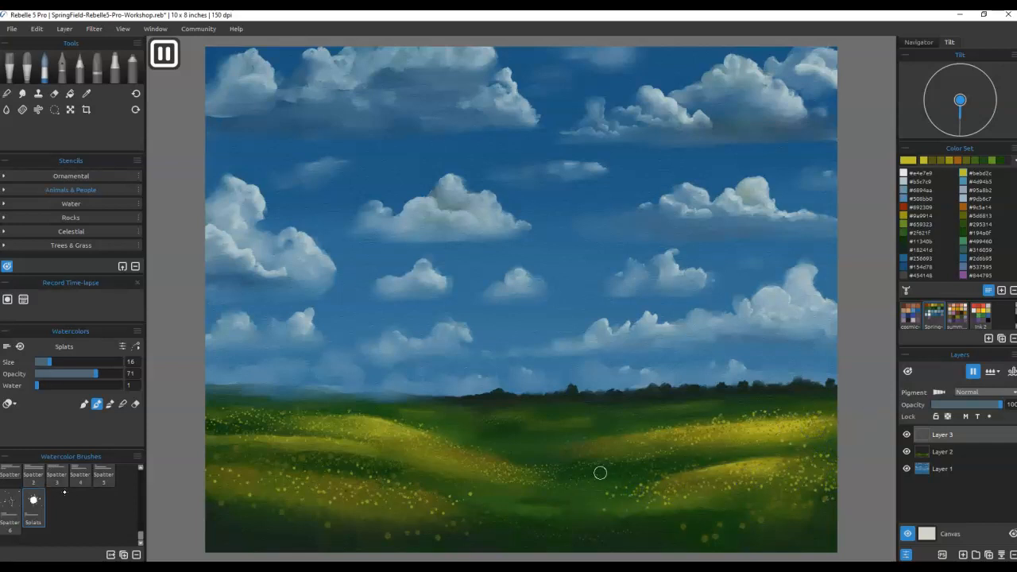
Step: Spatter yellow dots through the valley and across the lower slopes with the Spatter 3 brush at size 100
click(103, 476)
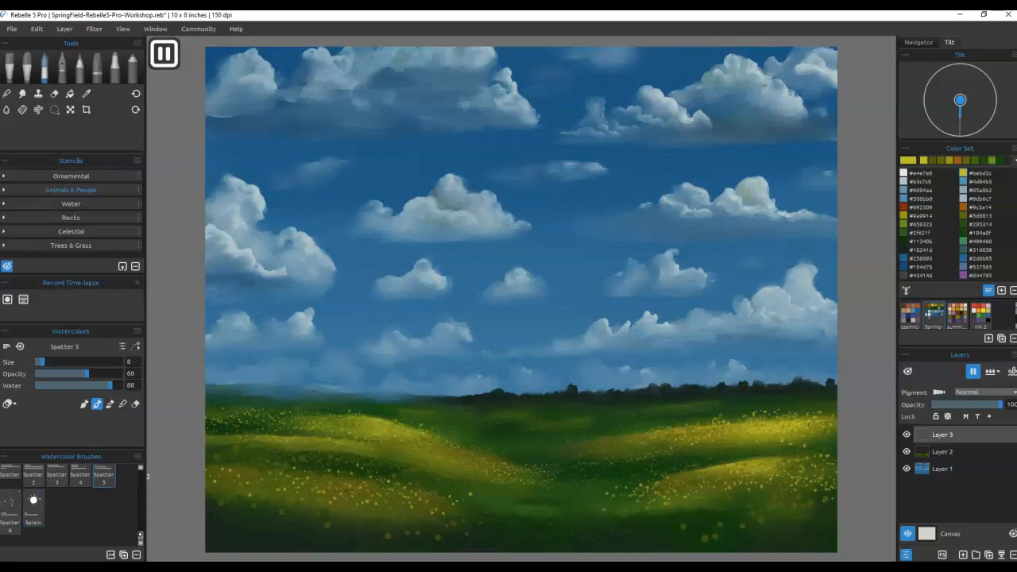
click(58, 489)
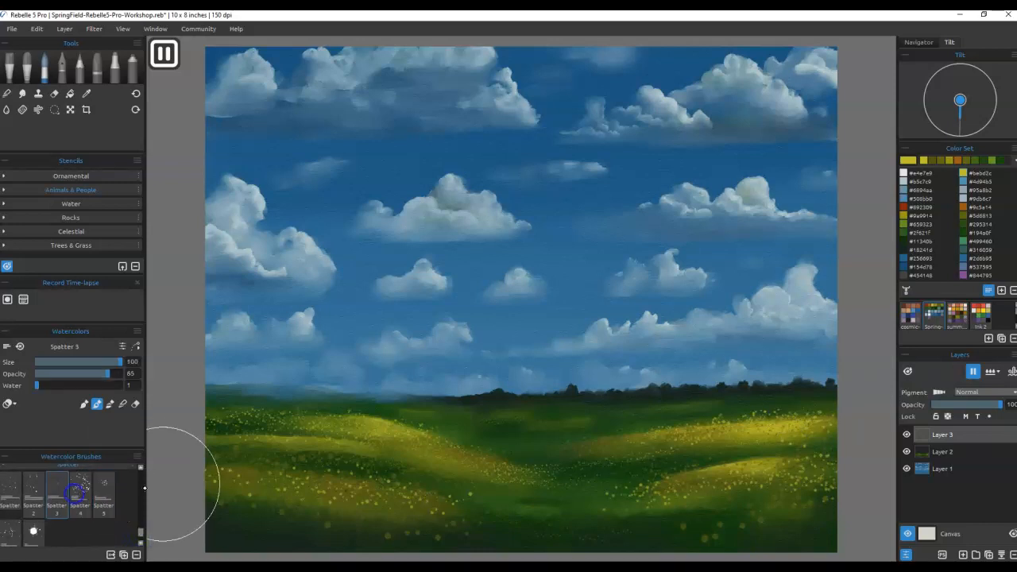
click(405, 452)
click(472, 462)
click(522, 472)
click(654, 454)
click(621, 496)
click(529, 506)
click(469, 493)
click(291, 493)
click(248, 481)
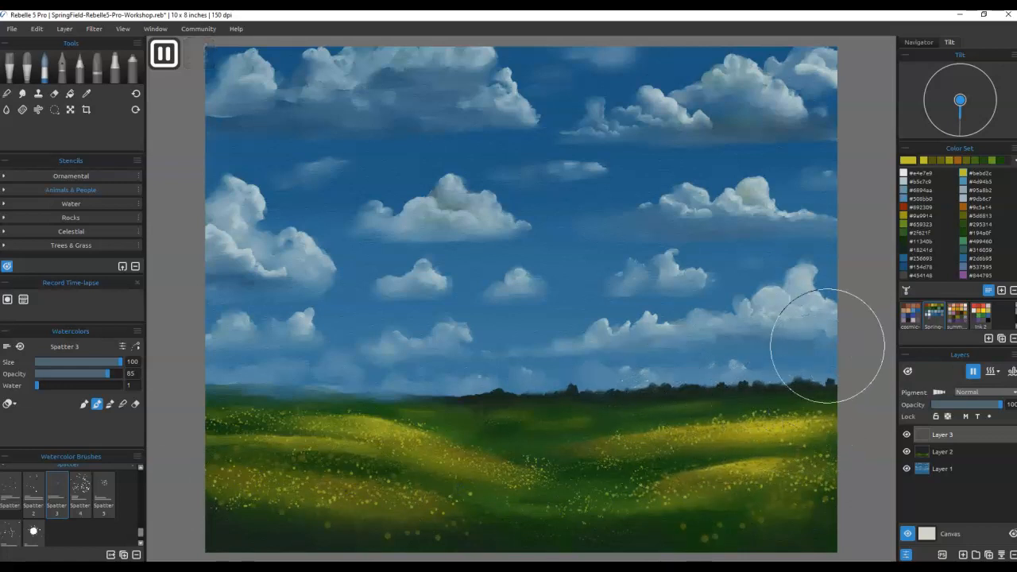
Step: Spatter dark red #892309 dots along the upper right slope with the Spatter 3 brush
click(905, 208)
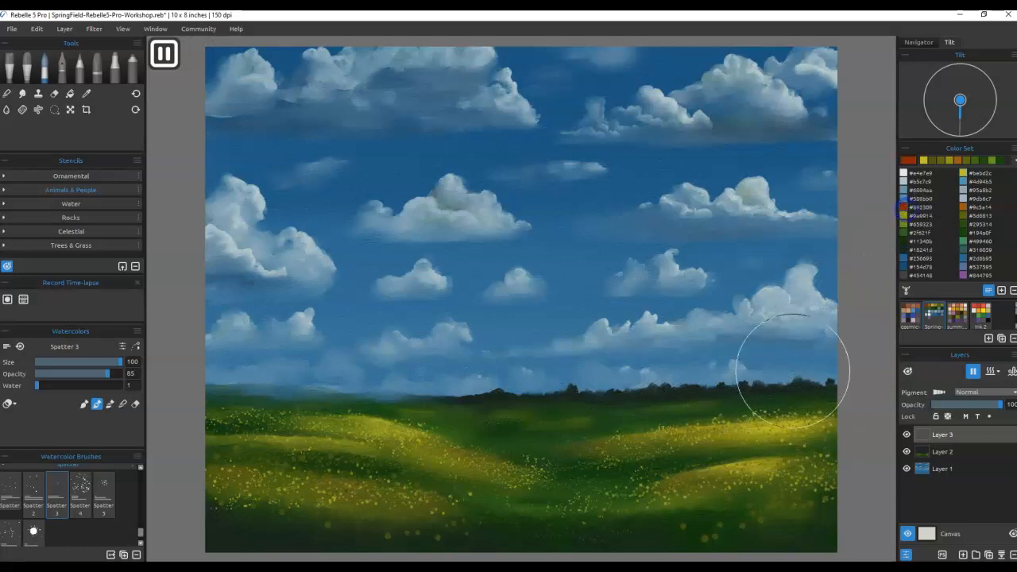
click(602, 459)
click(602, 456)
click(585, 454)
drag(628, 451, 693, 443)
click(755, 429)
click(813, 429)
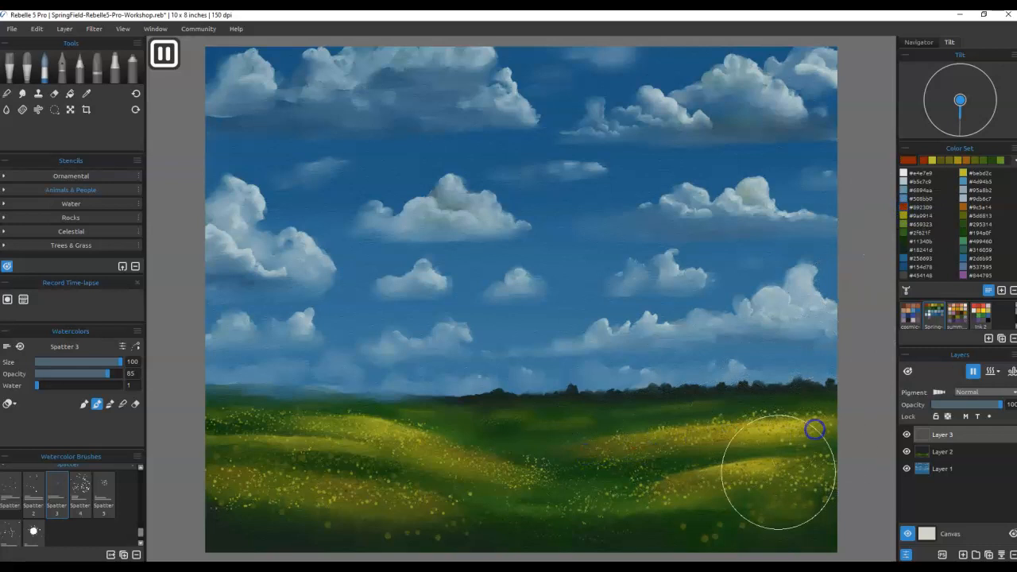
Step: Continue the dark red spatter over the lower right slope, the left slopes, the valley and the foreground
click(667, 494)
click(821, 483)
click(291, 484)
click(204, 496)
click(284, 509)
drag(284, 509, 331, 520)
drag(415, 450, 450, 456)
click(329, 441)
click(580, 477)
click(663, 470)
click(731, 527)
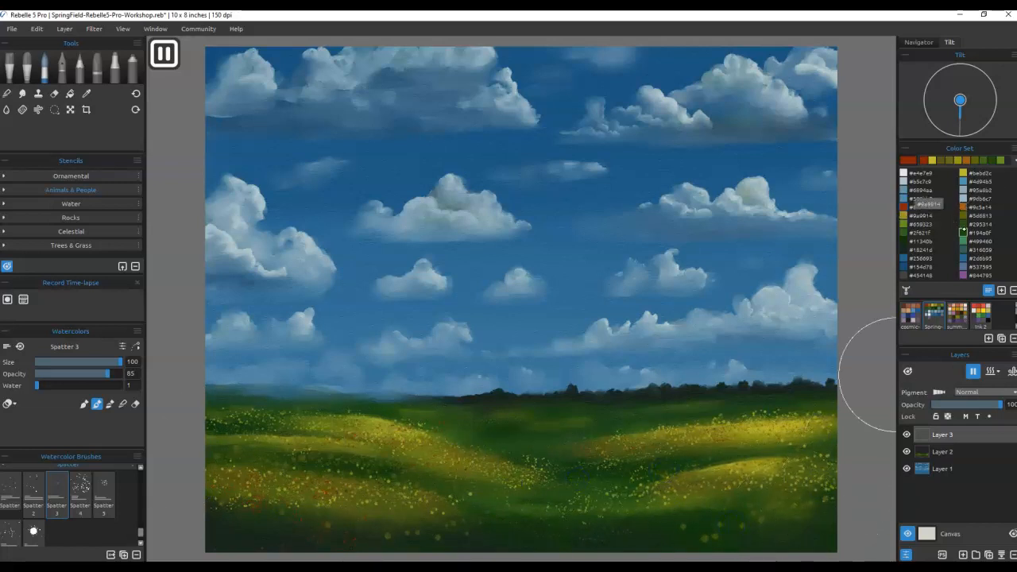
Step: Spatter blue #2d6b95 dots over the upper and lower right slopes with the Spatter 3 brush
click(964, 258)
click(805, 469)
click(738, 477)
click(772, 434)
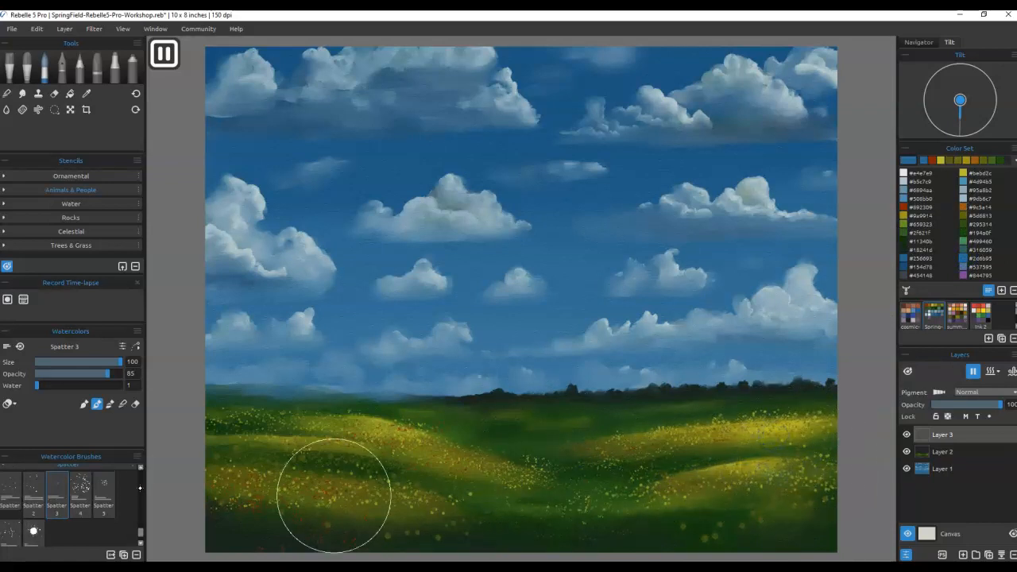
Step: Splatter blue flower dots along the meadow's dark foreground using the Splats watercolor brush enlarged to size 35
drag(141, 530, 141, 540)
click(34, 499)
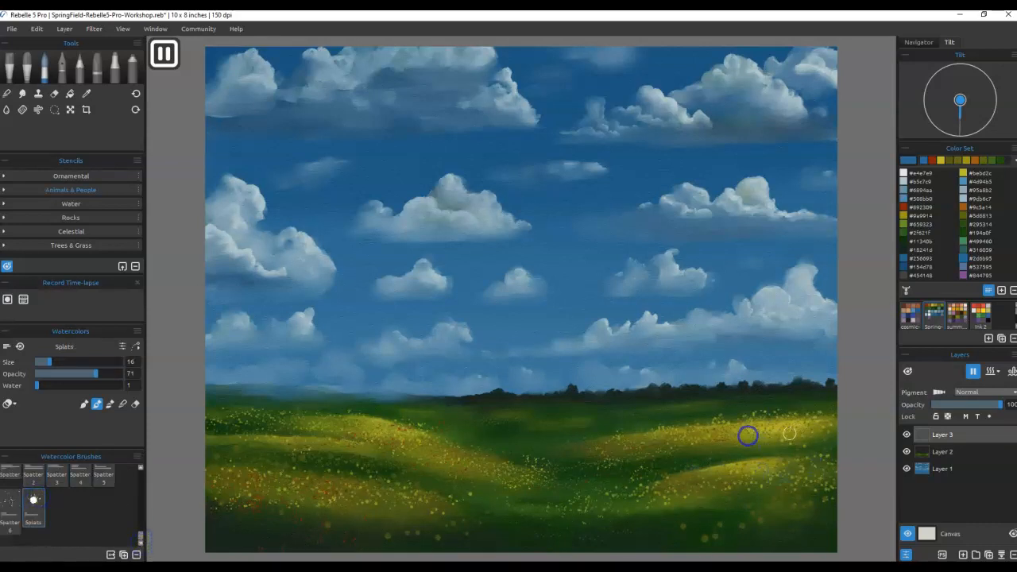
key(bracketright)
key(bracketright)
key(bracketright)
key(bracketright)
click(694, 540)
click(741, 542)
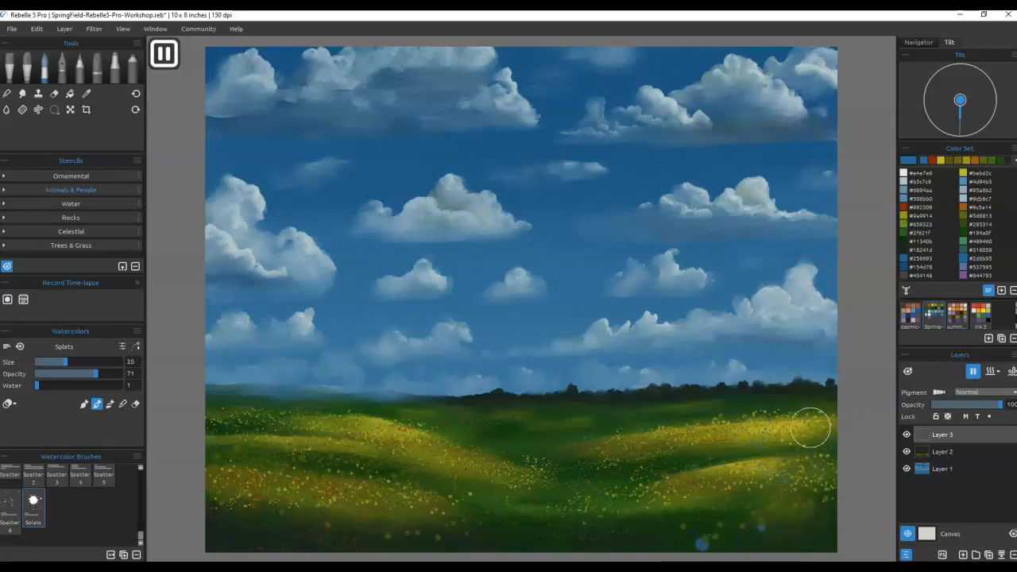
mouse_move(361, 531)
mouse_down()
mouse_move(337, 521)
mouse_move(320, 534)
mouse_move(232, 521)
mouse_up()
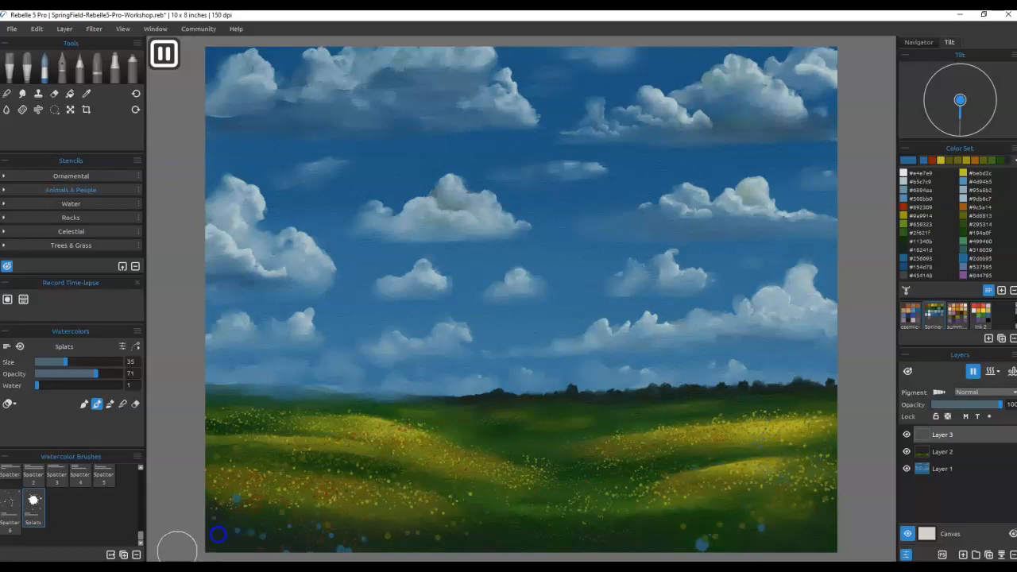
Step: Spatter pale grey-blue #b5c7c9 specks over the meadow with Spatter 4, then soften foreground splats with the Round Soft eraser
click(78, 479)
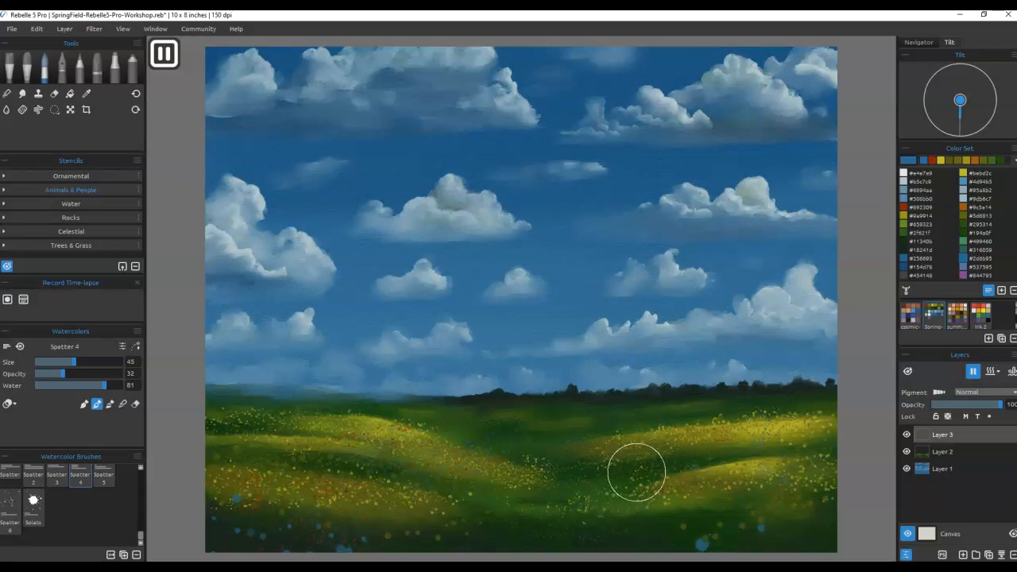
click(903, 182)
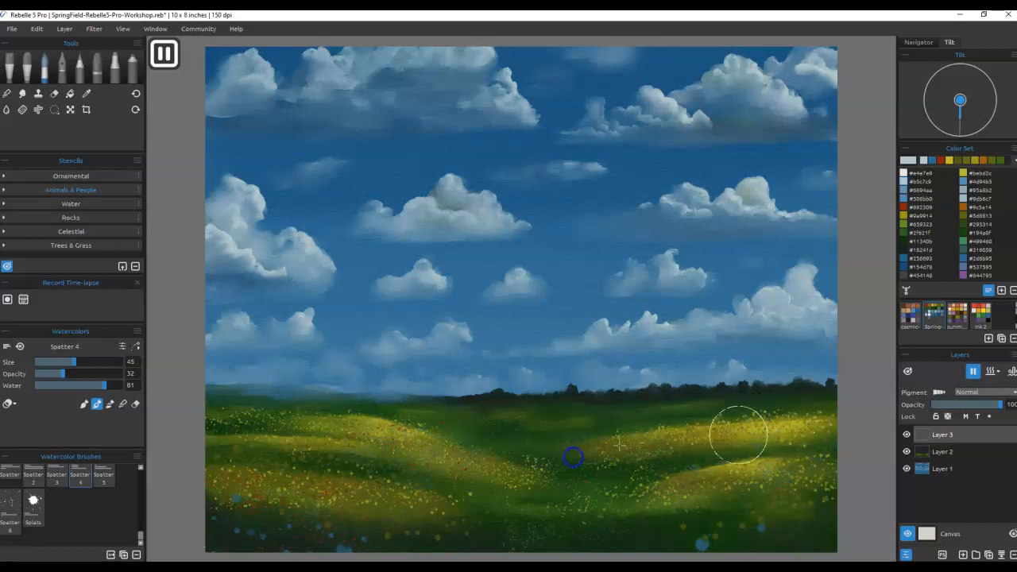
key(e)
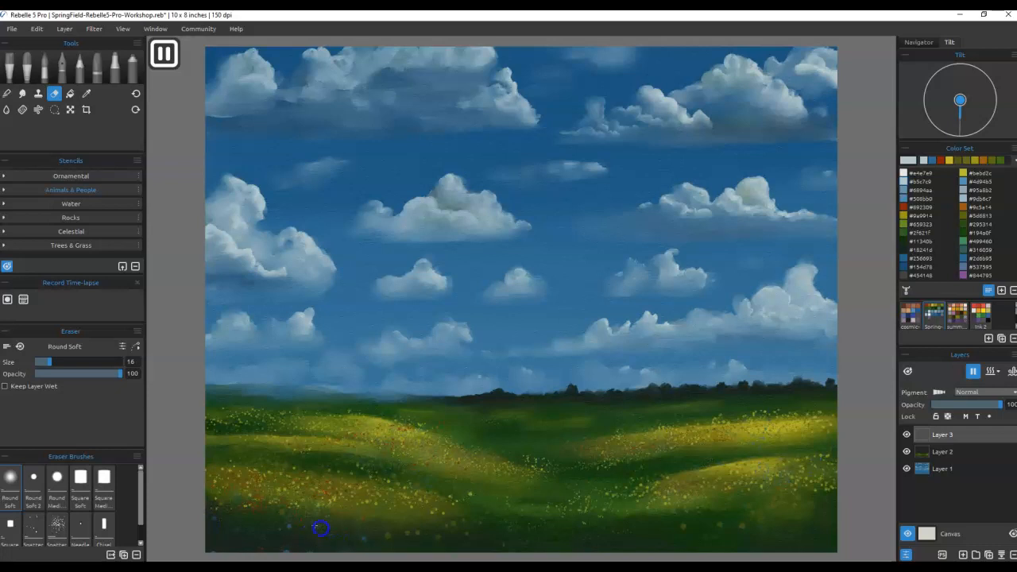
Step: Add a new empty layer directly above Layer 2
drag(636, 467, 656, 341)
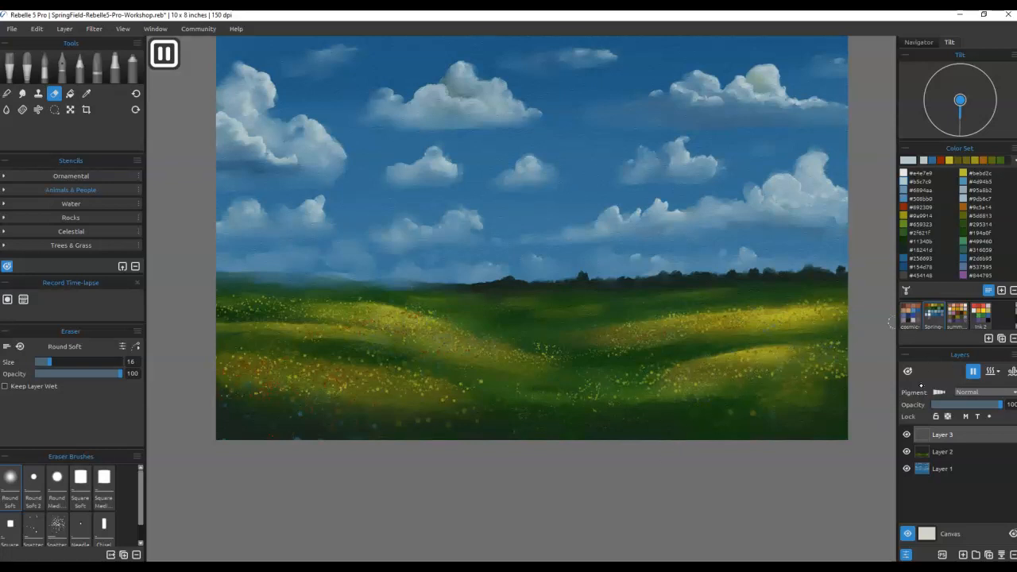
click(946, 452)
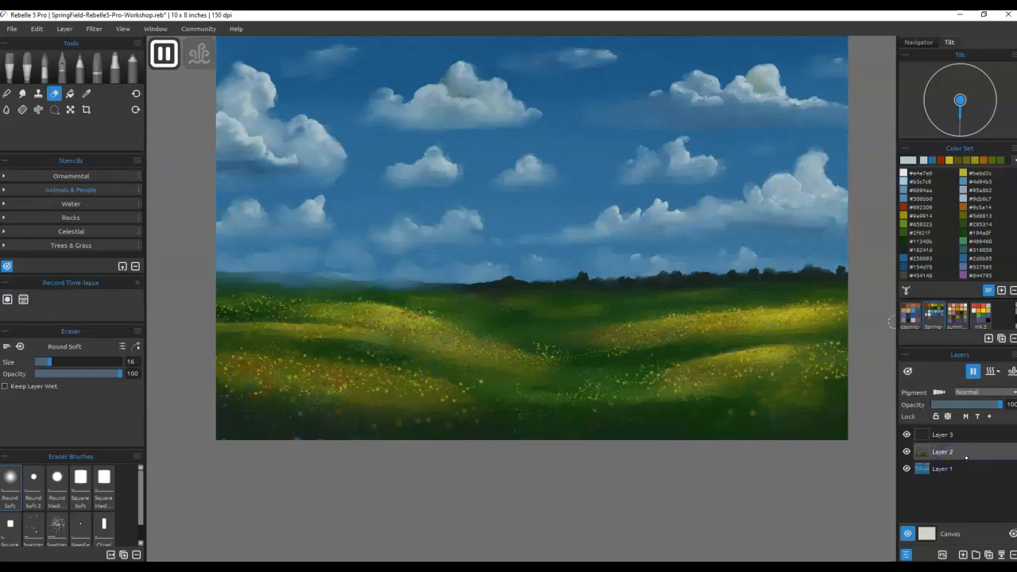
click(963, 554)
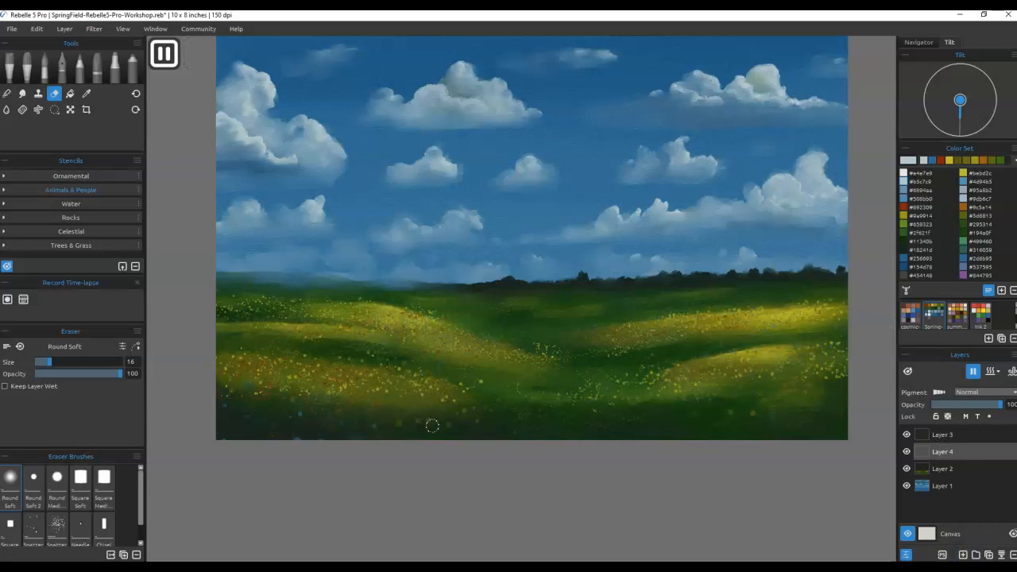
key(p)
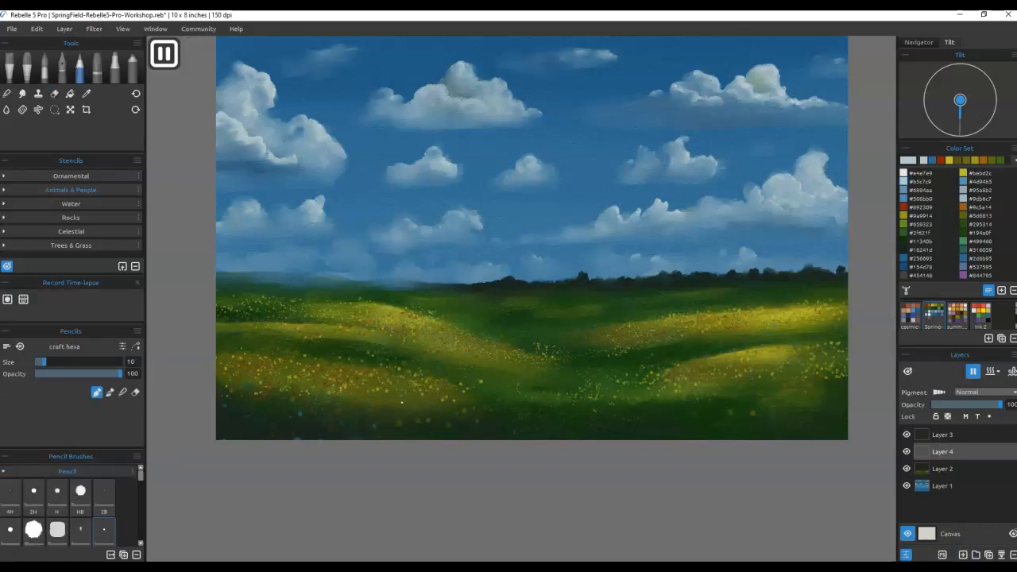
alt+click(385, 423)
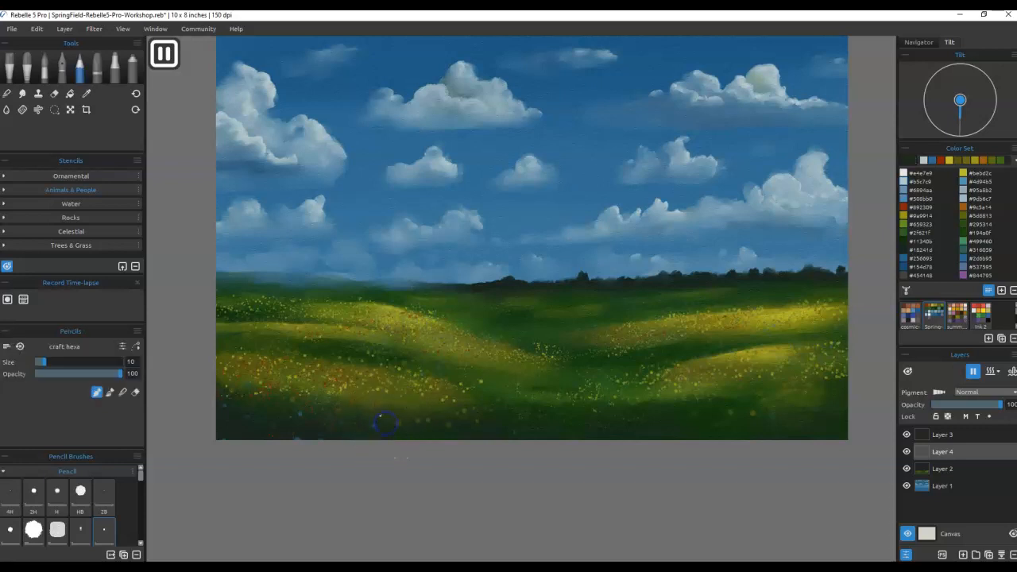
click(401, 391)
click(384, 417)
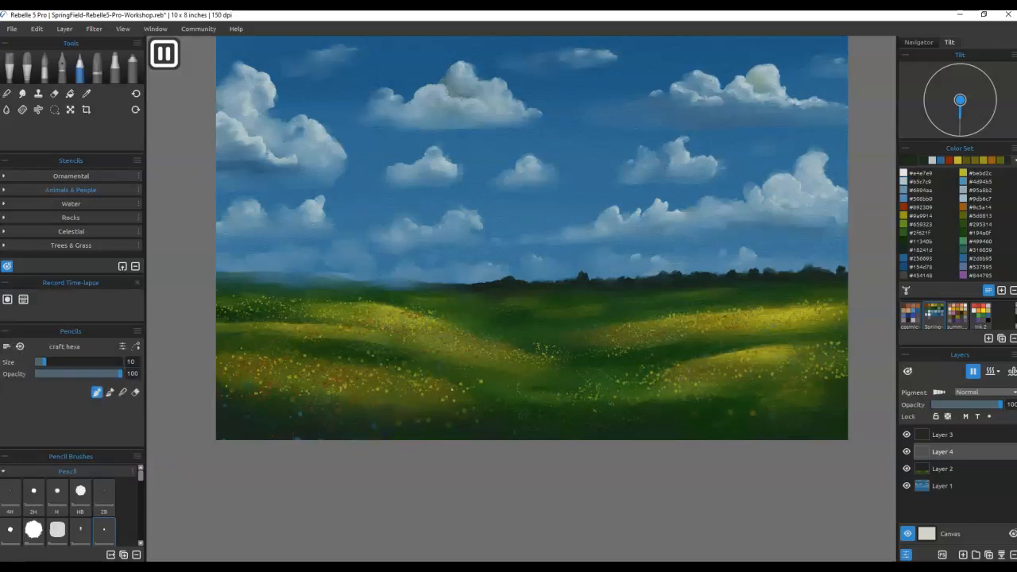
Step: Switch to the Fountain Round ink brush for detailing the lower-left meadow on Layer 4
scroll(391, 450, up, 5)
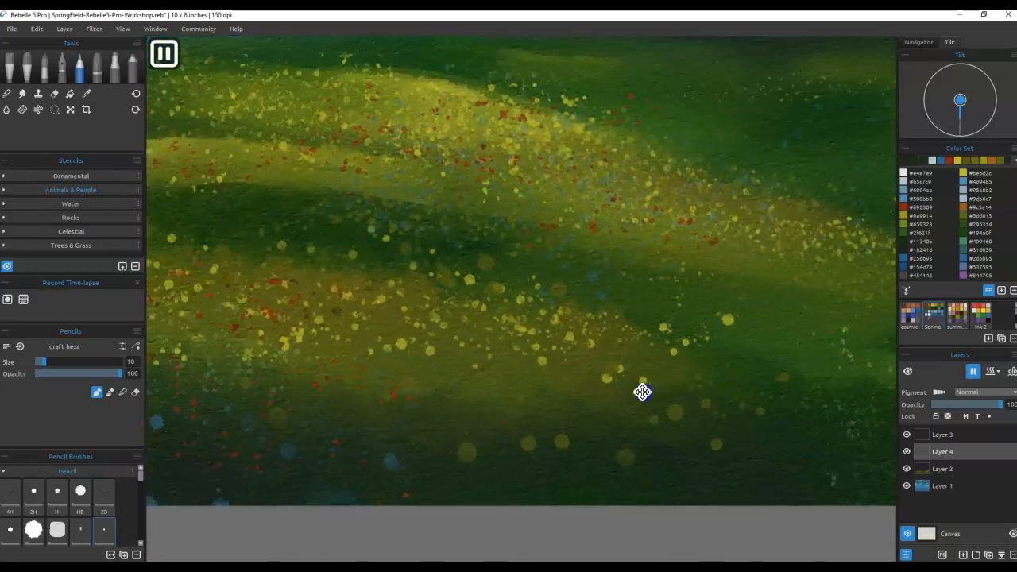
mouse_move(643, 392)
mouse_down()
mouse_move(780, 432)
mouse_move(832, 426)
mouse_up()
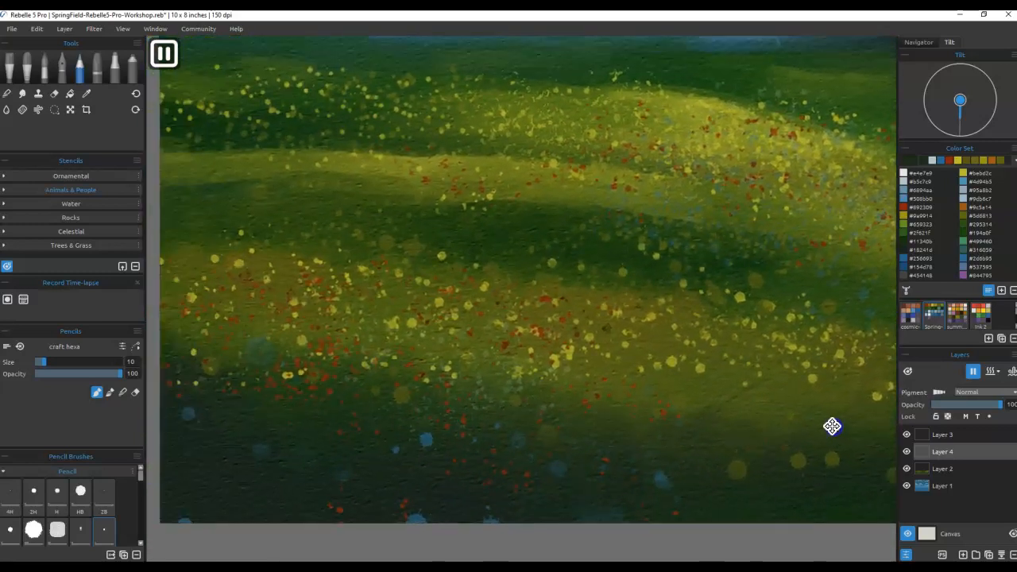
click(61, 75)
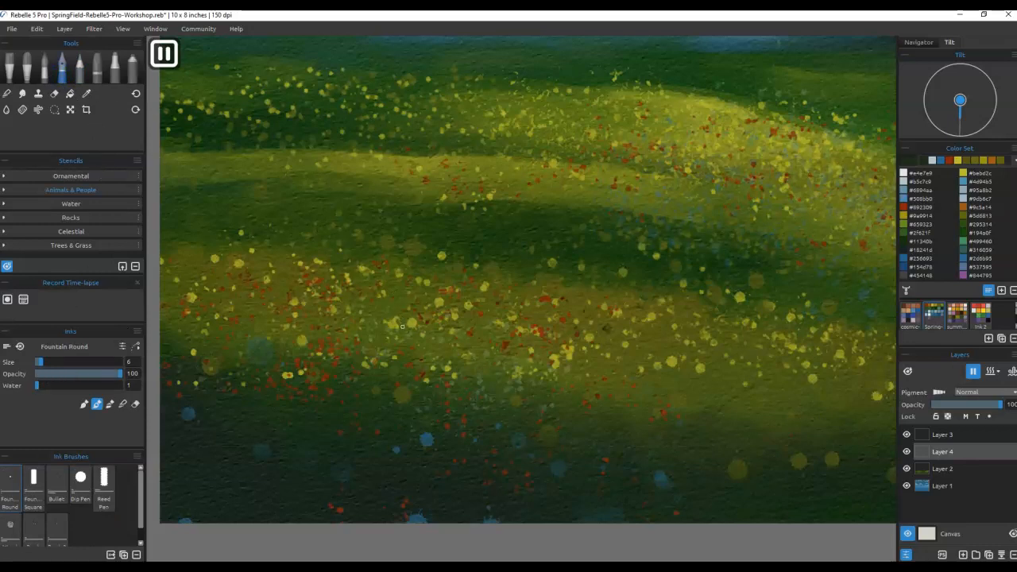
Step: Try thin dark grass blades on the lower slope with the size 6 ink brush, using greens sampled from the meadow
mouse_move(699, 430)
mouse_down()
mouse_move(744, 362)
mouse_move(683, 430)
mouse_up()
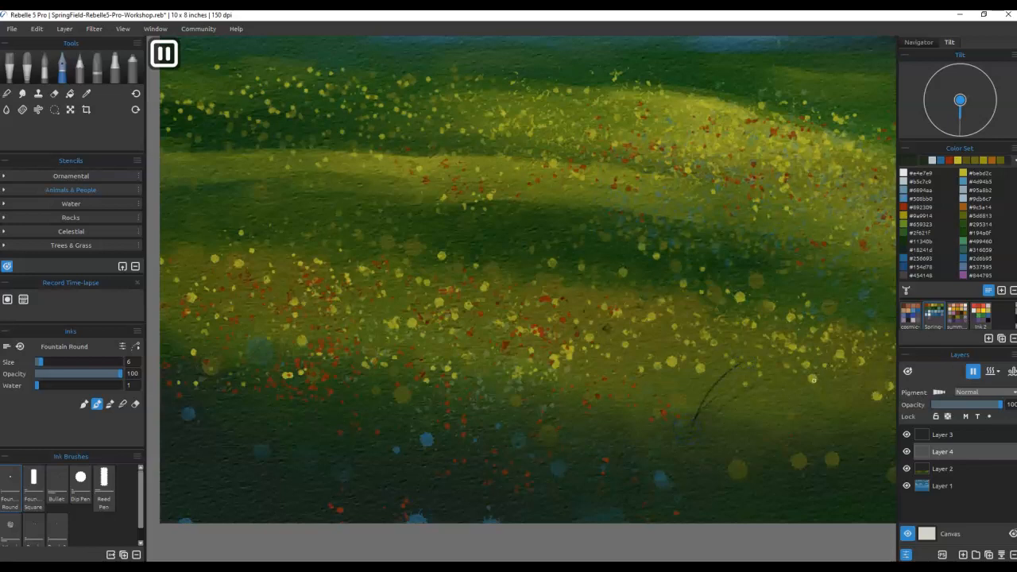
key(ctrl+z)
key(i)
click(755, 411)
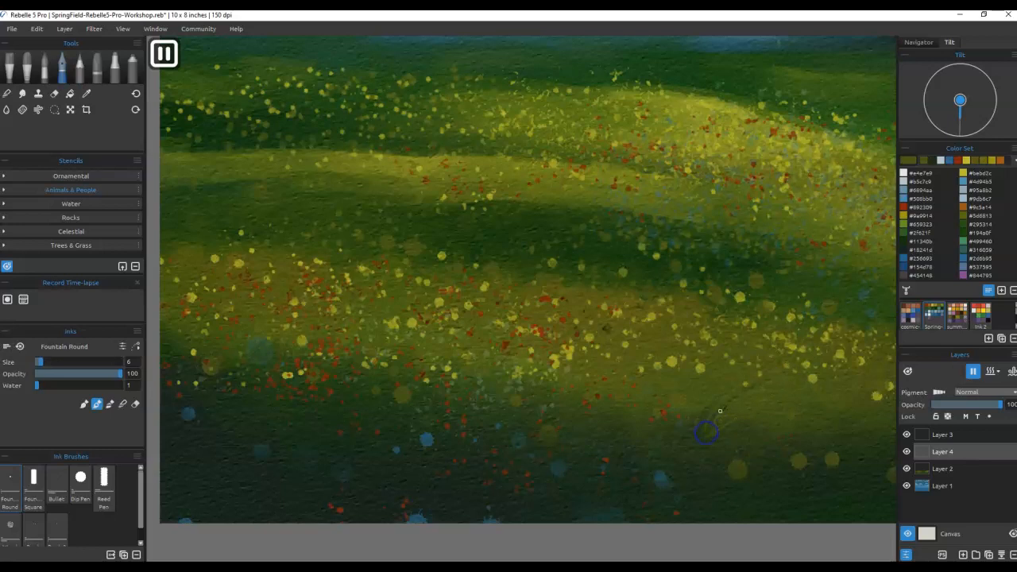
alt+click(692, 455)
drag(706, 430, 749, 402)
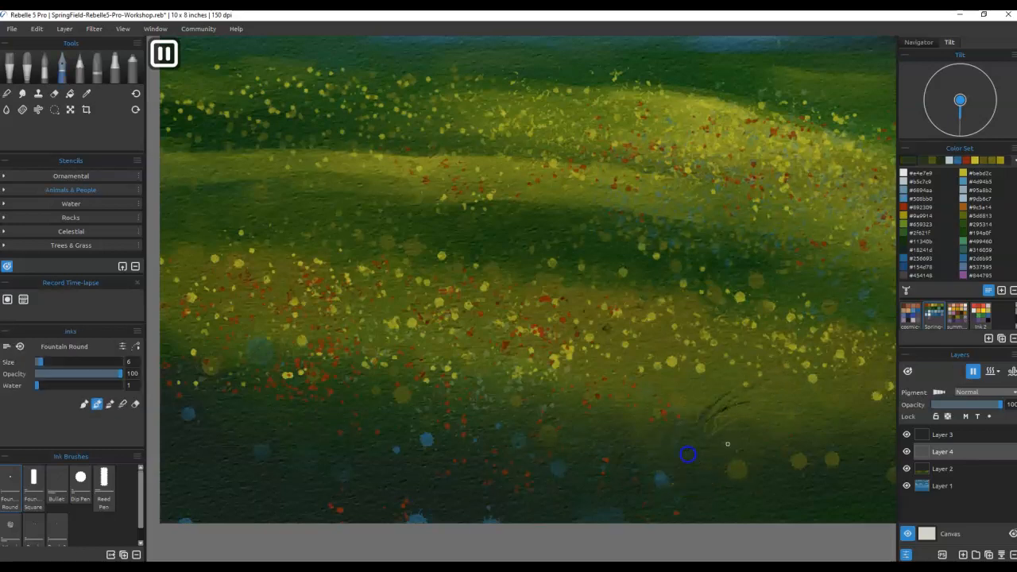
alt+click(713, 503)
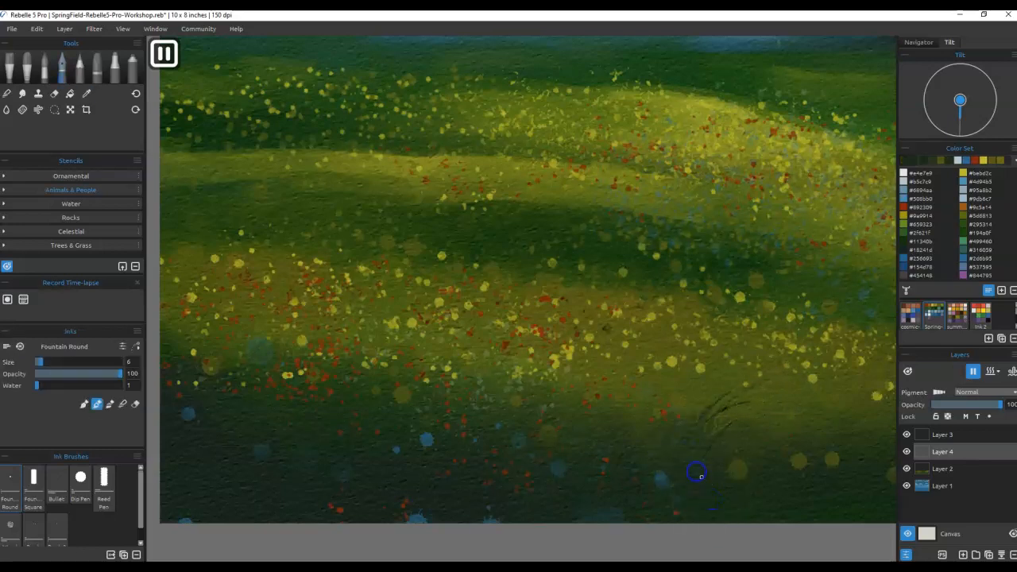
drag(692, 467, 757, 403)
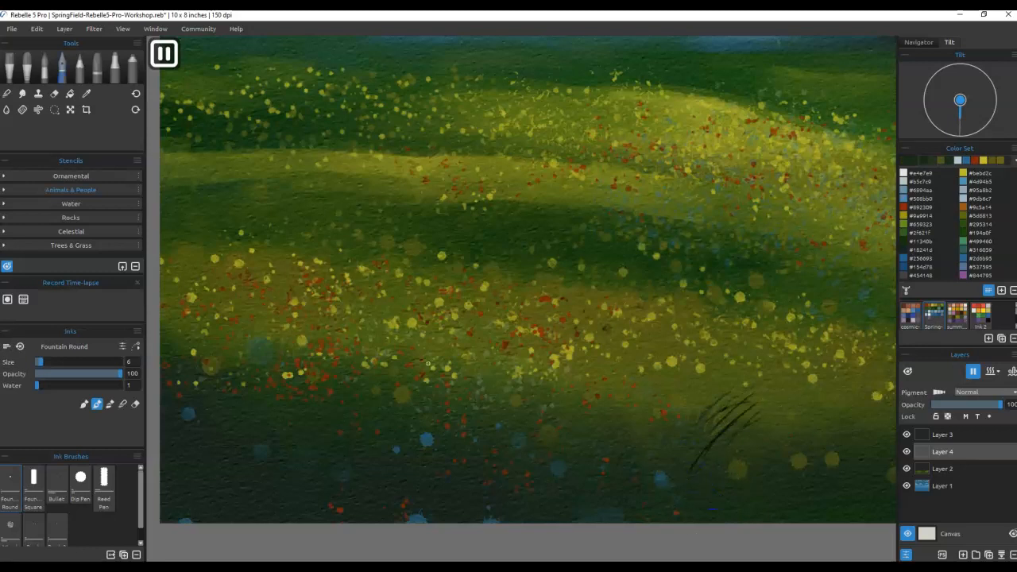
Step: Lower the ink brush opacity to 38 and clear all trial grass strokes from Layer 4
drag(54, 371, 83, 371)
click(68, 373)
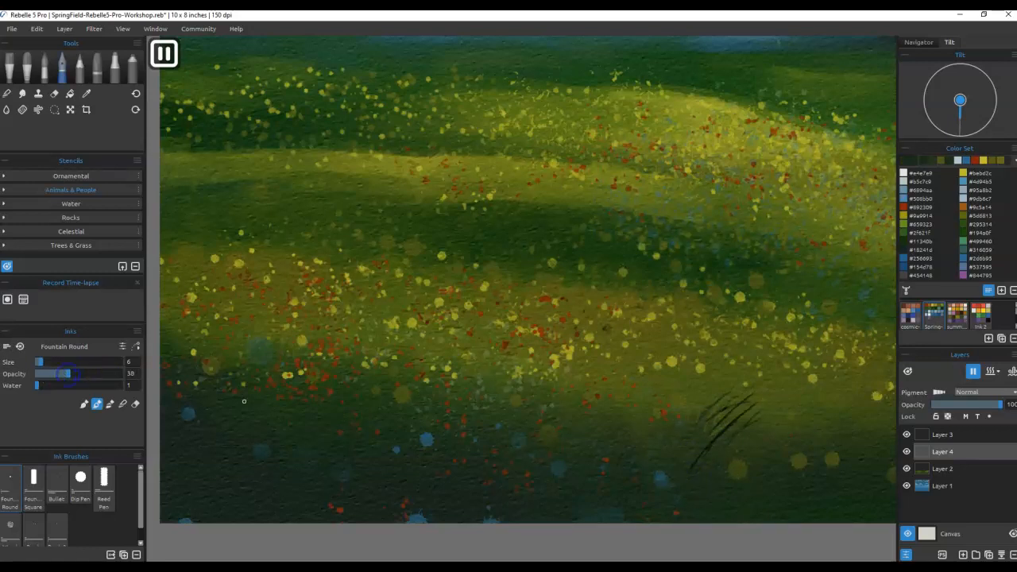
drag(636, 425, 666, 393)
key(ctrl+a)
key(Delete)
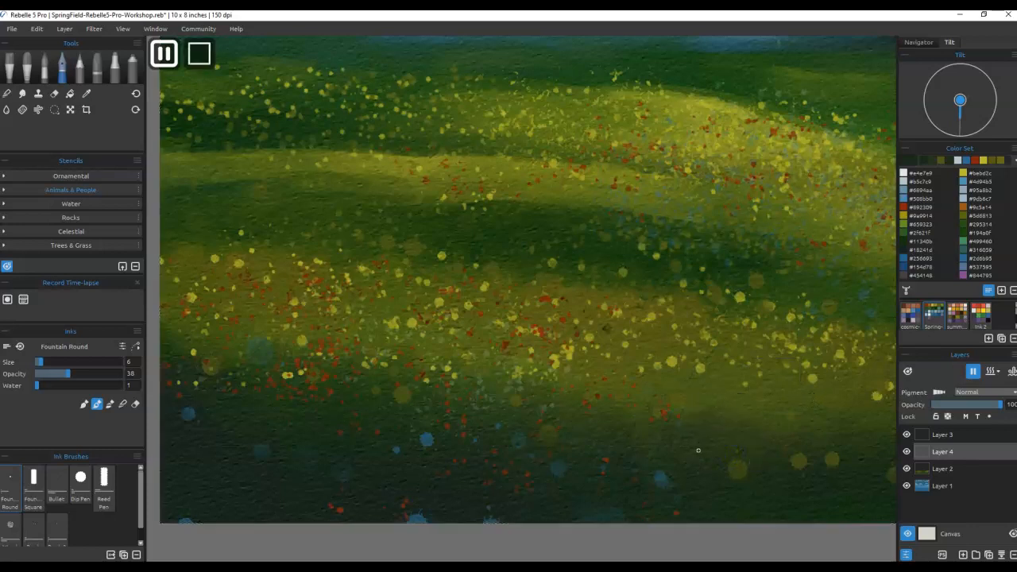
key(ctrl+d)
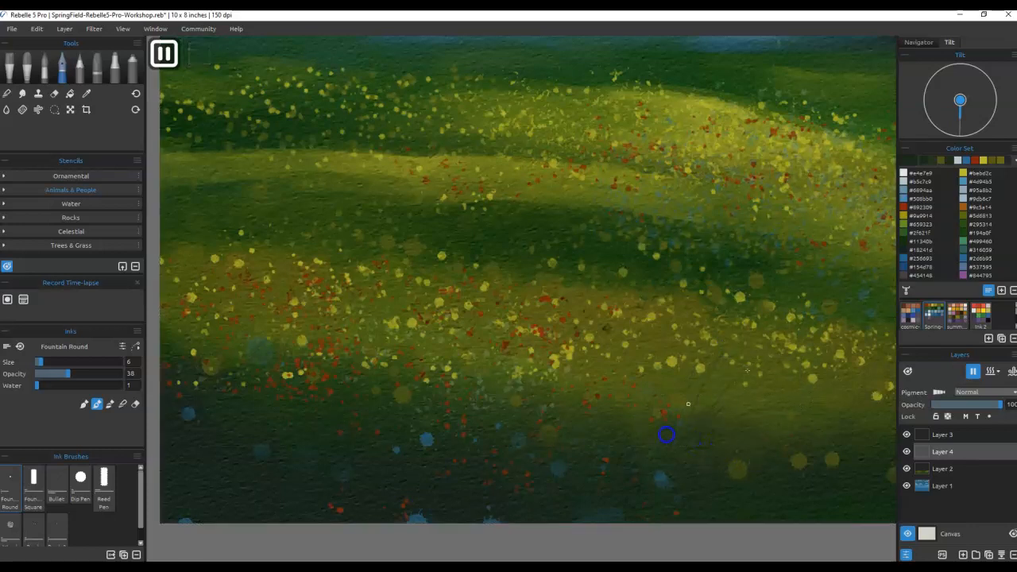
Step: Paint faint grass blades across the left hills and bright ridge in sampled olive, dark green and yellow, reducing the brush size to 2
alt+click(661, 325)
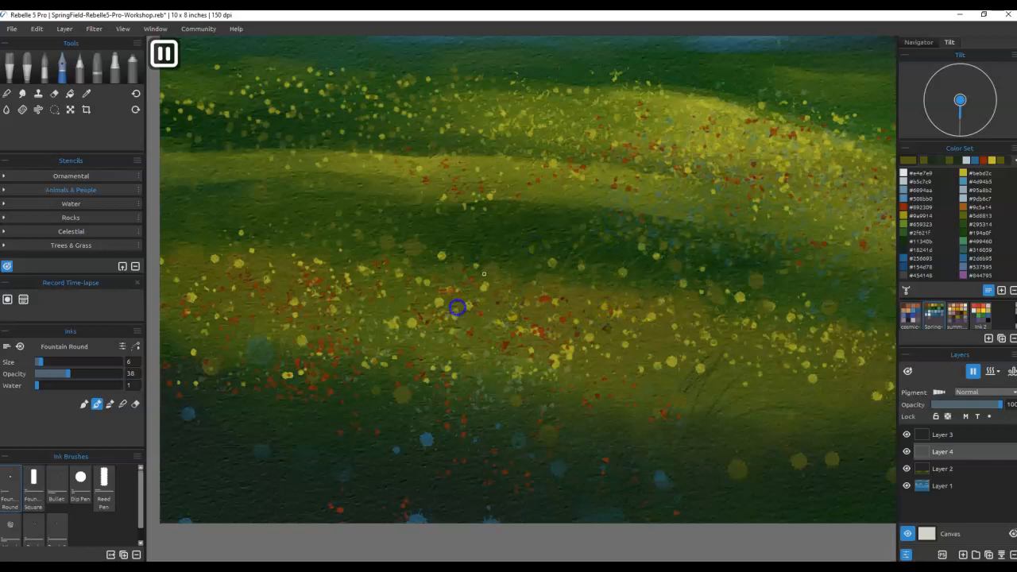
alt+click(508, 227)
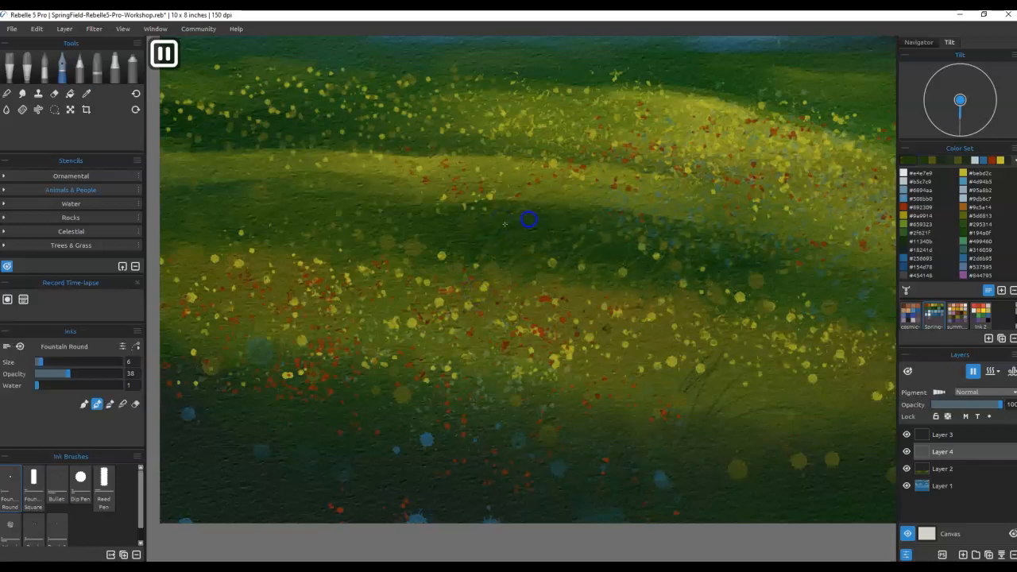
key([)
key([)
key([)
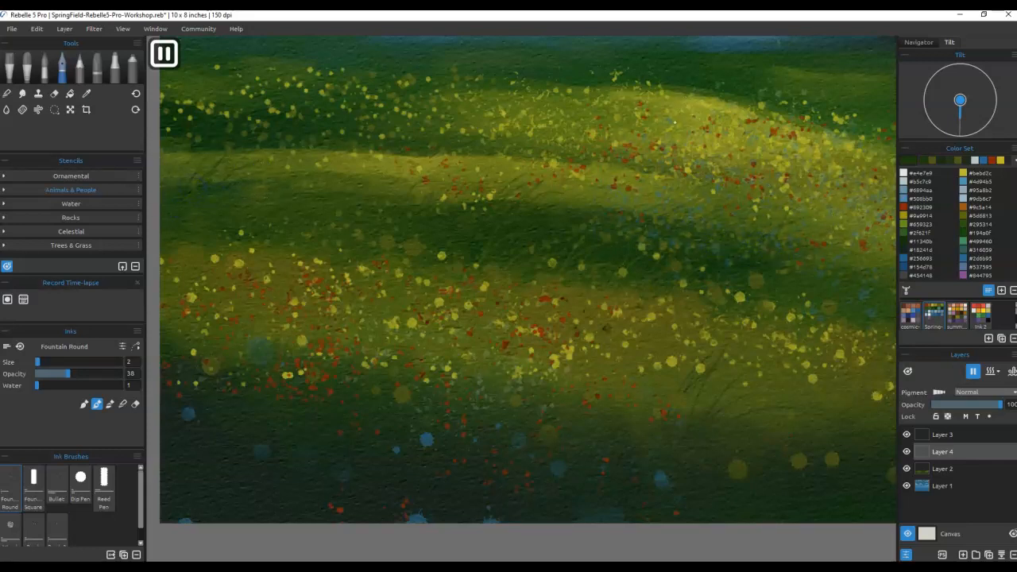
alt+click(682, 103)
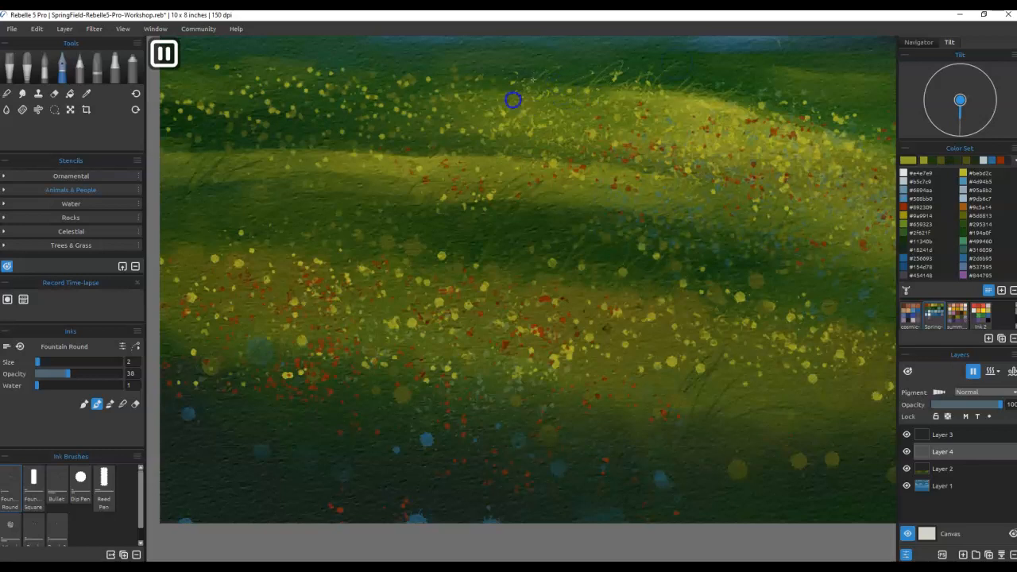
Step: Add fine grass blades along the lower edge of the foreground flower patch in olive and dark green sampled from the painting
scroll(473, 307, down, 2)
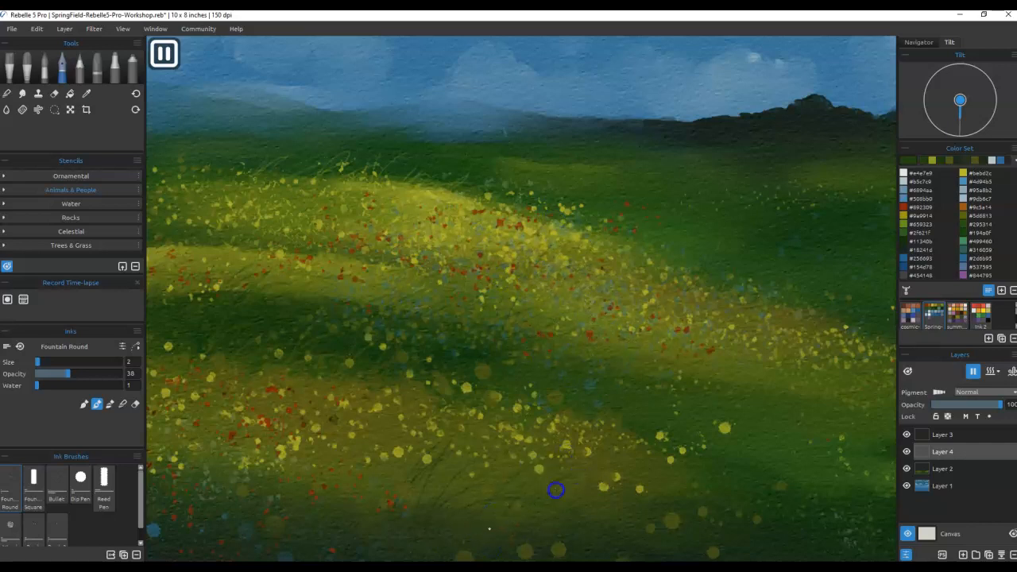
drag(557, 488, 635, 281)
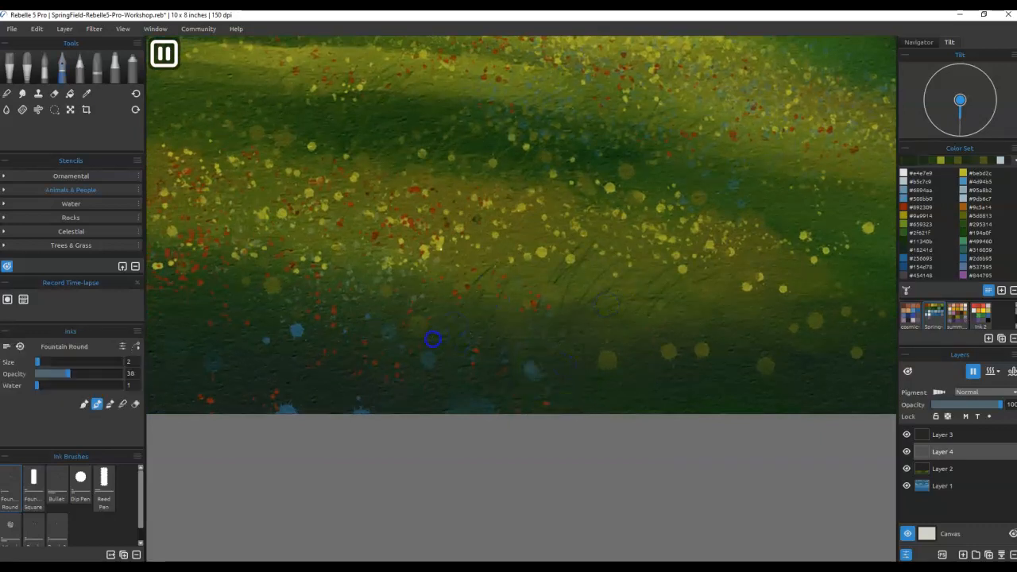
alt+click(479, 245)
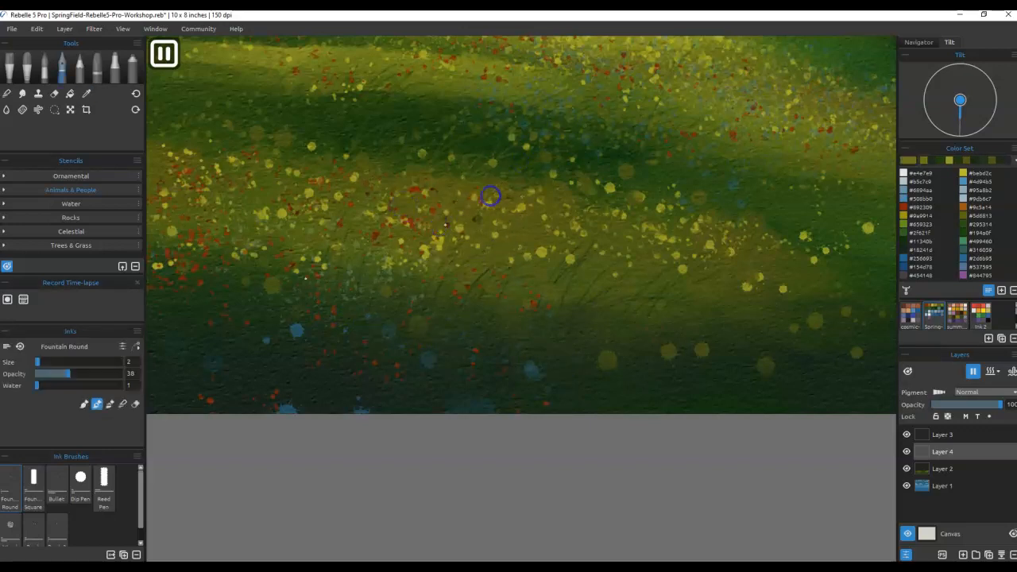
drag(244, 289, 249, 278)
alt+click(220, 401)
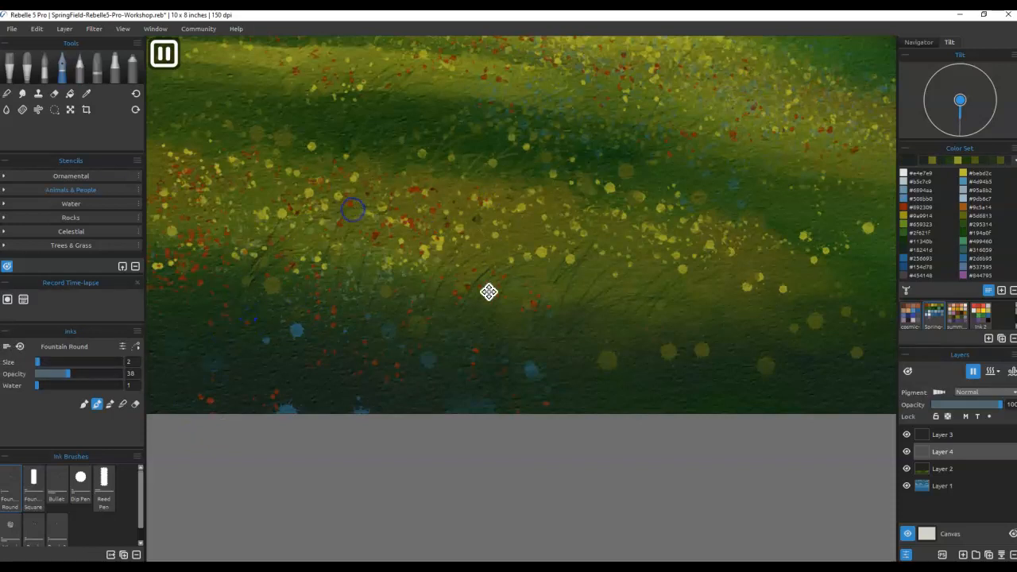
Step: Paint fine grass blades along the dark lower edge of the far-left flower patch in dark green and olive sampled from the meadow
drag(489, 292, 697, 304)
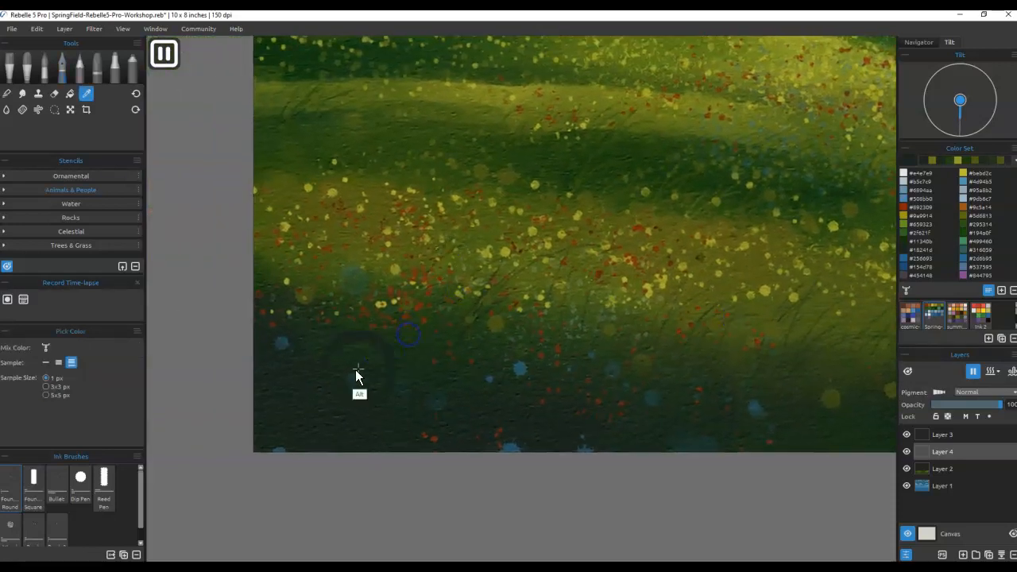
alt+click(316, 382)
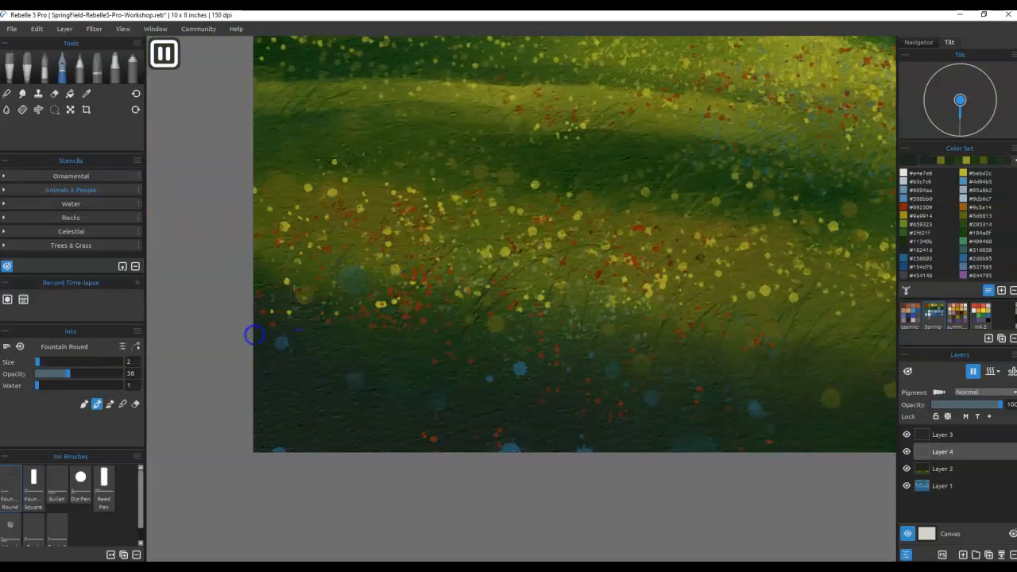
alt+click(288, 201)
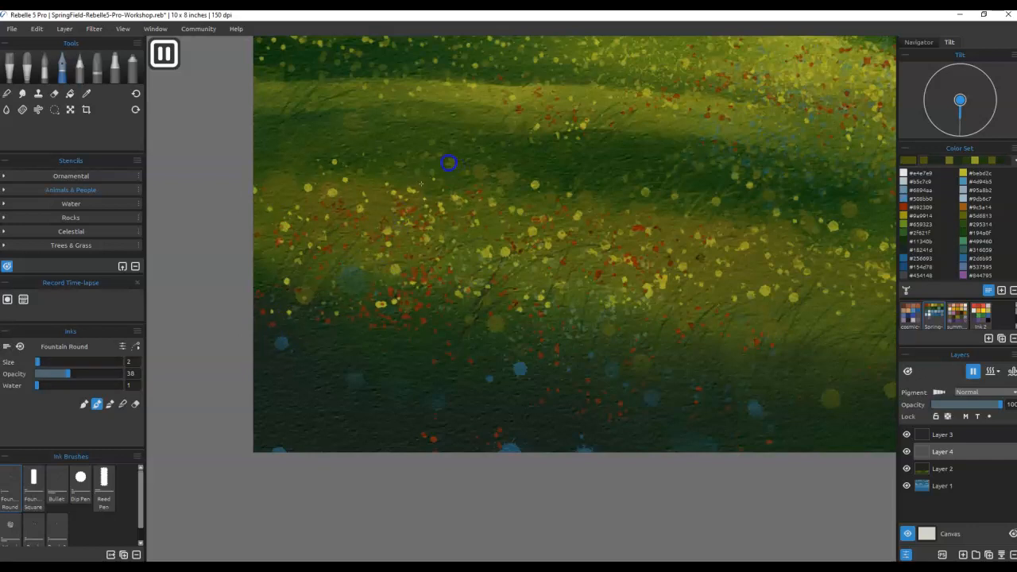
alt+click(551, 340)
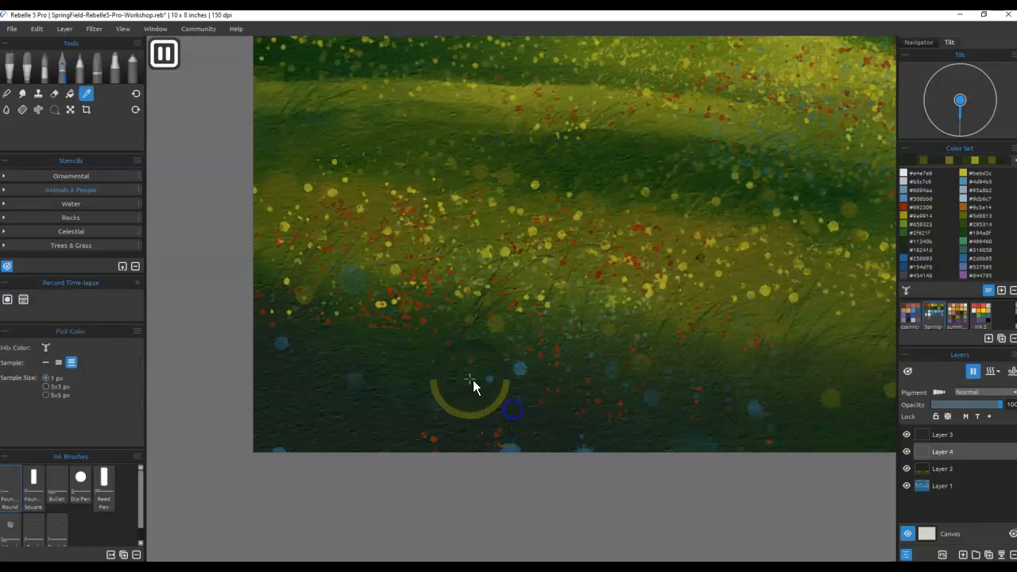
alt+click(418, 356)
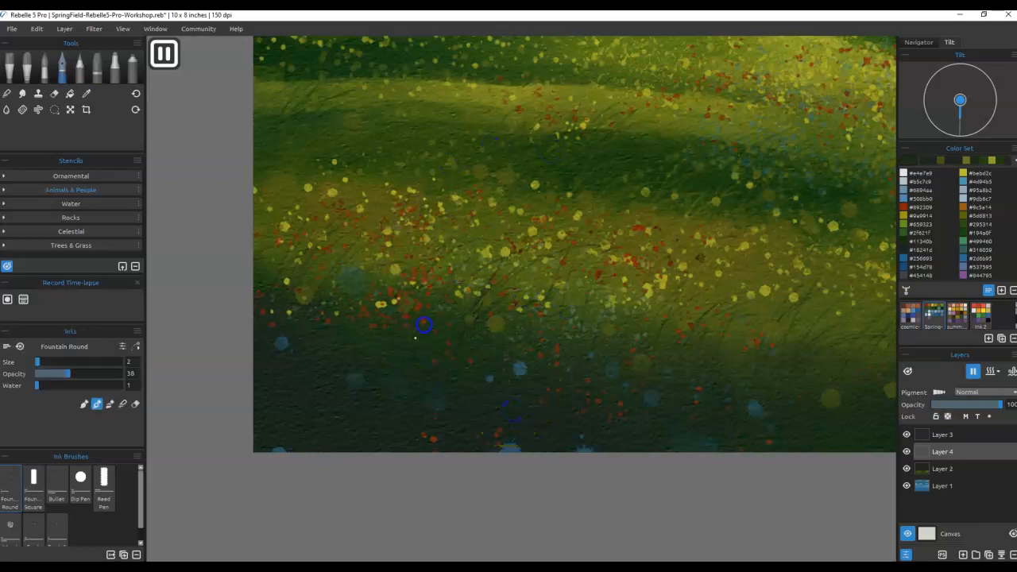
Step: Add faint grass blades around the right end of the foreground flower patch in olive and dark green sampled nearby
drag(739, 347, 484, 304)
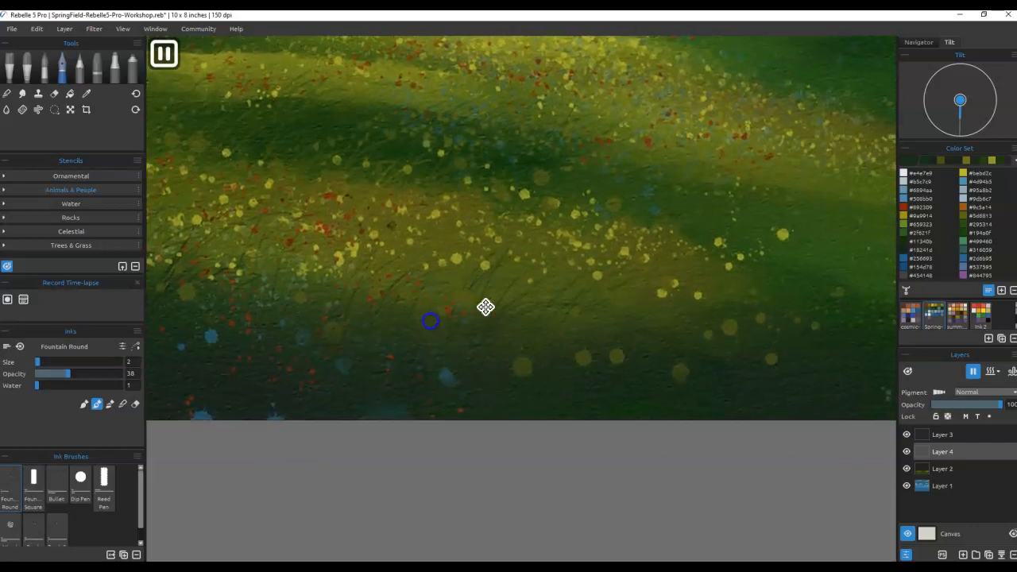
alt+click(677, 290)
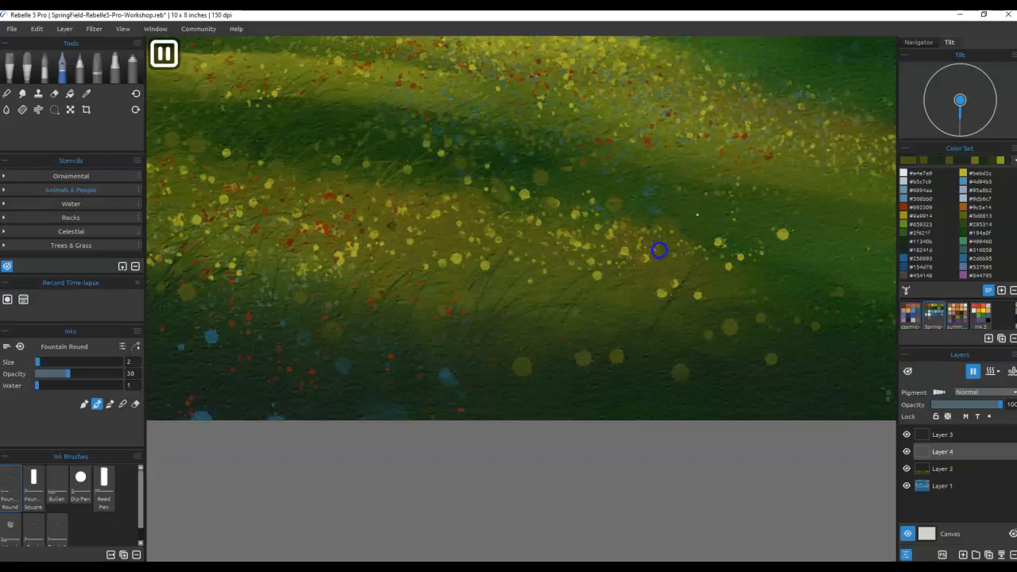
alt+click(738, 325)
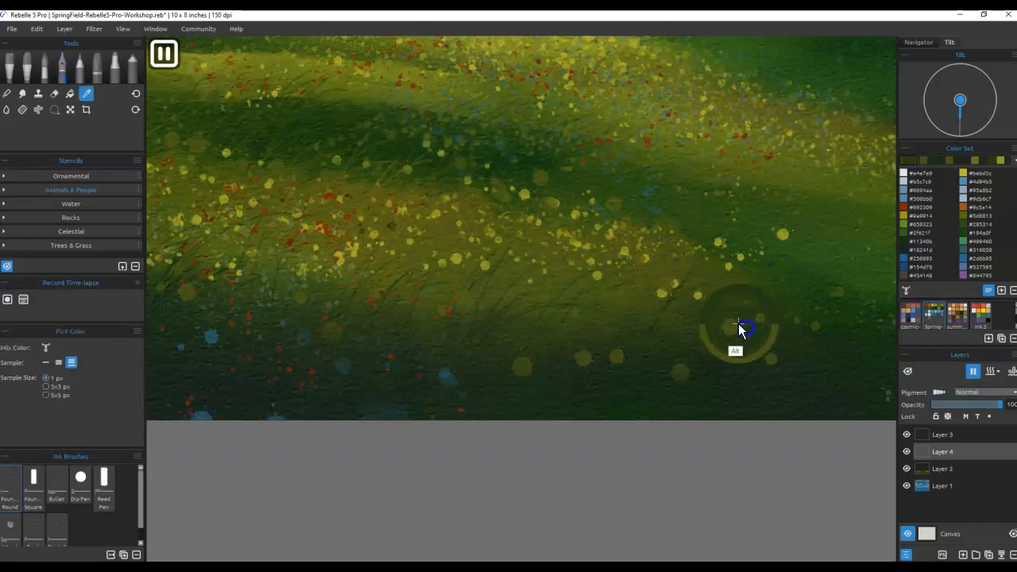
alt+click(715, 382)
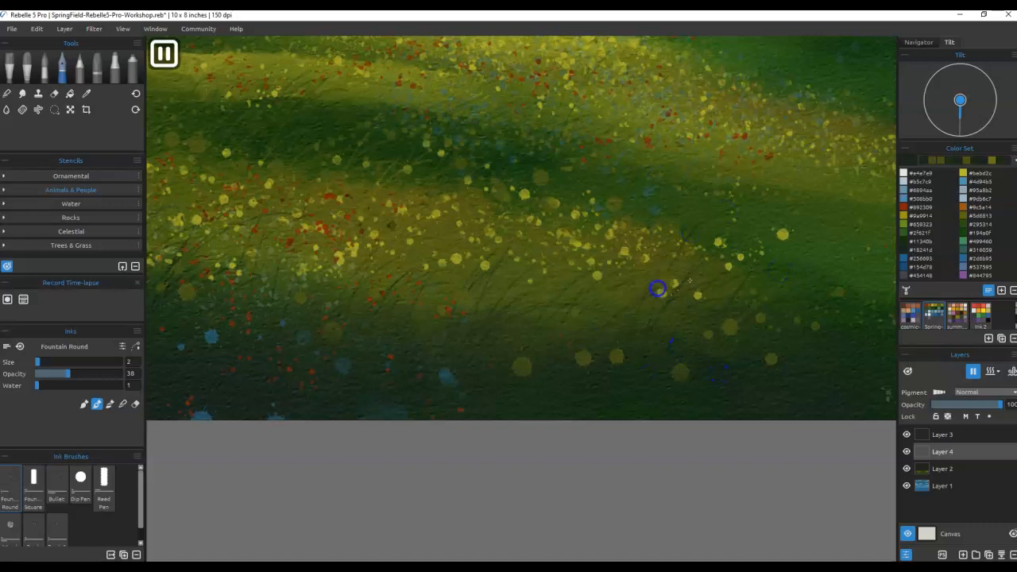
Step: Paint grass blades below the lower right flower mound in dark green and along its bright crest in sampled yellow-olive
drag(767, 322, 338, 395)
alt+click(538, 439)
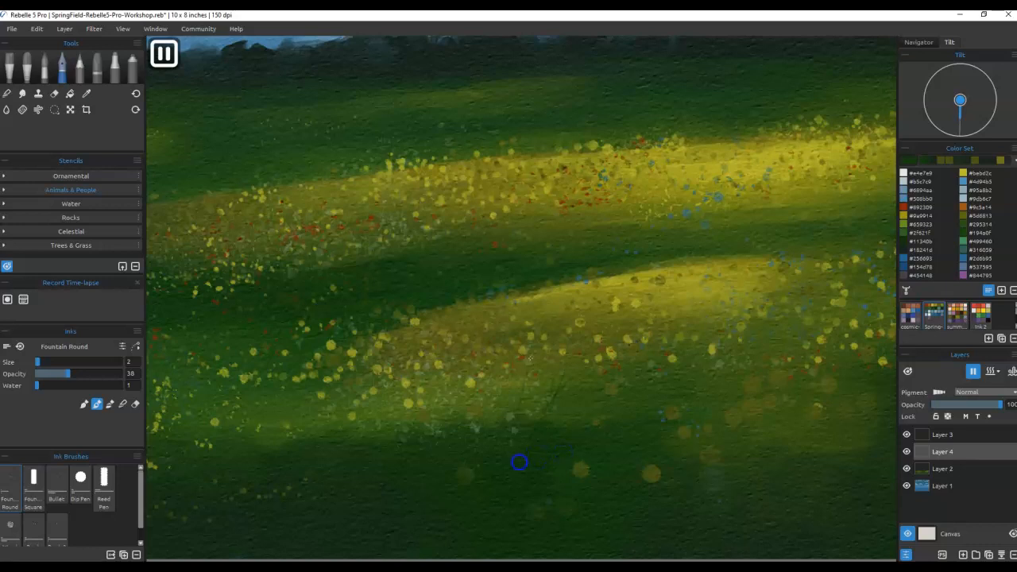
alt+click(334, 454)
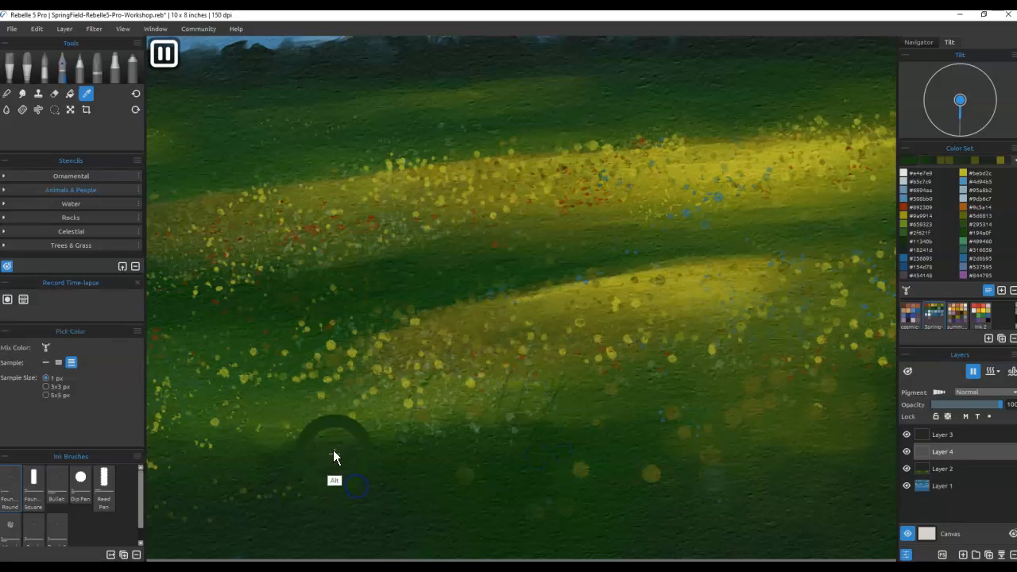
alt+click(666, 278)
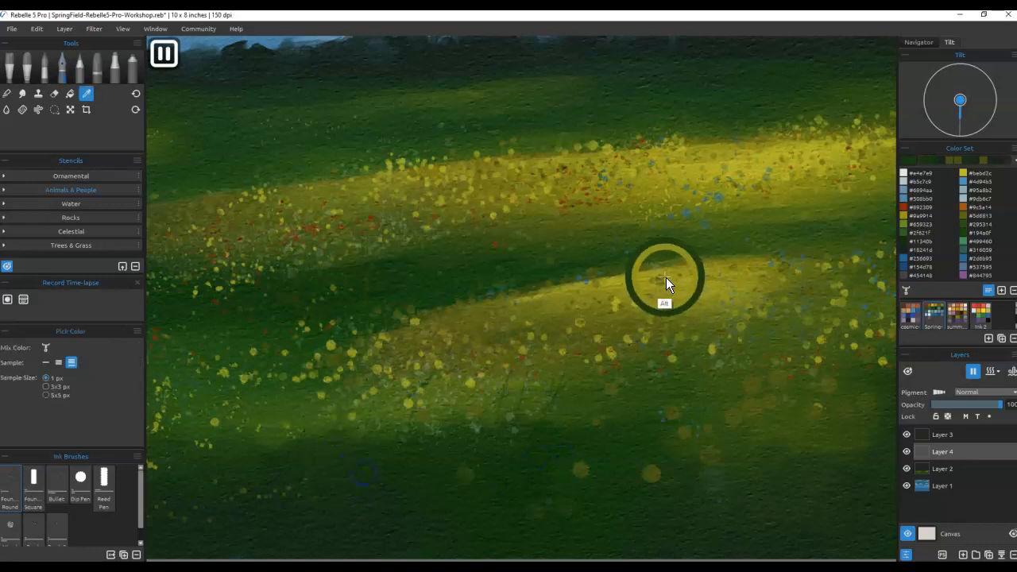
drag(610, 280, 524, 298)
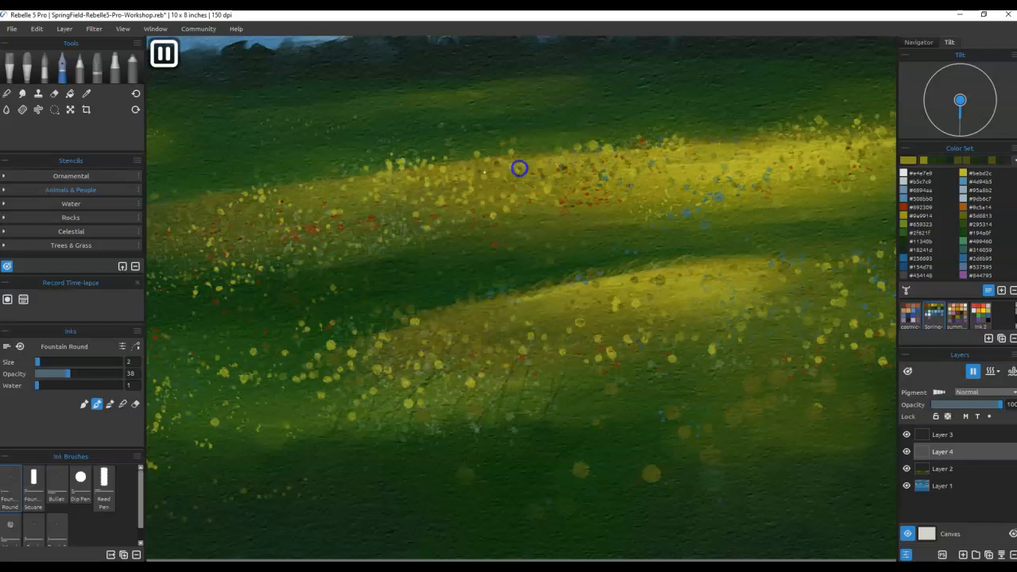
alt+click(442, 169)
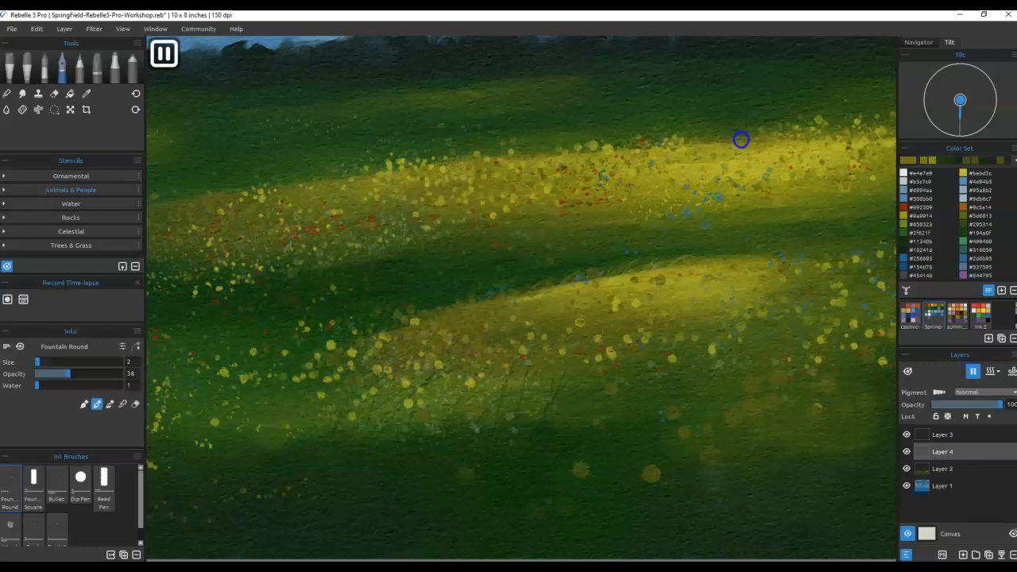
alt+click(752, 280)
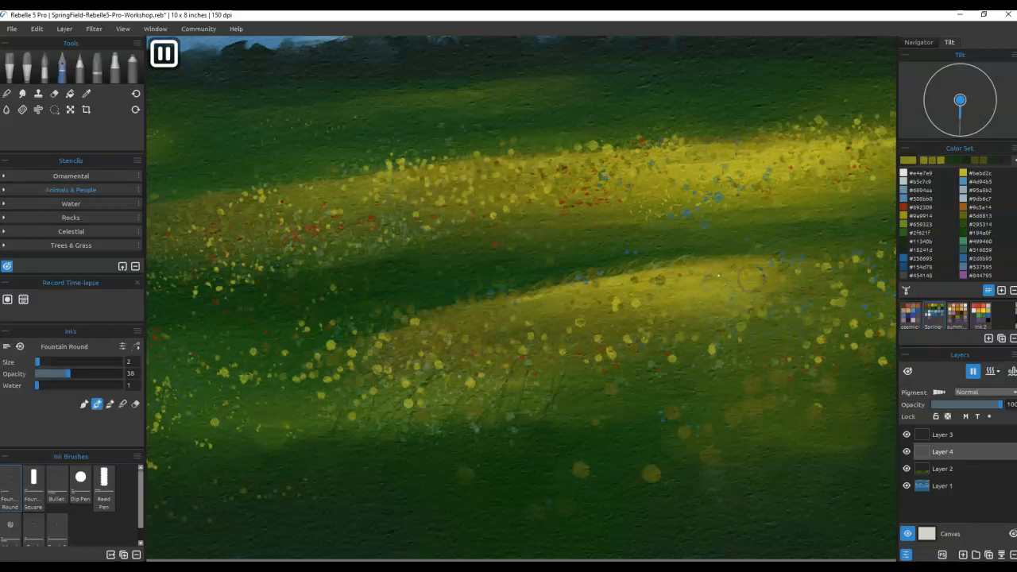
Step: Sample dark green from the shadow and sweep slanted grass blades up through the lower right mound's bottom edge
drag(716, 366, 497, 322)
scroll(497, 322, up, 2)
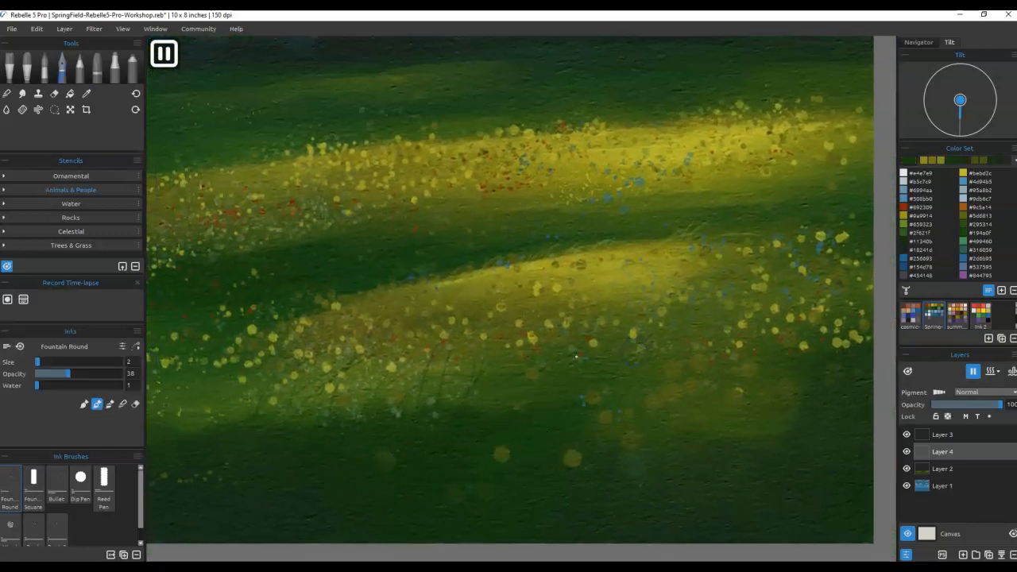
alt+click(332, 504)
drag(327, 507, 404, 371)
drag(297, 475, 388, 365)
mouse_move(319, 416)
mouse_down()
mouse_move(354, 354)
mouse_move(316, 355)
mouse_up()
drag(254, 403, 288, 355)
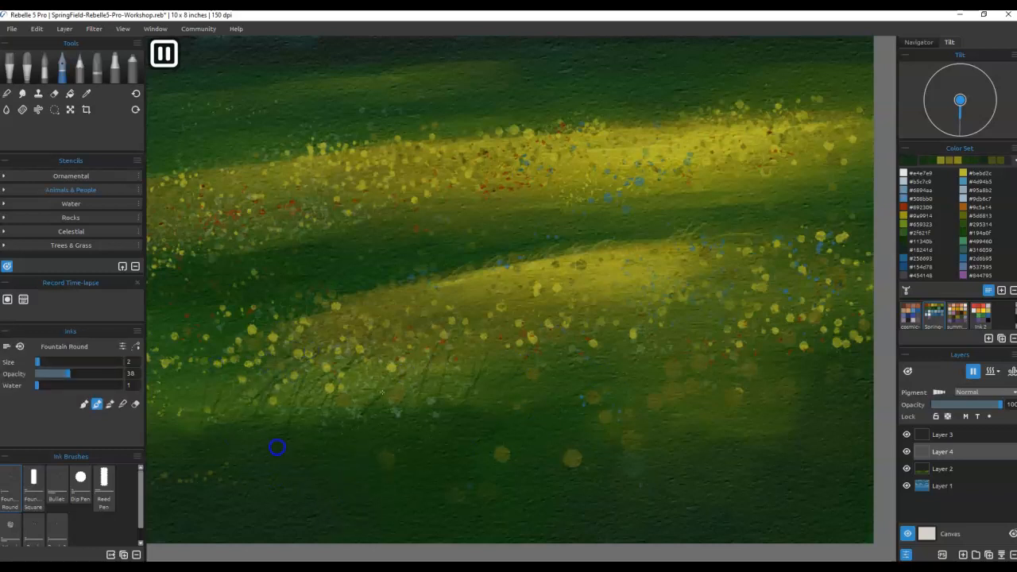
Step: Extend the grass across the lower right mound's left end with blades in a green sampled beside it
alt+click(194, 402)
drag(194, 404, 237, 353)
mouse_move(241, 388)
mouse_down()
mouse_move(269, 392)
mouse_move(338, 340)
mouse_up()
drag(308, 391, 355, 357)
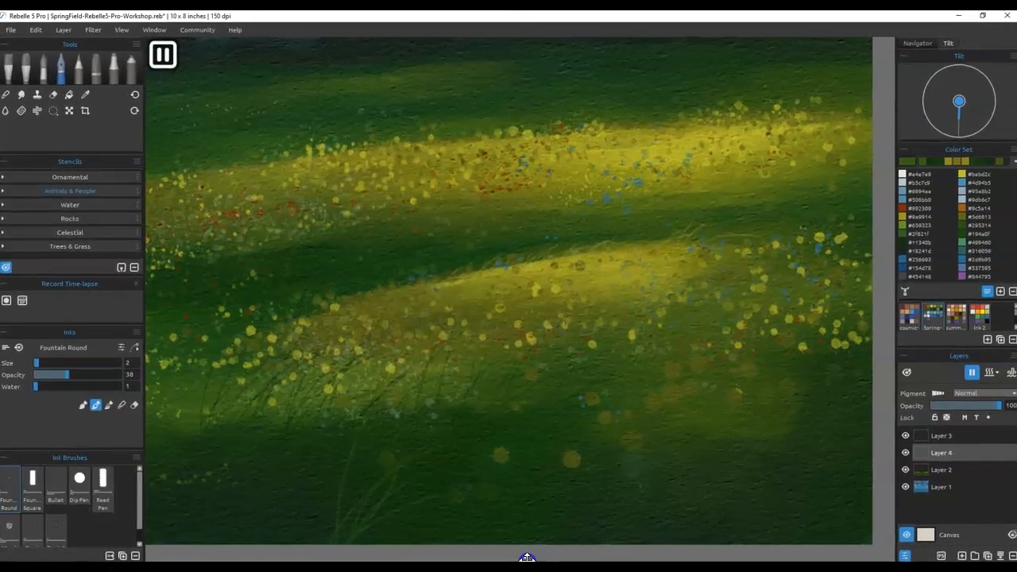
Step: Paint tall light green grass blades rising from the painting's bottom edge below the right mound, enlarging the ink brush to size 8
drag(580, 462, 705, 275)
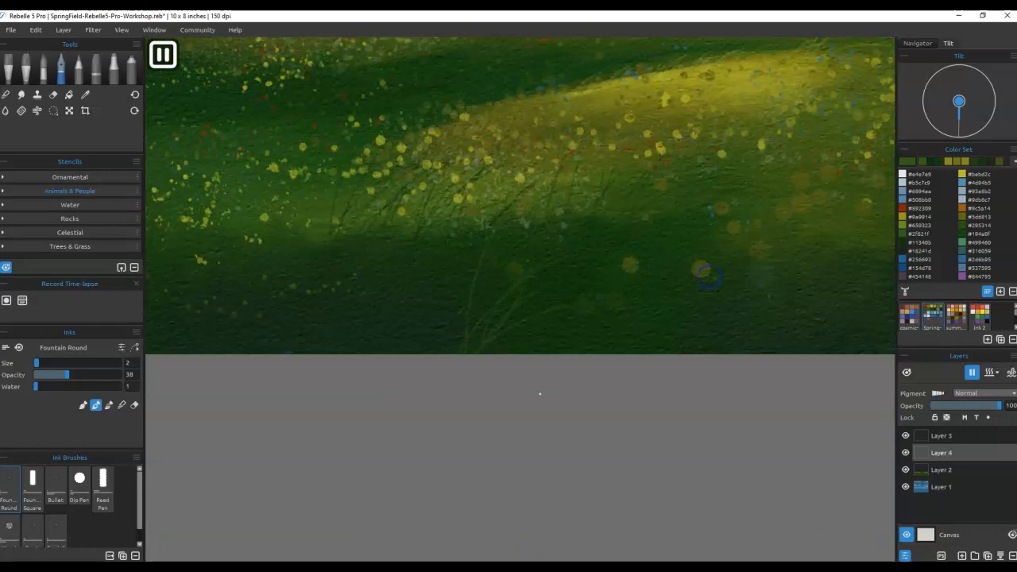
mouse_move(540, 388)
mouse_down()
mouse_move(624, 253)
mouse_move(570, 270)
mouse_move(618, 336)
mouse_move(636, 307)
mouse_move(625, 280)
mouse_up()
drag(334, 402, 430, 225)
drag(354, 389, 372, 299)
mouse_move(359, 356)
mouse_down()
mouse_move(474, 239)
mouse_move(509, 236)
mouse_move(609, 395)
mouse_up()
drag(557, 446, 612, 416)
drag(504, 513, 489, 400)
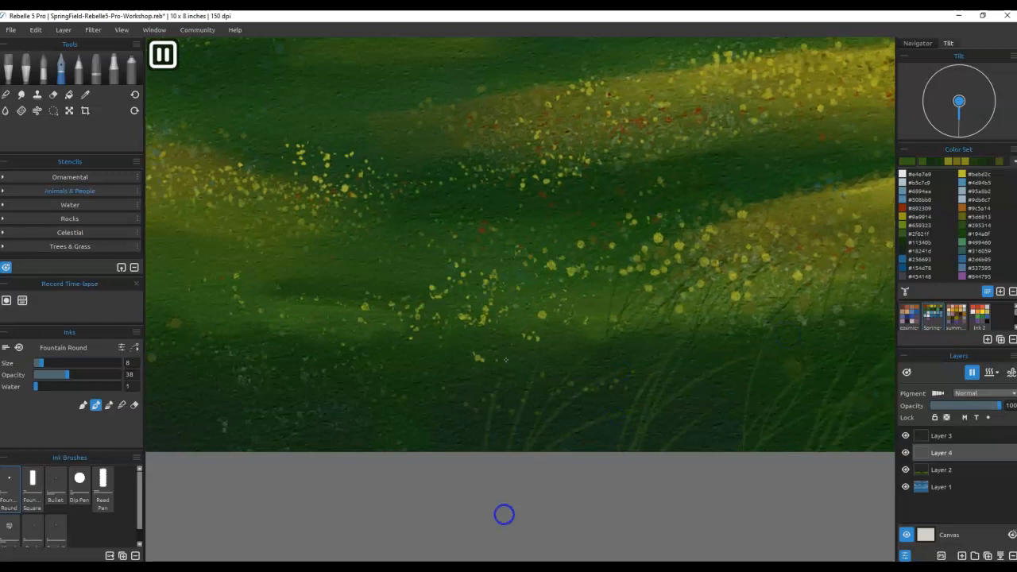
Step: Continue the tall size 8 grass blades along the bottom edge toward the left foreground flower patch
drag(427, 504, 413, 409)
mouse_move(357, 452)
mouse_down()
mouse_move(607, 390)
mouse_move(577, 338)
mouse_move(500, 477)
mouse_up()
drag(611, 399, 513, 477)
drag(469, 367, 447, 477)
drag(426, 375, 424, 469)
drag(408, 388, 406, 478)
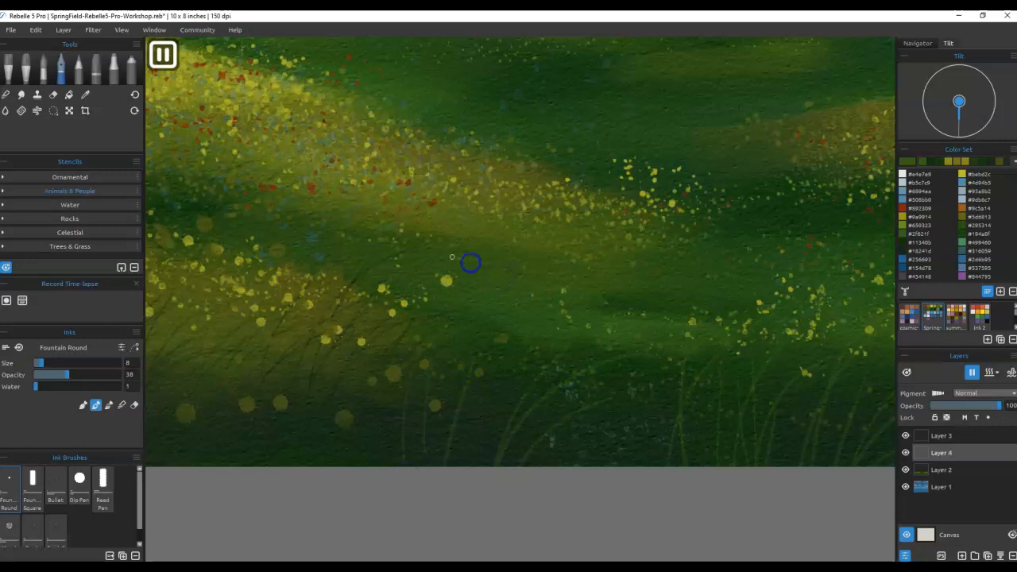
Step: Add a few slanted grass blades in the green dip just beyond the left foreground flower patch
drag(502, 265, 548, 224)
drag(483, 297, 503, 237)
mouse_move(497, 281)
mouse_down()
mouse_move(486, 240)
mouse_move(459, 278)
mouse_up()
Step: Soften the bases of the tall foreground grass blades with the Soft 2 blend brush at size 14
key(n)
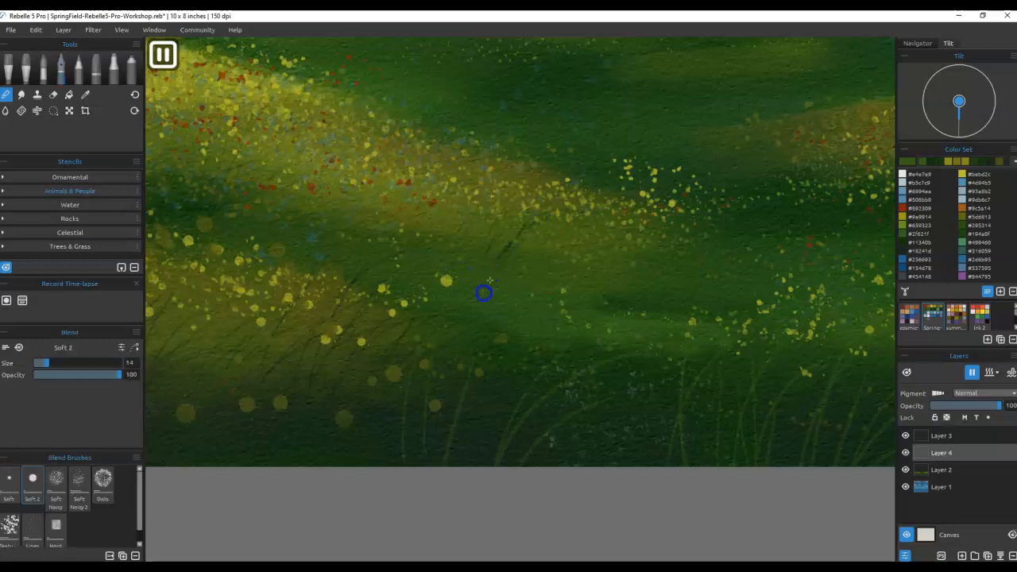
drag(410, 440, 425, 481)
drag(451, 439, 448, 476)
mouse_move(568, 420)
mouse_down()
mouse_move(572, 410)
mouse_move(818, 379)
mouse_up()
drag(543, 400, 787, 410)
drag(752, 342, 717, 368)
key(shift+d)
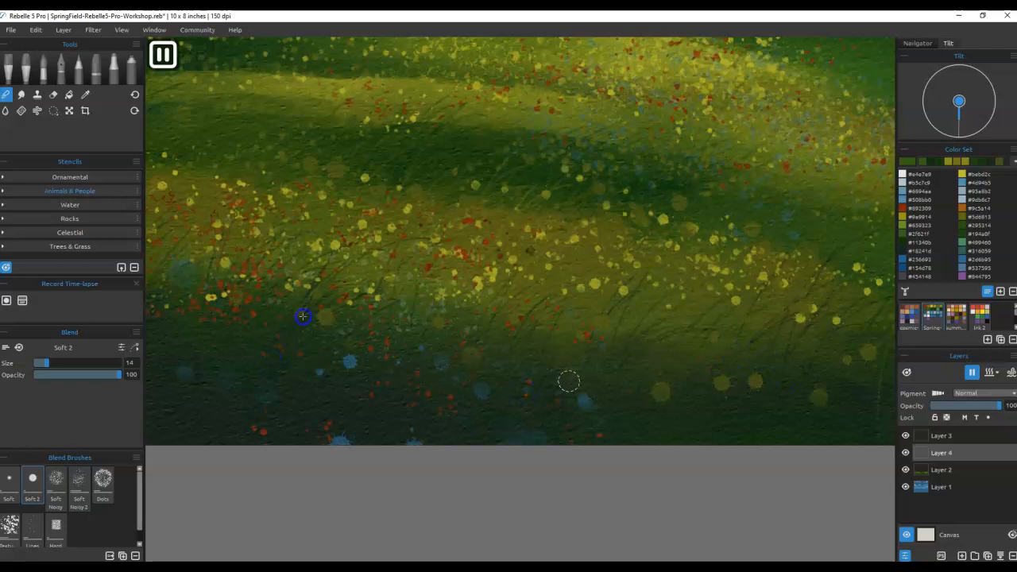
Step: Add subtle green texture to the distant field below the tree line with the Round Soft pastel at size 6, using sampled green
drag(483, 347, 773, 366)
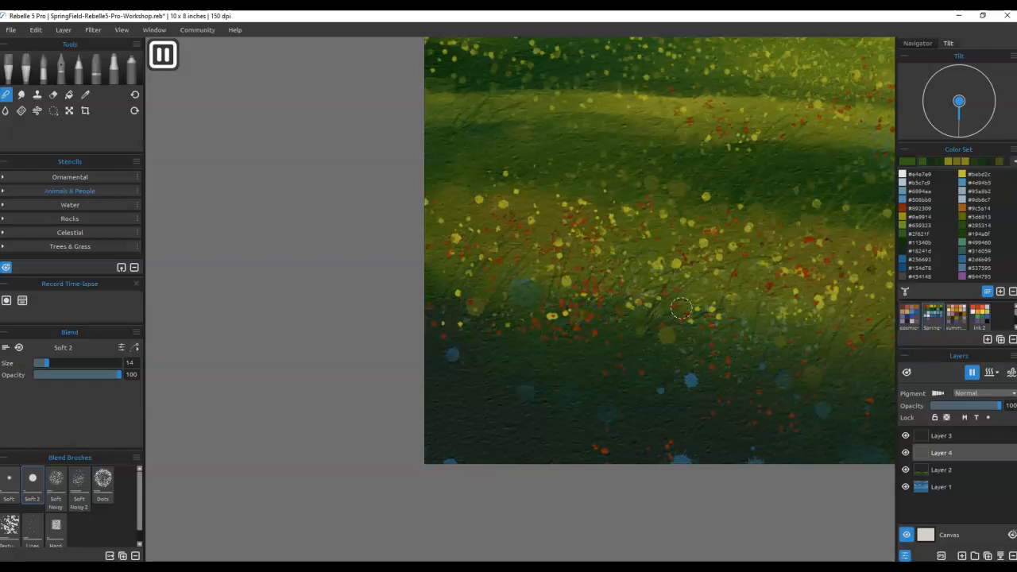
key(ctrl+0)
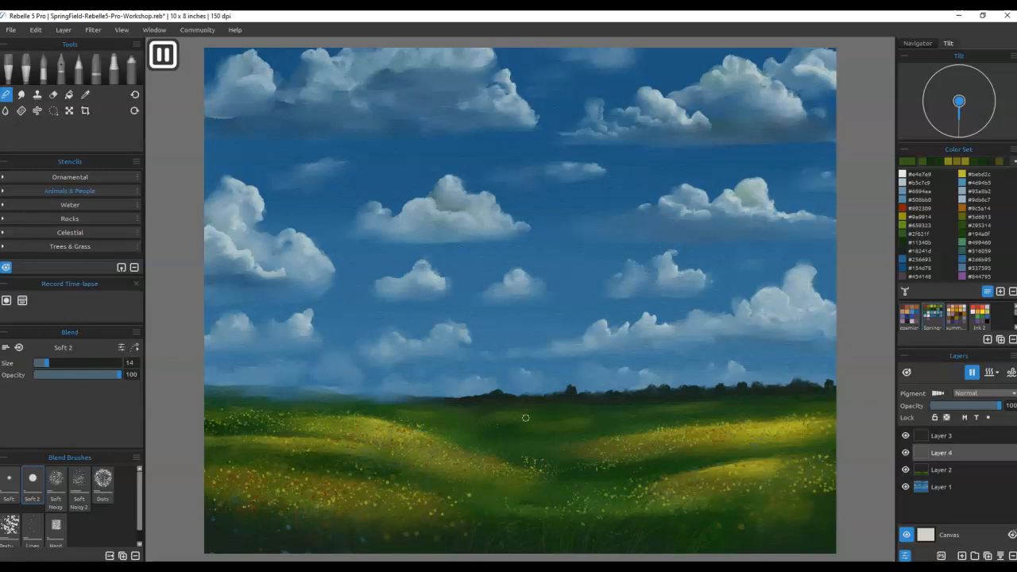
scroll(506, 401, up, 4)
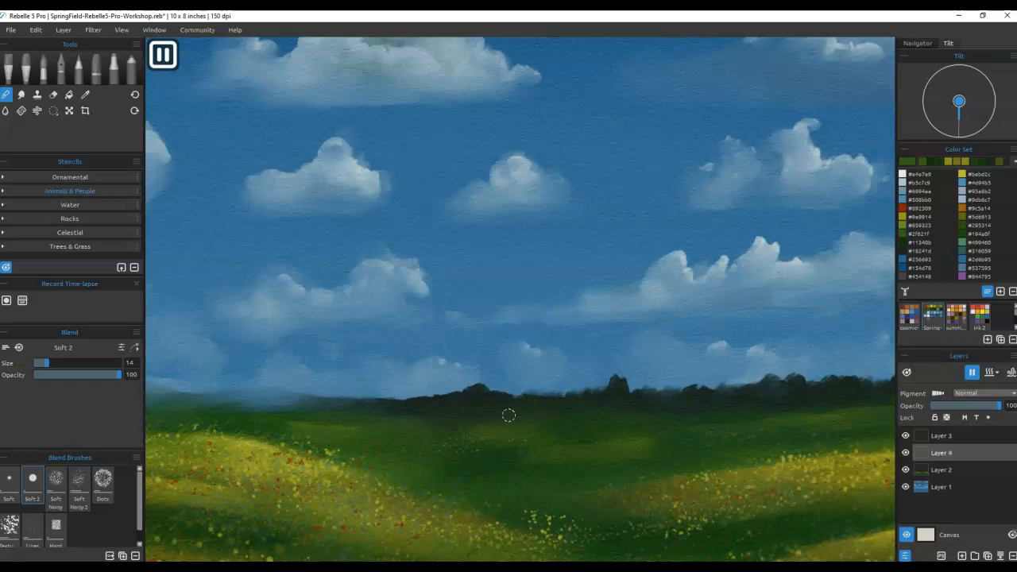
drag(520, 470, 688, 437)
key(i)
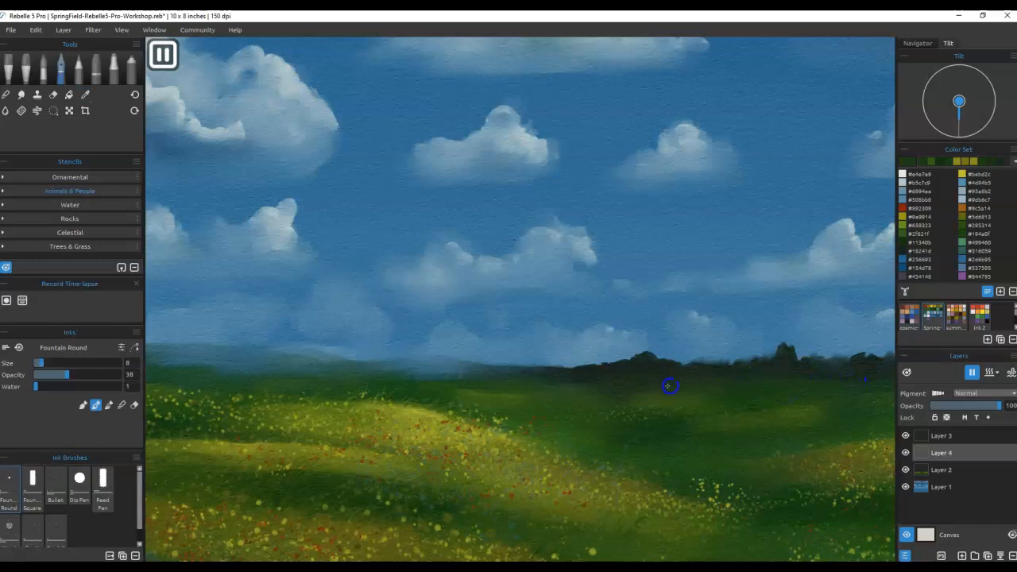
click(96, 71)
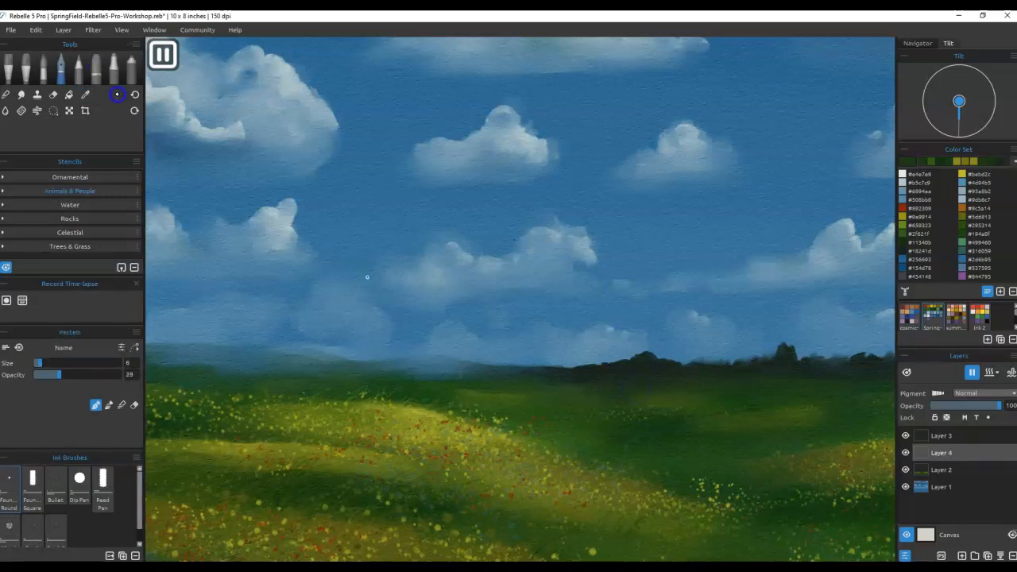
alt+click(560, 397)
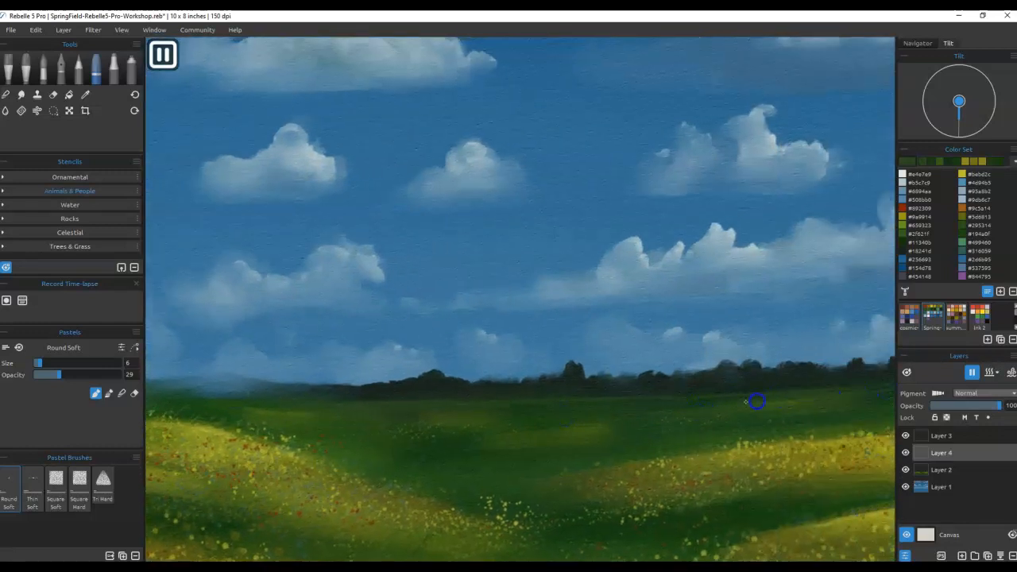
drag(897, 390, 896, 391)
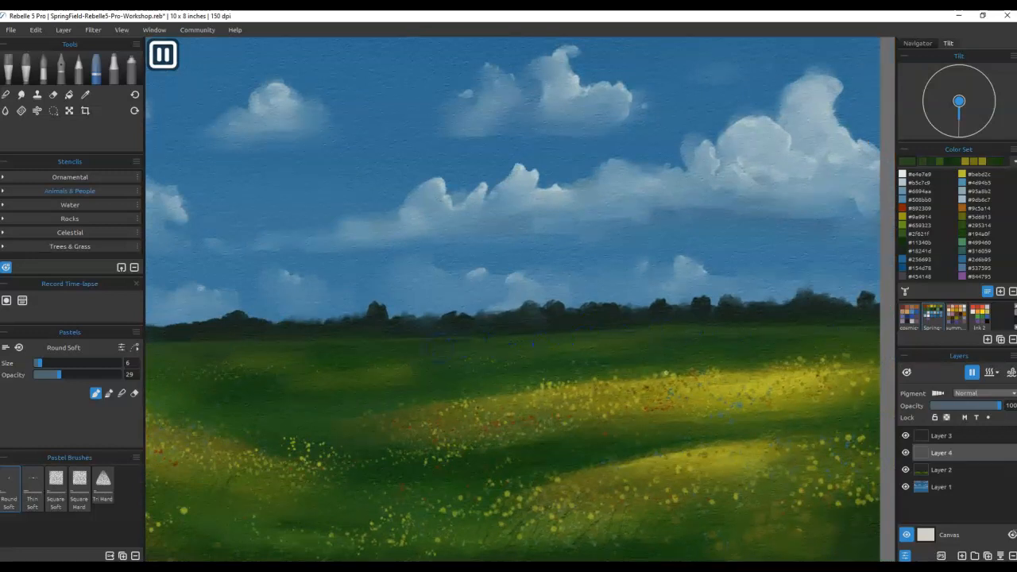
Step: Paint hazy hill ridges along the horizon beyond the tree line with the Round Soft pastel at size 6, using sampled blues and a dark green
drag(468, 371, 810, 382)
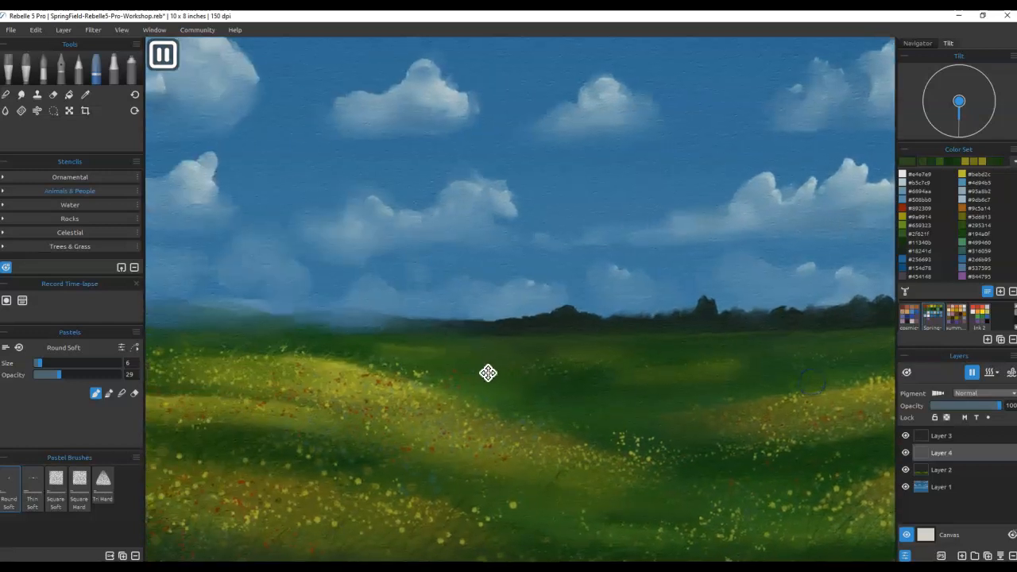
drag(486, 371, 752, 380)
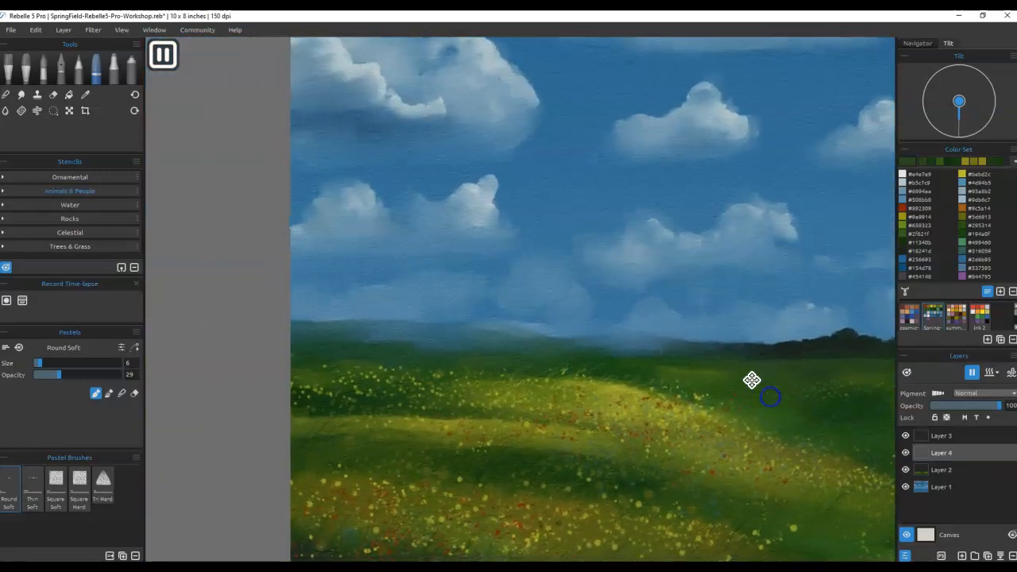
alt+click(689, 349)
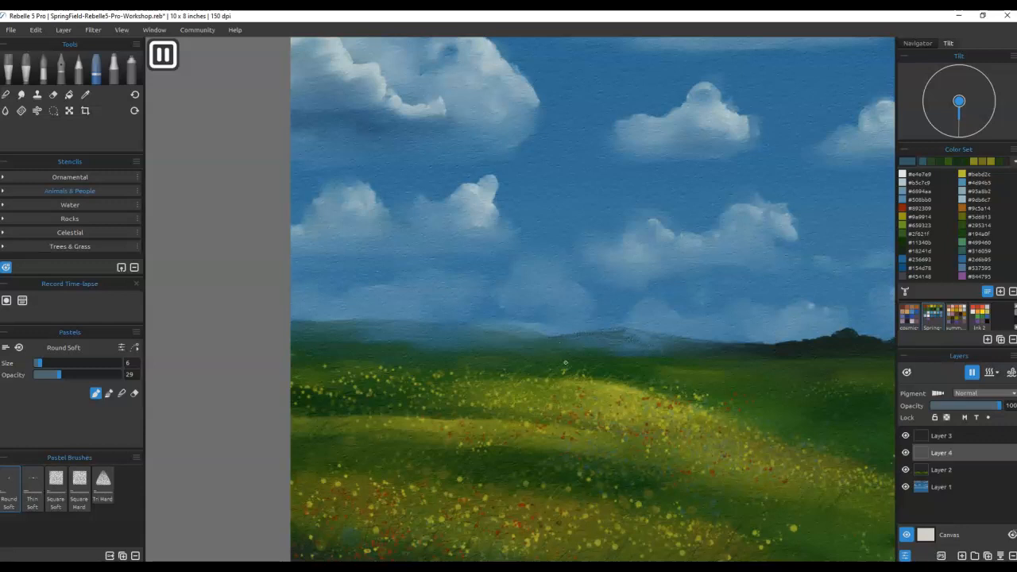
alt+click(521, 333)
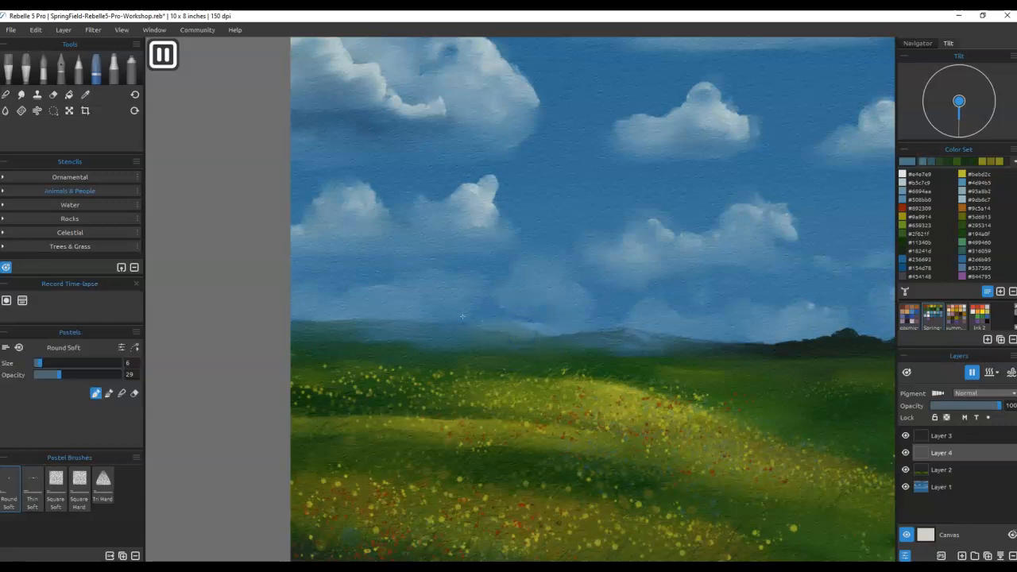
alt+click(449, 328)
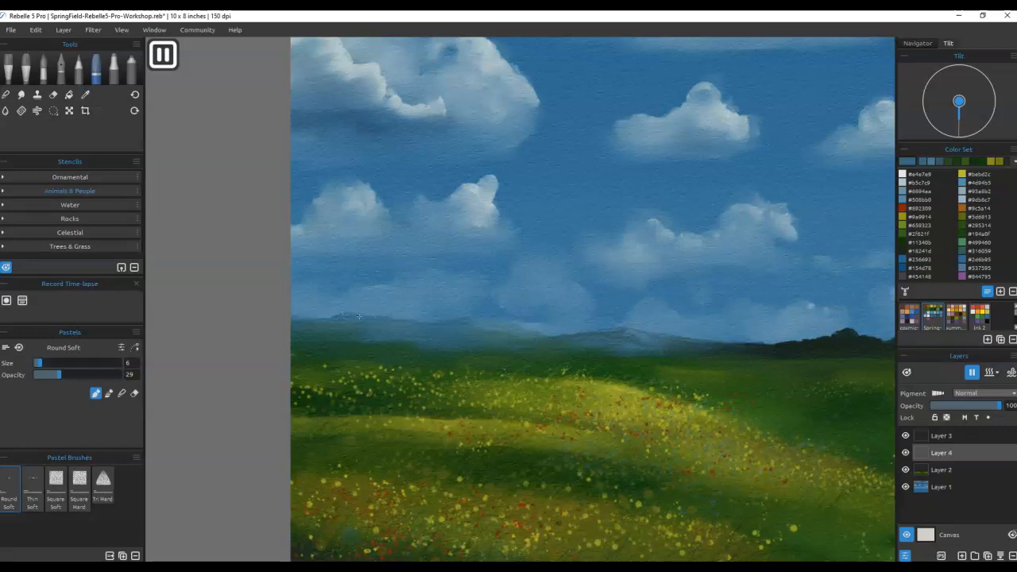
alt+click(513, 334)
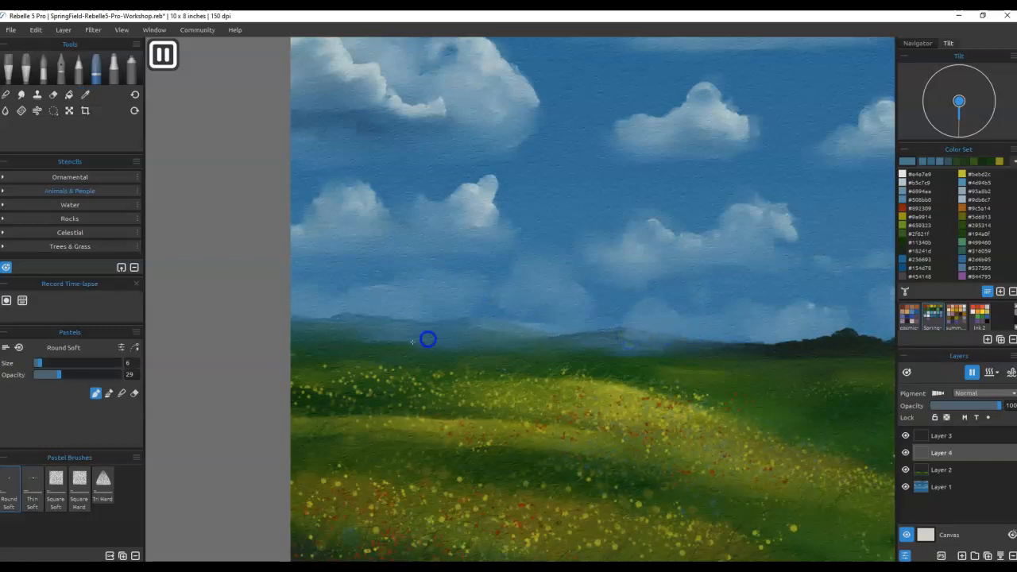
alt+click(391, 352)
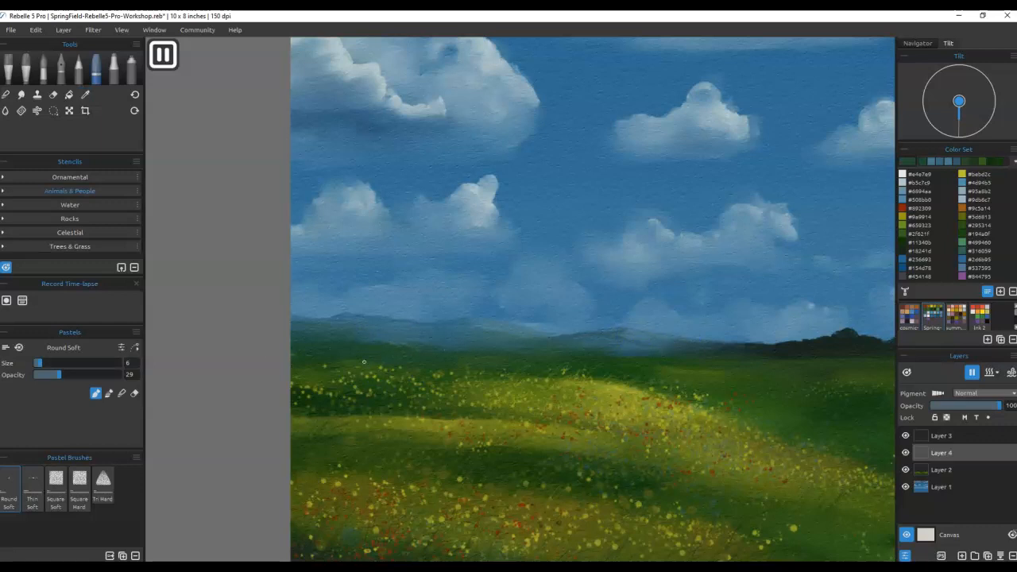
Step: Soften the distant hills and their bases along the horizon with the Soft 2 blend brush at size 14
key(n)
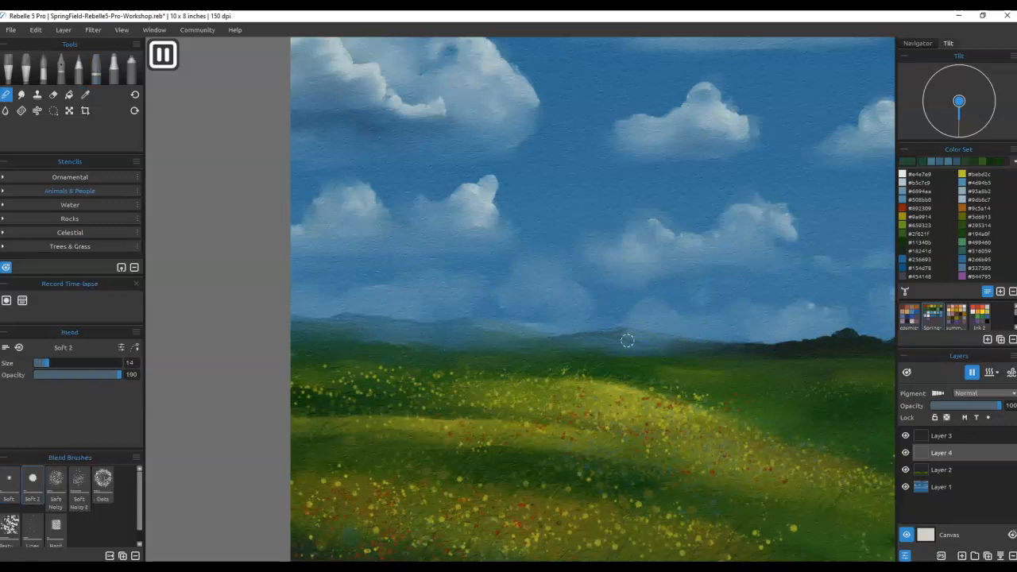
mouse_move(688, 344)
mouse_down()
mouse_move(504, 343)
mouse_move(476, 325)
mouse_move(416, 339)
mouse_move(451, 340)
mouse_move(385, 342)
mouse_move(475, 347)
mouse_move(342, 320)
mouse_move(307, 330)
mouse_up()
drag(590, 344, 723, 348)
Step: Add fine grass strokes among the left flower hills with the Round Soft pastel at size 6, using a sampled olive
mouse_move(831, 390)
mouse_down()
mouse_move(611, 390)
mouse_move(621, 388)
mouse_up()
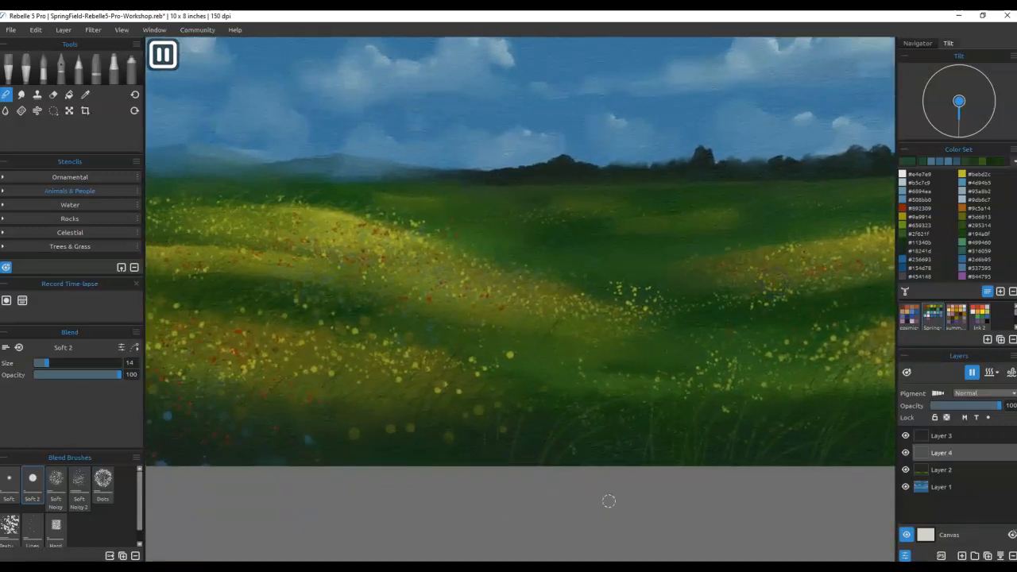
click(95, 67)
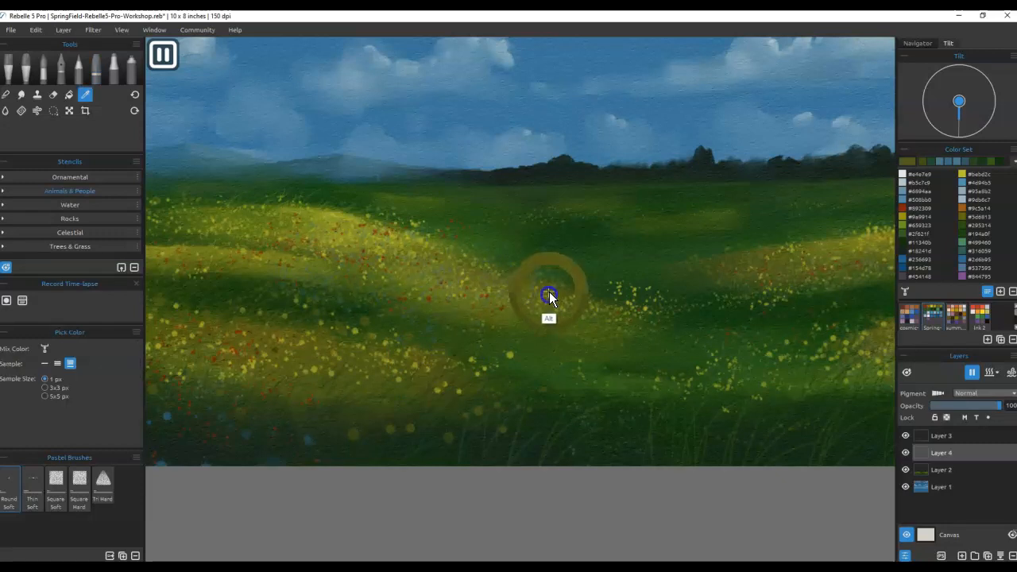
drag(460, 340, 747, 352)
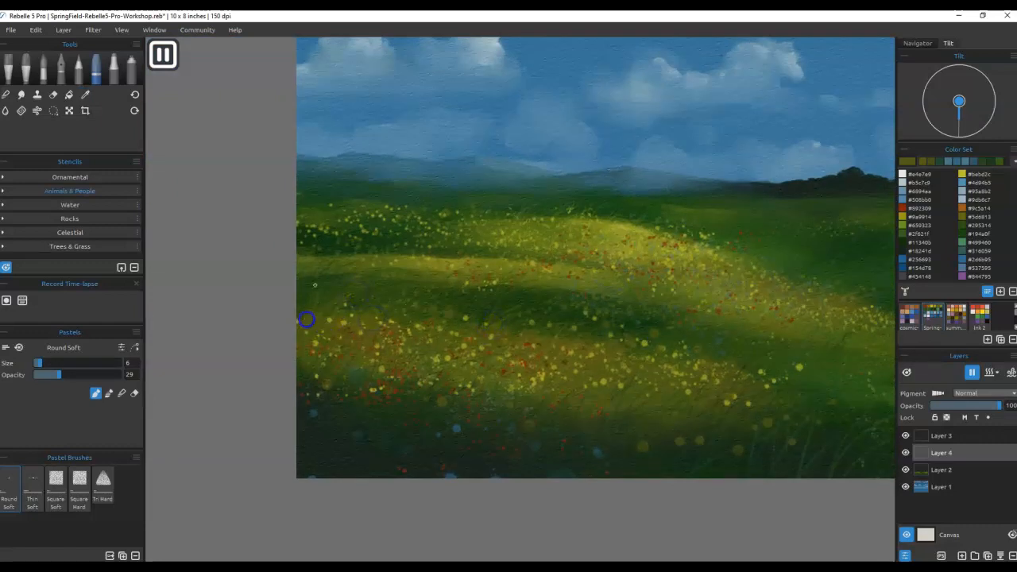
Step: Paint tall dark blades of grass in the right foreground below the yellow flower patch, using sampled dark greens
key(alt)
alt+click(373, 463)
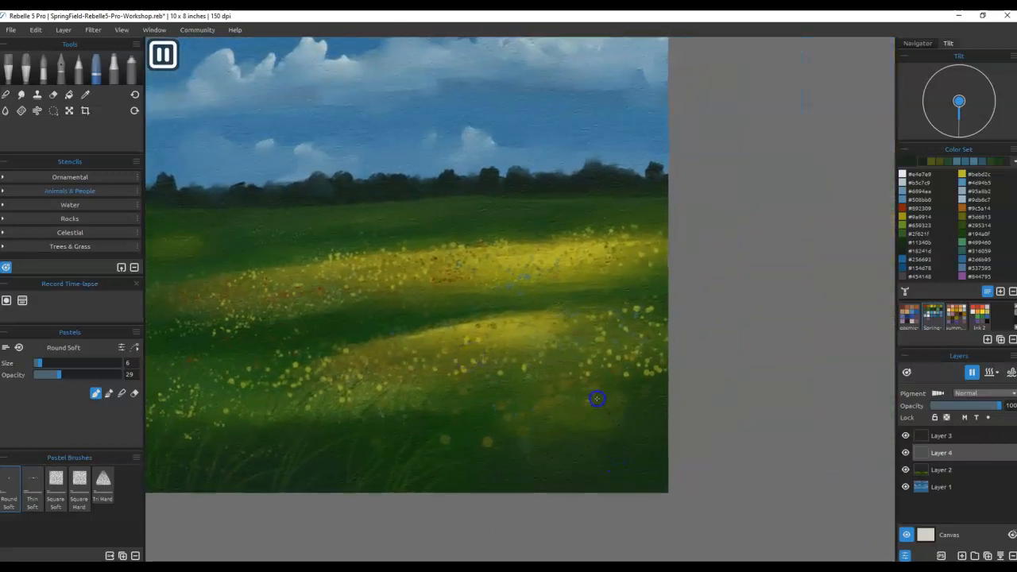
mouse_move(622, 447)
mouse_down()
mouse_move(585, 387)
mouse_move(624, 304)
mouse_up()
drag(524, 449, 515, 393)
drag(453, 391, 479, 358)
alt+click(409, 473)
drag(652, 491, 574, 379)
drag(577, 426, 535, 387)
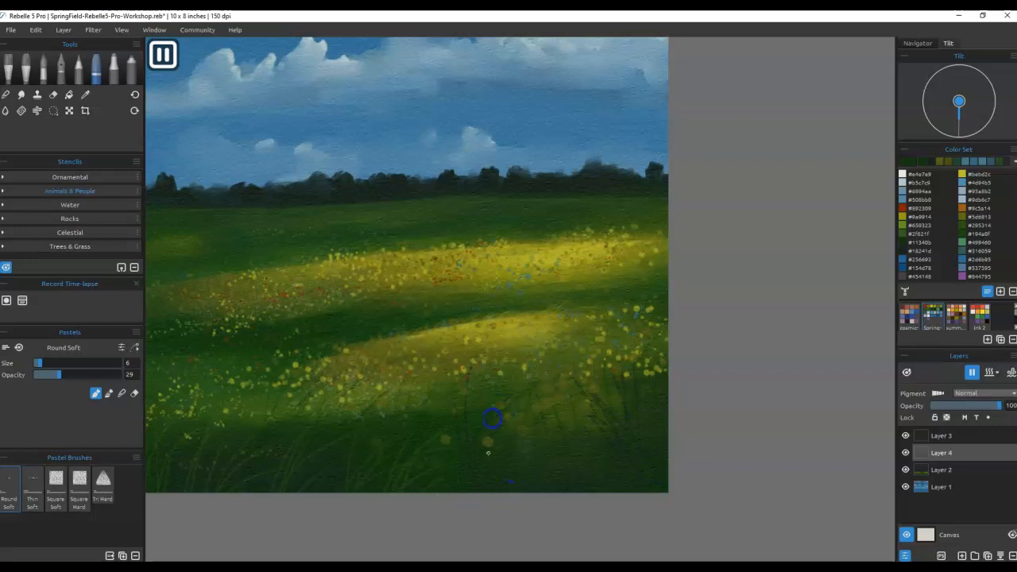
Step: Add more grass blades below the front right flower patch, using lighter and darker greens sampled from the meadow
key(alt)
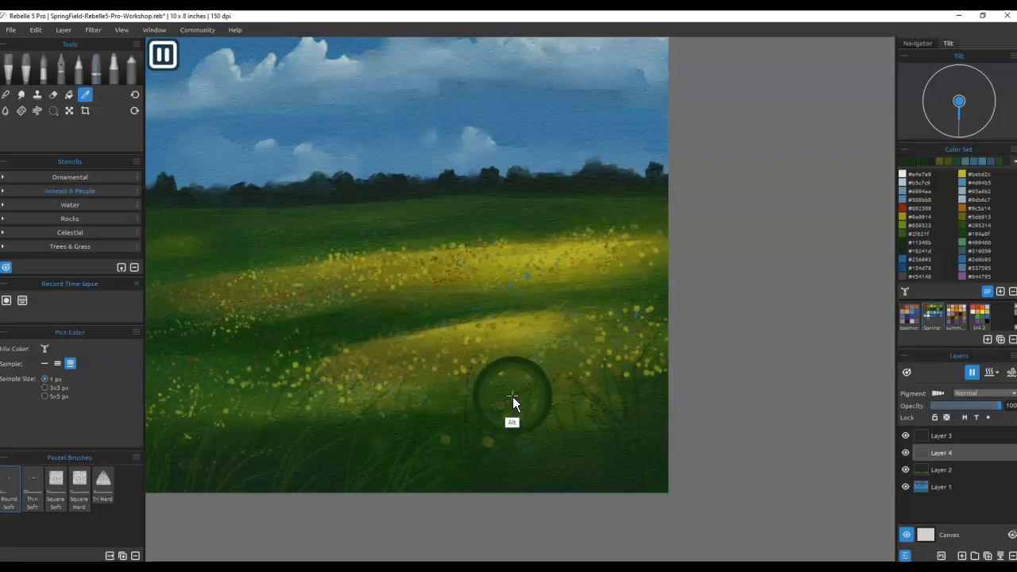
alt+click(324, 401)
drag(325, 398, 342, 391)
mouse_move(450, 399)
mouse_down()
mouse_move(437, 402)
mouse_move(442, 366)
mouse_move(443, 403)
mouse_move(414, 404)
mouse_up()
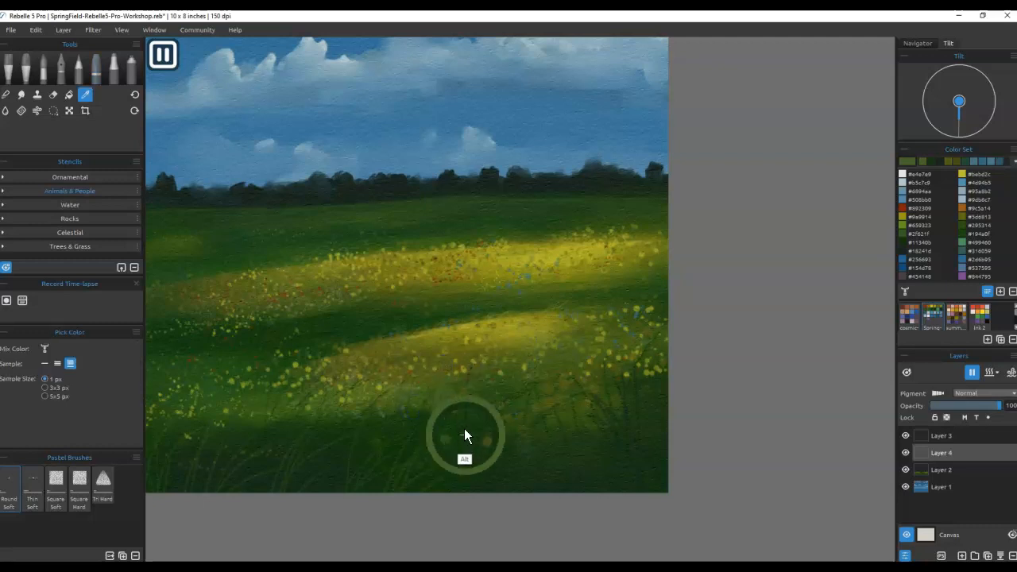
alt+click(467, 484)
drag(455, 364, 459, 427)
Step: Add soft green streaks in the central dip between the flower patches and in the distant field, using sampled green
drag(400, 404, 754, 393)
drag(527, 402, 714, 418)
alt+click(632, 413)
alt+click(628, 413)
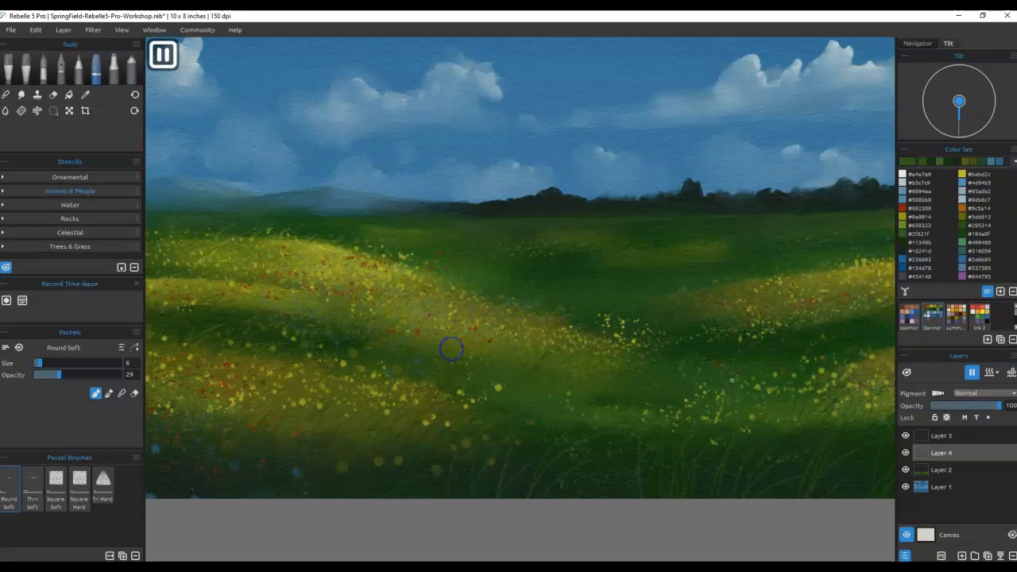
drag(708, 400, 372, 421)
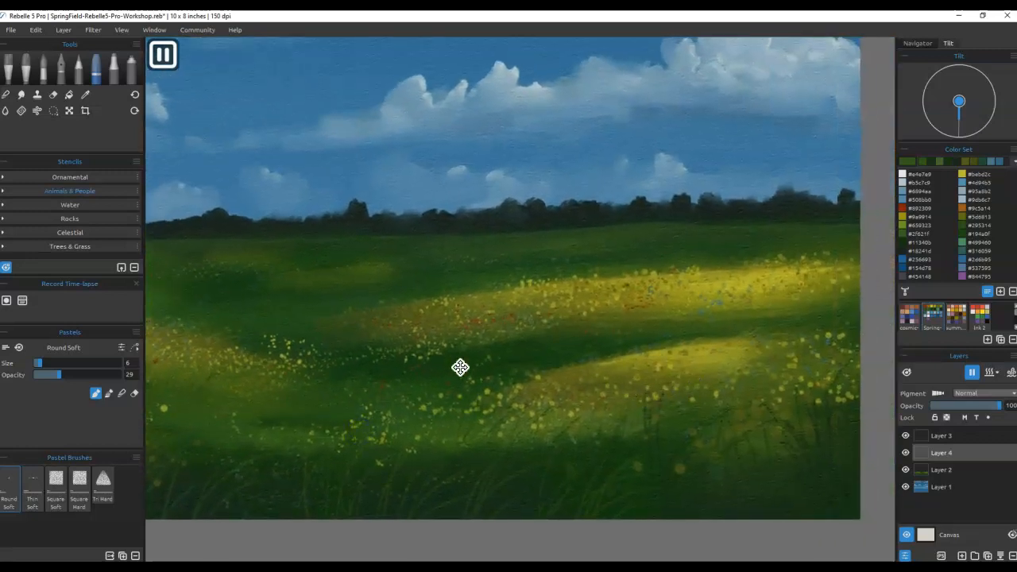
mouse_move(434, 372)
mouse_down()
mouse_move(351, 375)
mouse_move(467, 373)
mouse_move(336, 376)
mouse_move(381, 360)
mouse_move(332, 363)
mouse_move(427, 371)
mouse_up()
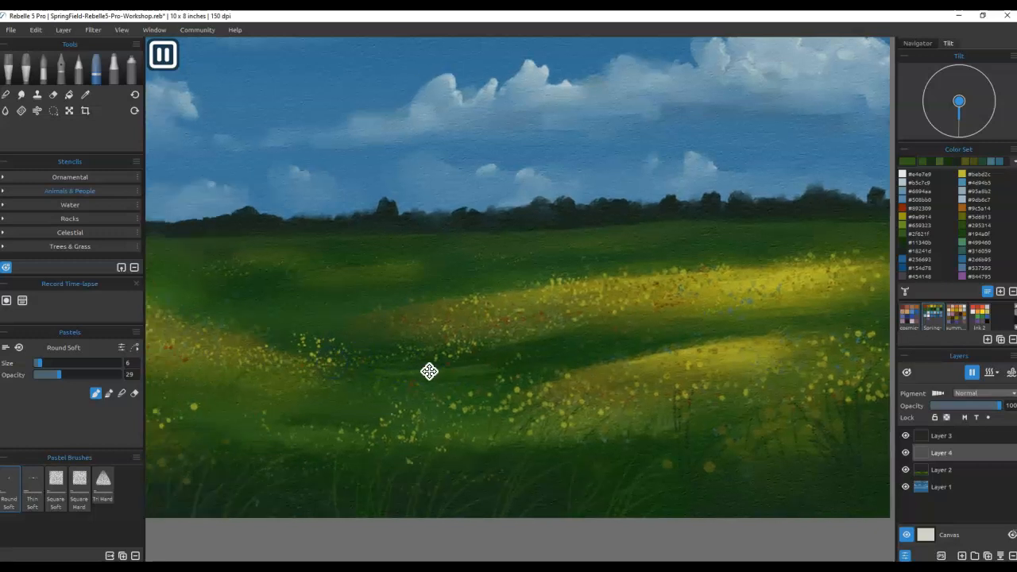
key(h)
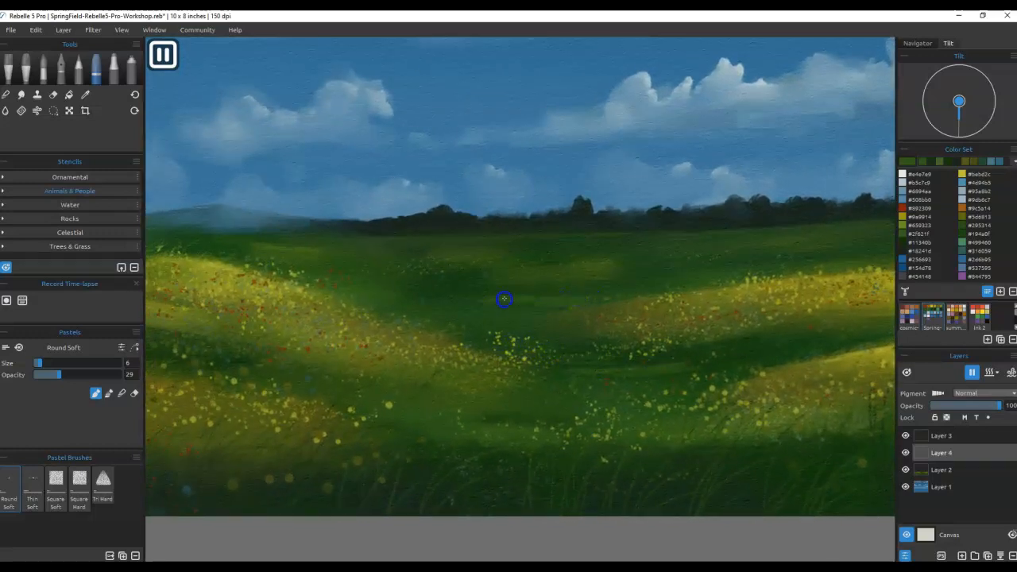
Step: Blend the new green streaks in the central meadow with the Soft 2 blend brush at size 14
key(b)
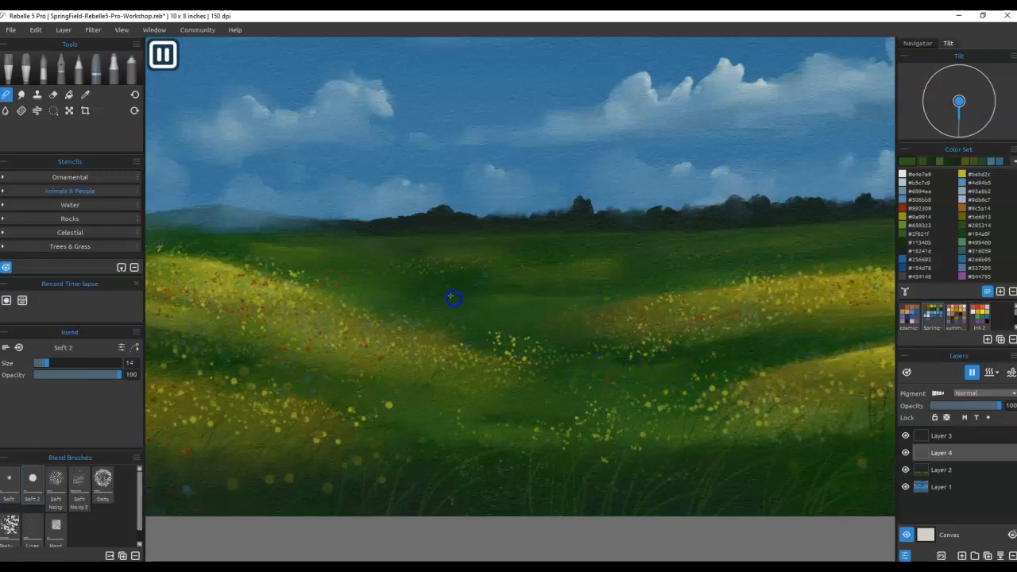
drag(771, 353, 518, 349)
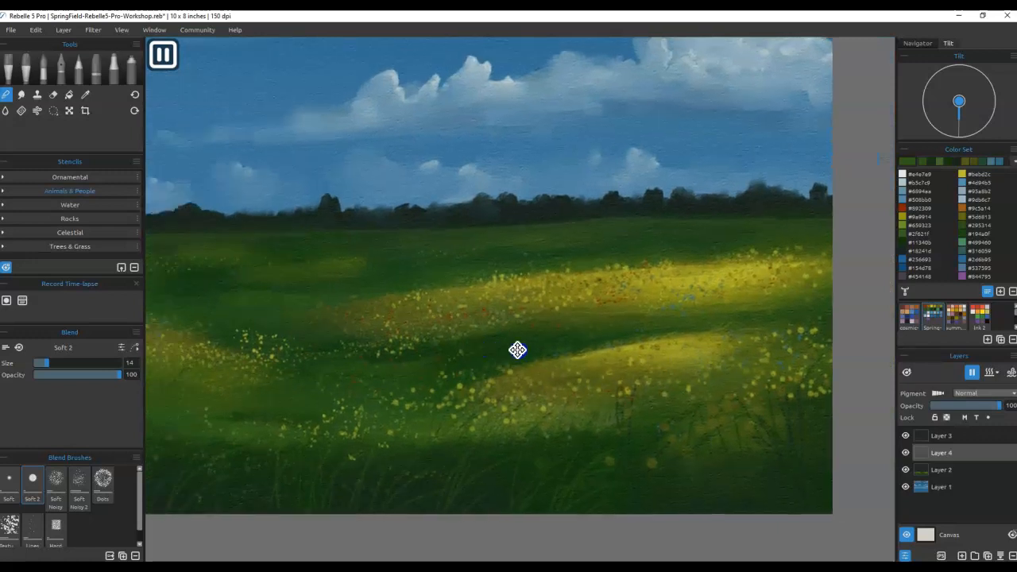
scroll(517, 350, up, 2)
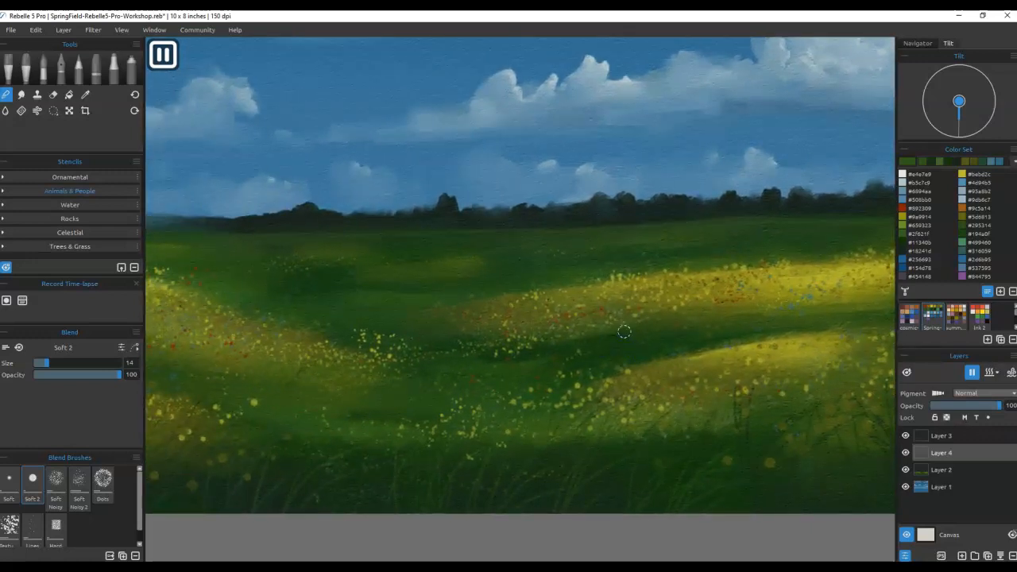
Step: Fit the whole painting in view and add a new layer above Layer 3
key(ctrl+0)
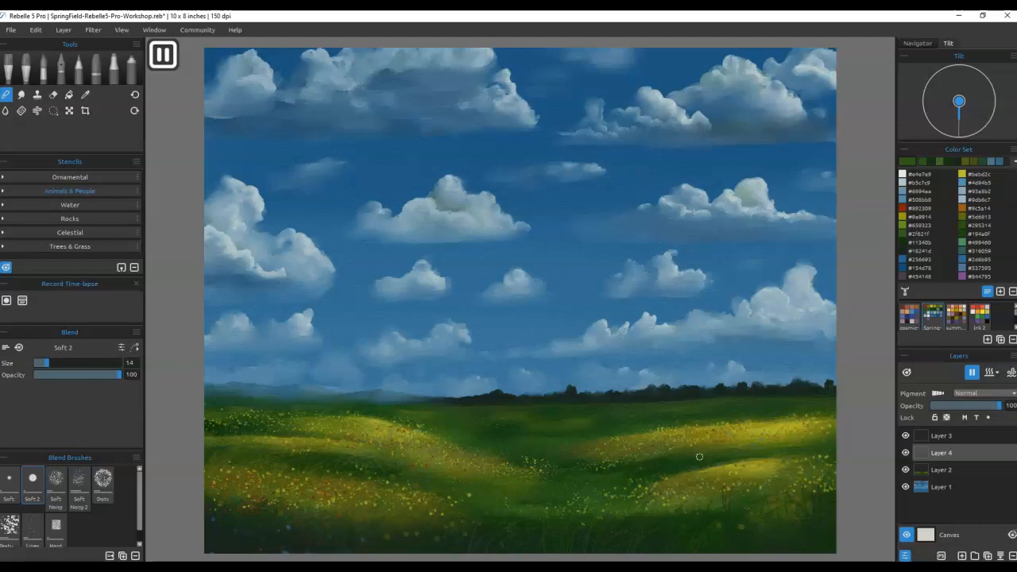
click(959, 434)
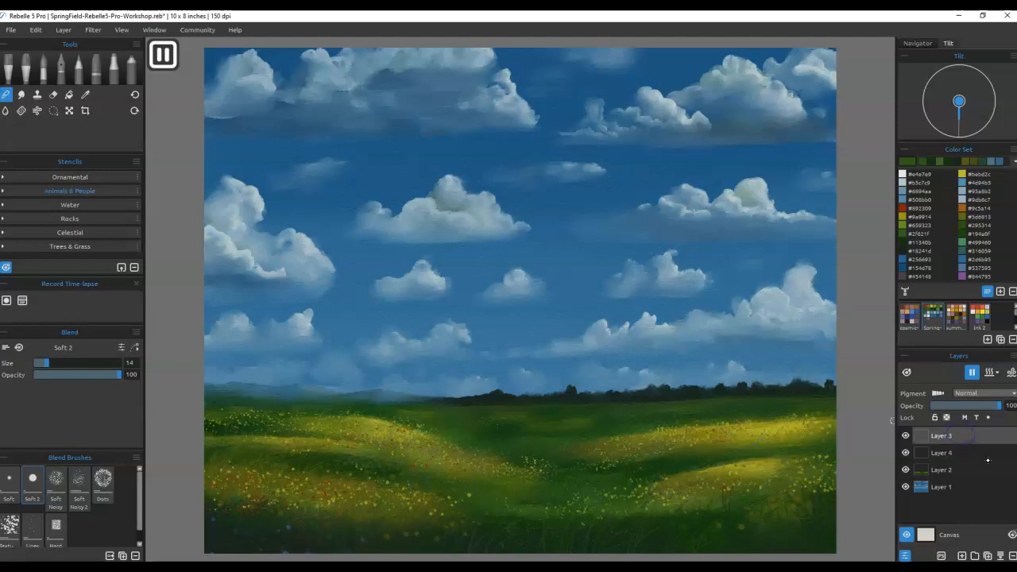
key(ctrl+shift+n)
Step: Choose yellow #bebd2c and try a size 8 watercolor Spatter 5 stroke in the right foreground grass, undoing the stroke
click(131, 69)
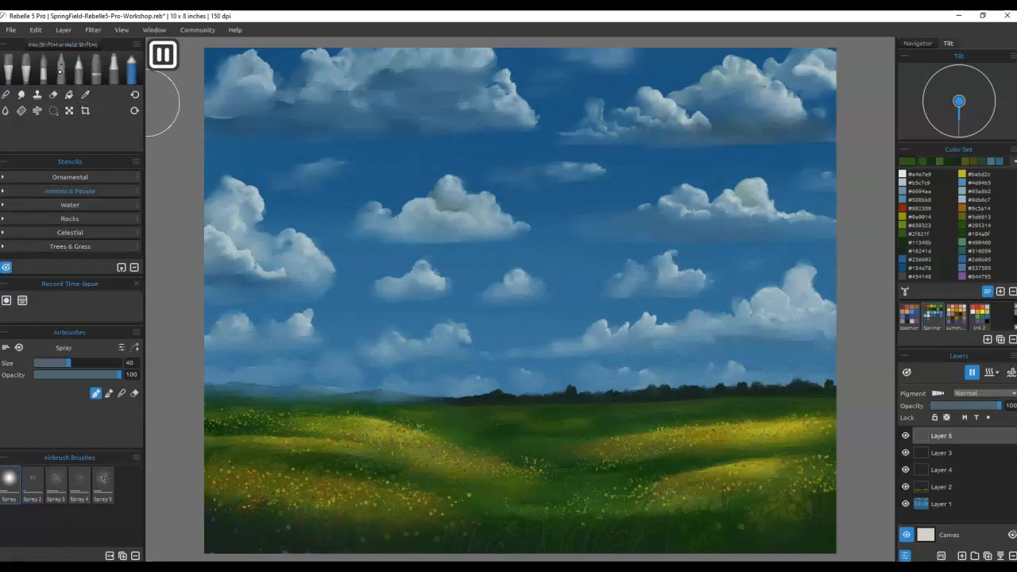
click(43, 68)
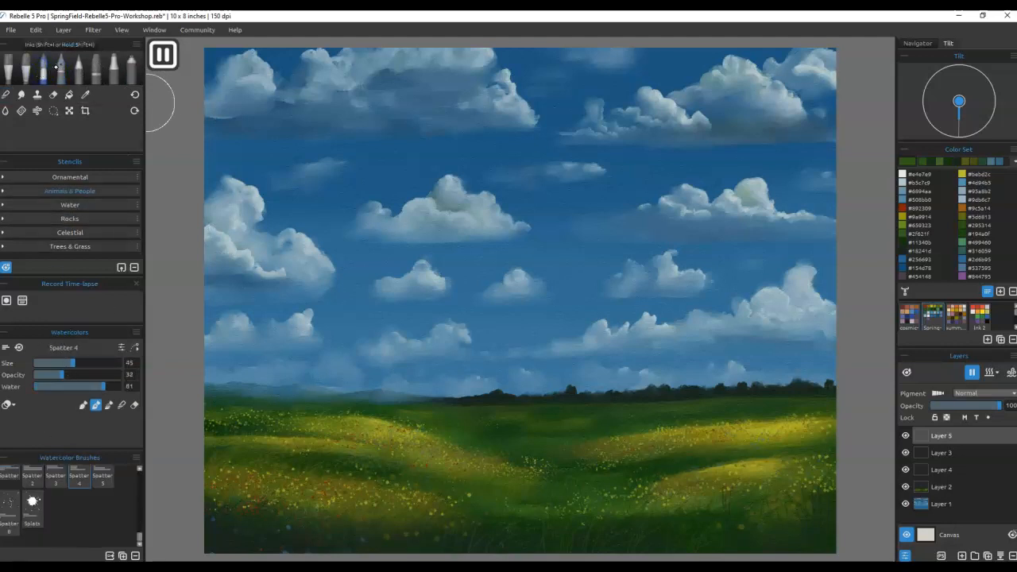
click(59, 68)
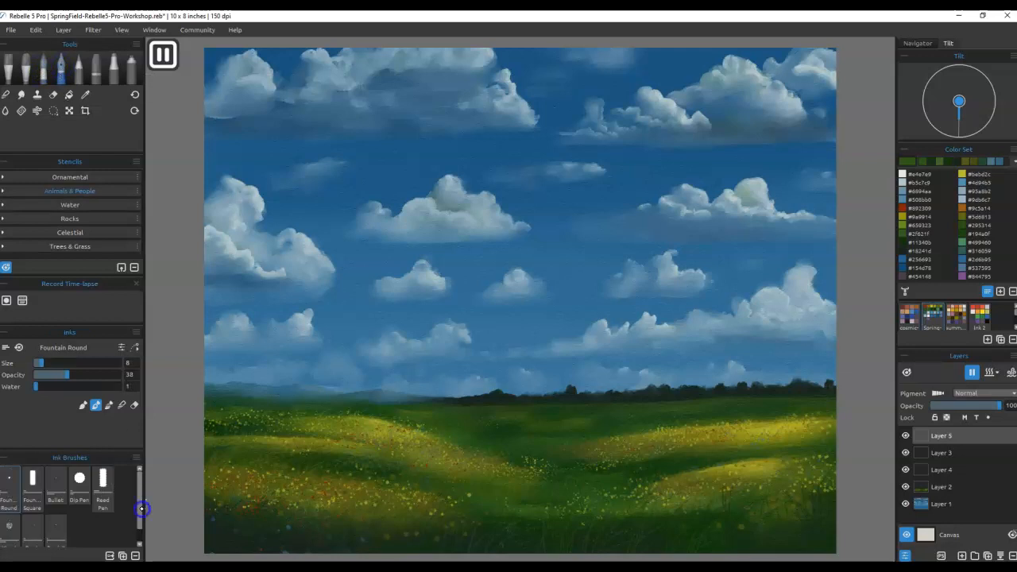
drag(141, 509, 139, 526)
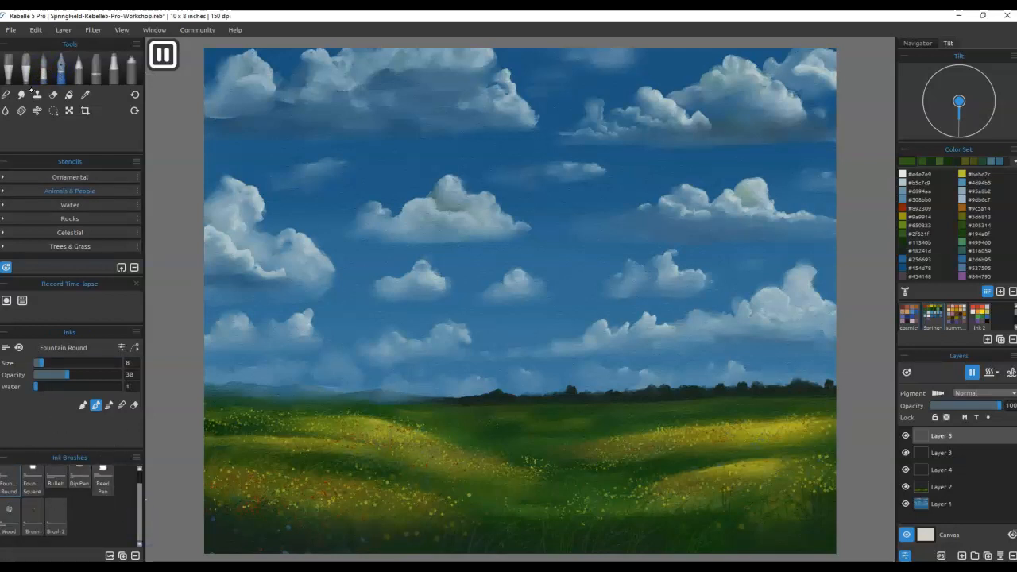
click(42, 71)
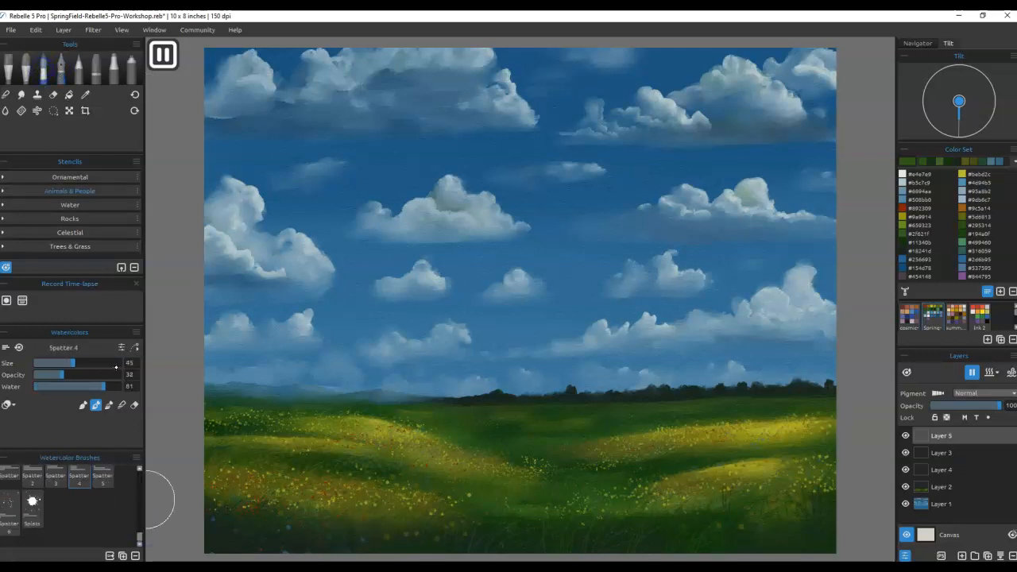
click(102, 475)
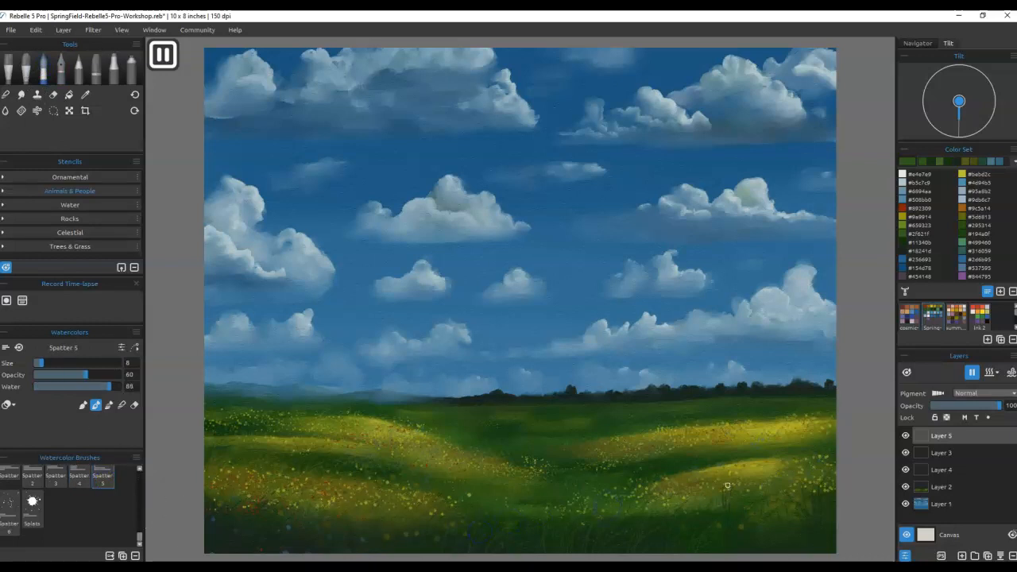
click(964, 173)
drag(704, 527, 726, 526)
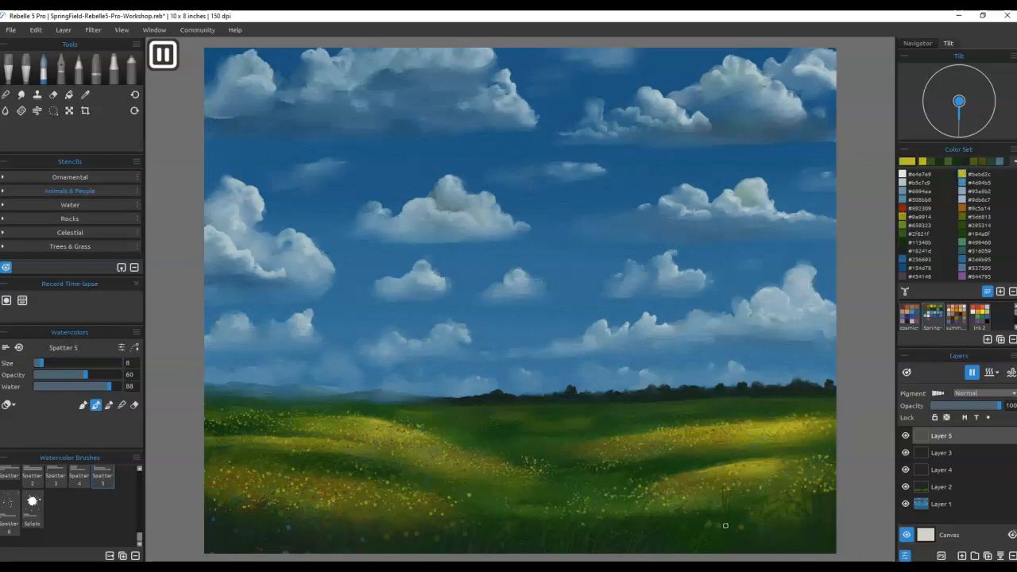
key(ctrl+z)
Step: Set up the Bullet marker at size 35 and opacity 100, undoing the test dab in the right foreground
click(114, 64)
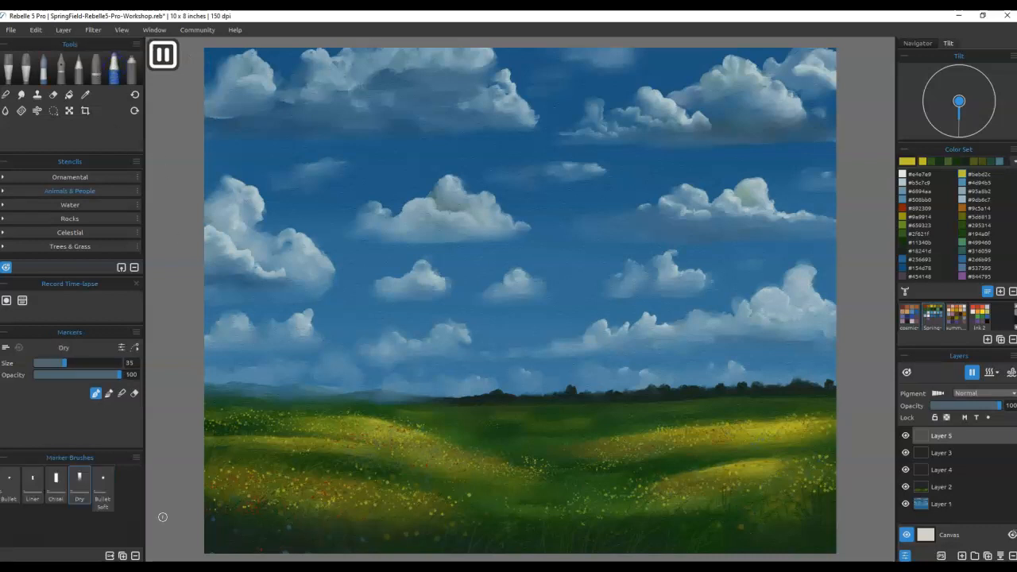
click(9, 480)
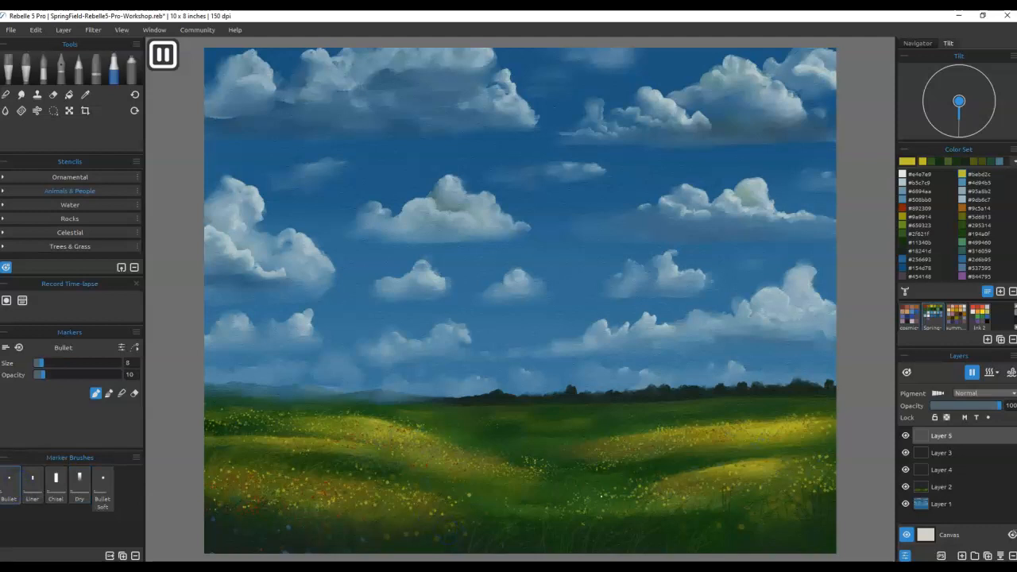
key(])
key(])
key(])
key(])
key(])
key(])
key(])
key(])
click(695, 525)
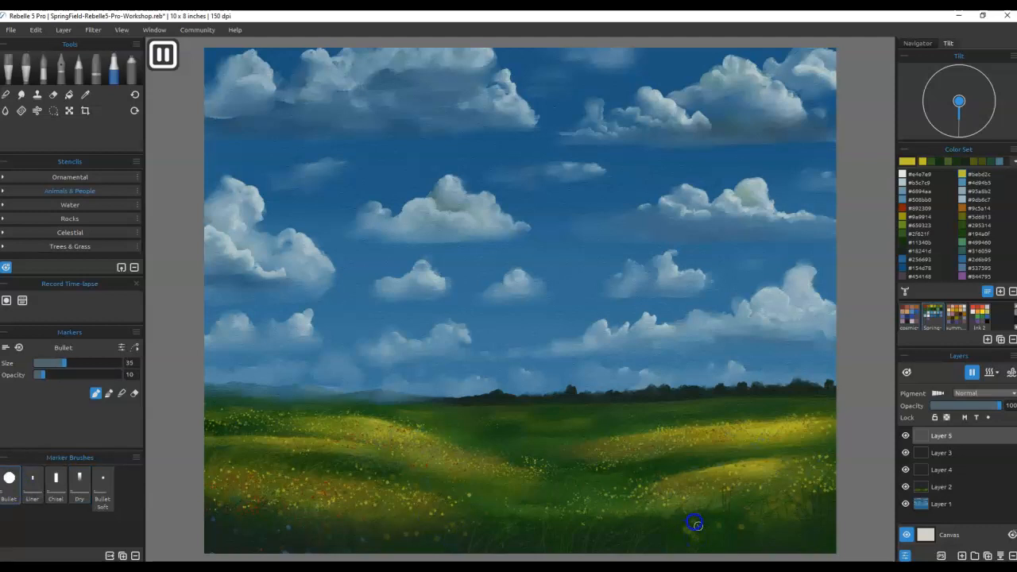
key(ctrl+z)
drag(47, 373, 119, 374)
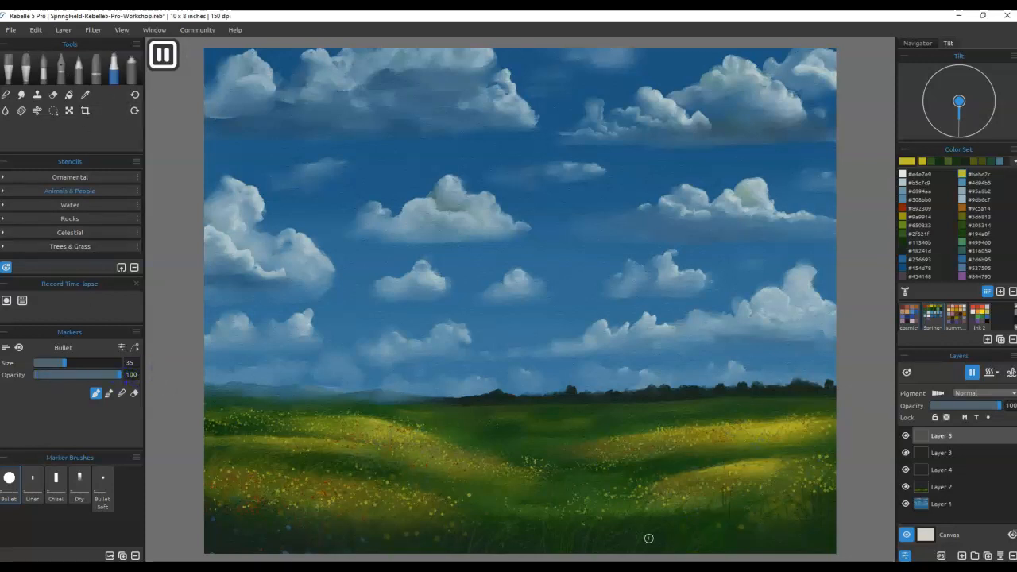
Step: Try yellow Bullet marker dots across the foreground grass at sizes 18 and 14, clearing them from the layer
key(bracketleft)
key(bracketleft)
key(bracketleft)
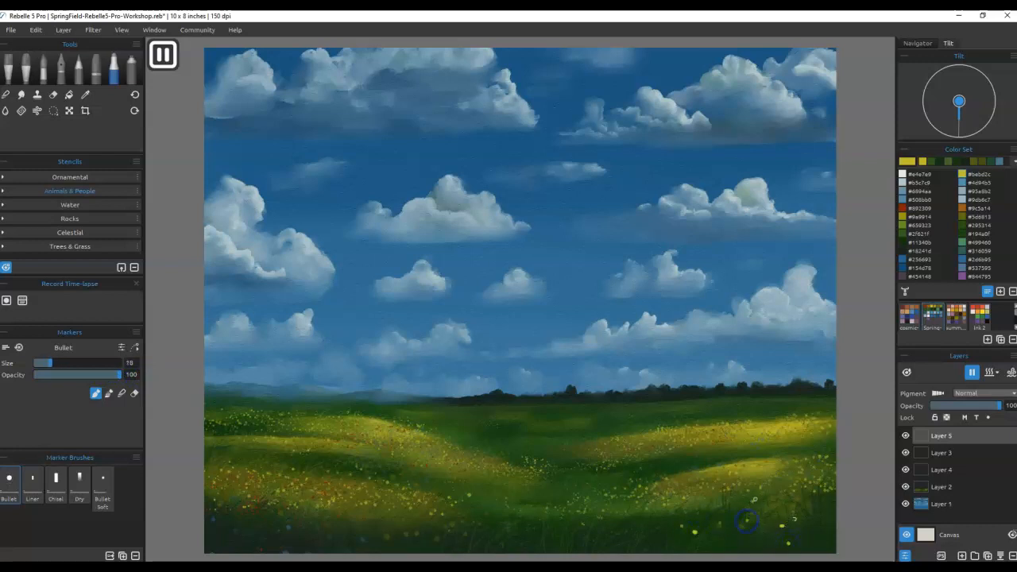
key(ctrl+z)
key(ctrl+z)
key(ctrl+z)
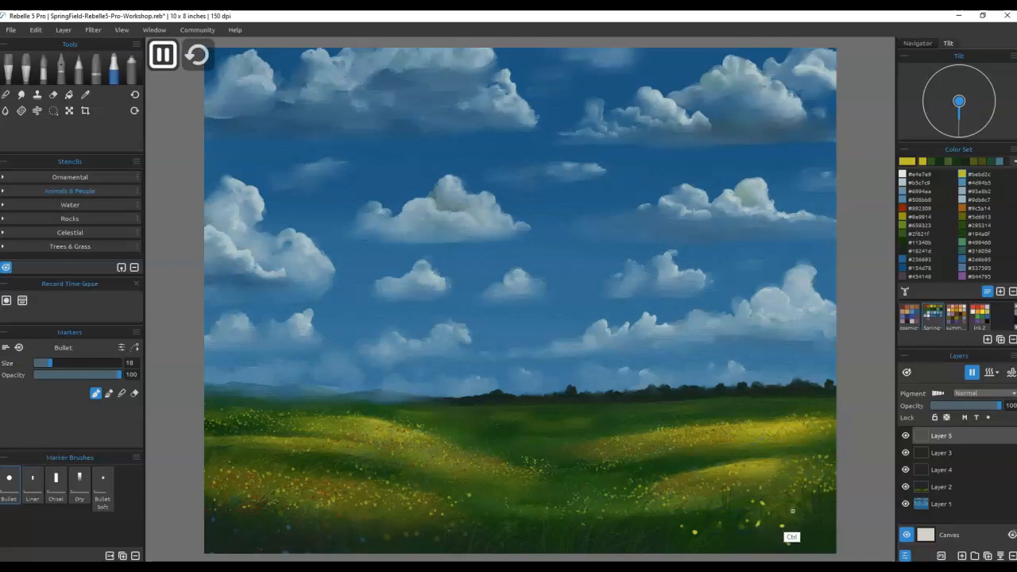
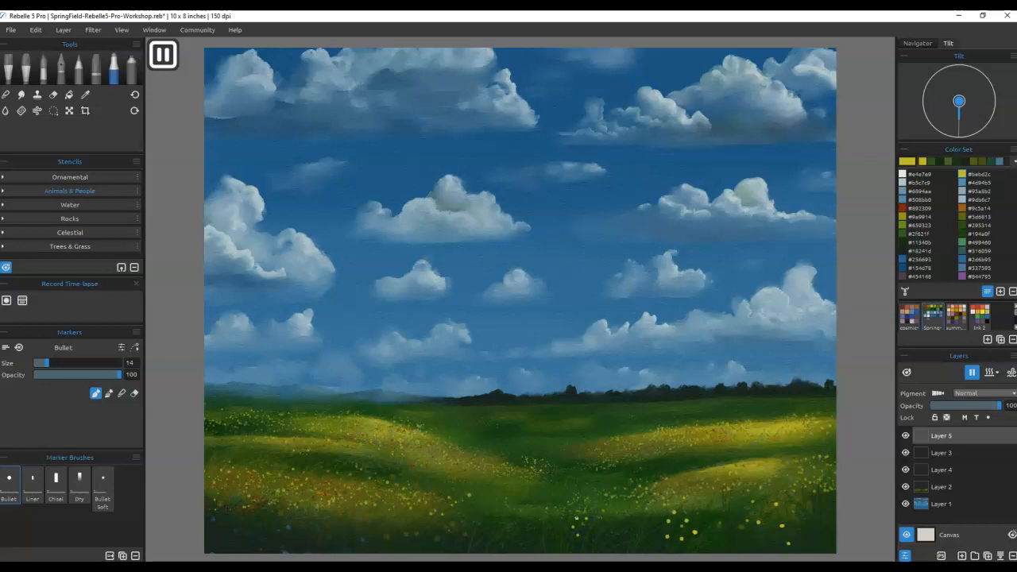
key(ctrl)
key(ctrl+a)
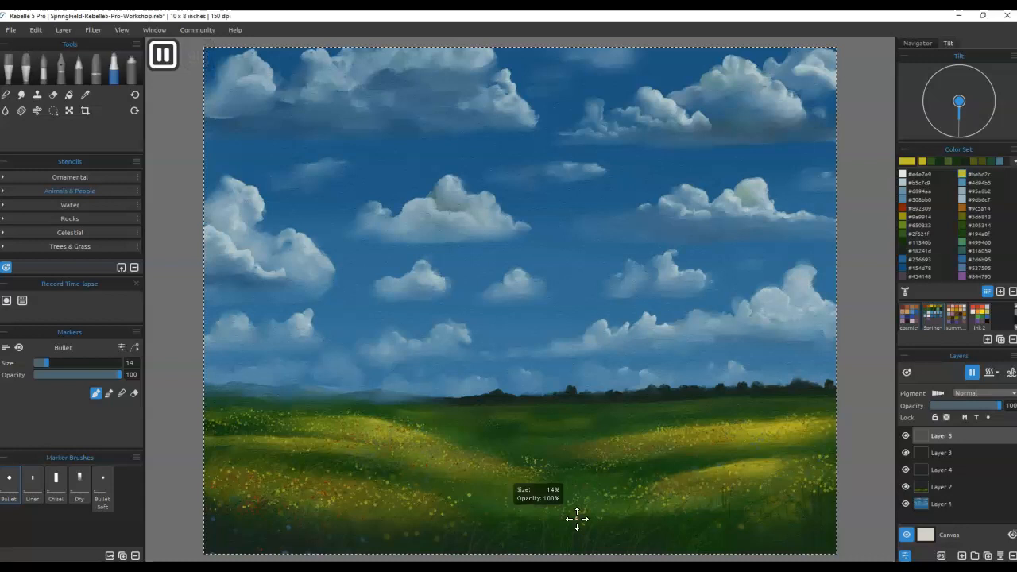
key(ctrl+d)
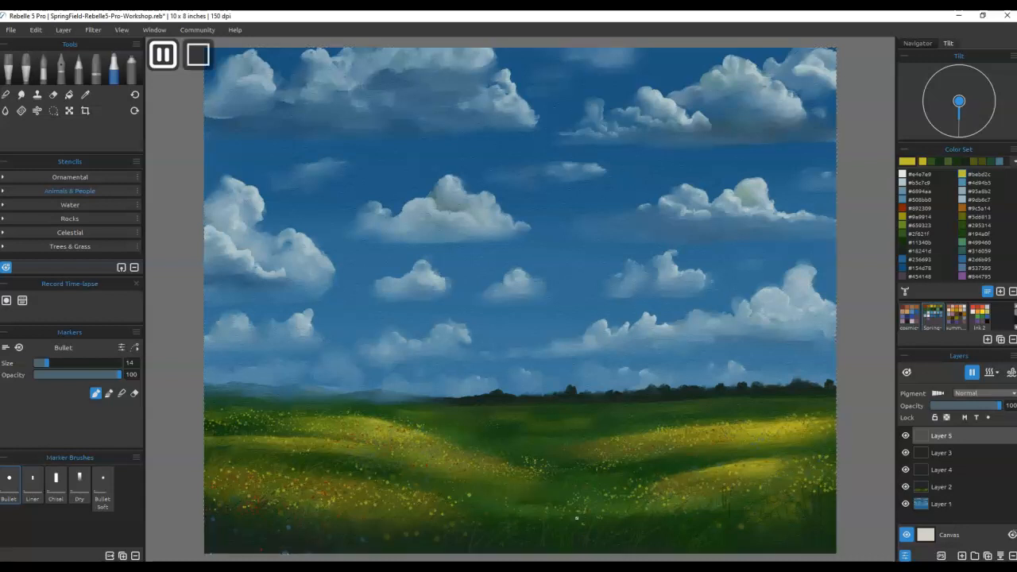
Step: Spatter off-white marks across the central and right foreground grass with the watercolor Spatter 4 brush at size 45
click(44, 70)
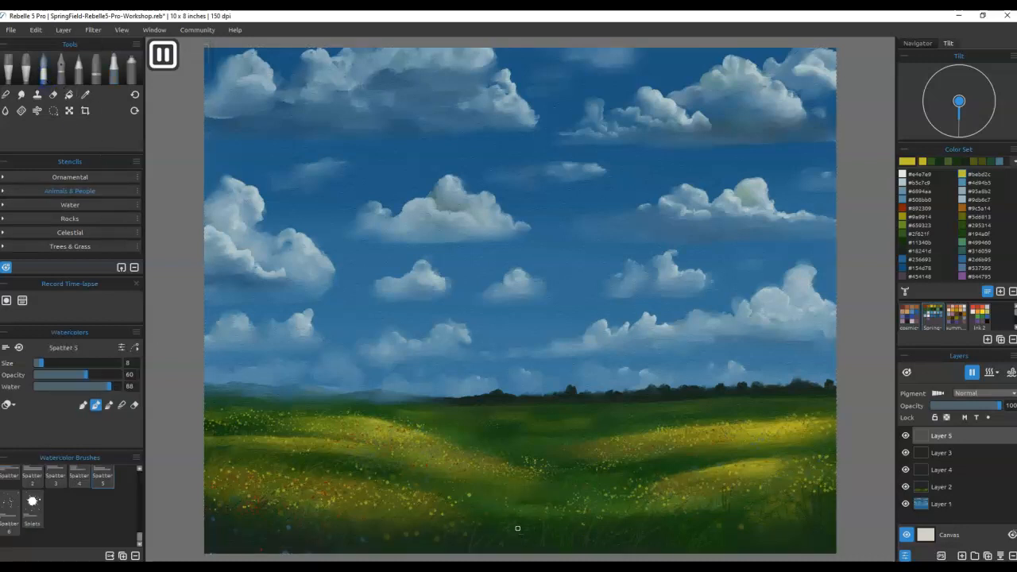
click(83, 474)
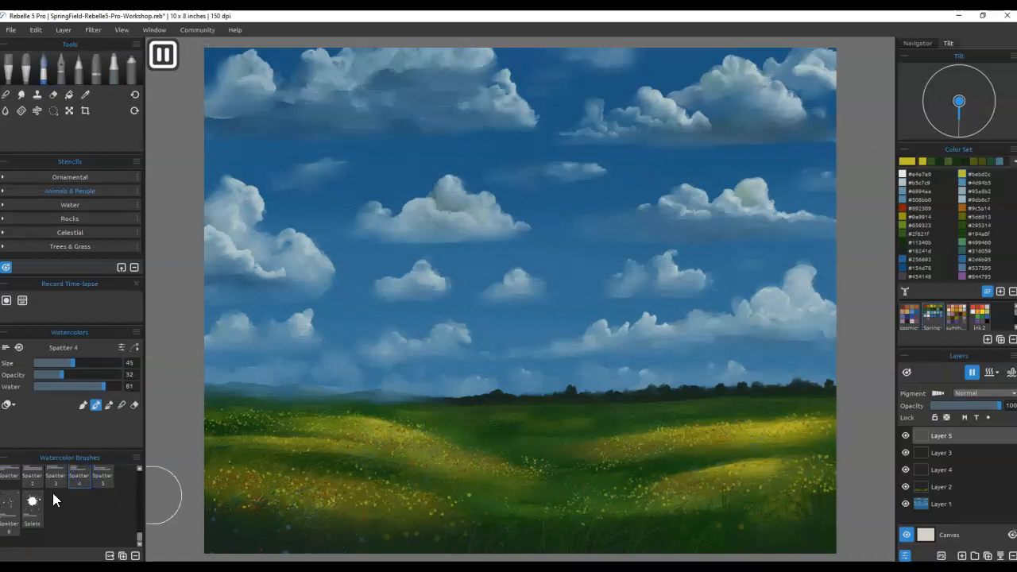
click(909, 178)
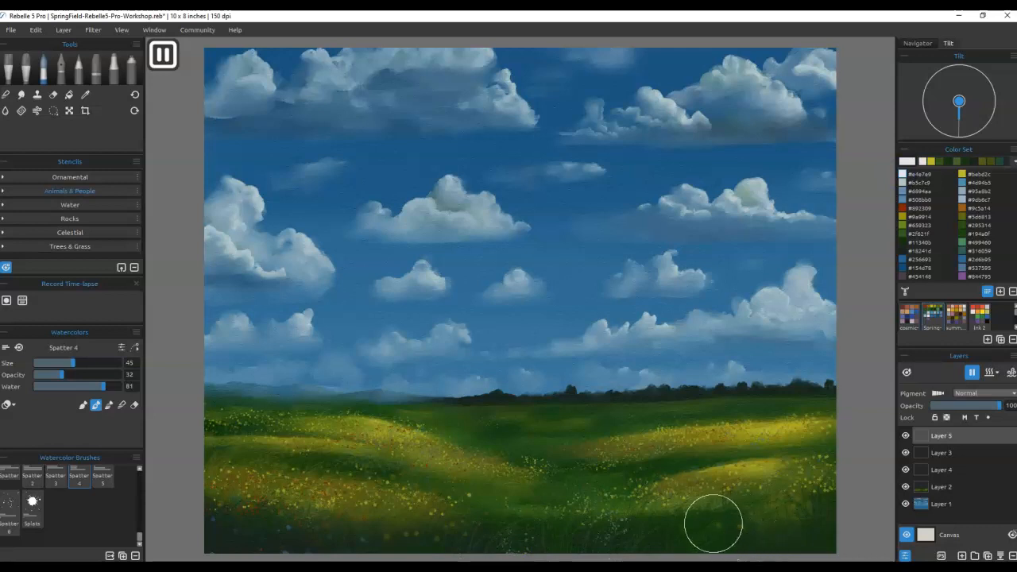
click(711, 521)
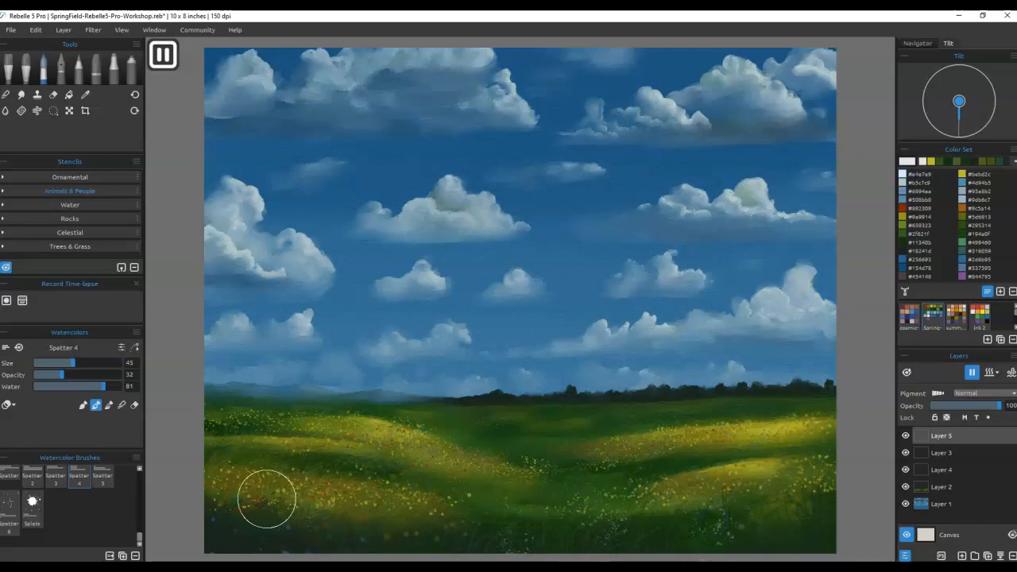
Step: Add off-white Spatter 6 clusters at size 50 in the left and right foreground
key(bracketleft)
key(bracketleft)
key(bracketleft)
key(bracketleft)
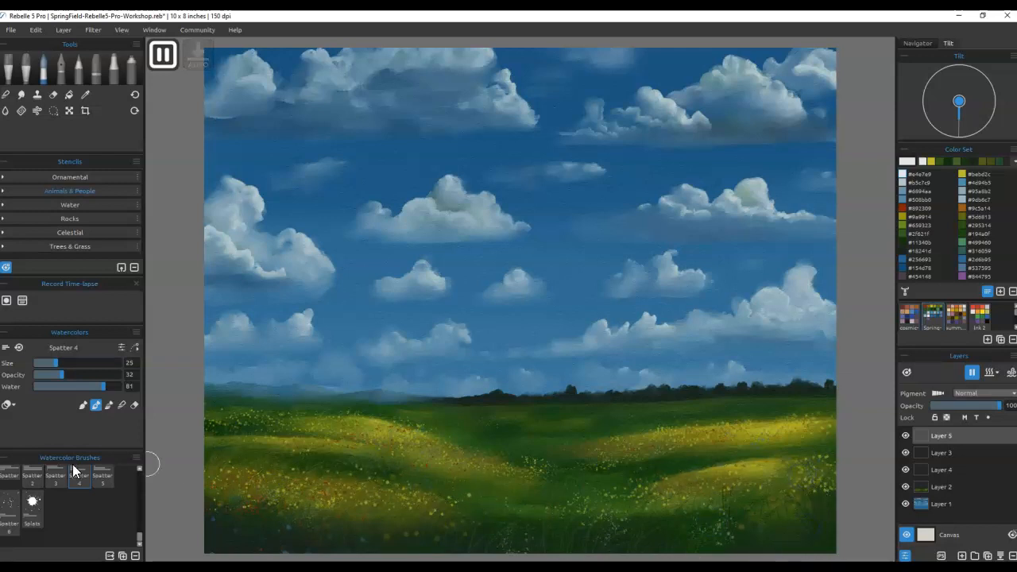
click(11, 504)
key(bracketright)
key(bracketright)
key(bracketright)
click(299, 509)
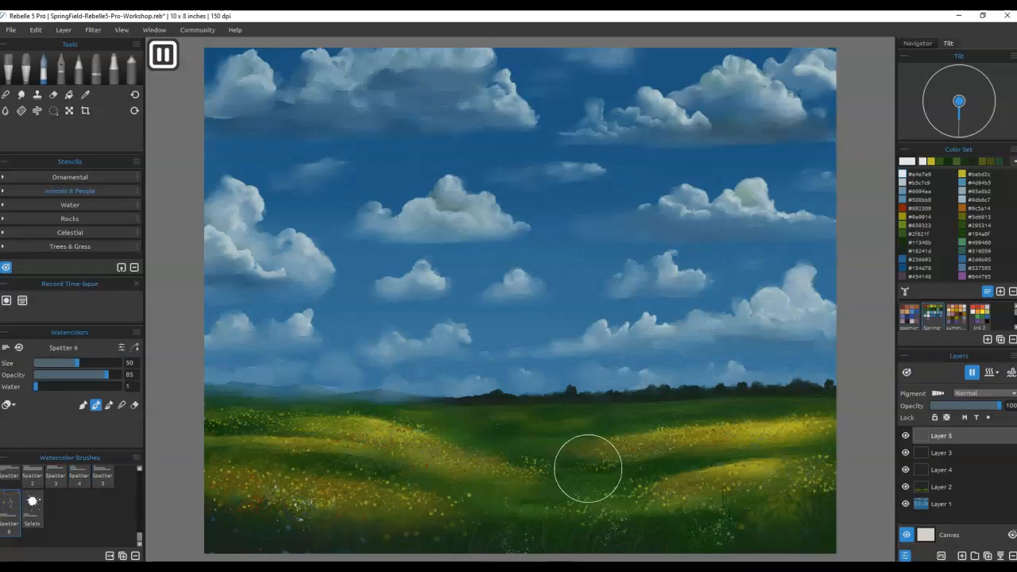
click(707, 525)
Step: Try Spatter 6 at size 12 on the slope in the right foreground
key(bracketleft)
key(bracketleft)
key(bracketleft)
key(bracketleft)
key(bracketleft)
key(bracketleft)
key(bracketleft)
key(bracketleft)
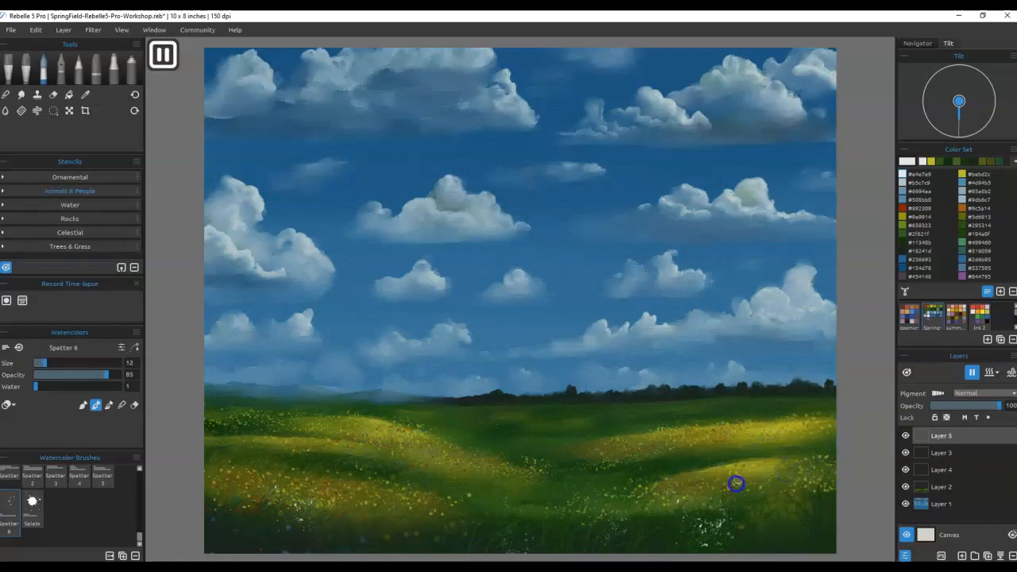
Step: Set up the watercolor Splats brush at size 13 and opacity 100, undoing the test dab in the left foreground
click(125, 375)
click(36, 502)
click(257, 504)
key(ctrl+z)
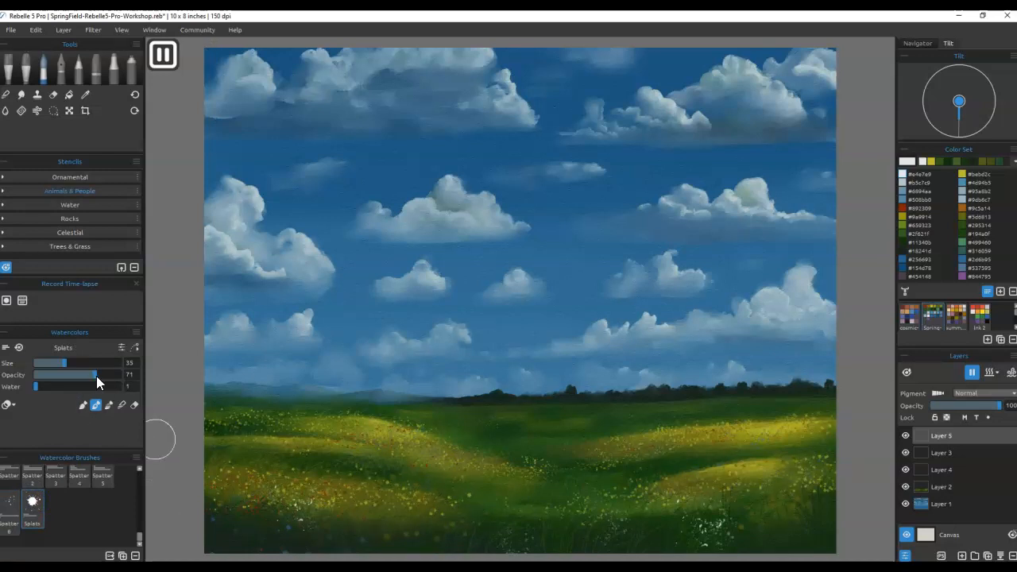
drag(54, 361, 44, 363)
Step: Try off-white Splats flowers along the left, central and right foreground, undoing the strokes
click(283, 493)
click(383, 533)
click(424, 524)
click(481, 524)
click(800, 522)
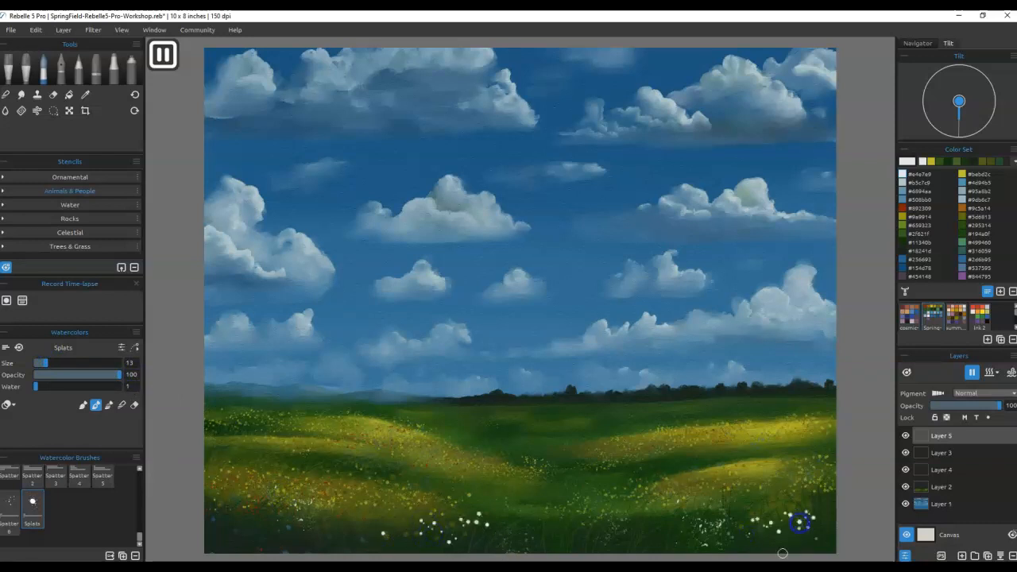
right_click(727, 333)
key(ctrl+z)
key(ctrl+z)
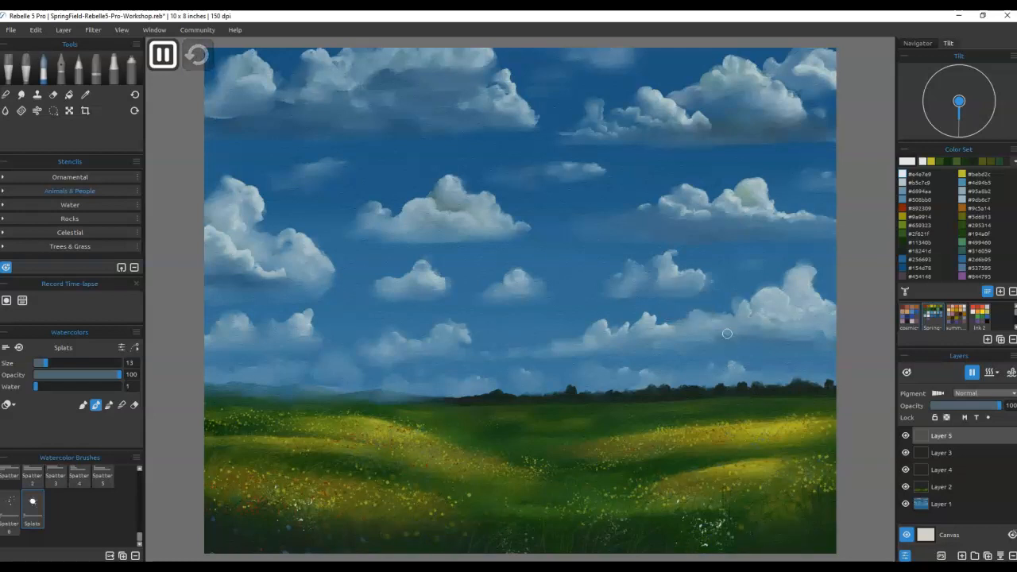
Step: Scatter red and then blue #4d94b5 Splats flowers across the foreground at size 13
click(904, 208)
click(762, 533)
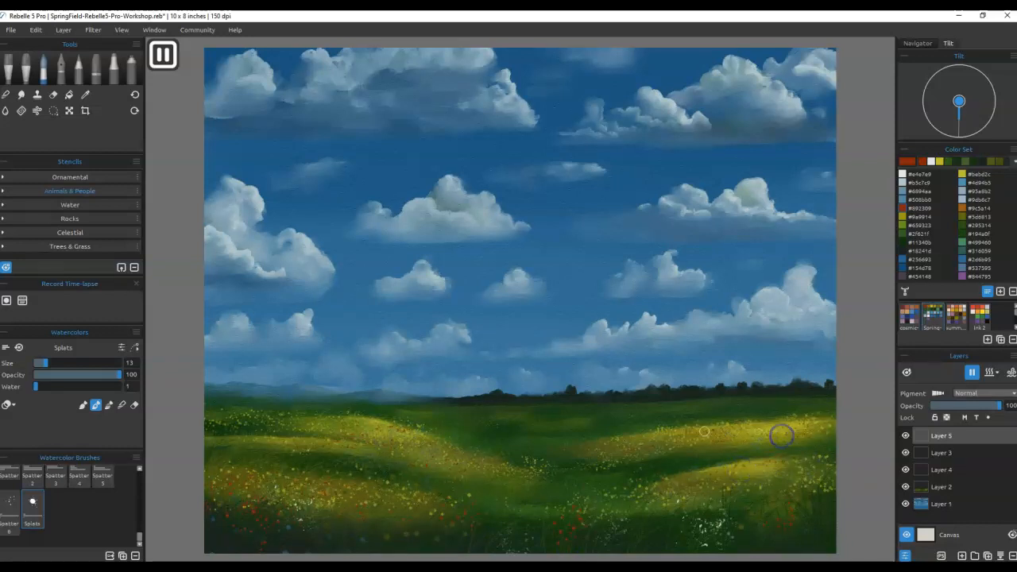
click(964, 182)
click(749, 517)
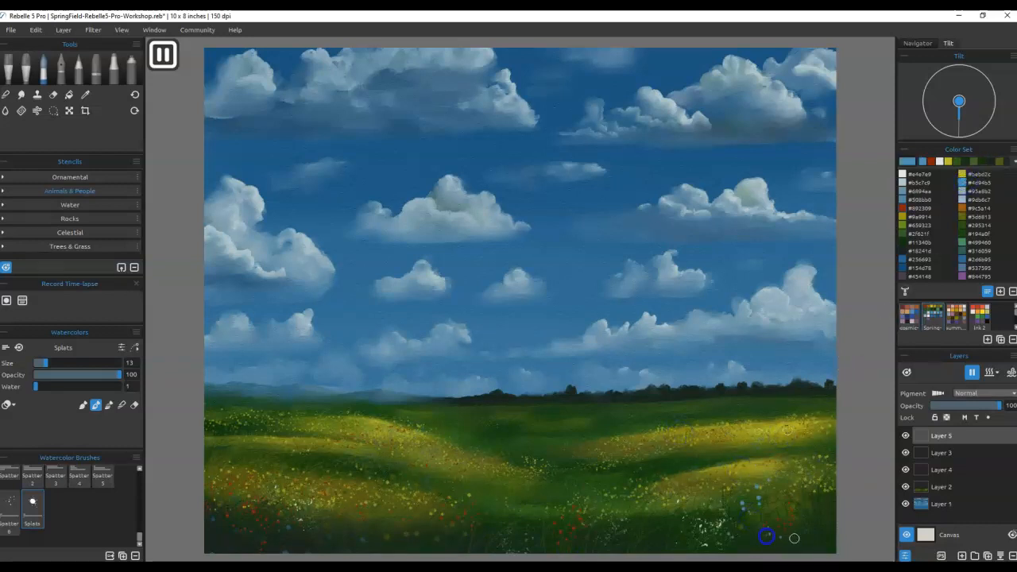
click(368, 516)
click(214, 531)
click(302, 512)
Step: Brighten the orange #9c5a14 and scatter orange Splats flowers across the foreground
double_click(963, 208)
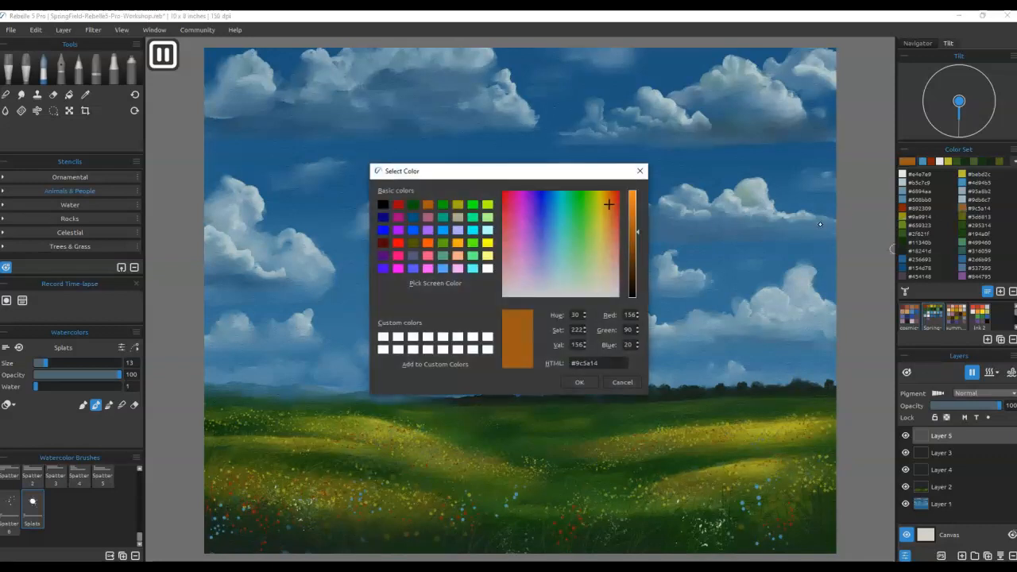
click(631, 207)
click(579, 383)
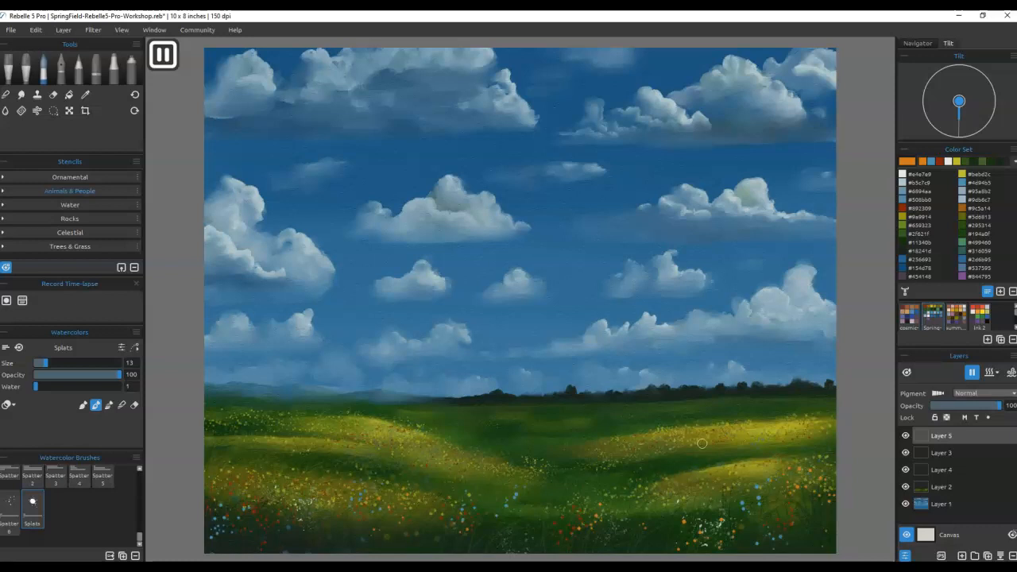
click(400, 539)
Step: Smudge the splat flowers in the central and left foreground into softer blooms with the Soft smudge brush at size 7, opacity 32
scroll(473, 442, up, 3)
drag(646, 481, 641, 200)
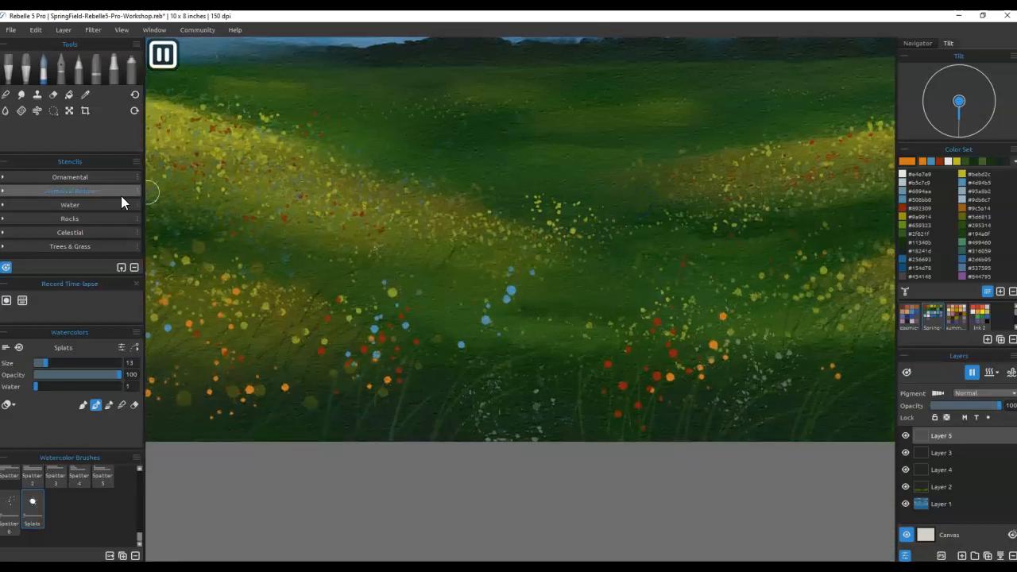
click(21, 94)
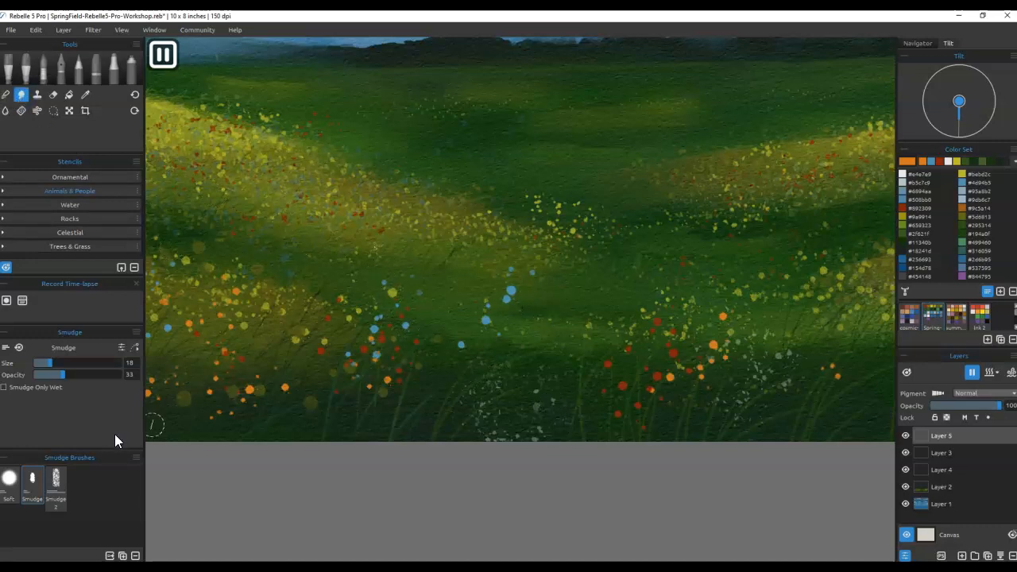
click(10, 480)
key(bracketleft)
key(bracketleft)
key(bracketleft)
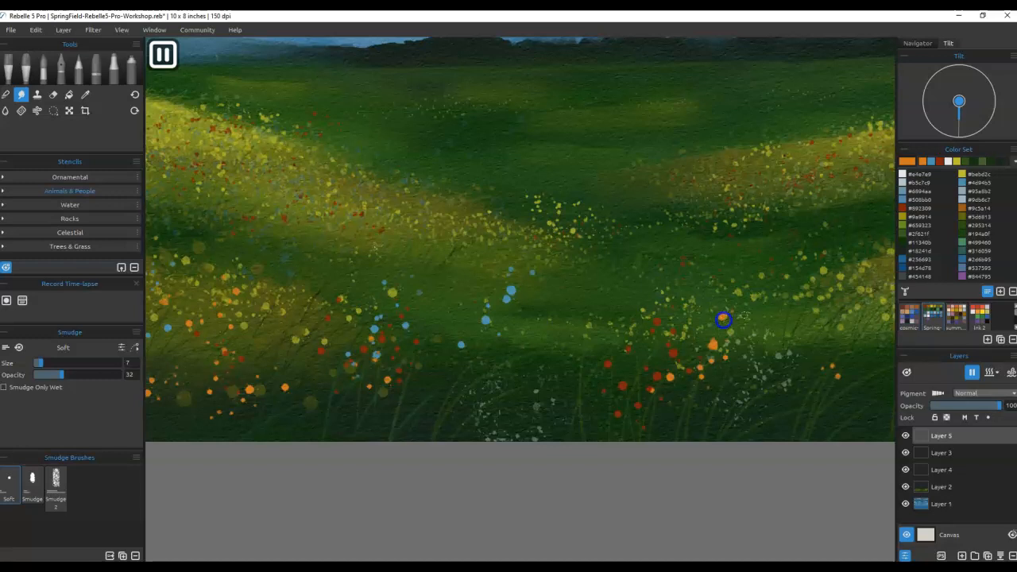
click(673, 352)
click(507, 301)
drag(489, 317, 482, 324)
click(461, 348)
click(379, 327)
click(393, 290)
drag(269, 366, 278, 366)
click(229, 423)
click(220, 357)
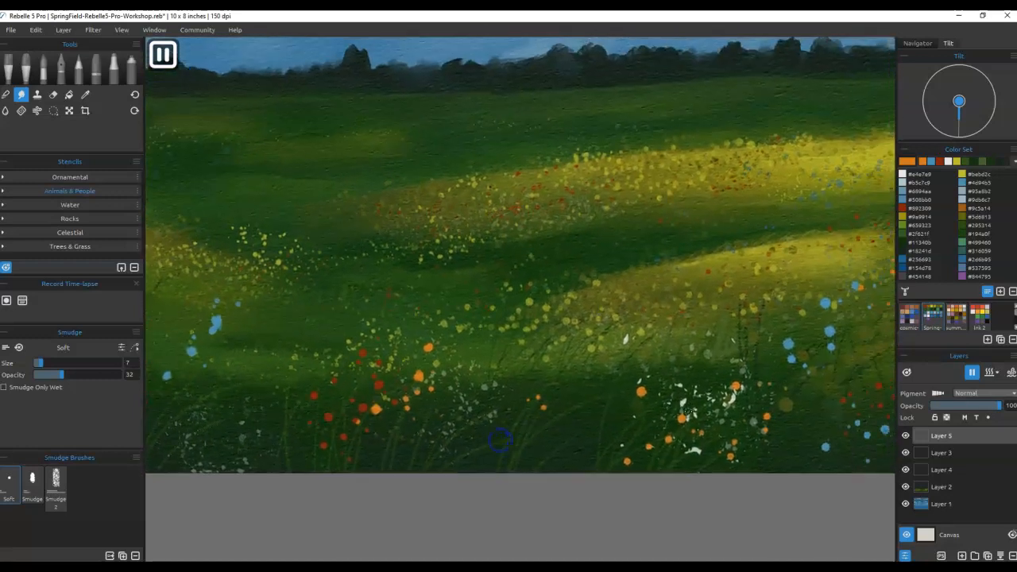
Step: Smudge the orange and blue flowers in the right foreground into irregular petal shapes
click(645, 397)
click(790, 343)
click(829, 337)
click(833, 336)
click(826, 303)
click(859, 290)
Step: Mix a dark navy and dot centres on the blue flowers in the right foreground with the Bullet marker at size 6
key(w)
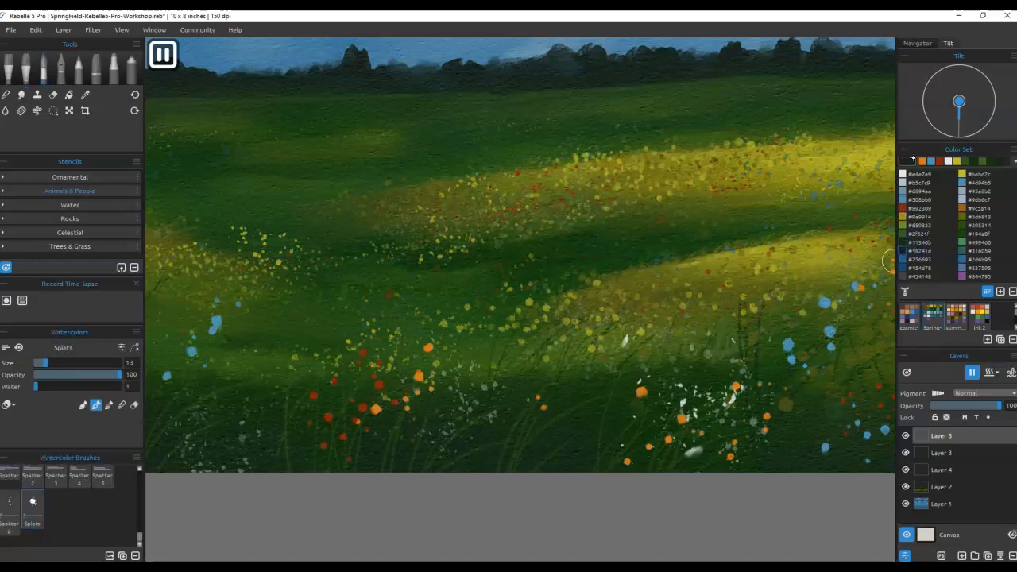
double_click(907, 163)
click(545, 258)
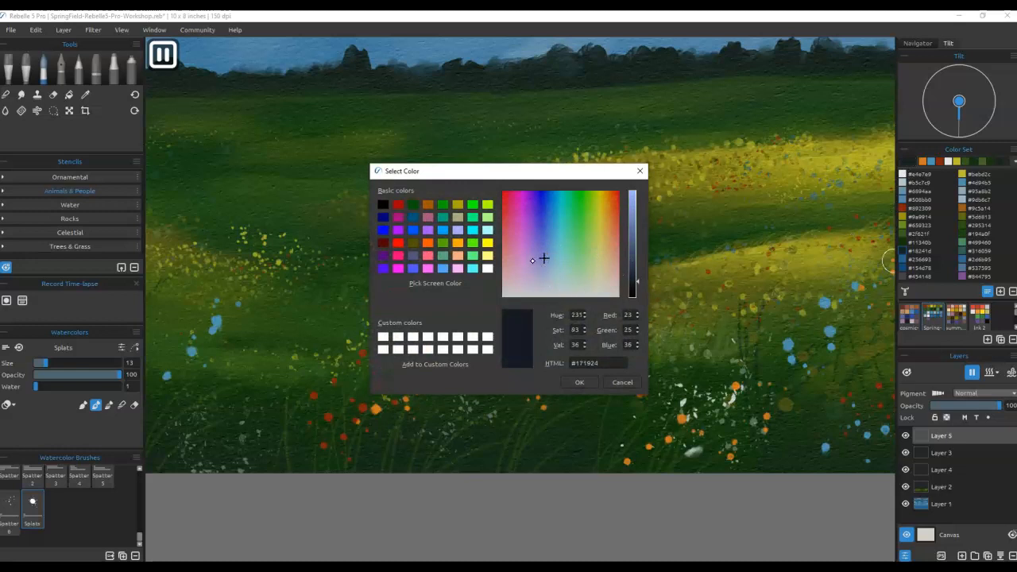
click(579, 382)
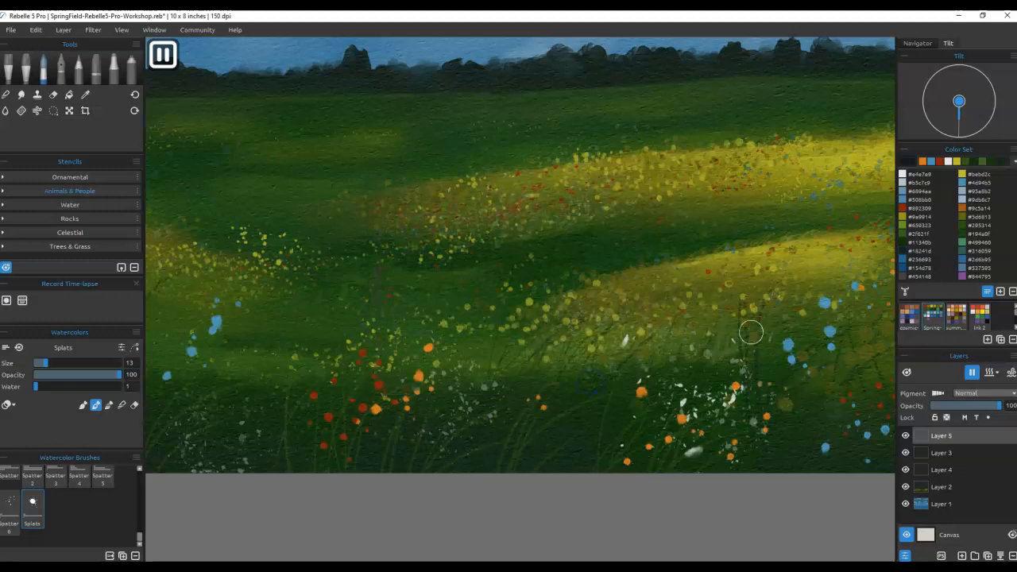
click(114, 68)
key(bracketleft)
key(bracketleft)
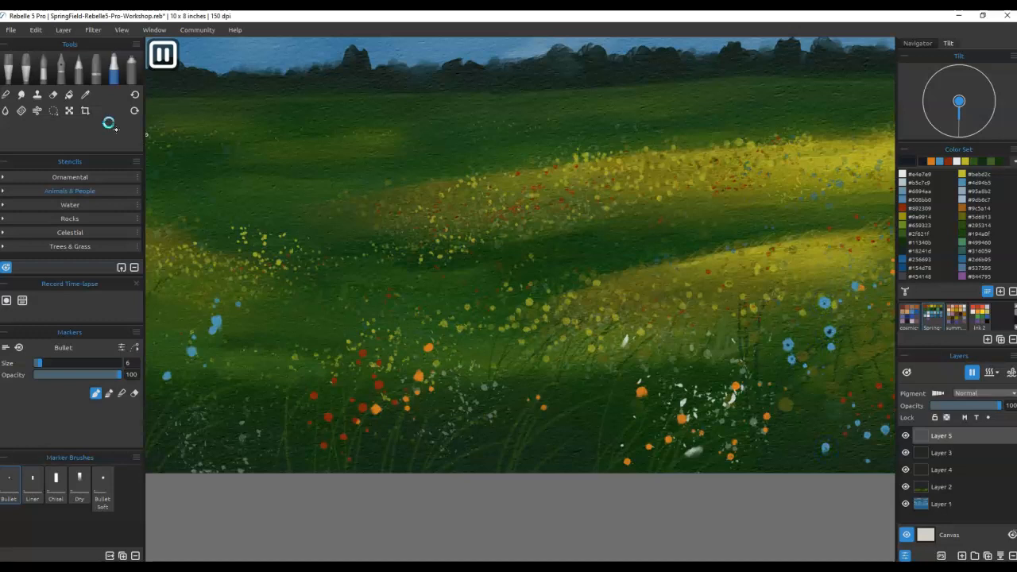
Step: Soften the dark centres of the right-hand blue flowers with the Soft smudge brush at size 7
click(21, 93)
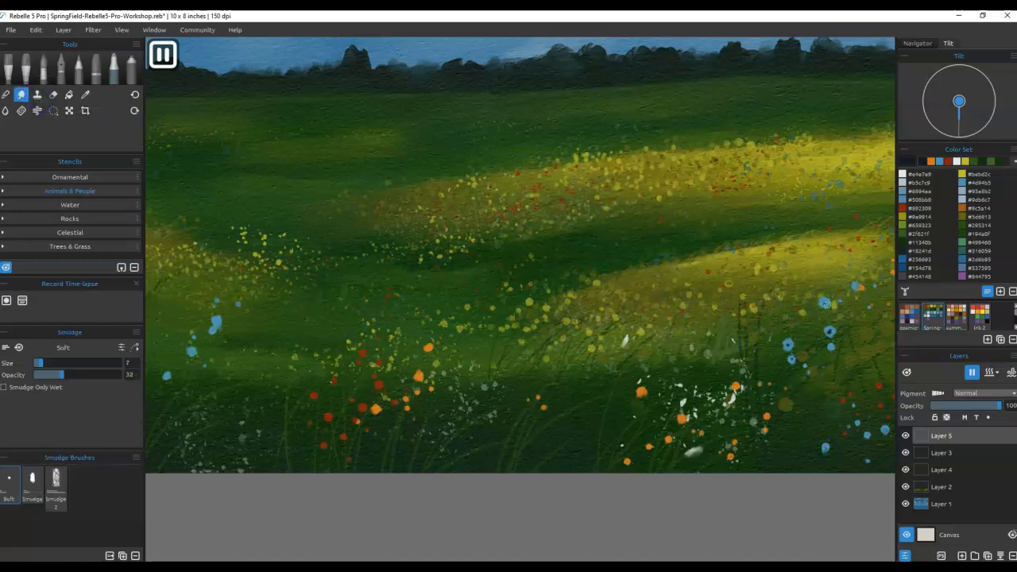
click(824, 303)
click(788, 347)
click(792, 360)
Step: Dot yellow centres on the orange flowers at right and centre and the blue flowers at far left with the size 6 Bullet marker
click(964, 162)
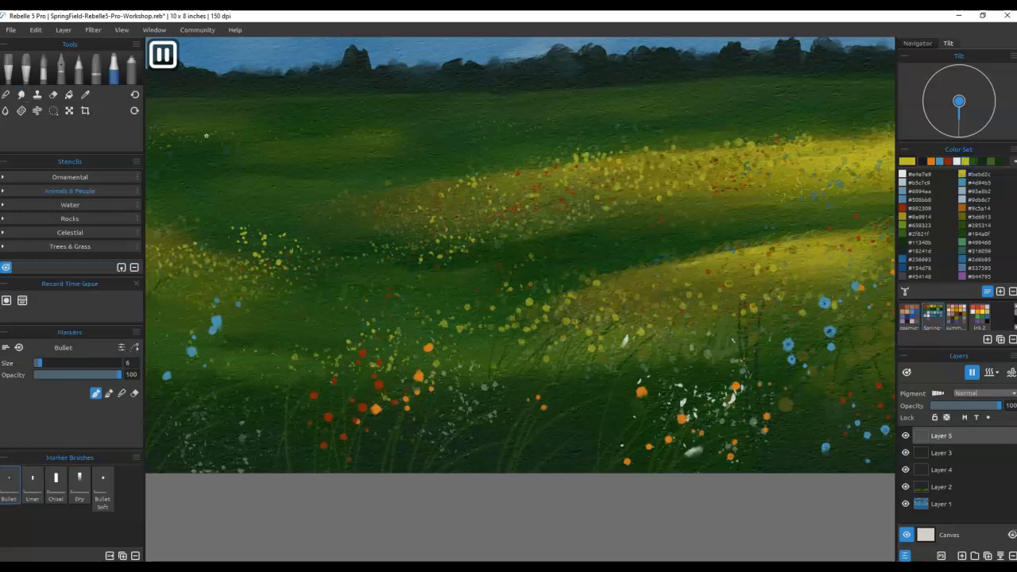
click(736, 387)
click(736, 386)
click(429, 348)
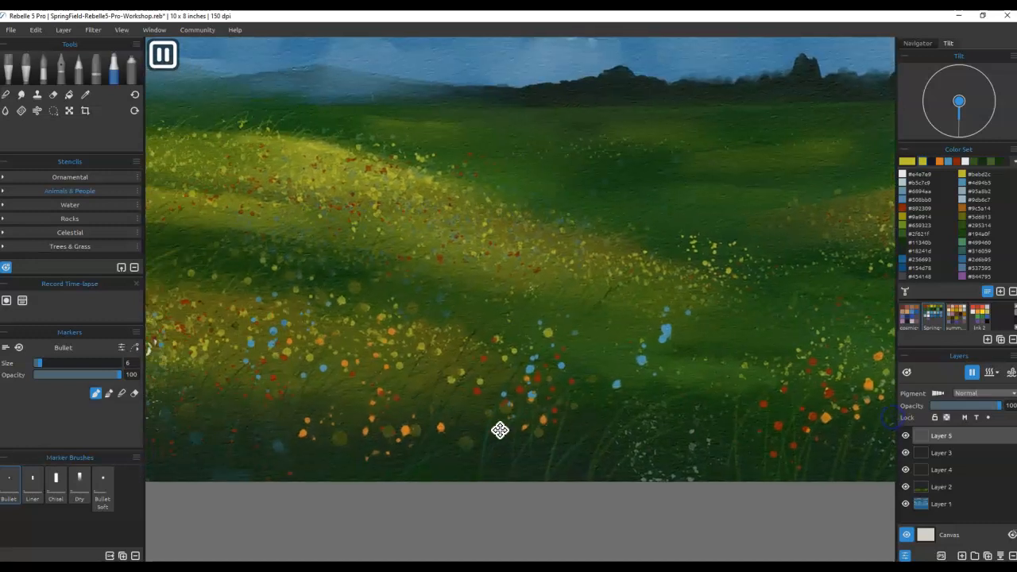
drag(500, 430, 653, 425)
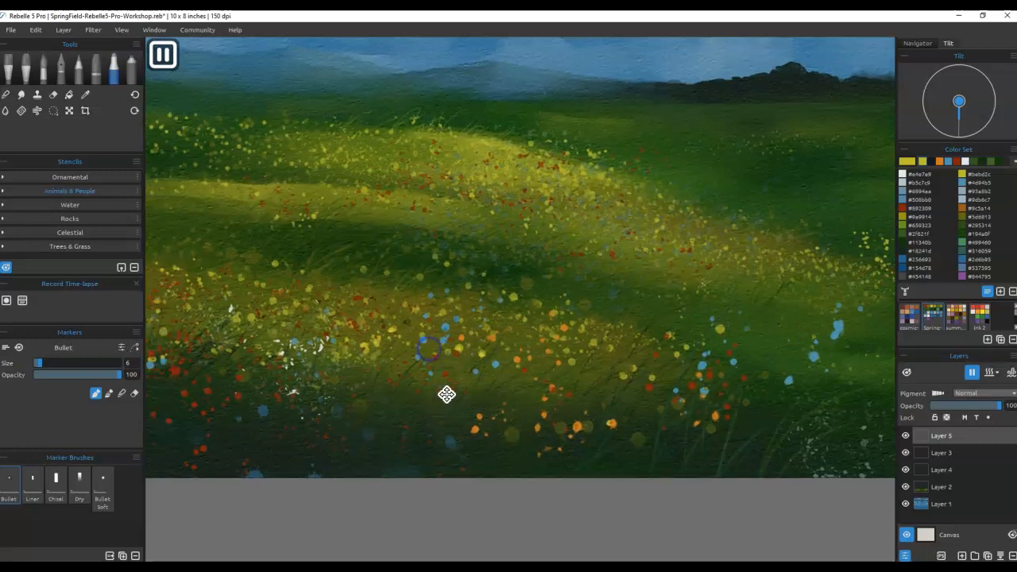
drag(447, 392, 797, 445)
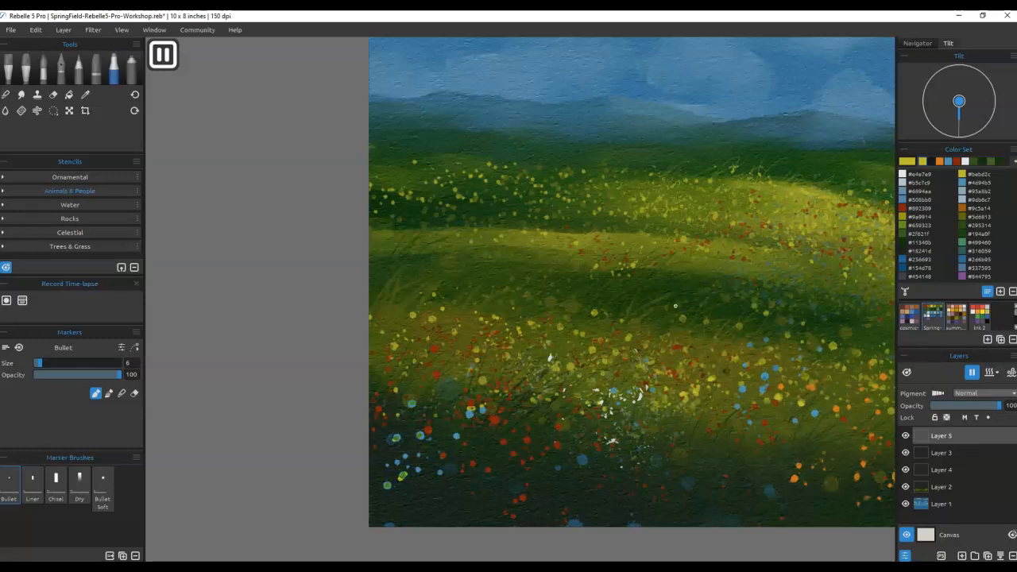
Step: Add a new layer above Layer 5 and set up the Round Soft pastel at size 6, opacity 29 in dark green #194a0f
key(p)
click(961, 235)
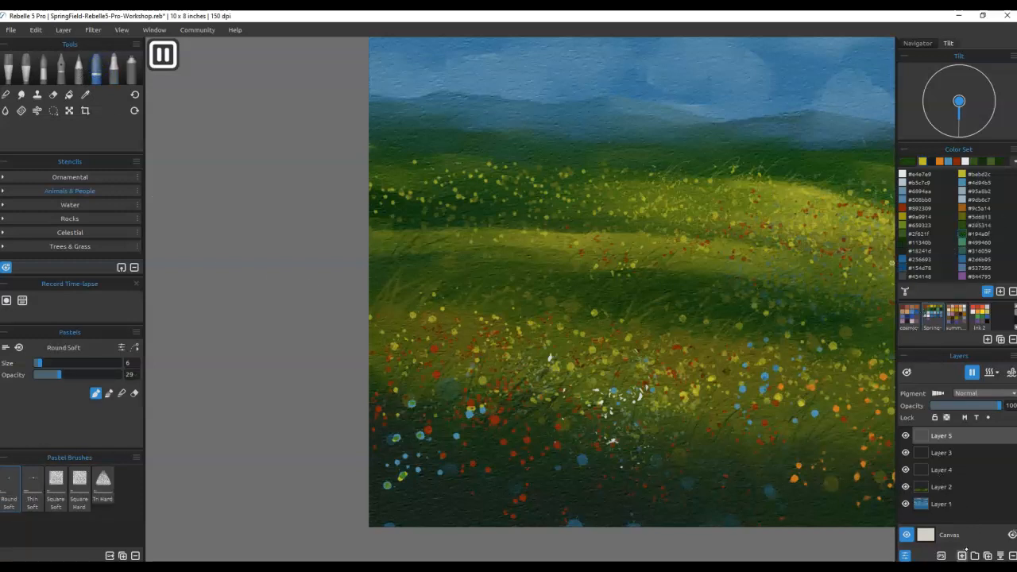
click(963, 556)
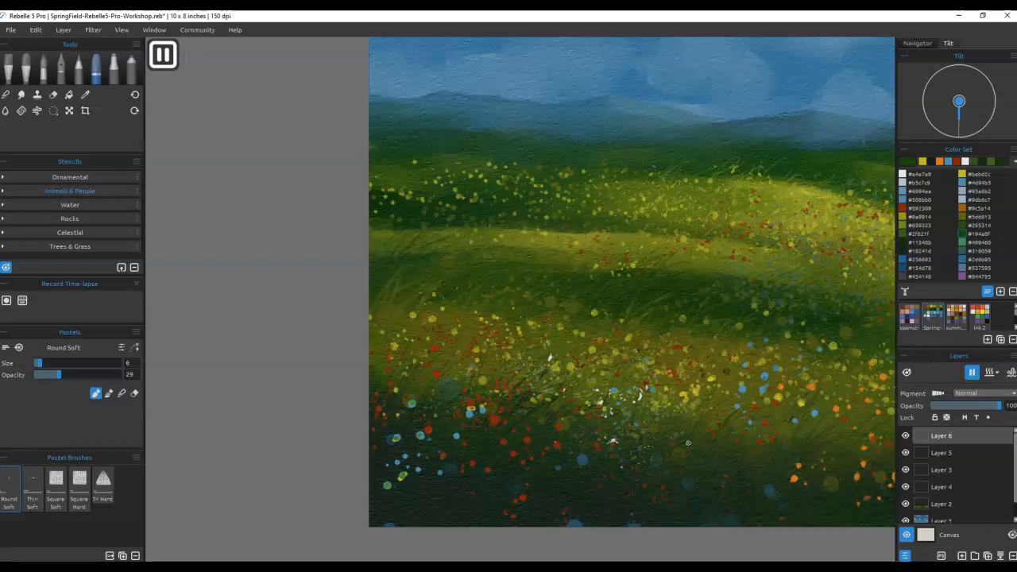
key(ctrl+0)
drag(602, 497, 613, 329)
scroll(644, 316, up, 3)
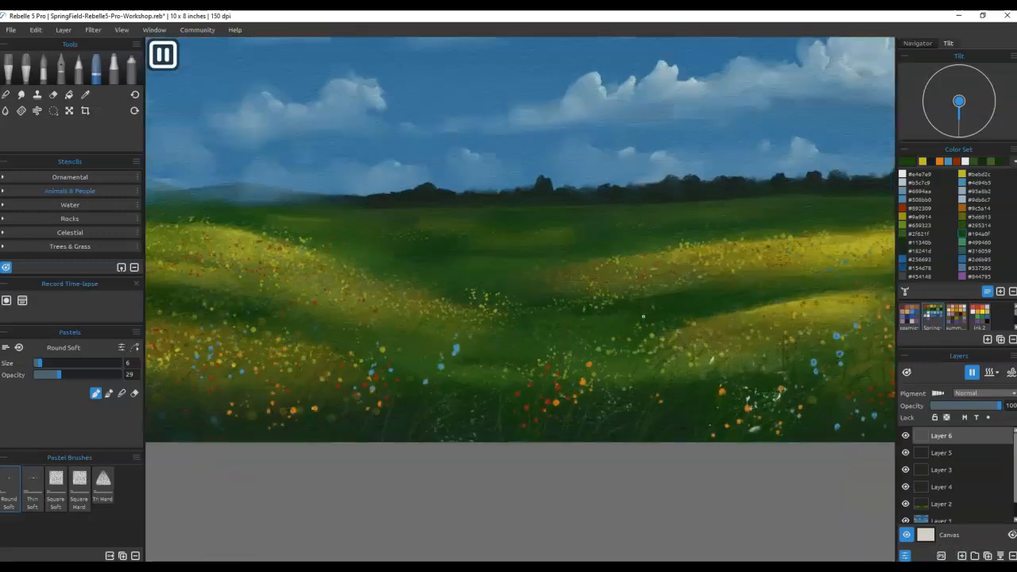
Step: Paint thin, faint dark green grass blades rising from the painting's lower edge across the left and centre foreground
key(Tab)
drag(532, 418, 642, 406)
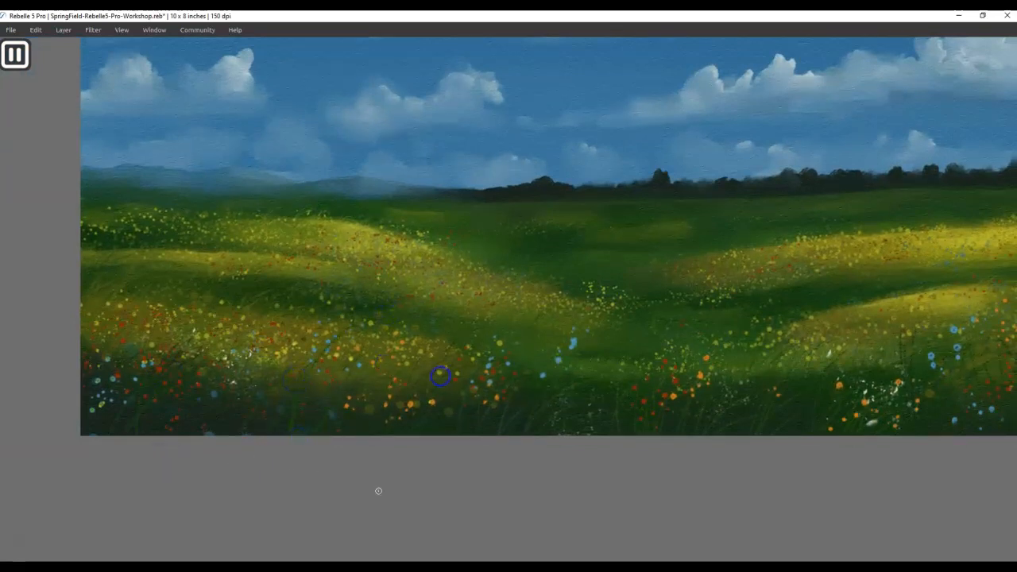
mouse_move(326, 453)
mouse_down()
mouse_move(337, 368)
mouse_move(367, 372)
mouse_up()
mouse_move(370, 462)
mouse_down()
mouse_move(400, 382)
mouse_move(428, 367)
mouse_up()
drag(448, 449, 458, 351)
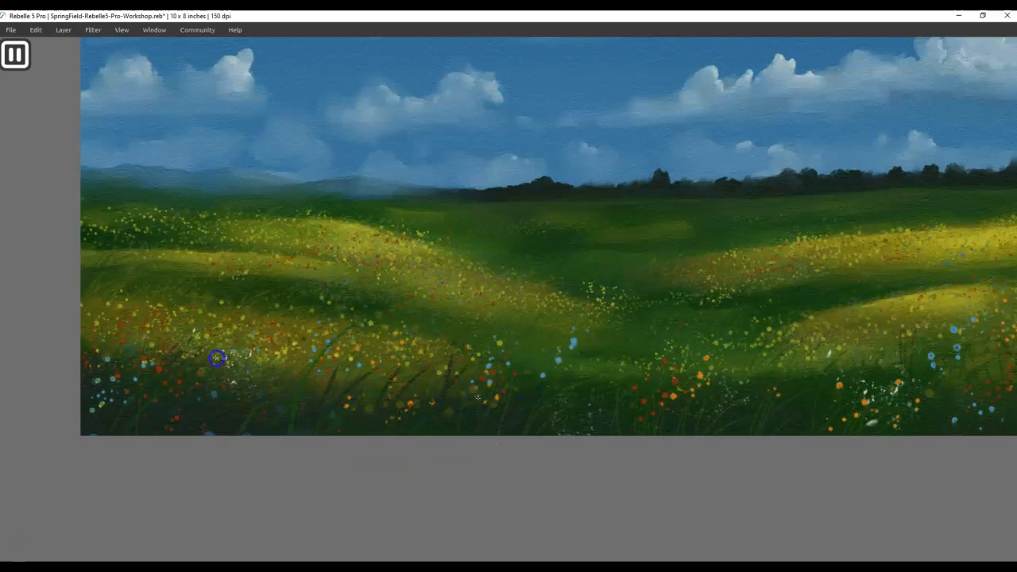
drag(79, 484, 139, 336)
drag(49, 436, 127, 311)
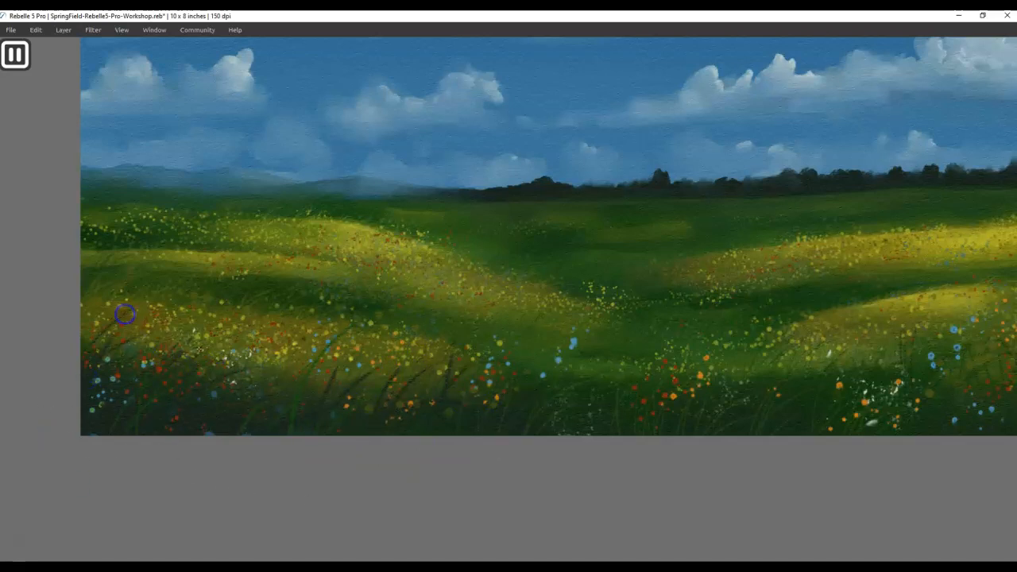
drag(518, 473, 608, 352)
drag(548, 411, 629, 357)
drag(665, 461, 693, 357)
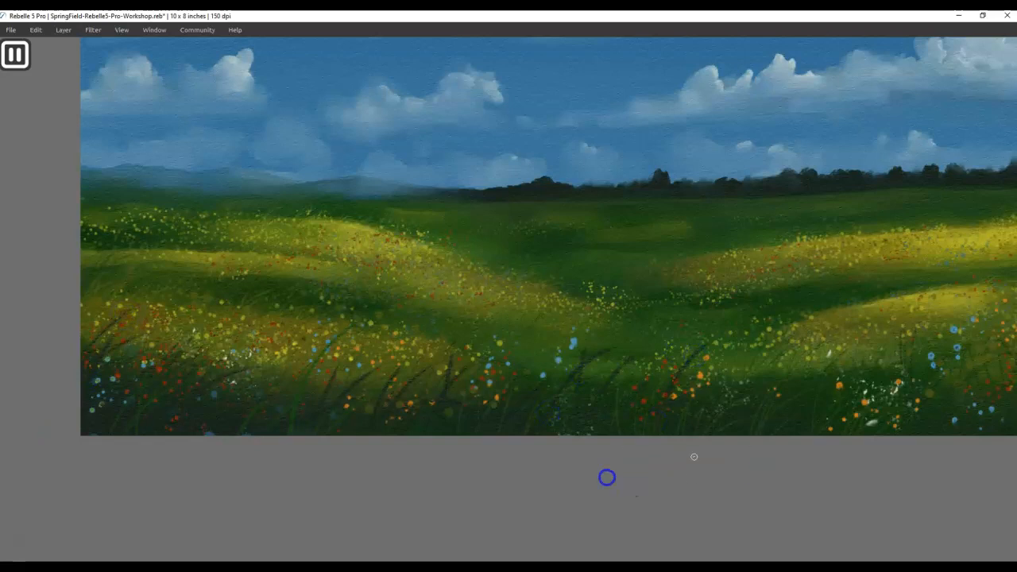
Step: Paint dark grass blades in the centre foreground with the Fountain Round ink at size 16, opacity 38, and raise the opacity to 100
key(Tab)
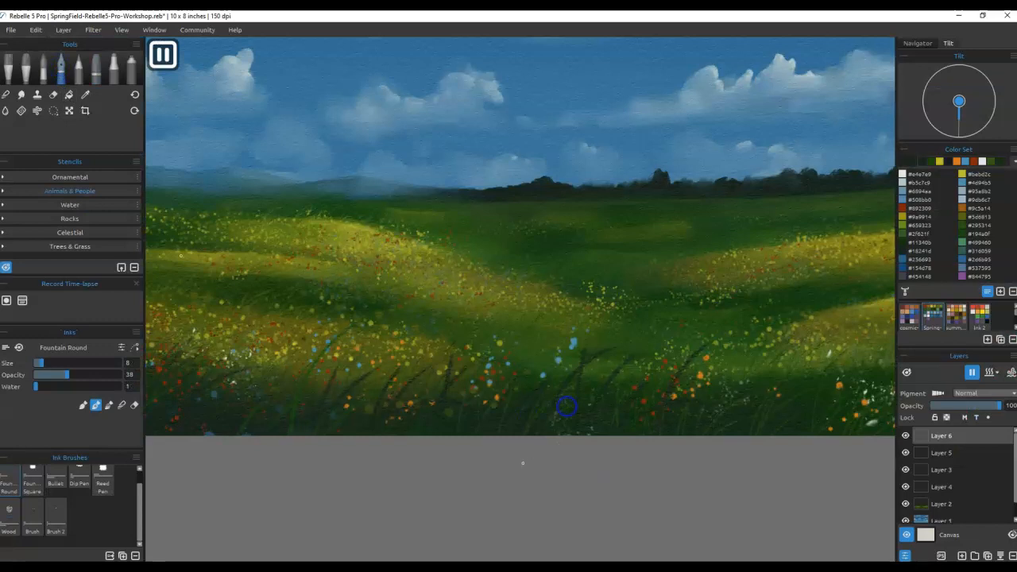
key(bracketright)
drag(584, 445, 648, 347)
drag(561, 460, 621, 377)
drag(556, 442, 599, 377)
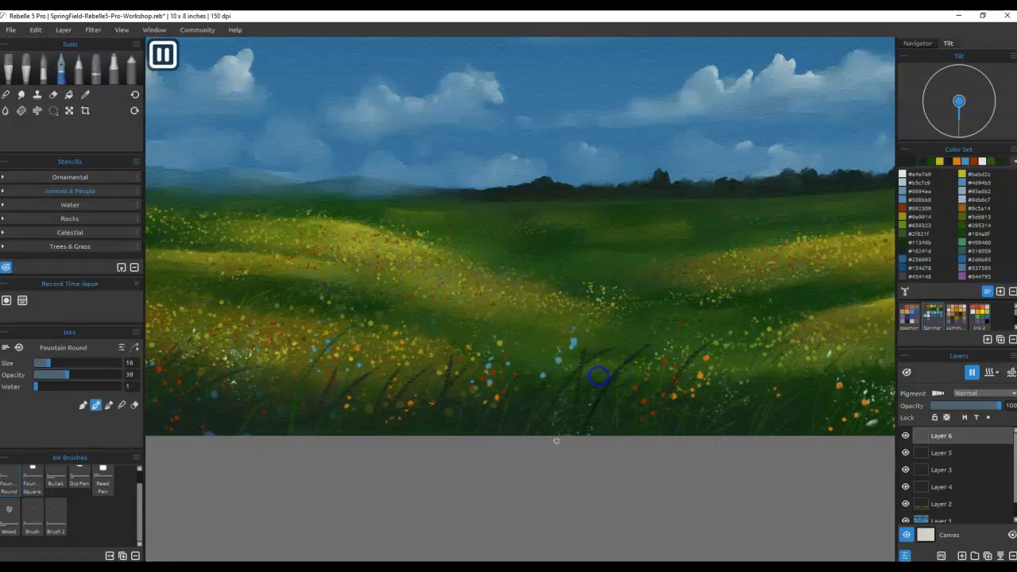
drag(67, 374, 145, 377)
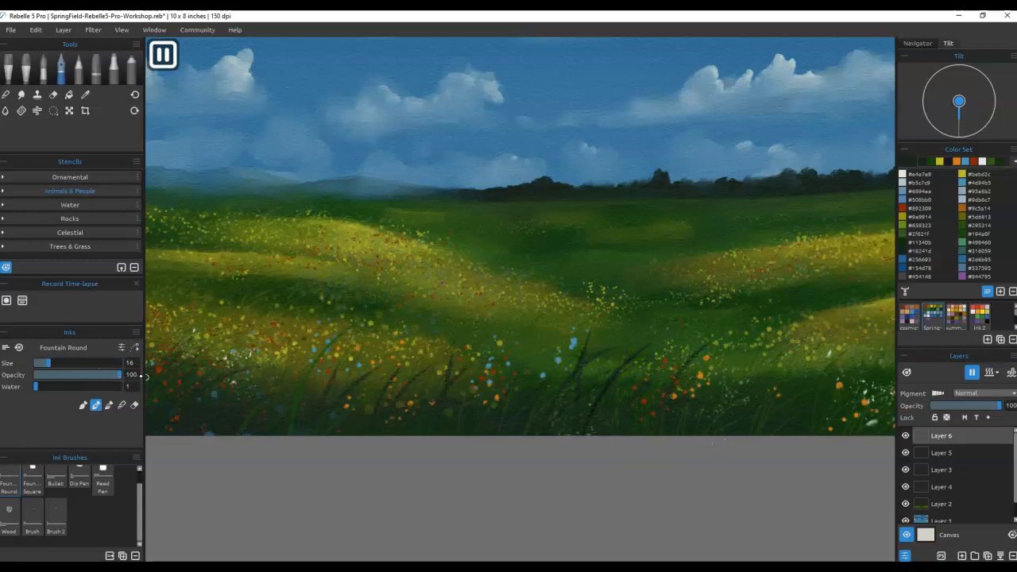
drag(429, 431, 501, 367)
drag(456, 396, 486, 367)
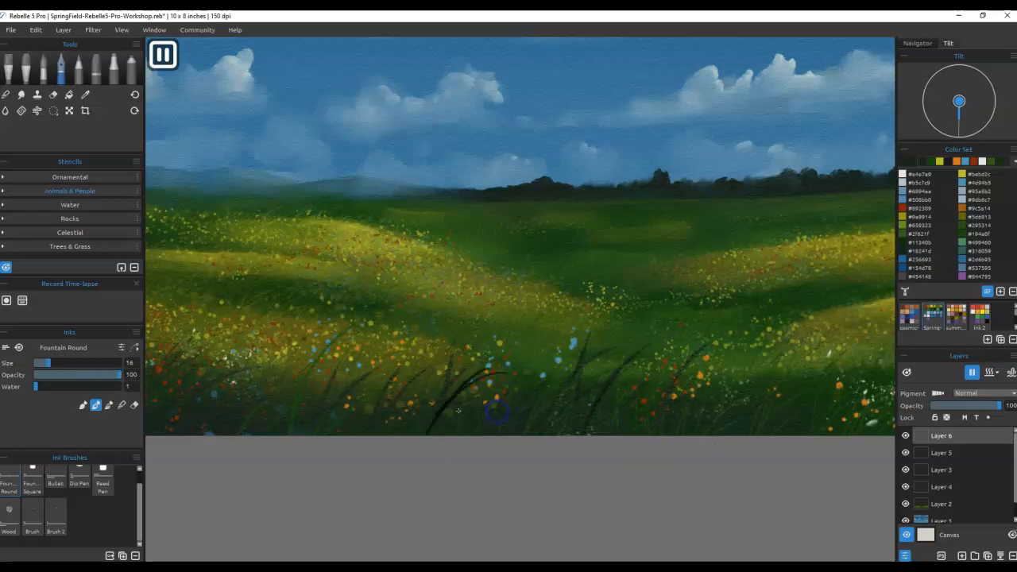
key(ctrl)
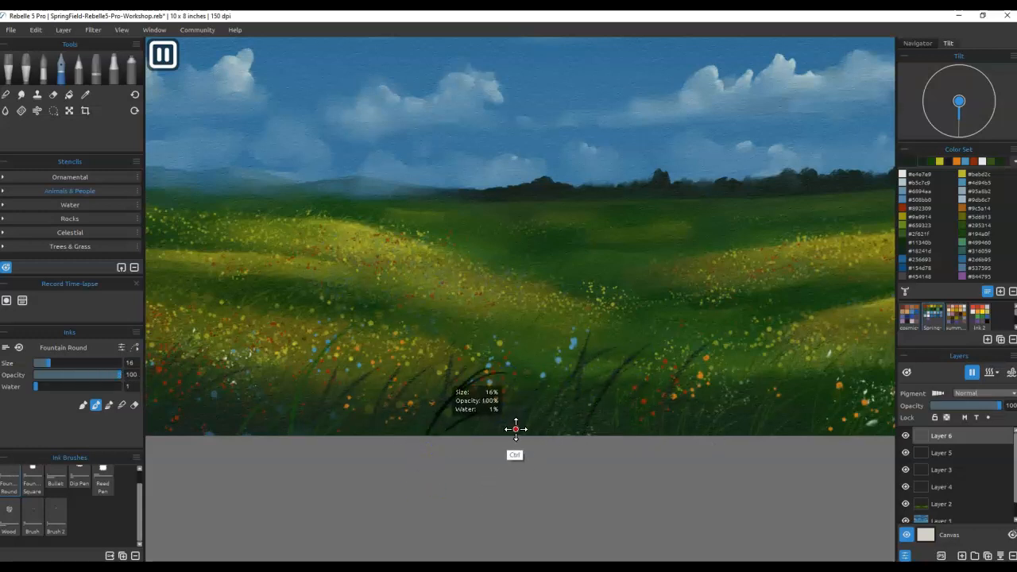
key(ctrl+z)
key(ctrl+z)
key(ctrl+z)
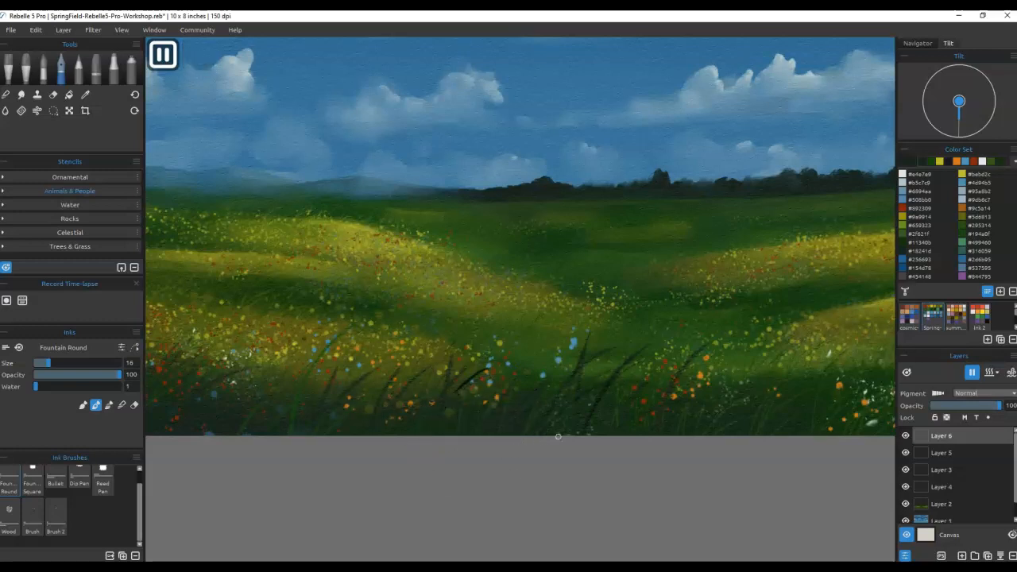
Step: Sample dark greens from the meadow and paint bold grass blades across the left and centre foreground with Fountain Round at opacity 100
alt+click(751, 395)
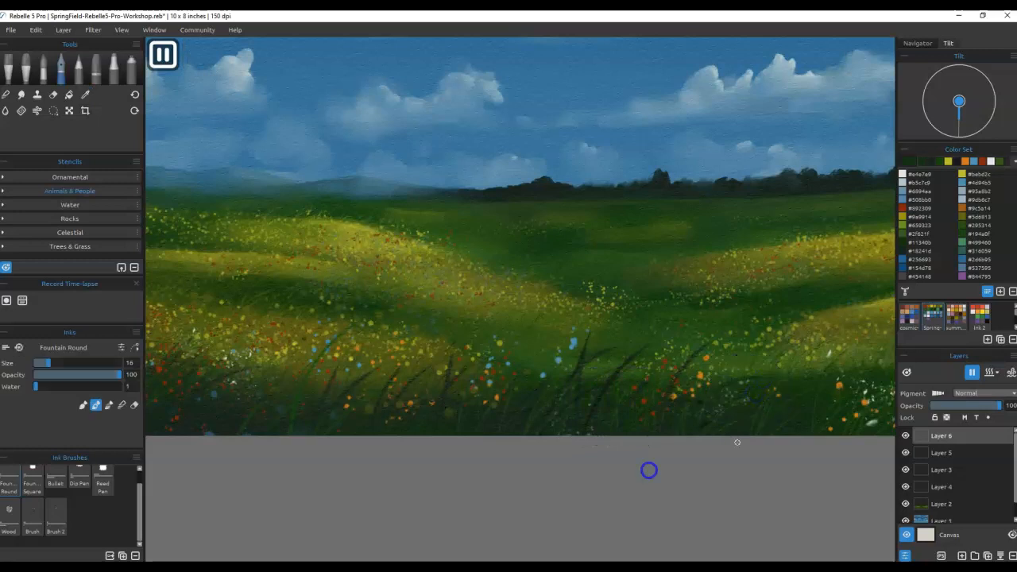
drag(507, 397, 550, 357)
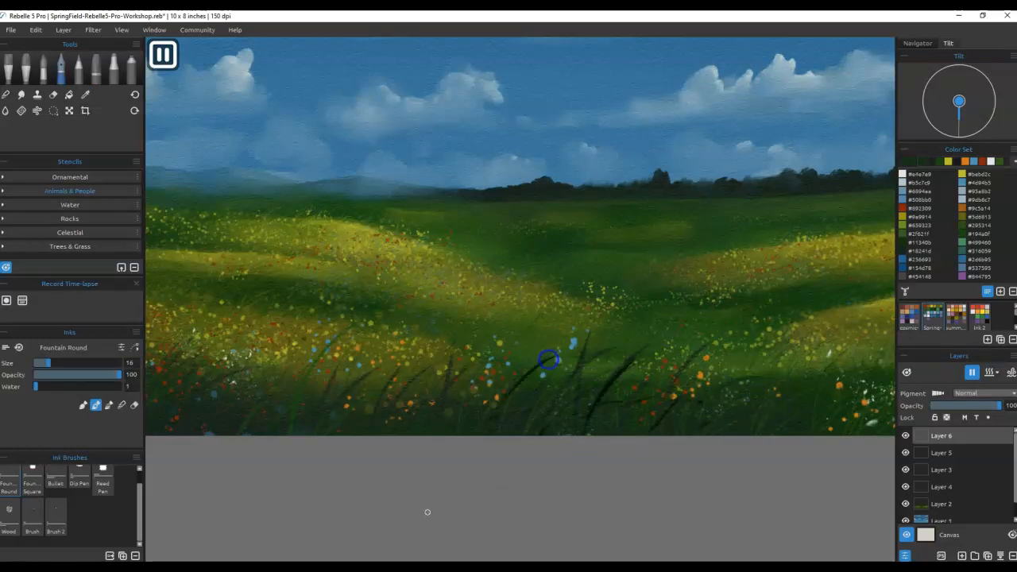
drag(797, 358, 771, 472)
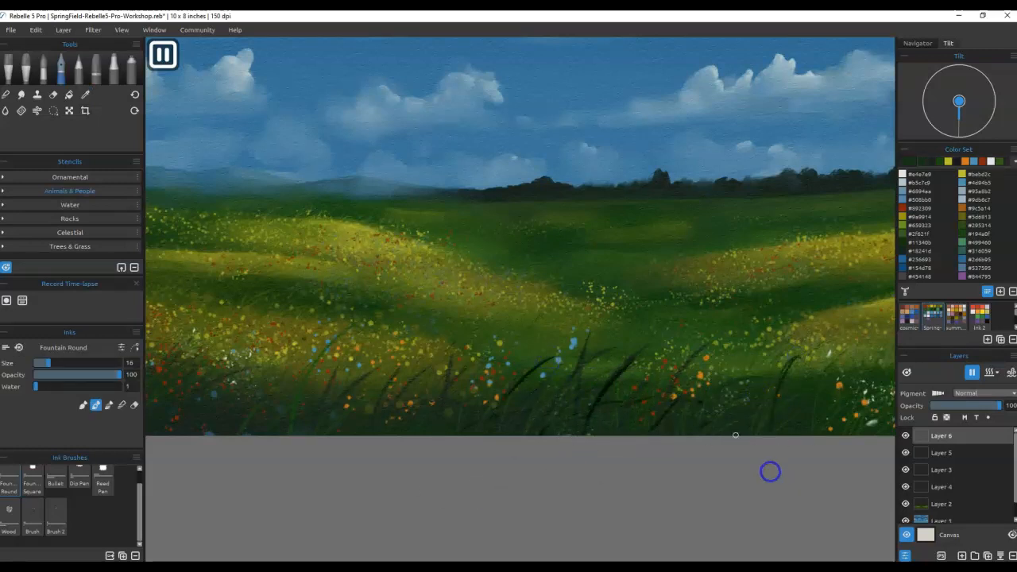
alt+click(602, 409)
drag(493, 479, 539, 370)
mouse_move(430, 435)
mouse_down()
mouse_move(501, 406)
mouse_move(463, 424)
mouse_up()
drag(396, 435, 438, 372)
drag(398, 429, 457, 412)
mouse_move(362, 472)
mouse_down()
mouse_move(375, 395)
mouse_move(390, 408)
mouse_up()
drag(302, 463, 334, 412)
Step: Paint long, overlapping dark grass blades along the lower edge from the centre to the right-hand corner
drag(712, 443, 488, 384)
drag(569, 414, 566, 347)
drag(606, 413, 592, 316)
drag(669, 421, 671, 339)
drag(700, 438, 691, 301)
mouse_move(675, 414)
mouse_down()
mouse_move(674, 321)
mouse_move(727, 335)
mouse_up()
drag(780, 453, 766, 328)
drag(804, 436, 778, 336)
drag(844, 429, 814, 334)
mouse_move(880, 422)
mouse_down()
mouse_move(838, 328)
mouse_move(809, 294)
mouse_move(792, 303)
mouse_up()
drag(835, 424, 812, 316)
drag(813, 384, 824, 312)
mouse_move(719, 393)
mouse_down()
mouse_move(716, 353)
mouse_move(773, 355)
mouse_up()
drag(609, 424, 588, 322)
Step: Sample another dark green and thicken the grass clumps in the centre and right foreground
alt+click(533, 340)
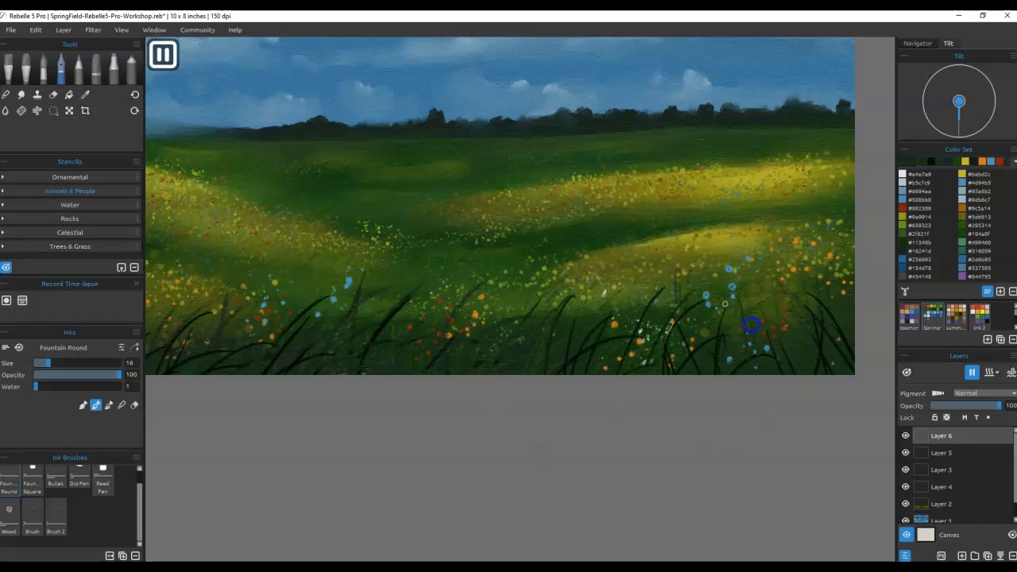
drag(851, 438, 769, 320)
drag(666, 345, 694, 293)
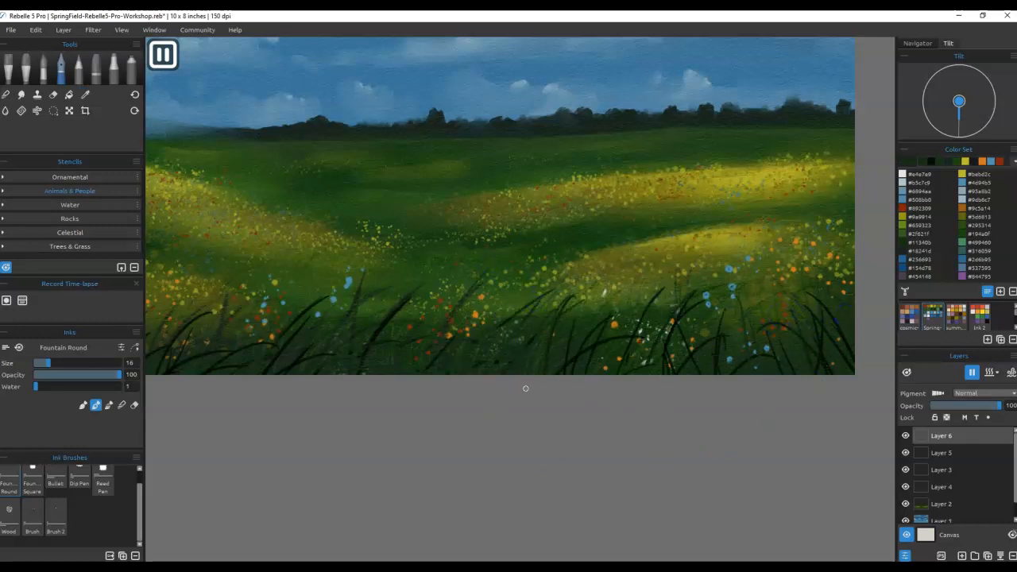
mouse_move(403, 354)
mouse_down()
mouse_move(420, 313)
mouse_move(364, 373)
mouse_up()
drag(331, 338, 358, 293)
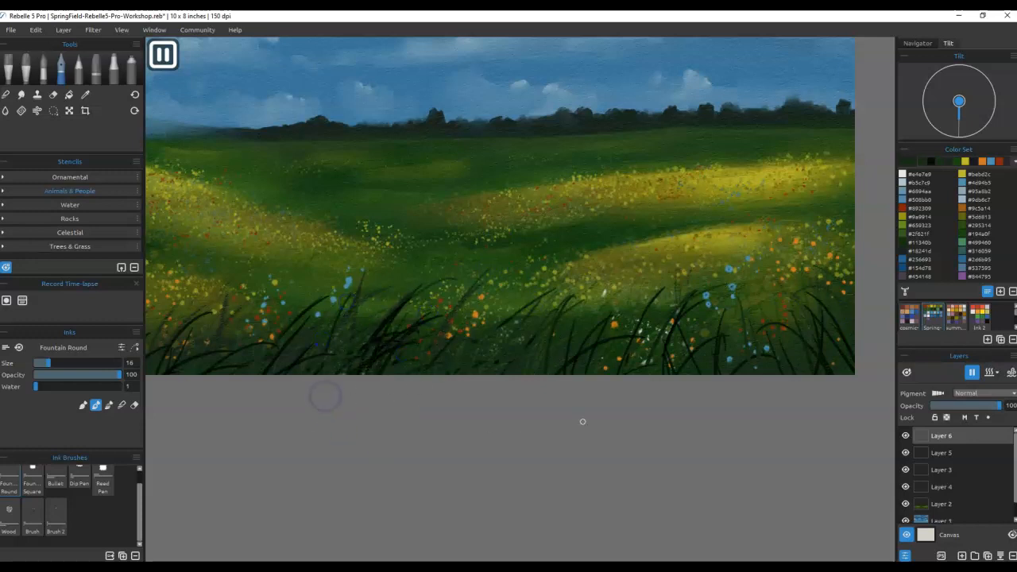
Step: Add a new layer above Layer 6, paint dark grass blades in the left foreground, and fit the whole painting in view
click(960, 555)
drag(358, 375, 375, 296)
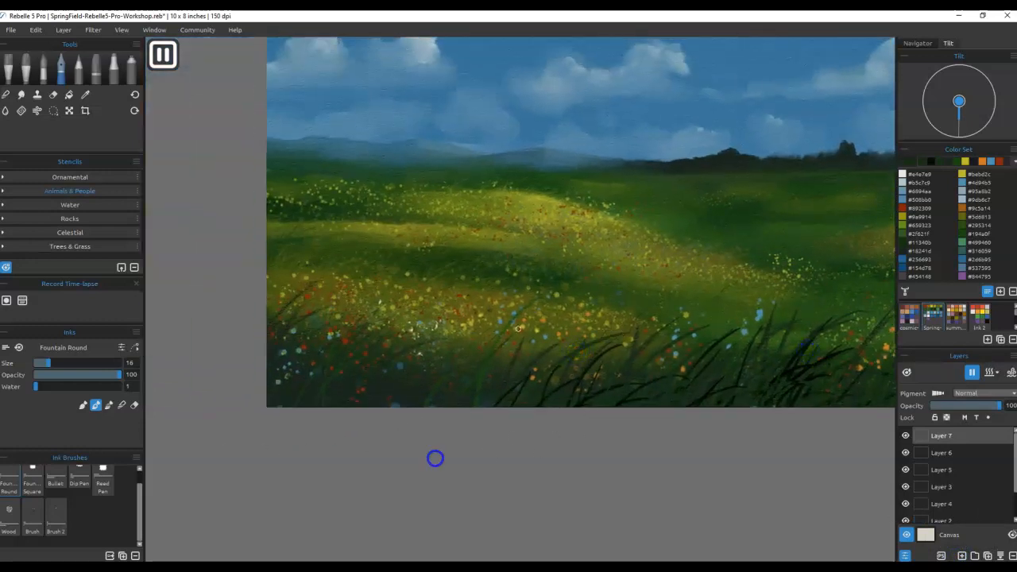
drag(367, 343, 369, 357)
drag(287, 453, 332, 378)
drag(256, 436, 313, 284)
drag(277, 453, 287, 353)
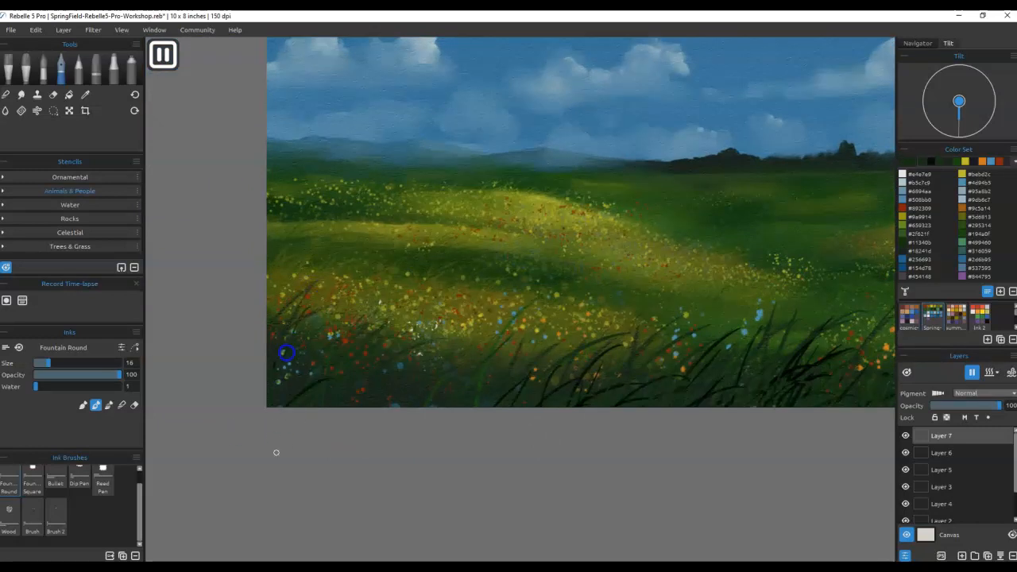
drag(366, 351, 385, 318)
key(Tab)
key(ctrl+0)
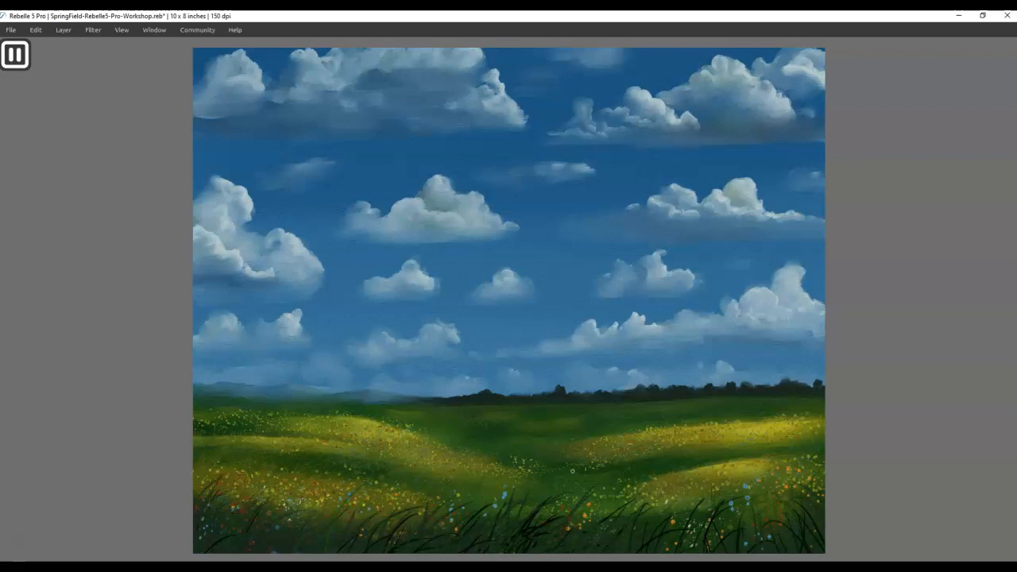
Step: Load the deer stencil, turn on its border, shrink it and place it on the right-hand meadow below the treeline
key(Tab)
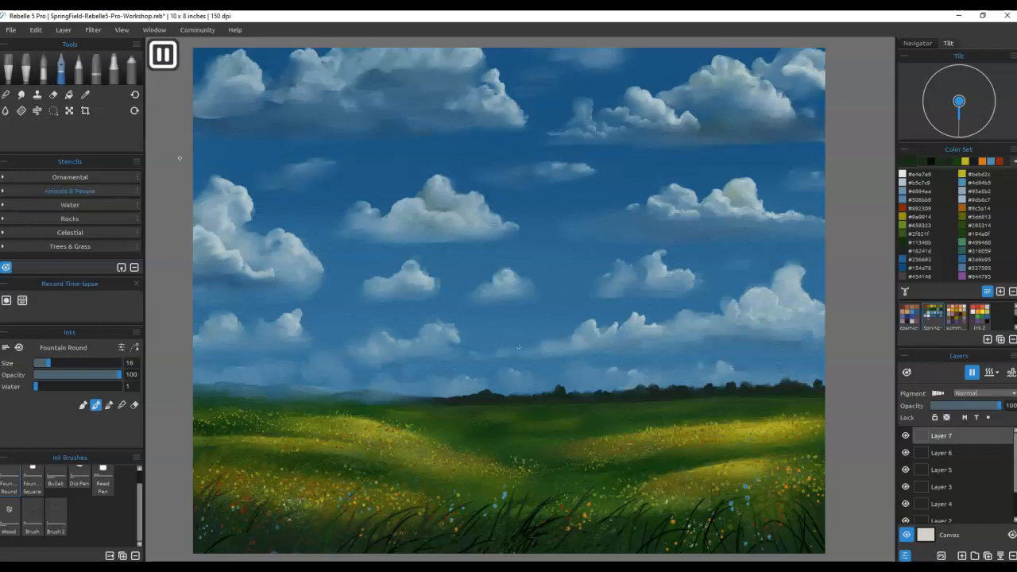
click(8, 198)
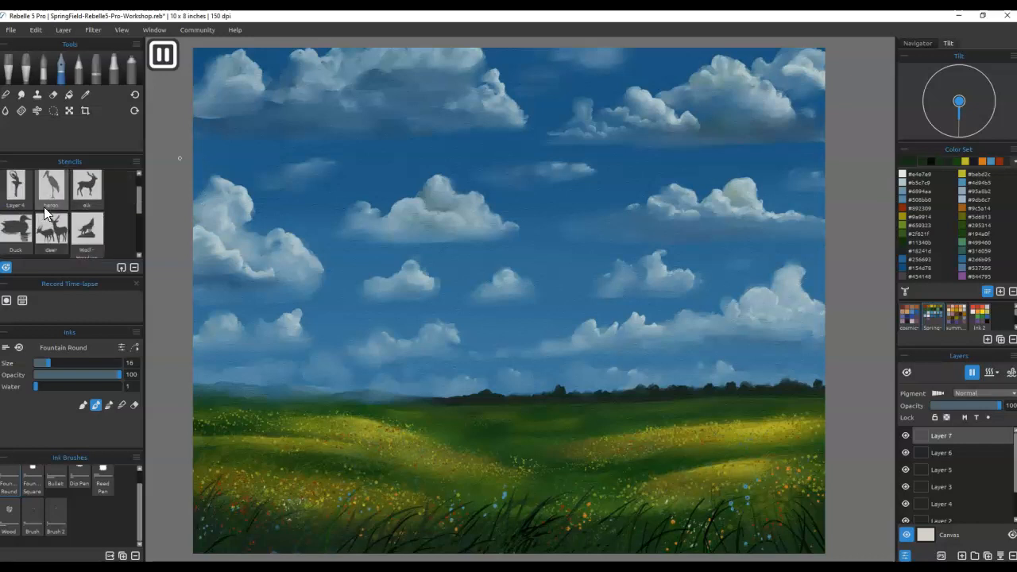
click(50, 233)
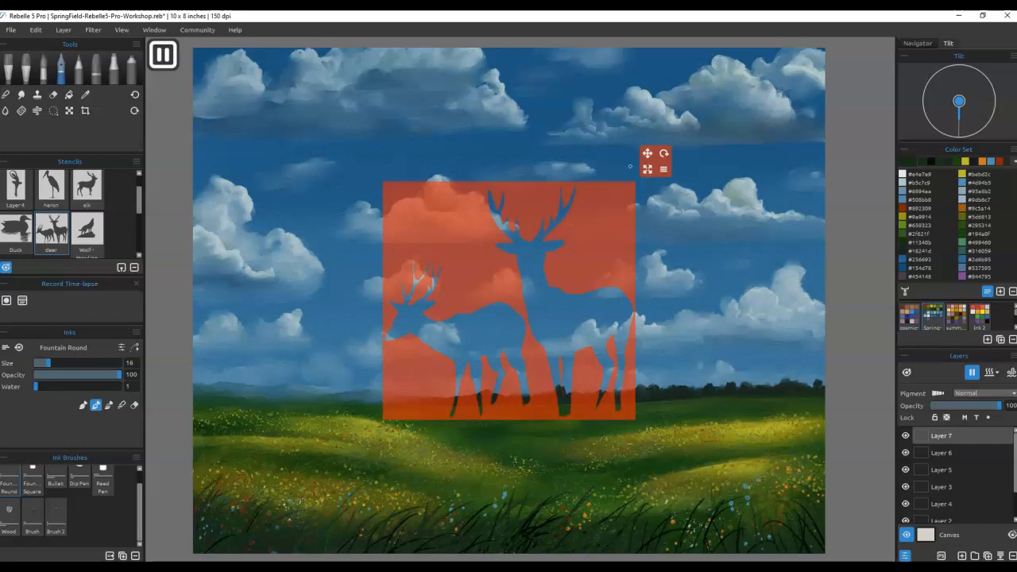
click(664, 169)
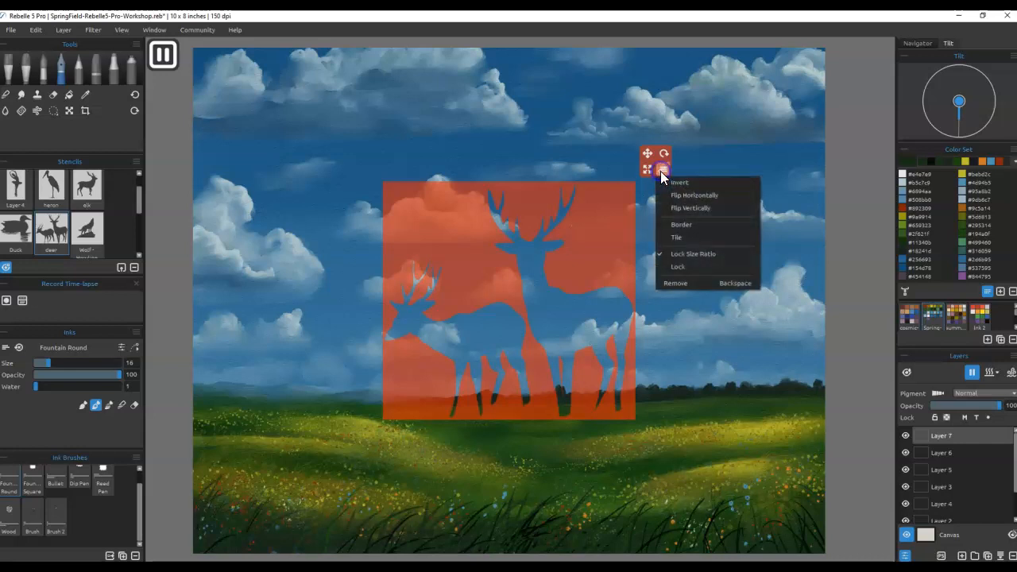
click(681, 224)
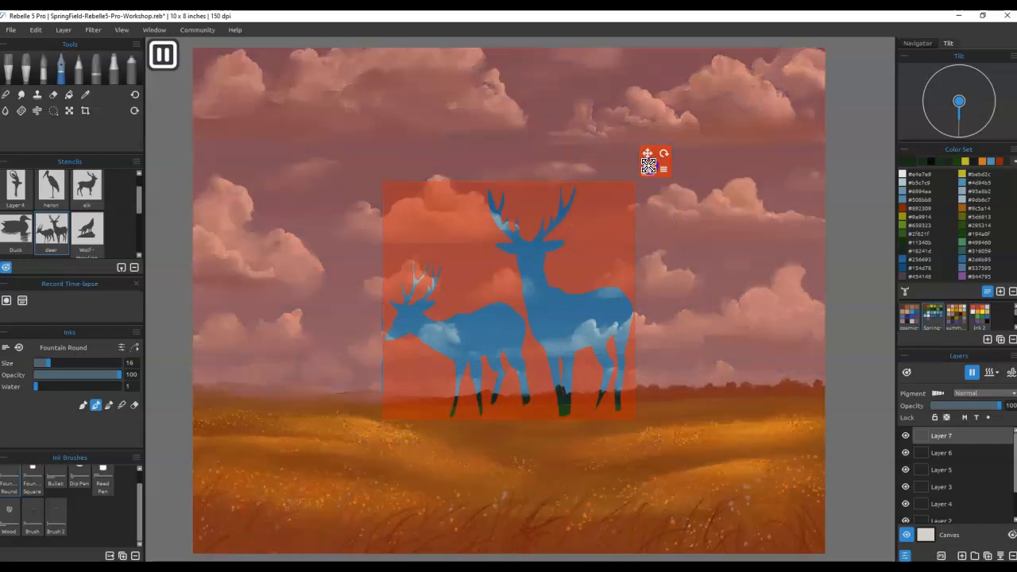
drag(649, 166, 404, 289)
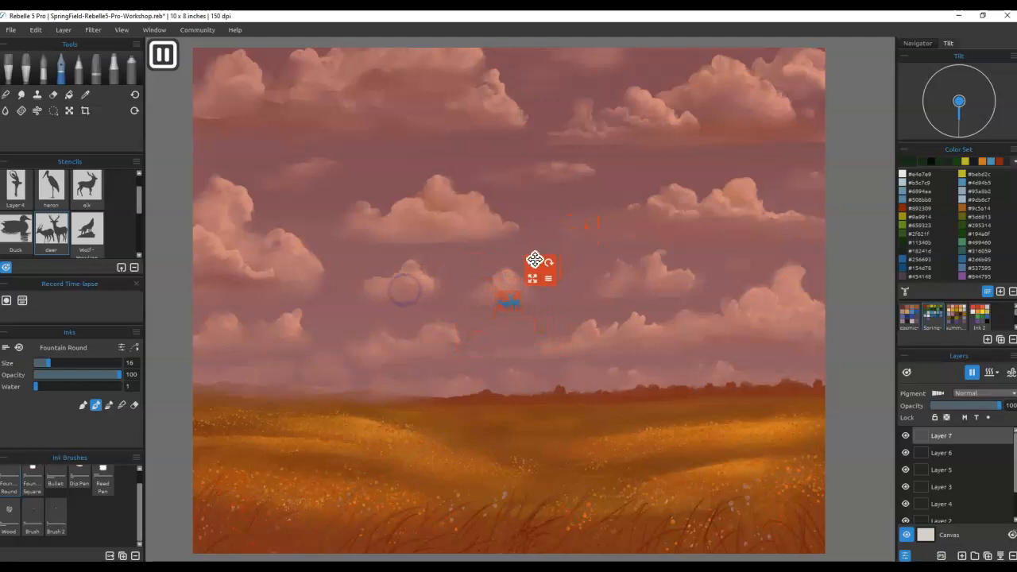
drag(533, 263, 760, 371)
Step: Fill the deer stencil using the Round Soft pastel at size 12, opacity 29, starting with #9c5a14 and darkening it to a muted brown
click(97, 80)
scroll(768, 441, up, 5)
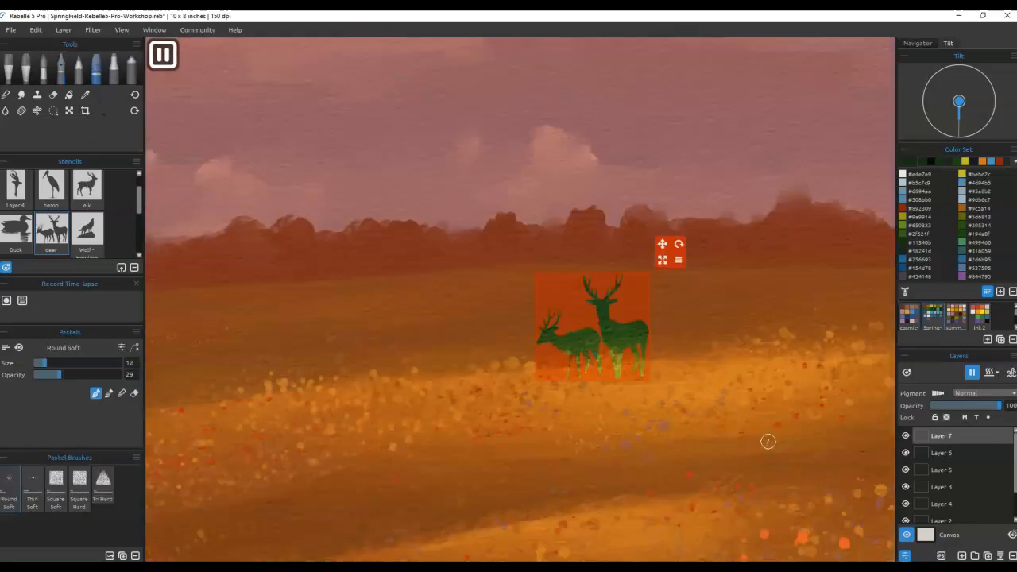
scroll(767, 441, up, 1)
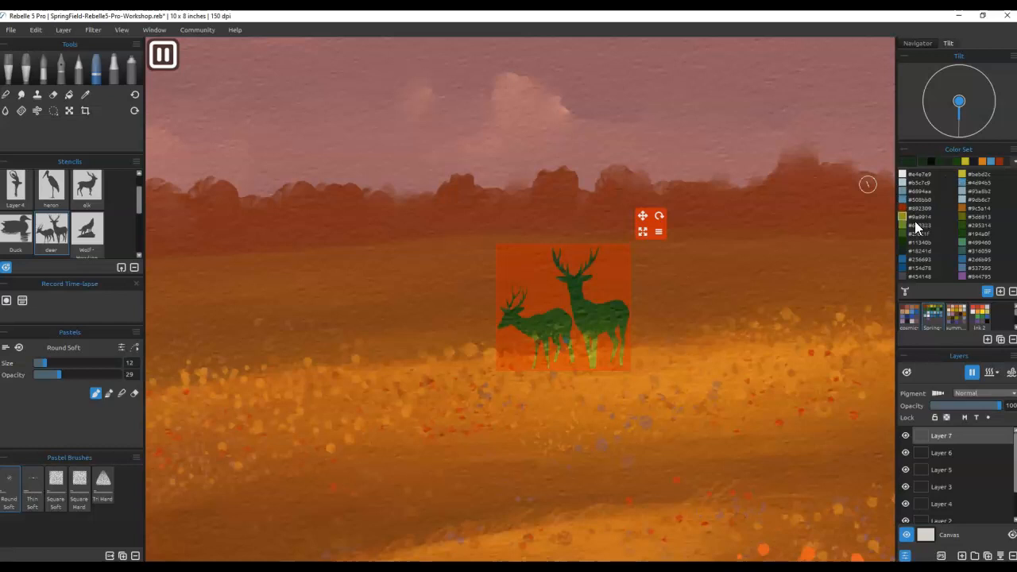
click(963, 209)
mouse_move(606, 279)
mouse_down()
mouse_move(607, 302)
mouse_move(565, 265)
mouse_move(585, 320)
mouse_up()
double_click(907, 161)
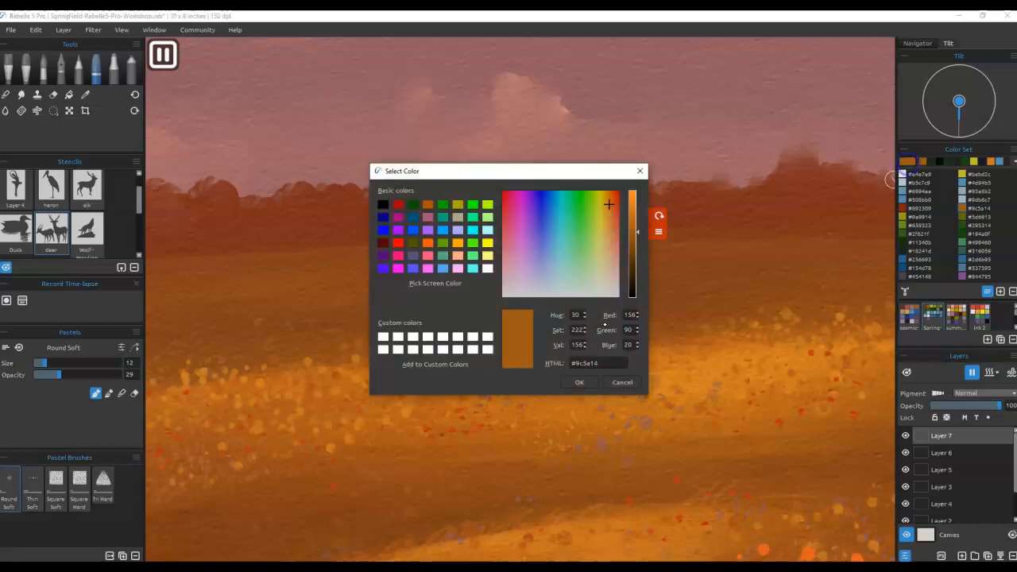
click(634, 259)
click(580, 382)
mouse_move(586, 382)
mouse_down()
mouse_move(606, 311)
mouse_move(628, 299)
mouse_move(576, 355)
mouse_move(568, 320)
mouse_move(529, 291)
mouse_move(560, 251)
mouse_move(496, 357)
mouse_move(540, 355)
mouse_move(537, 379)
mouse_move(592, 377)
mouse_up()
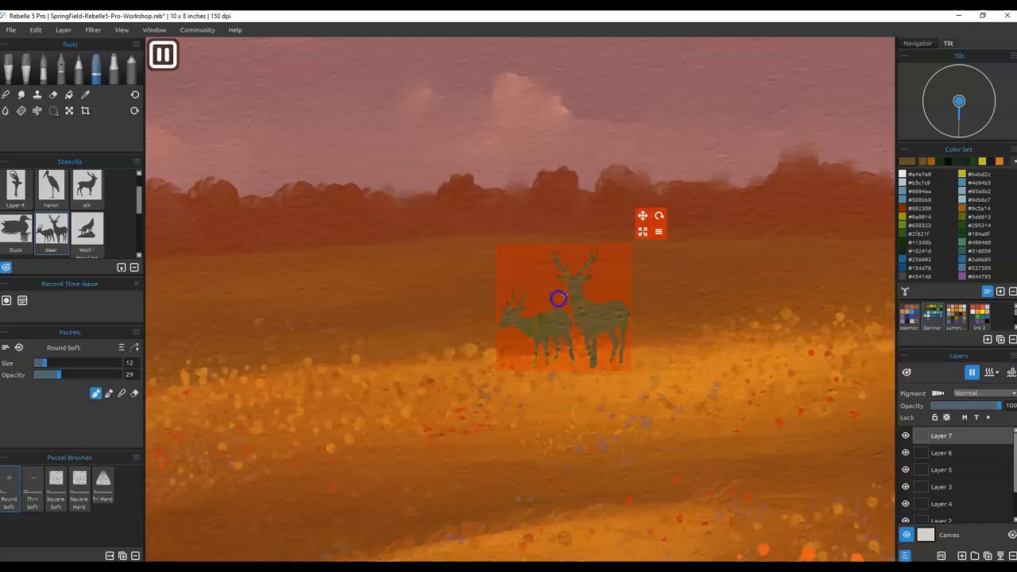
Step: Darken the brown further and shade the legs, bellies and necks of both deer
click(909, 159)
drag(636, 267, 635, 278)
click(585, 382)
mouse_move(591, 336)
mouse_down()
mouse_move(581, 331)
mouse_move(613, 338)
mouse_up()
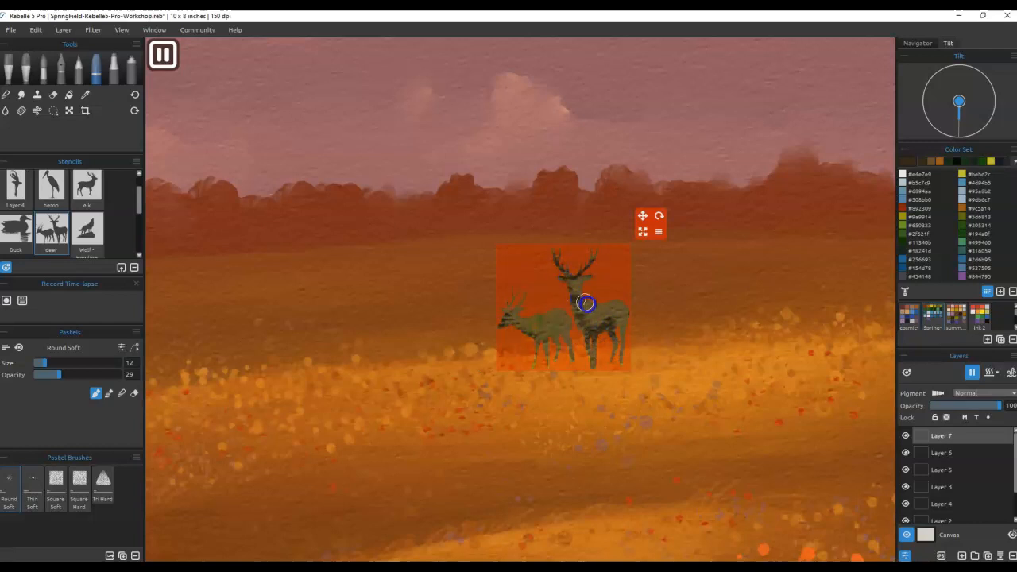
mouse_move(609, 353)
mouse_down()
mouse_move(553, 373)
mouse_move(542, 352)
mouse_move(552, 353)
mouse_move(531, 353)
mouse_move(578, 349)
mouse_up()
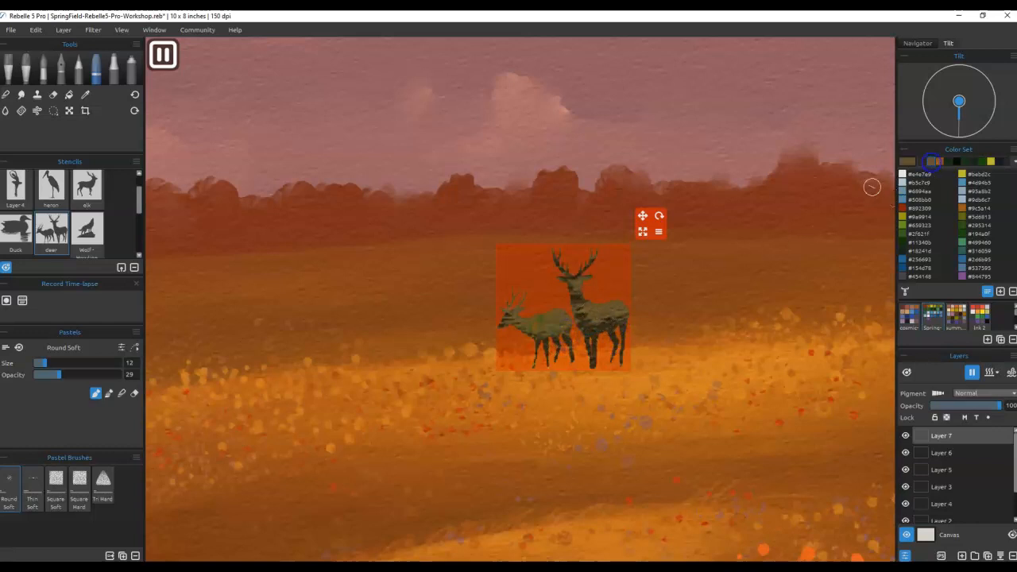
Step: Lighten the brown to a tan and add highlights to the backs and heads of both deer
click(908, 162)
click(630, 209)
click(580, 383)
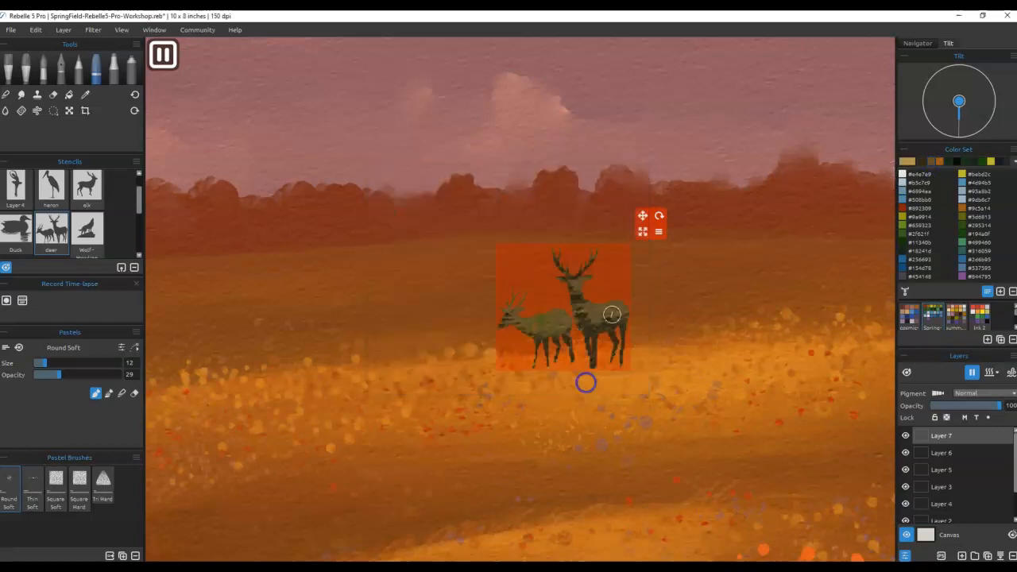
mouse_move(591, 302)
mouse_down()
mouse_move(575, 272)
mouse_move(602, 279)
mouse_move(586, 298)
mouse_up()
mouse_move(531, 319)
mouse_down()
mouse_move(529, 328)
mouse_move(539, 321)
mouse_up()
Step: Smooth the shading on both deer with the Soft 2 blend brush at sizes 10 and 7
key(b)
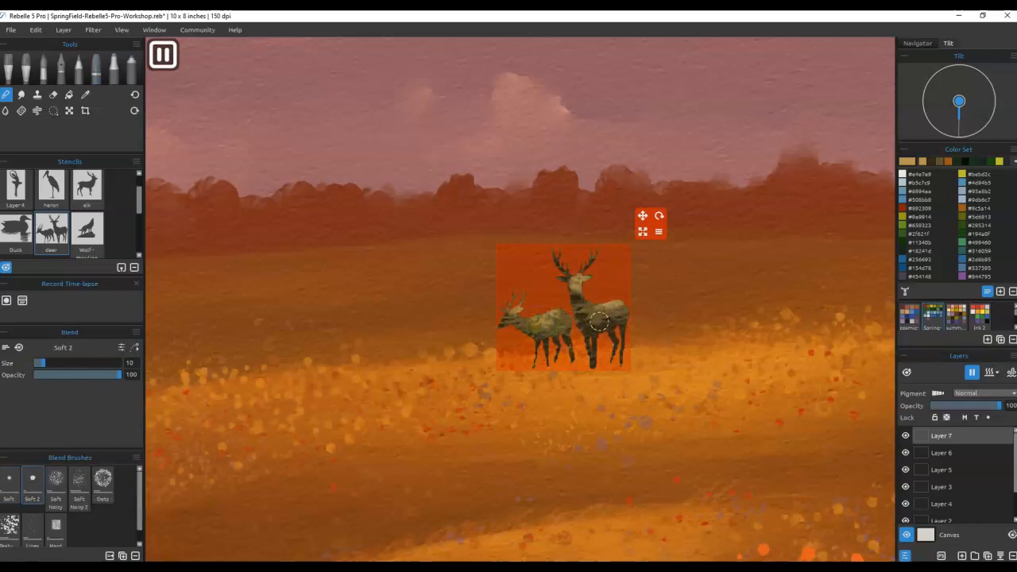
mouse_move(600, 303)
mouse_down()
mouse_move(623, 312)
mouse_move(600, 320)
mouse_move(585, 300)
mouse_move(581, 330)
mouse_move(624, 320)
mouse_move(620, 358)
mouse_move(594, 360)
mouse_move(578, 278)
mouse_move(590, 262)
mouse_move(567, 279)
mouse_move(564, 270)
mouse_move(577, 310)
mouse_move(548, 318)
mouse_move(564, 322)
mouse_move(506, 327)
mouse_move(509, 298)
mouse_up()
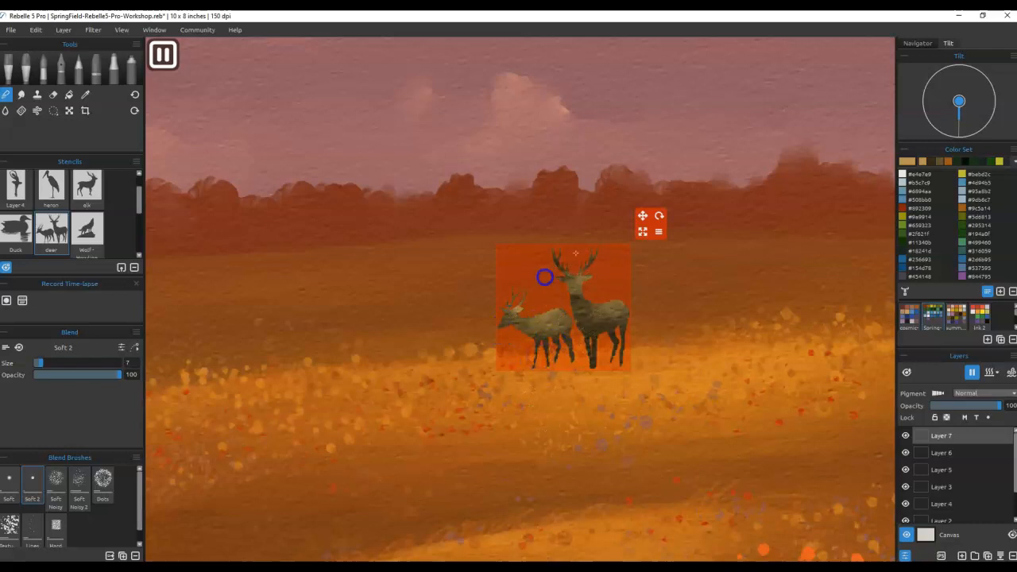
Step: Use the Spray airbrush at size 7 to paint dark brown shadows and tan highlights on both stencilled deer
click(130, 71)
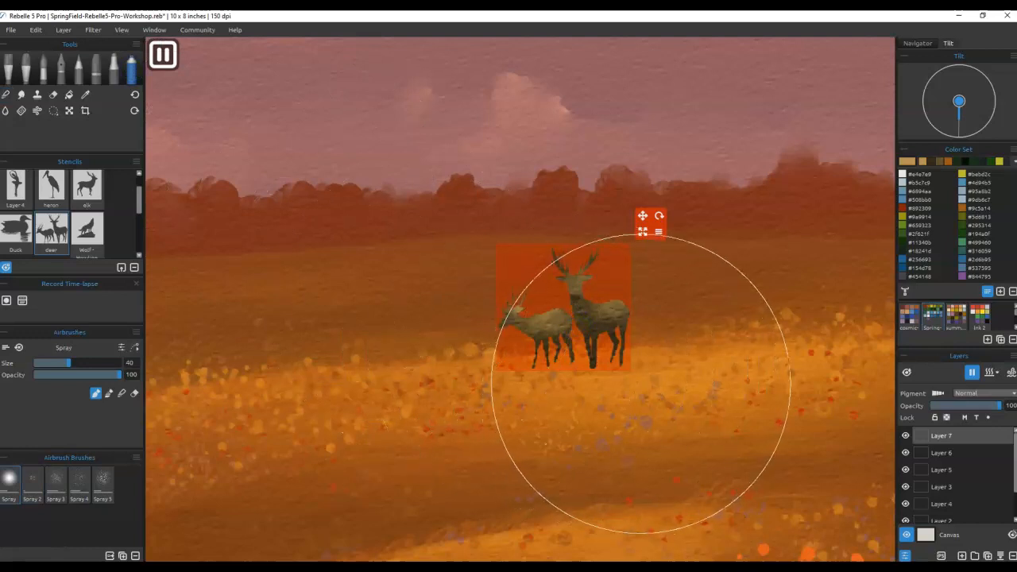
key(bracketleft)
key(bracketleft)
key(bracketleft)
key(bracketleft)
key(bracketleft)
key(bracketleft)
key(bracketleft)
key(bracketleft)
key(bracketleft)
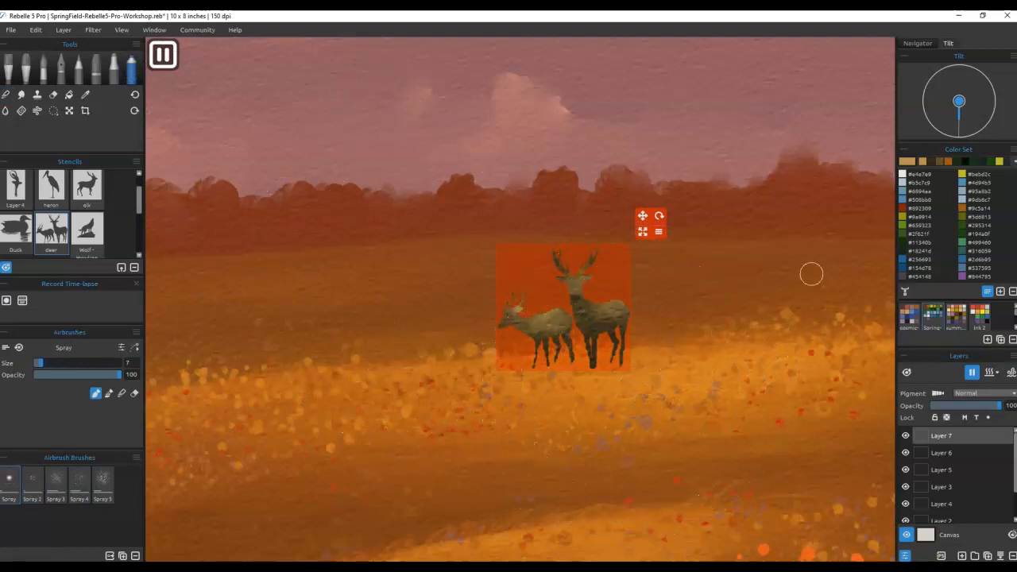
click(922, 162)
mouse_move(614, 357)
mouse_down()
mouse_move(562, 299)
mouse_move(527, 341)
mouse_move(499, 344)
mouse_move(505, 299)
mouse_move(598, 261)
mouse_move(554, 269)
mouse_move(530, 255)
mouse_up()
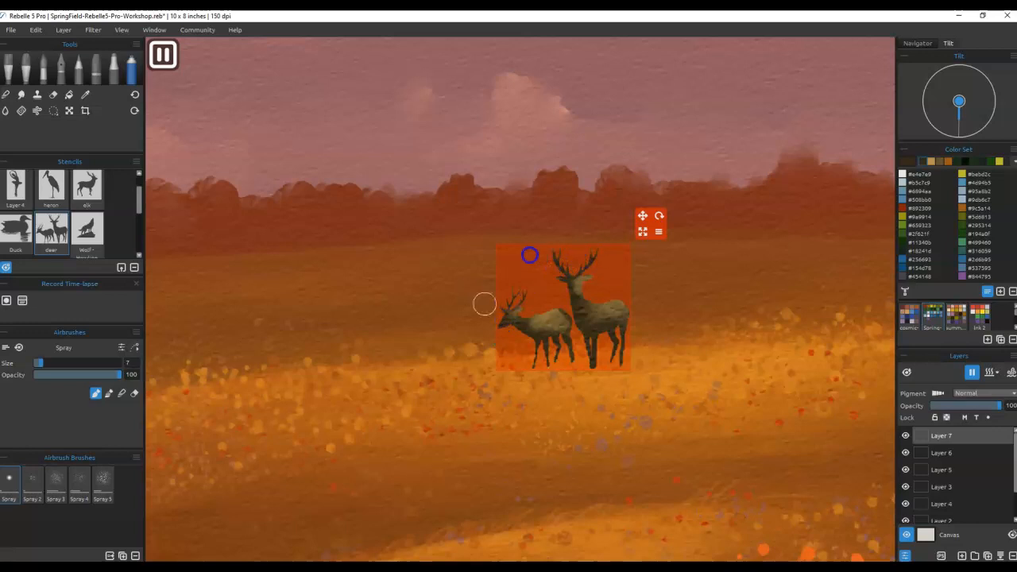
click(931, 161)
mouse_move(604, 300)
mouse_down()
mouse_move(641, 311)
mouse_move(584, 281)
mouse_move(607, 269)
mouse_move(559, 315)
mouse_move(522, 310)
mouse_move(566, 317)
mouse_up()
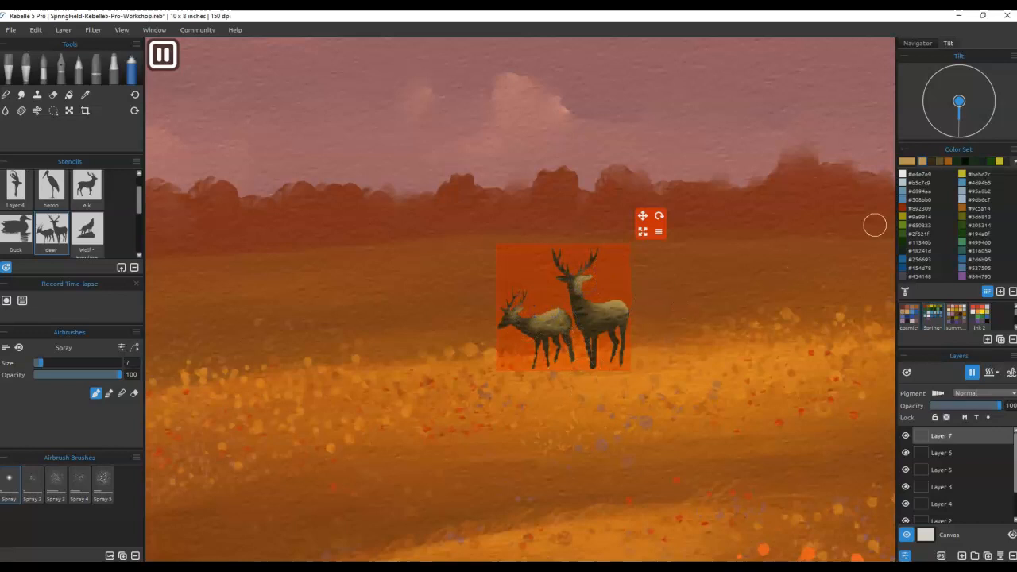
Step: Darken the brown to near black, deepen the shadows on the deer's antlers, legs and bellies, and remove the deer stencil
double_click(931, 162)
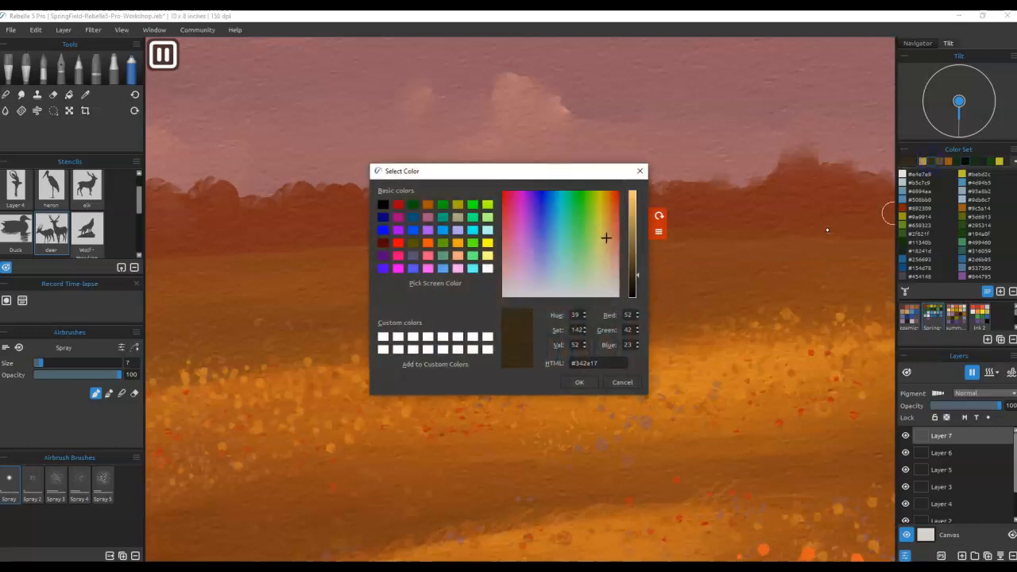
click(632, 287)
click(579, 382)
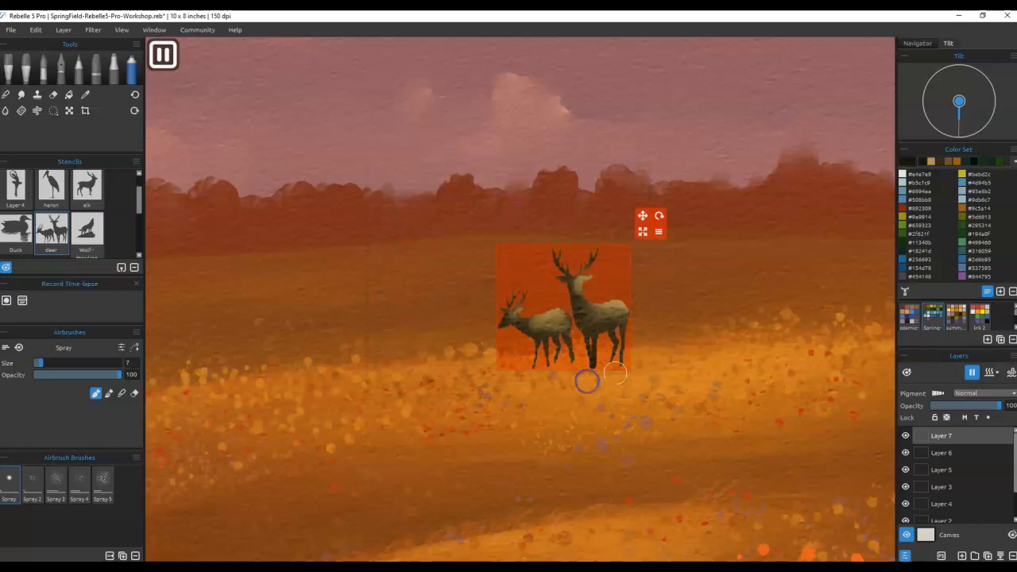
mouse_move(607, 341)
mouse_down()
mouse_move(554, 352)
mouse_move(562, 343)
mouse_move(548, 361)
mouse_move(536, 348)
mouse_move(532, 362)
mouse_move(532, 351)
mouse_move(498, 336)
mouse_move(519, 336)
mouse_move(505, 323)
mouse_move(485, 335)
mouse_move(576, 248)
mouse_move(597, 255)
mouse_move(532, 287)
mouse_move(563, 288)
mouse_move(573, 306)
mouse_move(578, 360)
mouse_up()
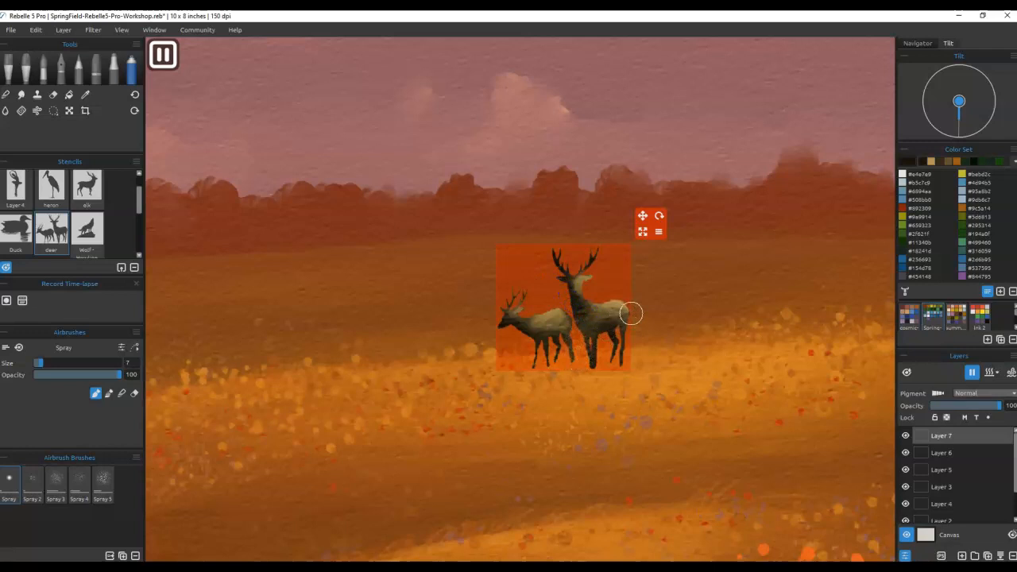
mouse_move(628, 305)
mouse_down()
mouse_move(642, 295)
mouse_move(548, 290)
mouse_up()
drag(493, 315, 566, 351)
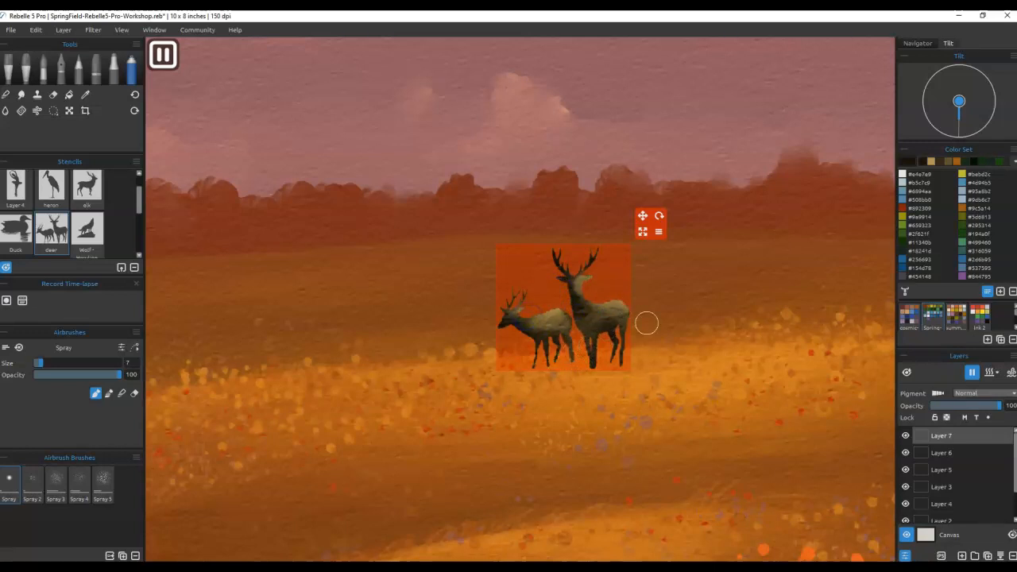
key(Escape)
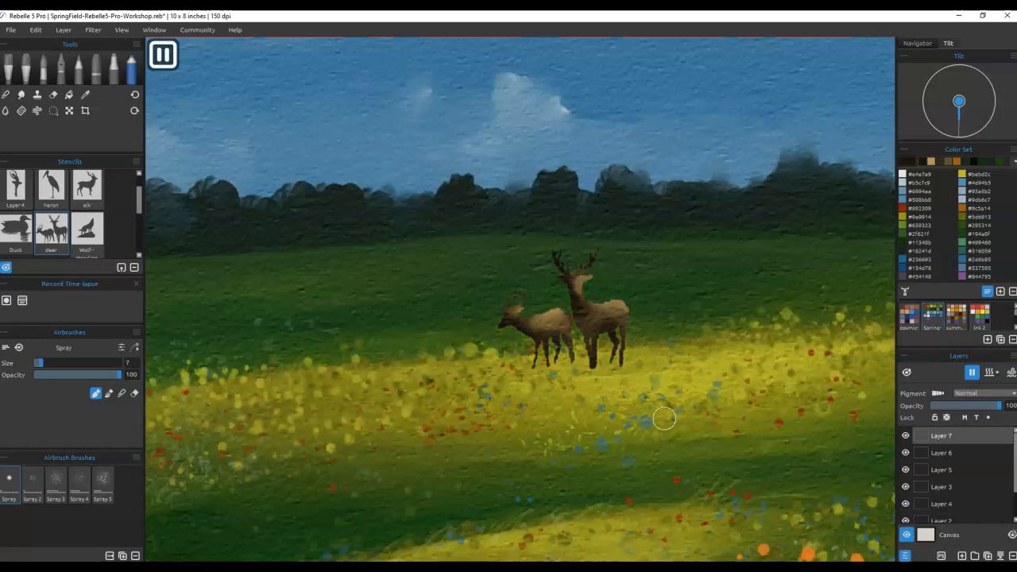
key(b)
drag(590, 377, 593, 380)
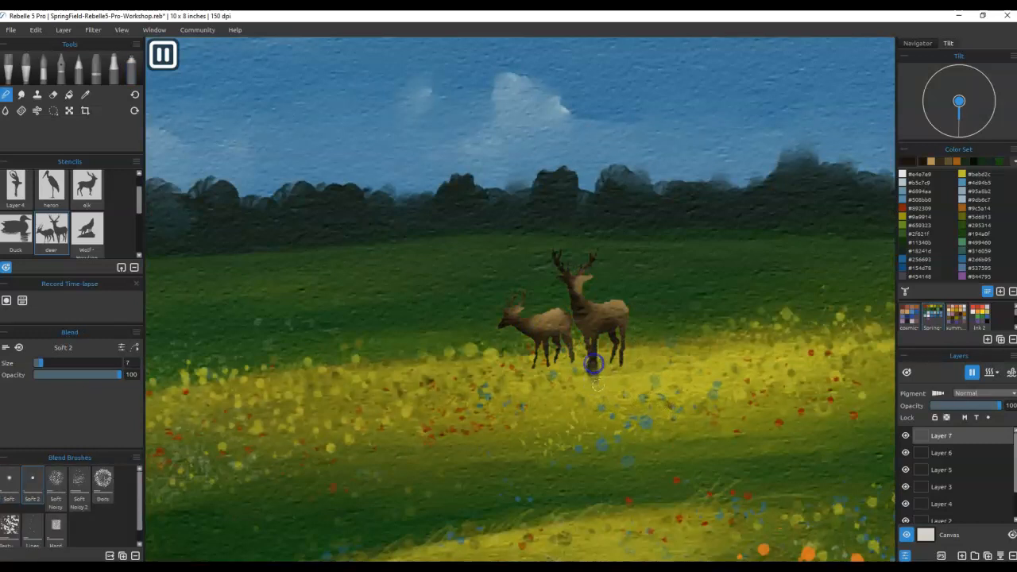
key(ctrl+z)
Step: Fade the deer's hooves with the Round Soft eraser at size 16 and dab yellow-green flecks around them with the Spatter 5 watercolor brush
click(53, 95)
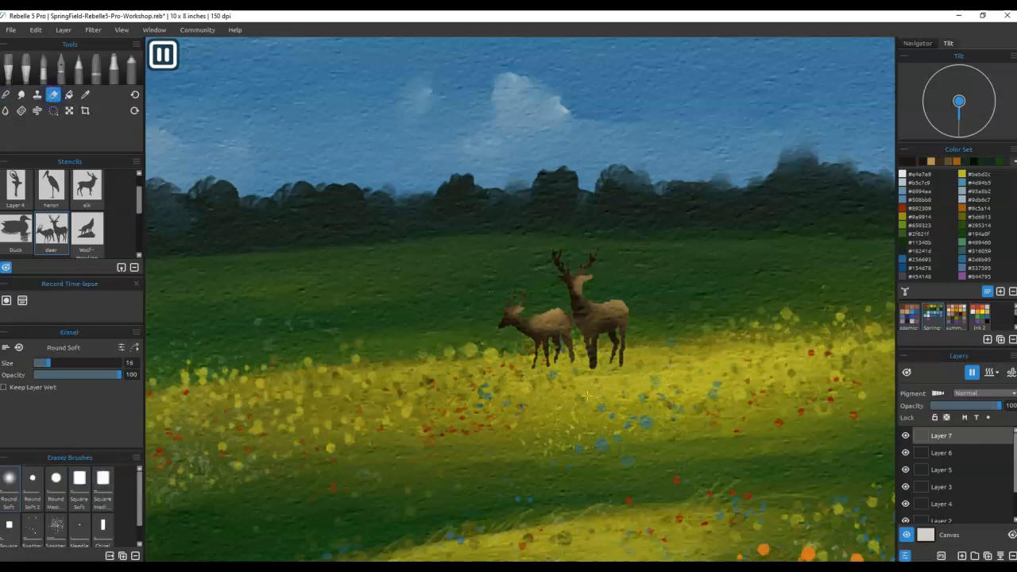
drag(595, 380, 600, 393)
click(44, 67)
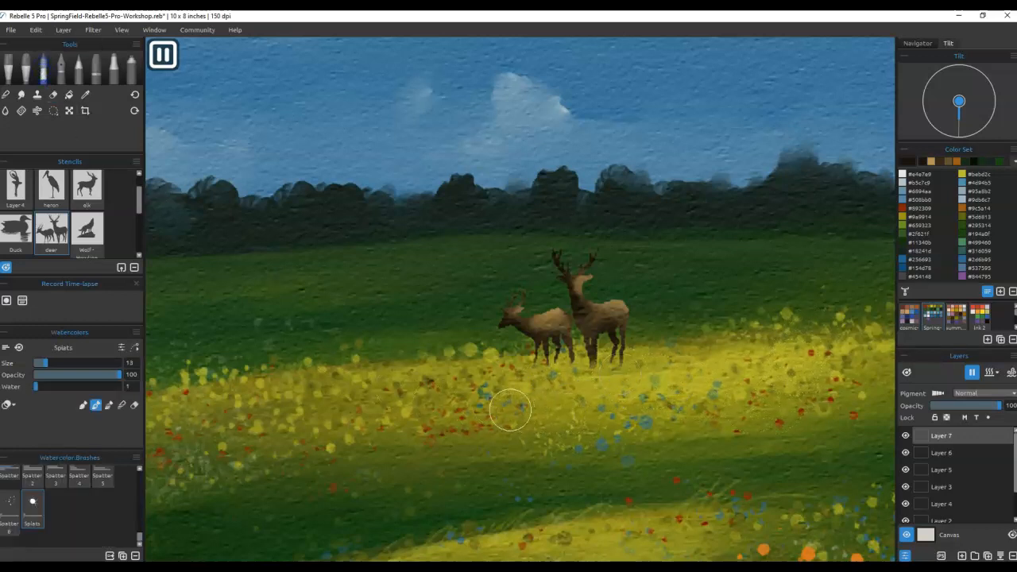
click(102, 475)
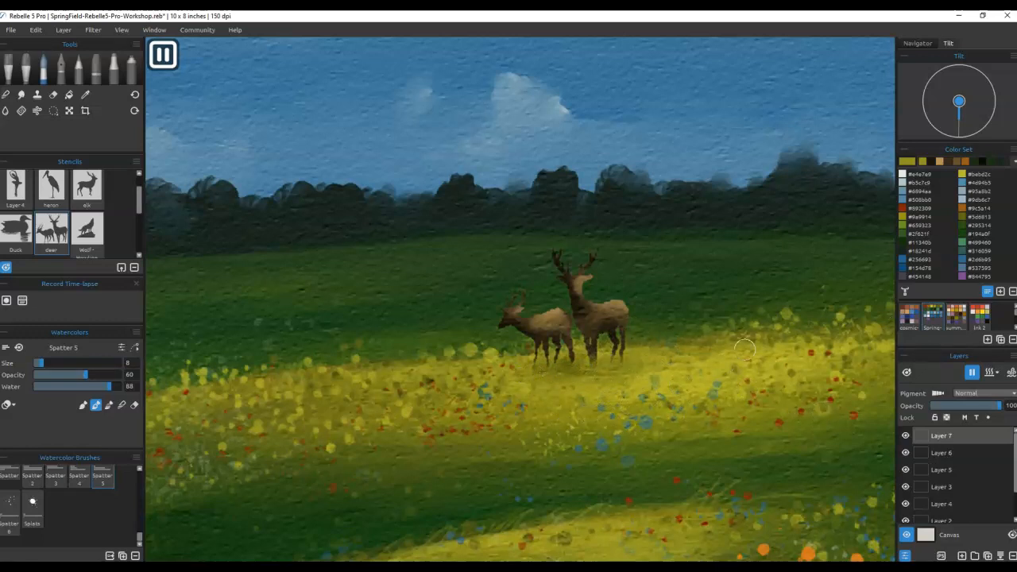
Step: Add the birds-flying-1 stencil with its border turned on, scale it down and place it in the sky right of centre
key(ctrl+0)
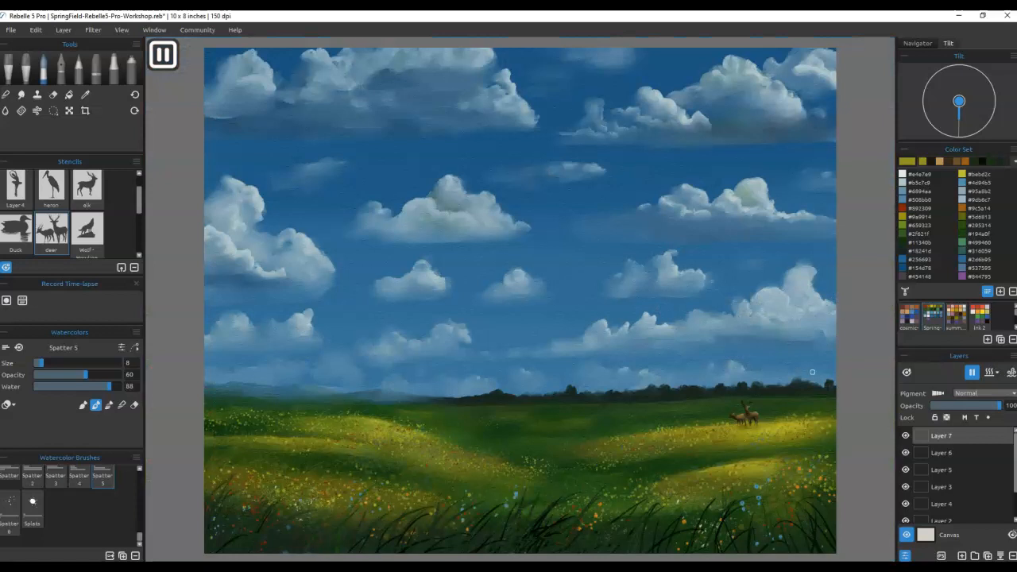
scroll(66, 232, down, 2)
click(86, 219)
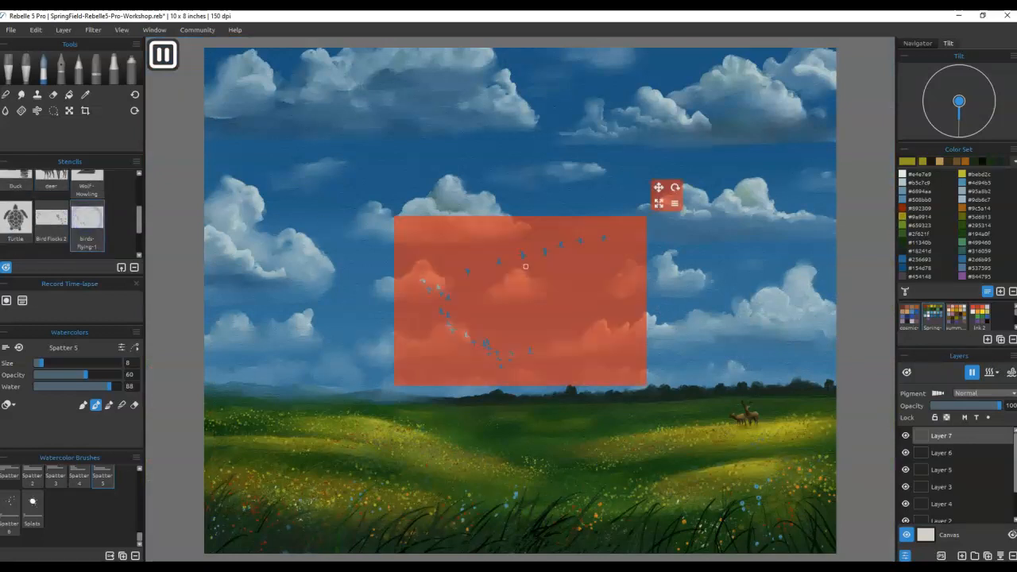
click(674, 205)
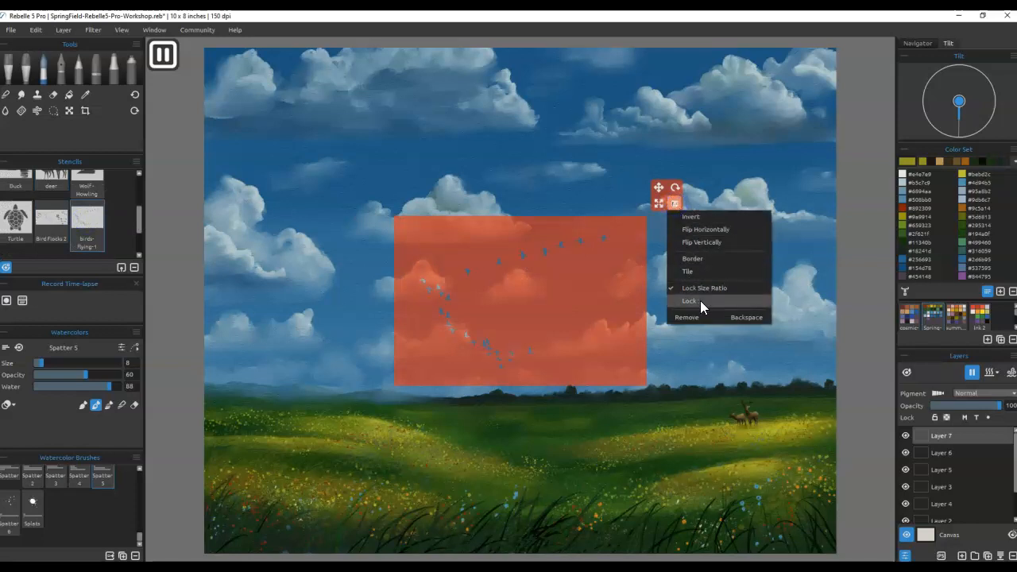
click(704, 260)
drag(659, 203, 545, 237)
drag(610, 219, 705, 117)
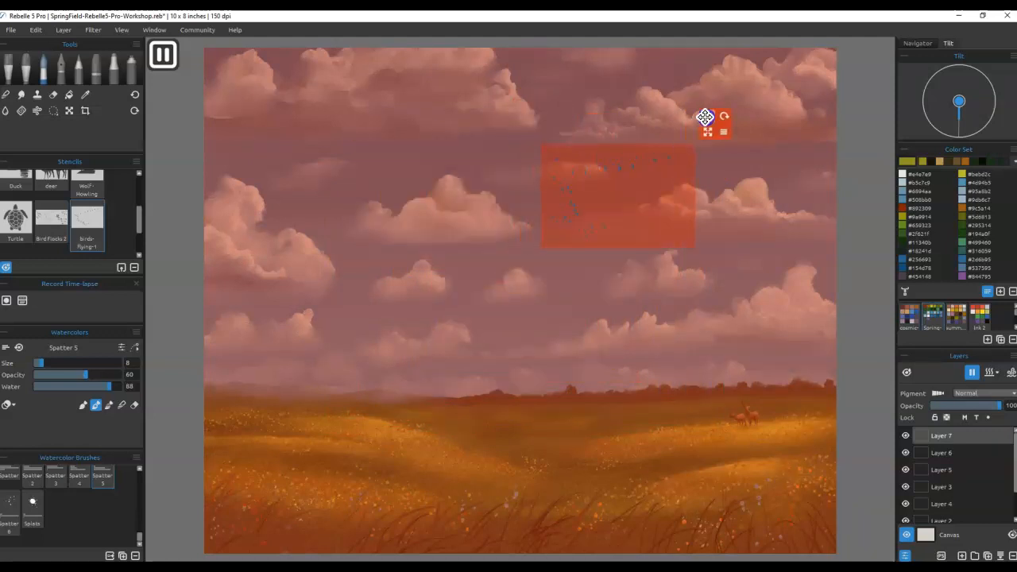
Step: Paint the first bird flock in near-black brown with the Spray airbrush at size 16, and move the stencil toward the lower left of the sky
click(130, 71)
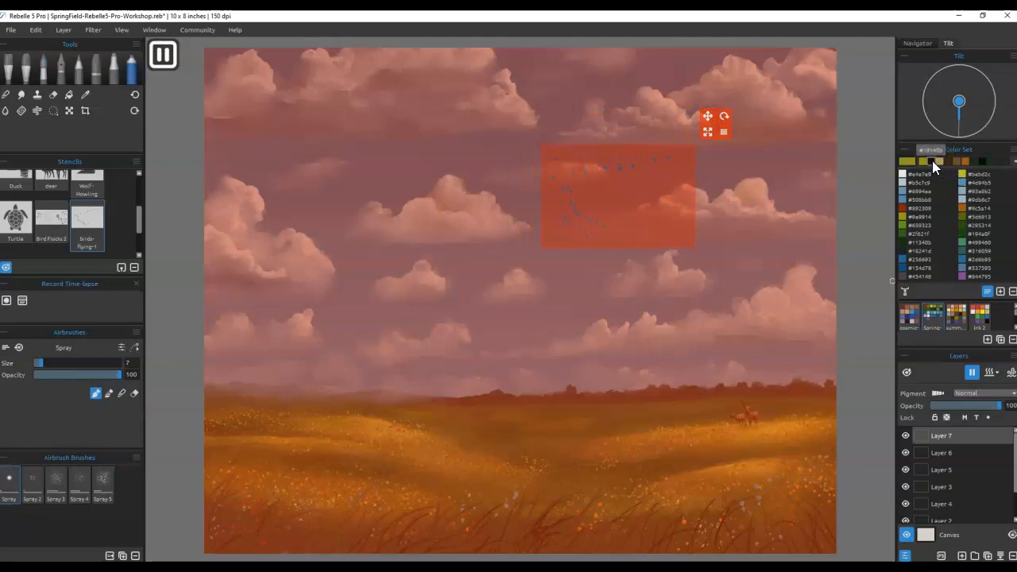
key(])
key(])
key(])
key(])
key(])
key(])
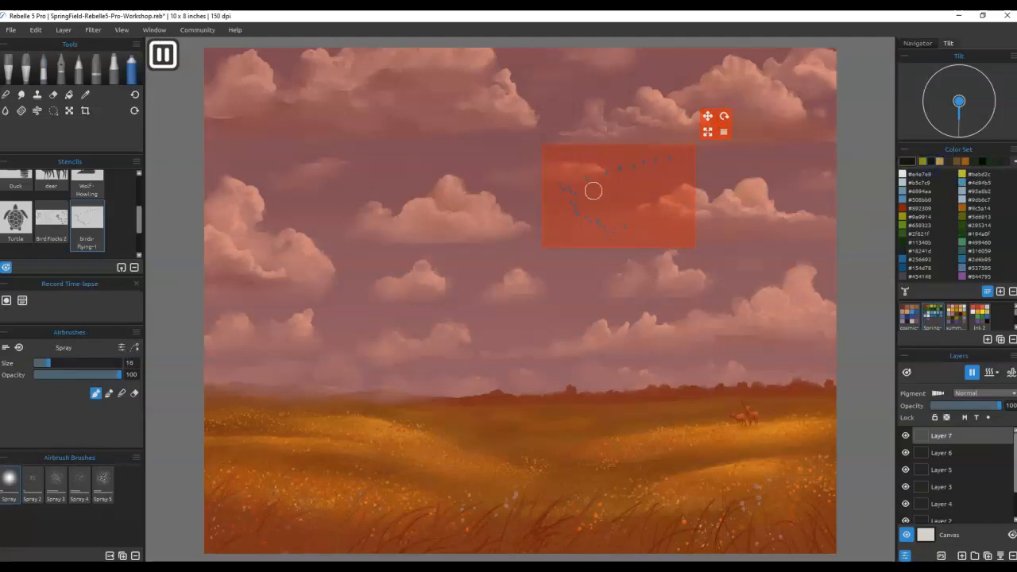
mouse_move(573, 192)
mouse_down()
mouse_move(541, 185)
mouse_move(603, 214)
mouse_move(620, 254)
mouse_move(525, 198)
mouse_move(687, 189)
mouse_move(691, 171)
mouse_move(610, 151)
mouse_move(574, 185)
mouse_move(635, 177)
mouse_move(535, 220)
mouse_move(462, 284)
mouse_move(444, 252)
mouse_up()
Step: Paint a second bird flock over the small central clouds, reducing the airbrush to size 18, and remove the bird stencil
drag(458, 296, 514, 264)
key(bracketleft)
key(bracketleft)
key(bracketleft)
key(bracketleft)
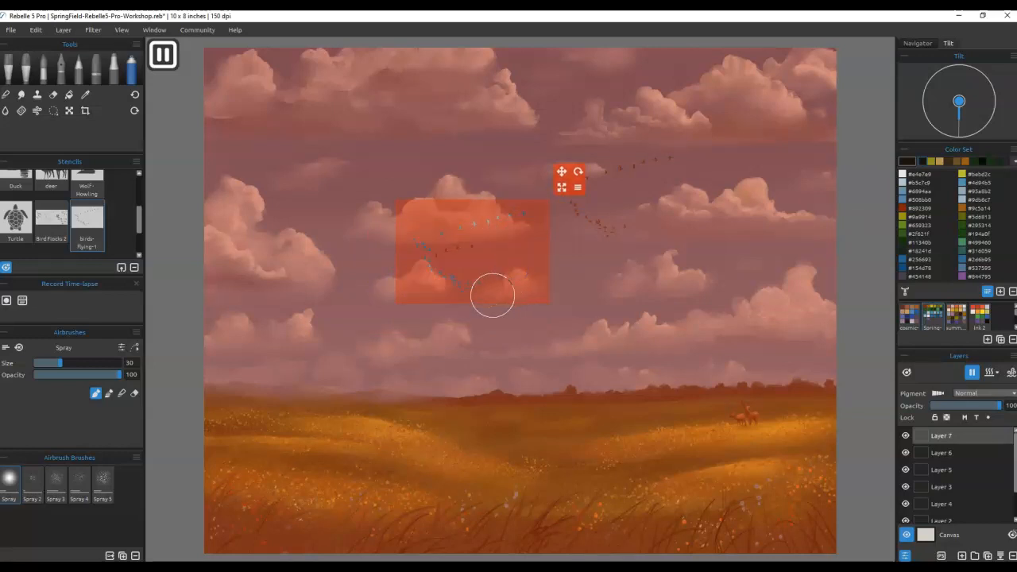
mouse_move(494, 284)
mouse_down()
mouse_move(451, 295)
mouse_move(468, 280)
mouse_move(420, 270)
mouse_move(450, 263)
mouse_move(522, 287)
mouse_move(493, 266)
mouse_move(473, 298)
mouse_move(545, 270)
mouse_move(582, 361)
mouse_move(638, 391)
mouse_move(558, 374)
mouse_move(448, 376)
mouse_move(415, 217)
mouse_up()
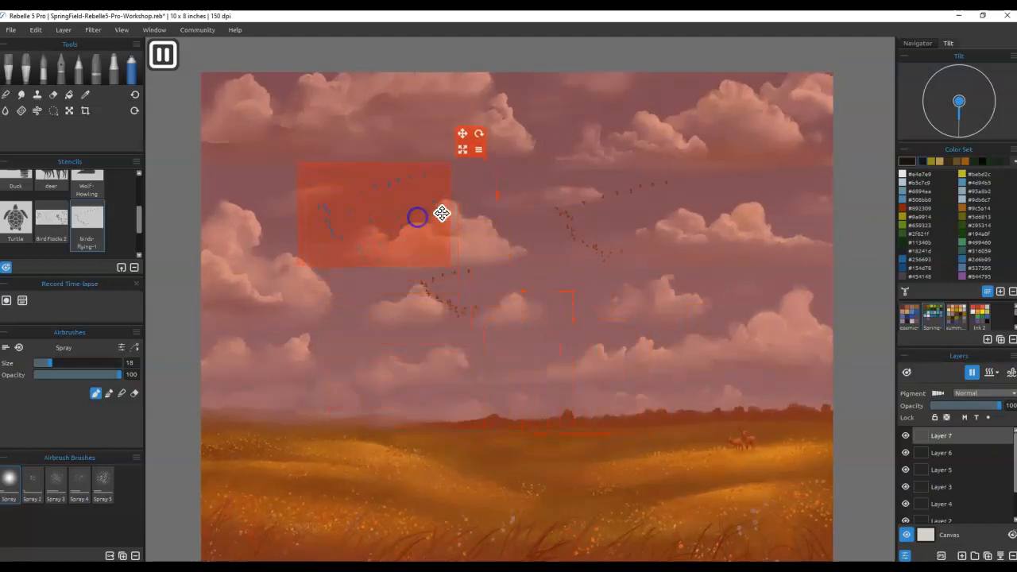
key(Escape)
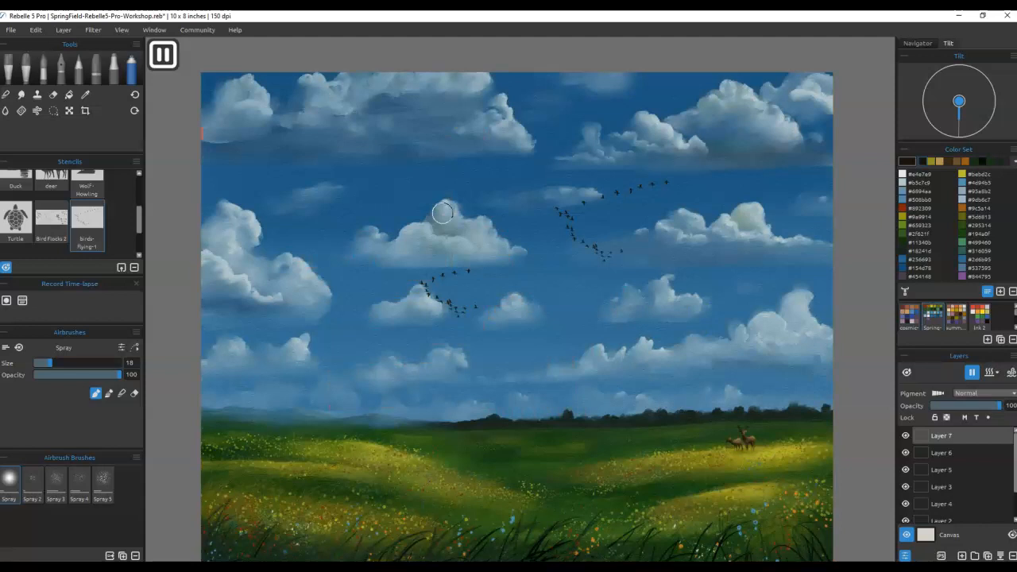
Step: Thin out the lower bird flock by erasing individual birds with the Round Soft eraser at size 7
scroll(451, 504, up, 5)
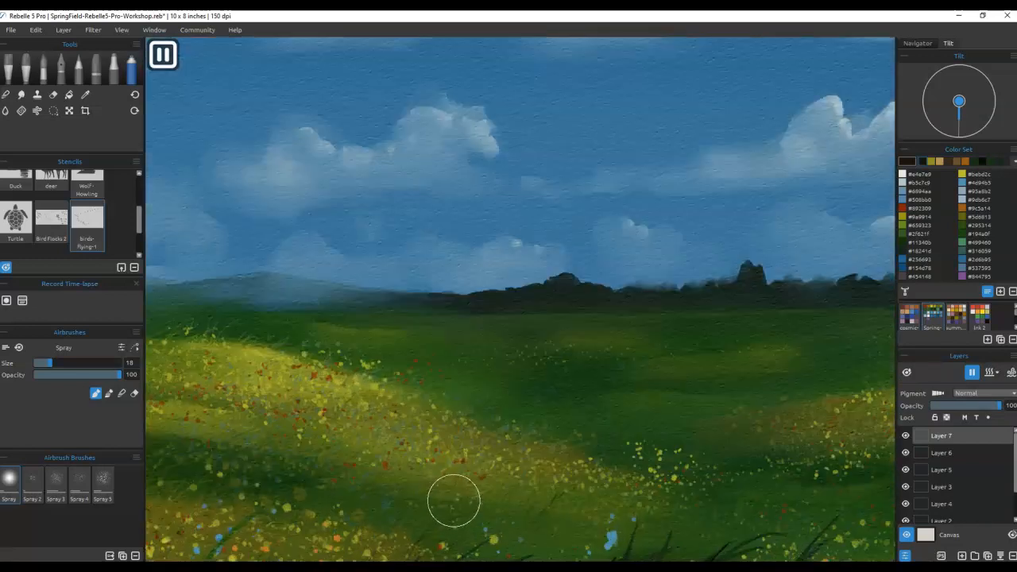
key(e)
scroll(470, 398, up, 5)
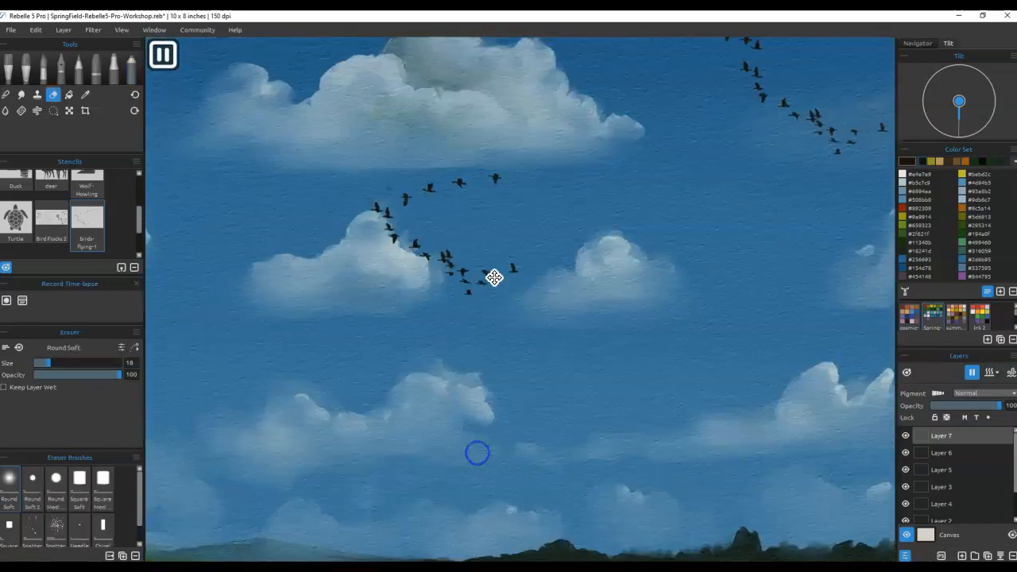
mouse_move(389, 182)
mouse_down()
mouse_move(366, 191)
mouse_move(363, 177)
mouse_move(367, 198)
mouse_up()
key([)
key([)
key([)
key([)
drag(465, 300, 463, 301)
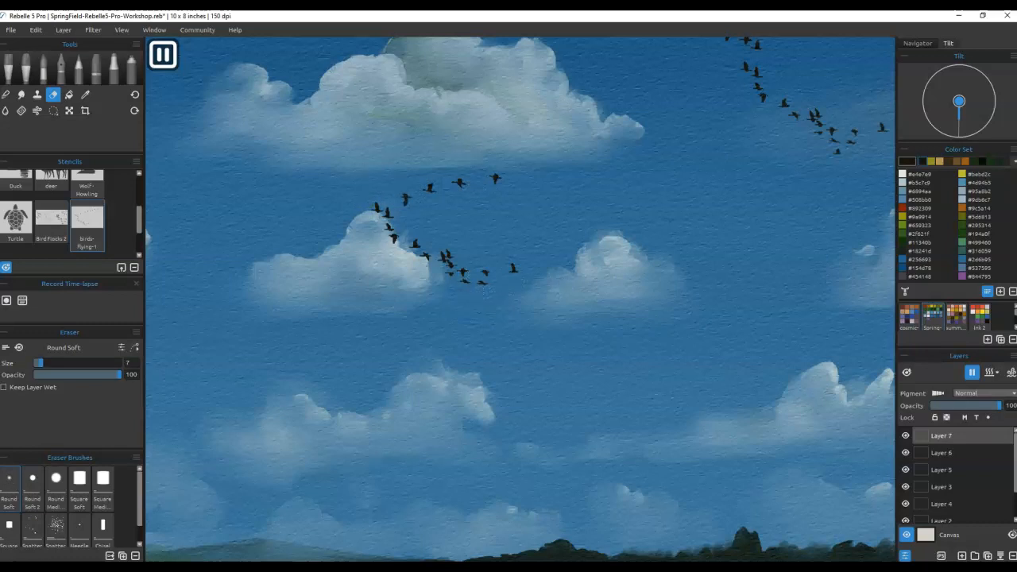
mouse_move(451, 251)
mouse_down()
mouse_move(451, 266)
mouse_move(470, 248)
mouse_up()
drag(485, 289, 494, 293)
Step: Erase a few individual birds from the upper flock with the same small eraser
mouse_move(720, 258)
mouse_down()
mouse_move(652, 391)
mouse_move(487, 429)
mouse_up()
drag(592, 321, 593, 324)
drag(606, 316, 568, 324)
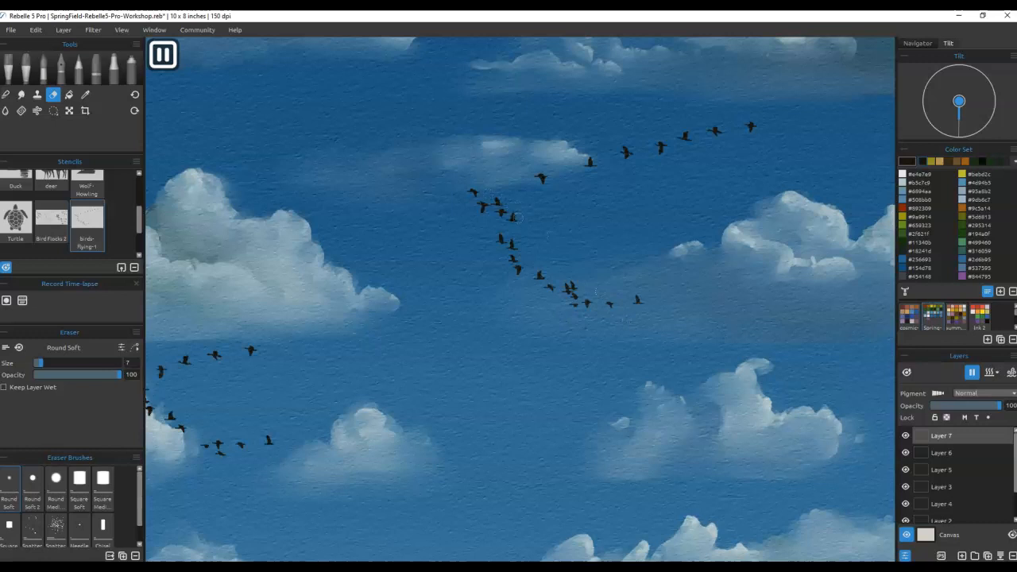
drag(499, 198, 495, 182)
drag(536, 331, 632, 334)
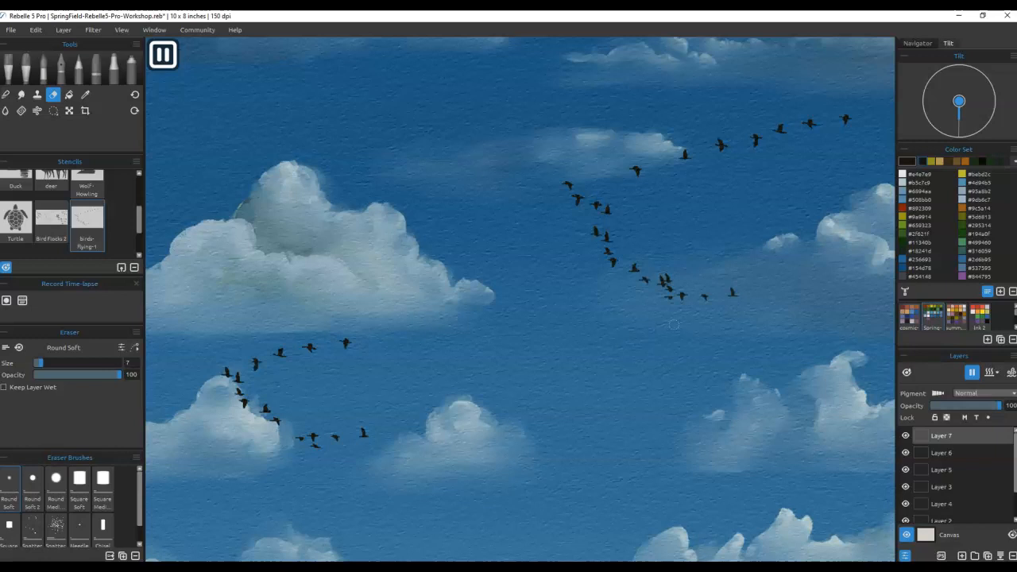
key(ctrl+0)
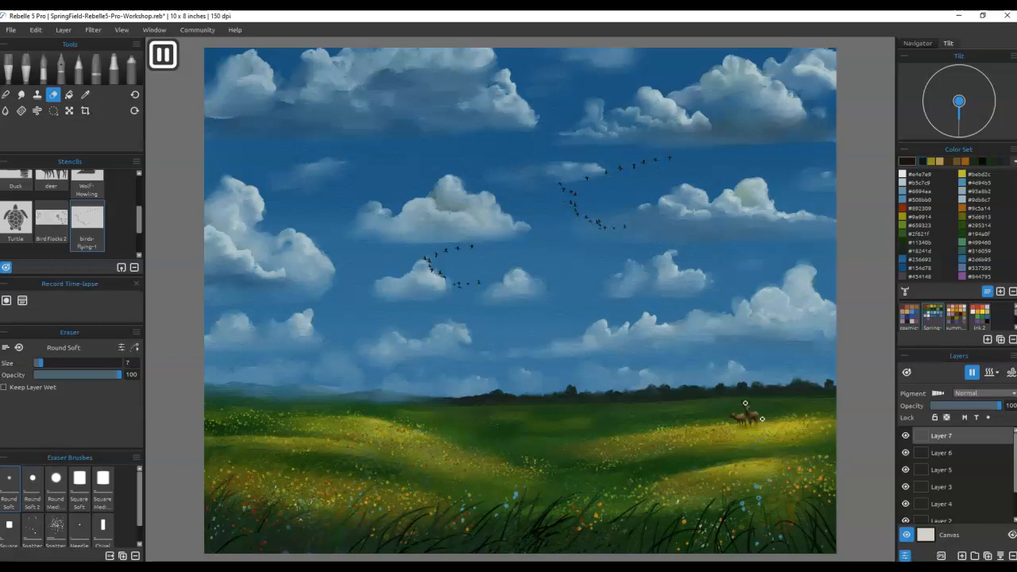
scroll(747, 405, up, 3)
scroll(754, 418, up, 2)
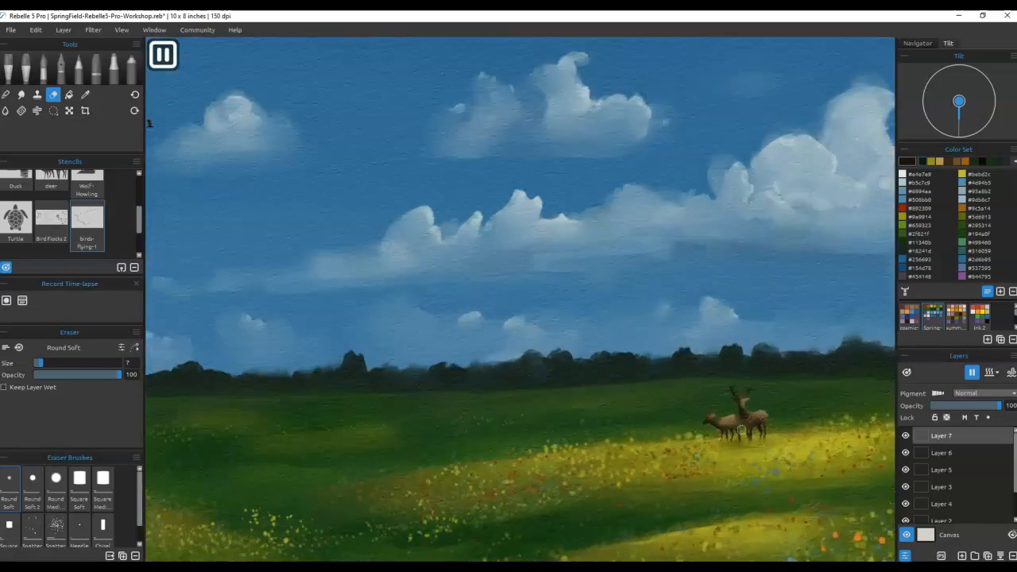
key(ctrl+0)
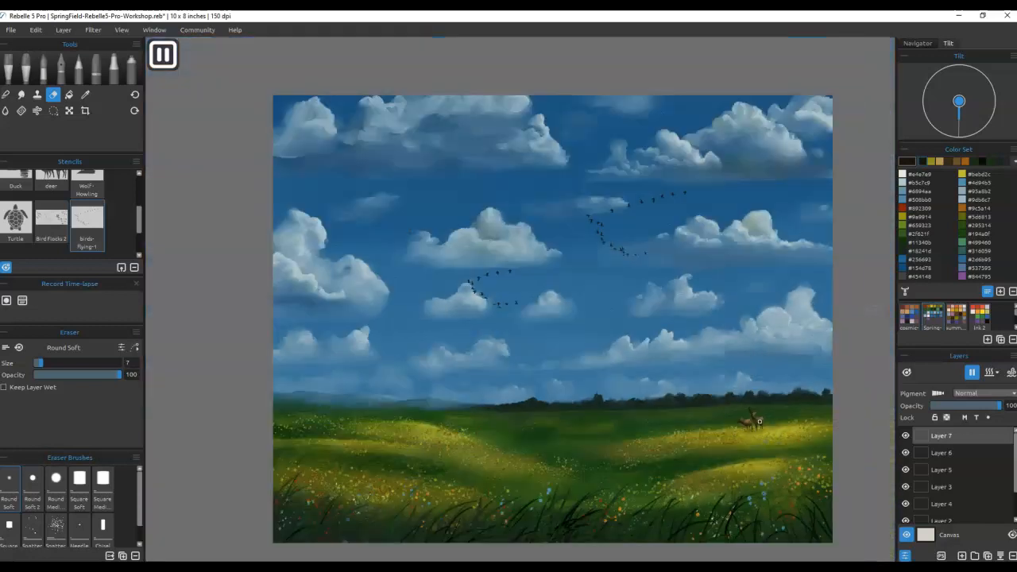
drag(624, 459, 597, 425)
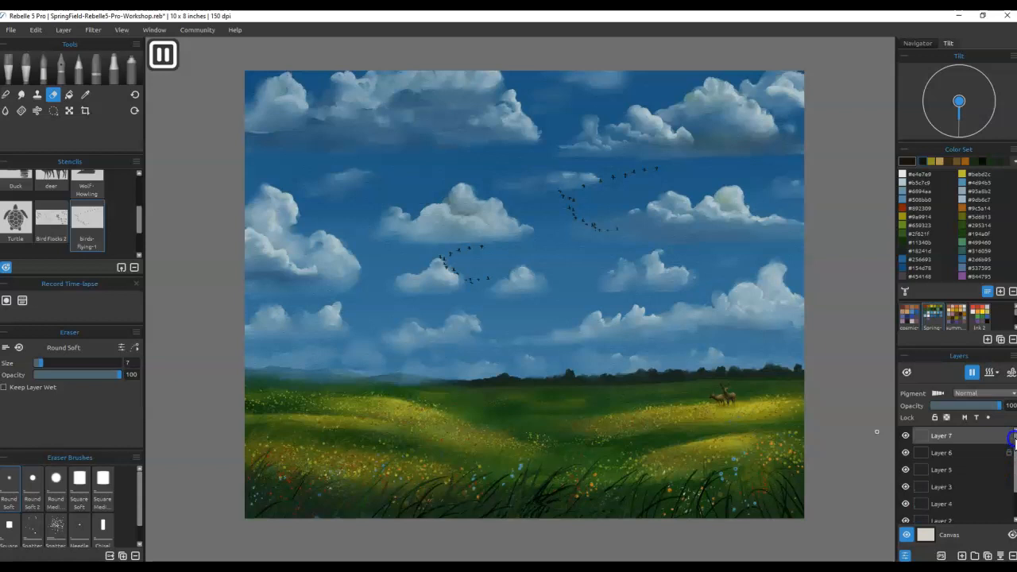
Step: Select all the painting layers from Layer 7 down to Layer 1 and merge them into one layer
scroll(974, 469, down, 2)
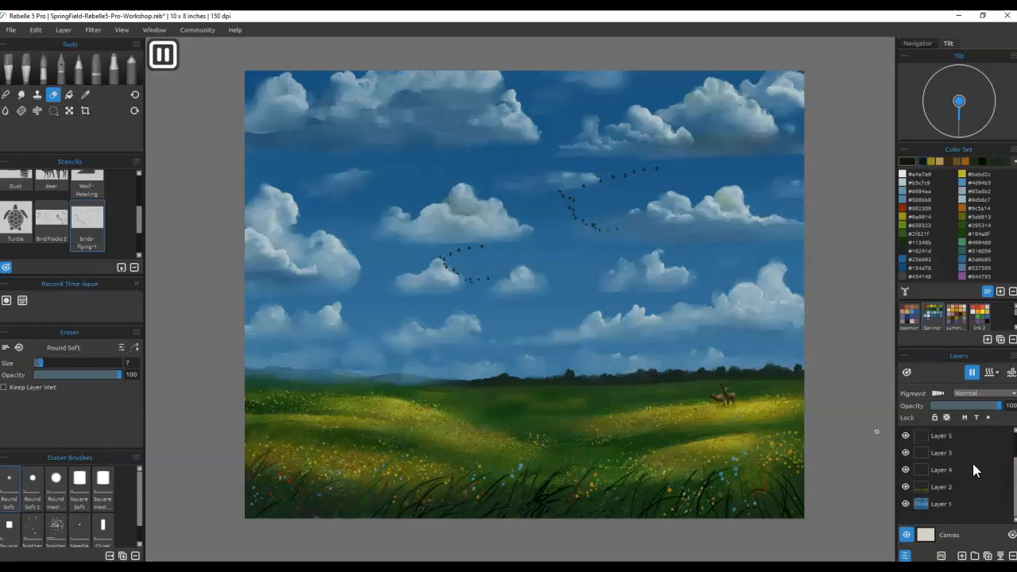
shift+click(966, 505)
scroll(983, 473, up, 2)
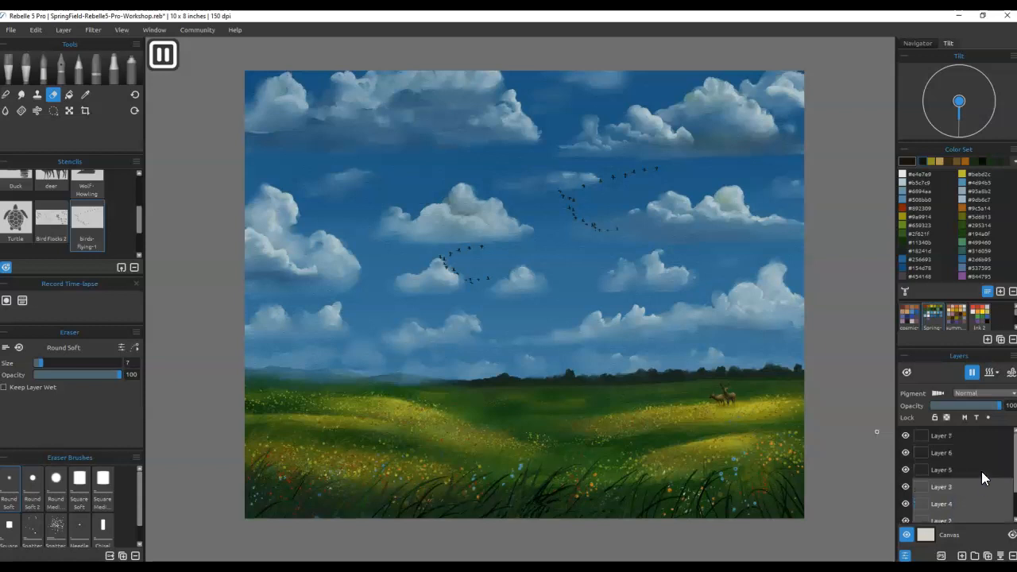
click(967, 437)
scroll(957, 469, down, 2)
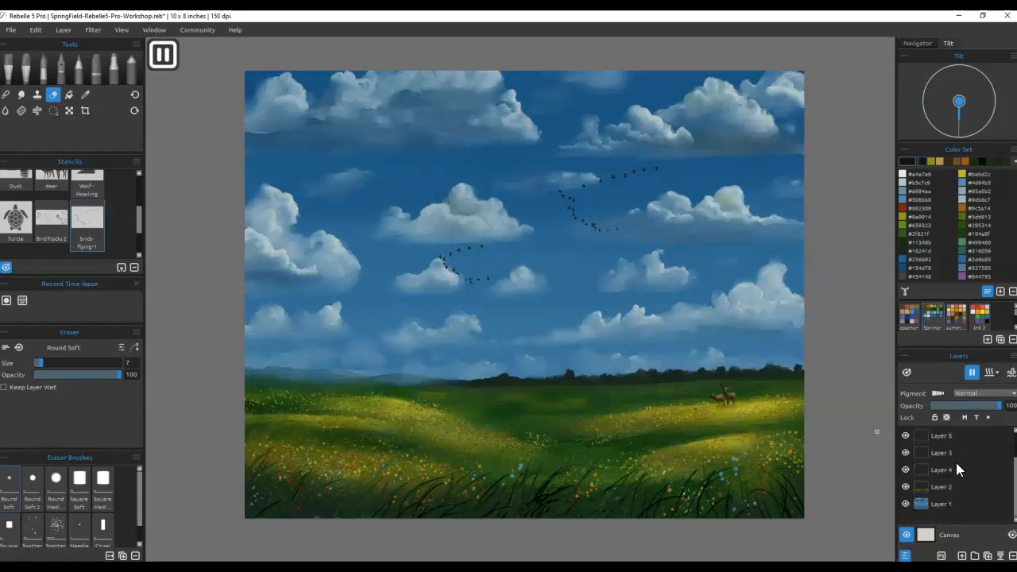
shift+click(961, 505)
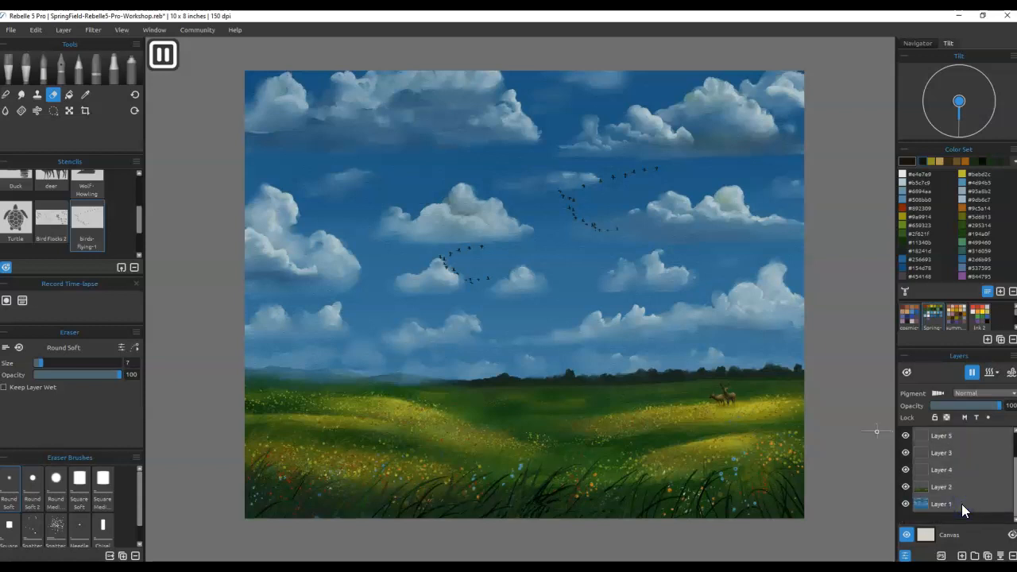
click(1001, 555)
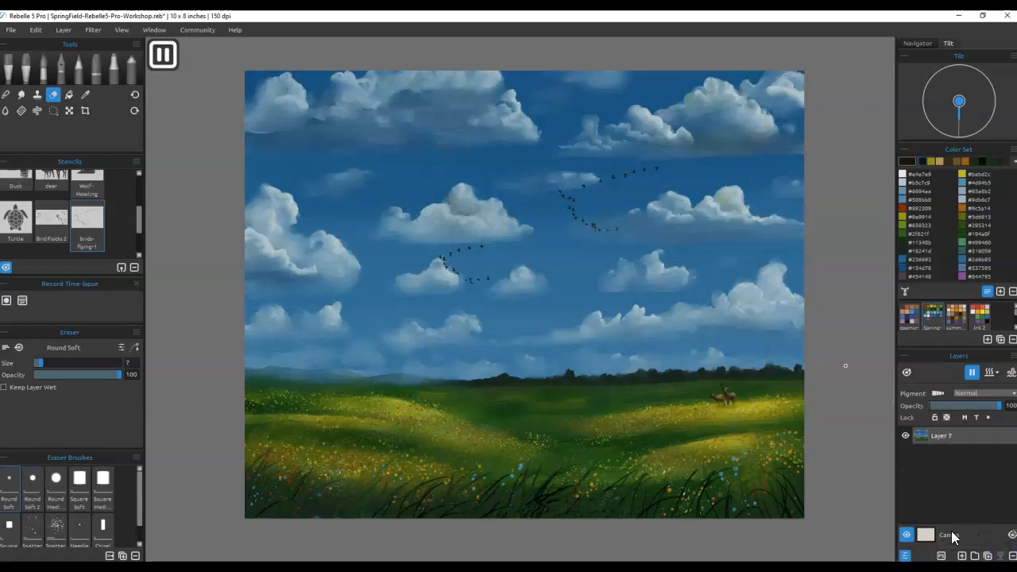
Step: Add a new layer above the merged painting, turn on pigment mixing for the merged layer, and set the new layer's blending mode to Multiply
click(962, 555)
click(951, 455)
click(936, 395)
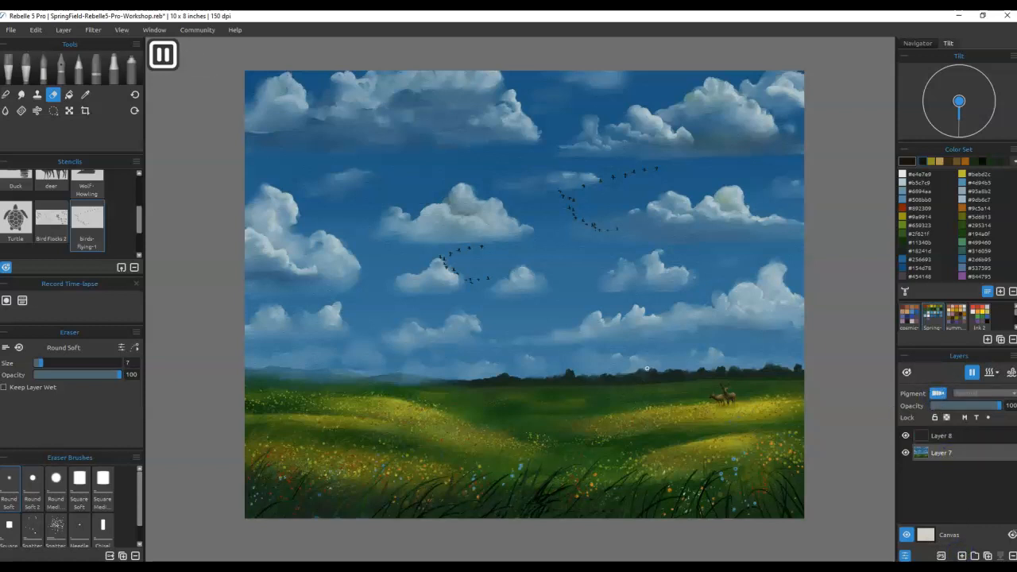
click(960, 436)
click(983, 395)
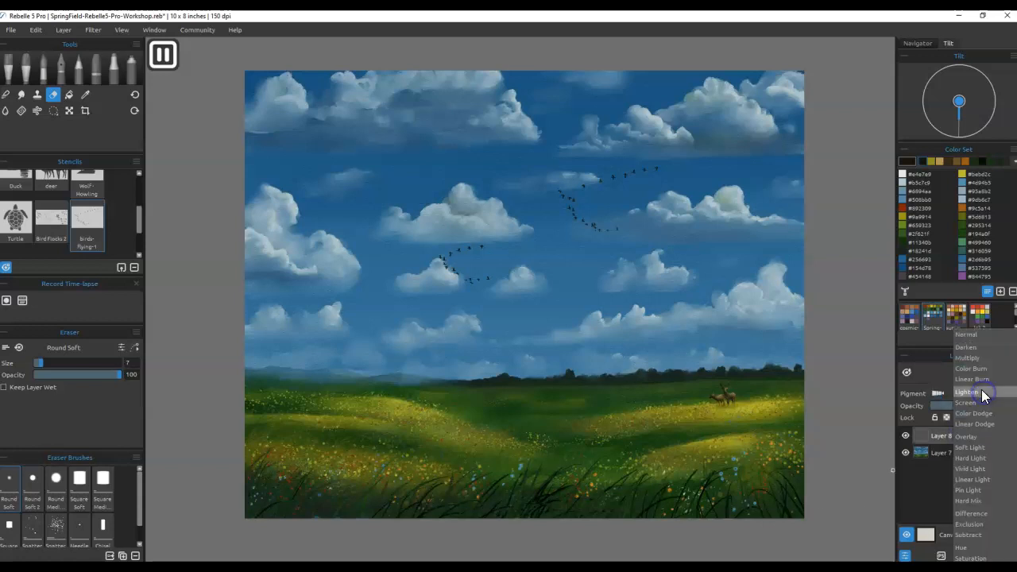
click(973, 356)
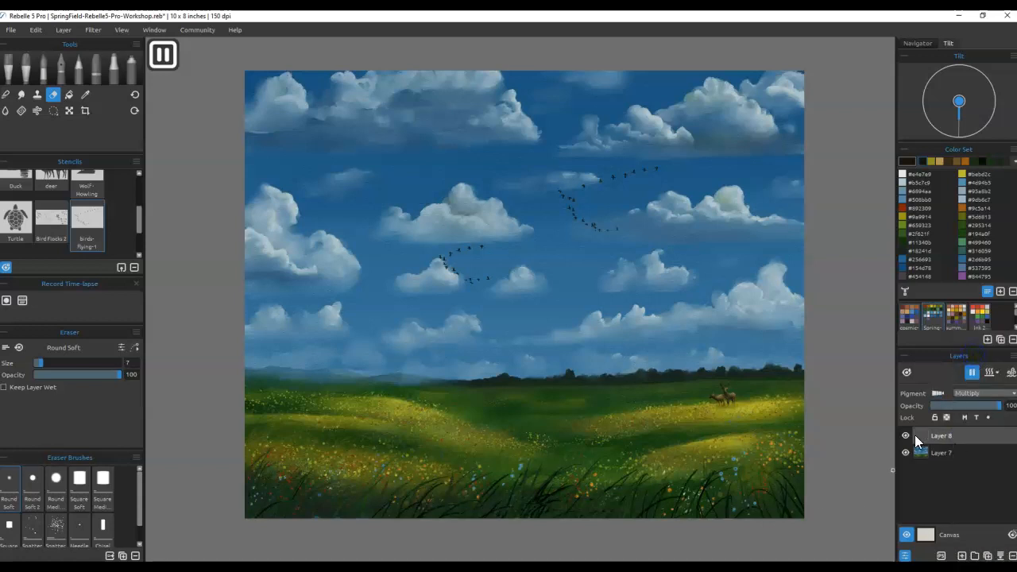
Step: Add another new layer above the Multiply layer and set its blending mode to Overlay
click(964, 555)
click(986, 393)
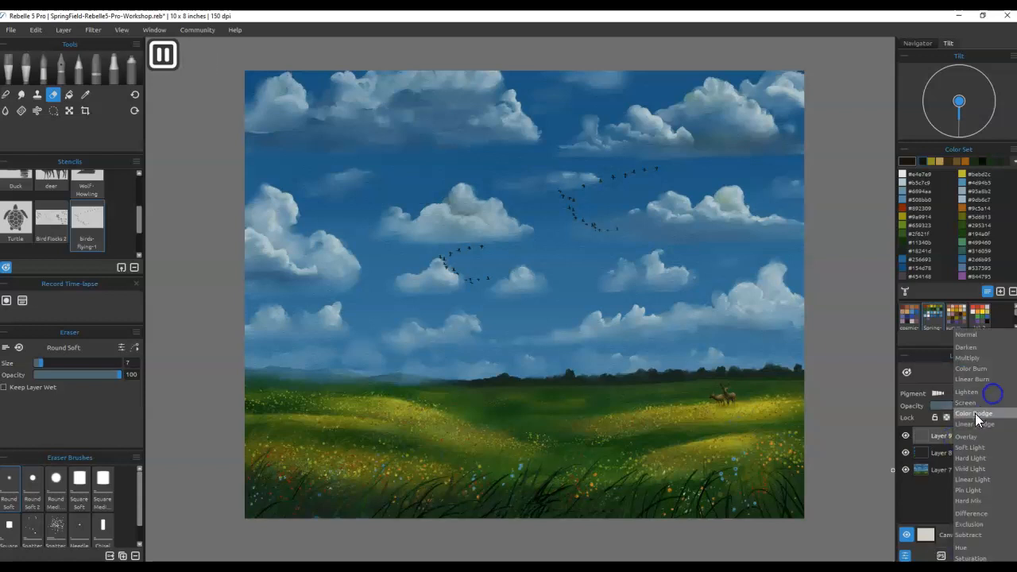
click(970, 436)
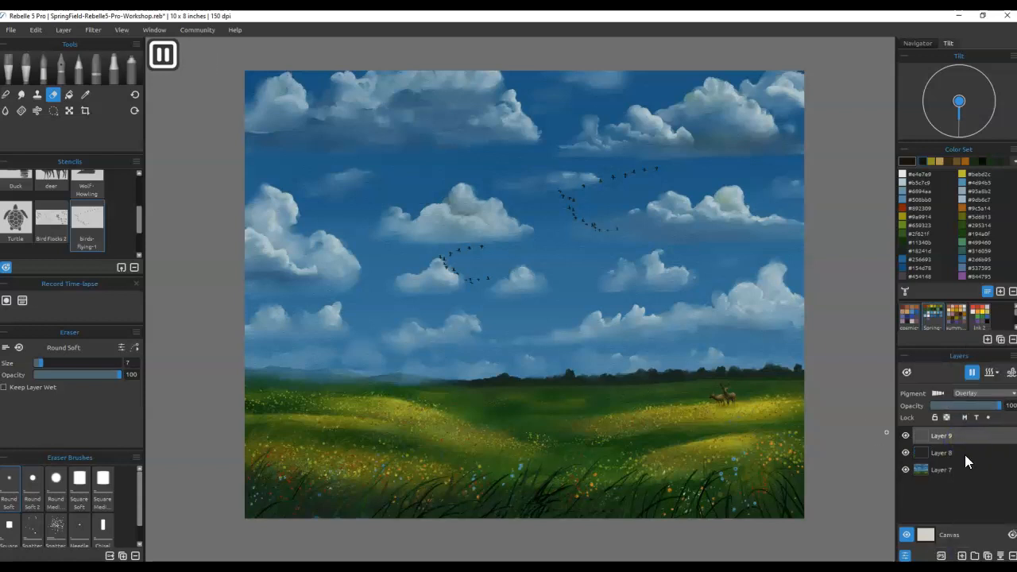
Step: Rename the Multiply layer as shadows and the Overlay layer as highlights
click(965, 455)
double_click(952, 452)
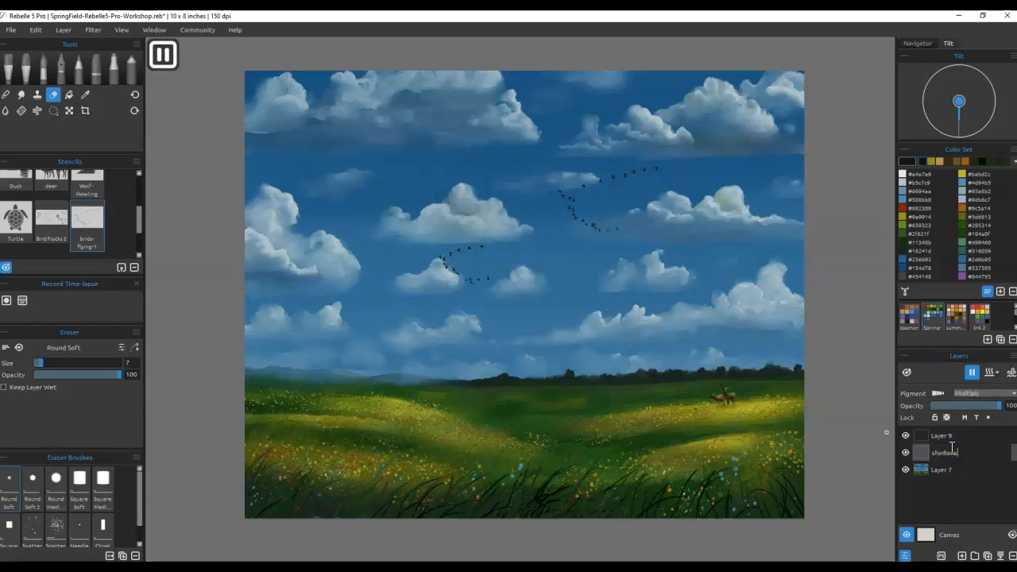
key(Return)
click(947, 436)
double_click(946, 436)
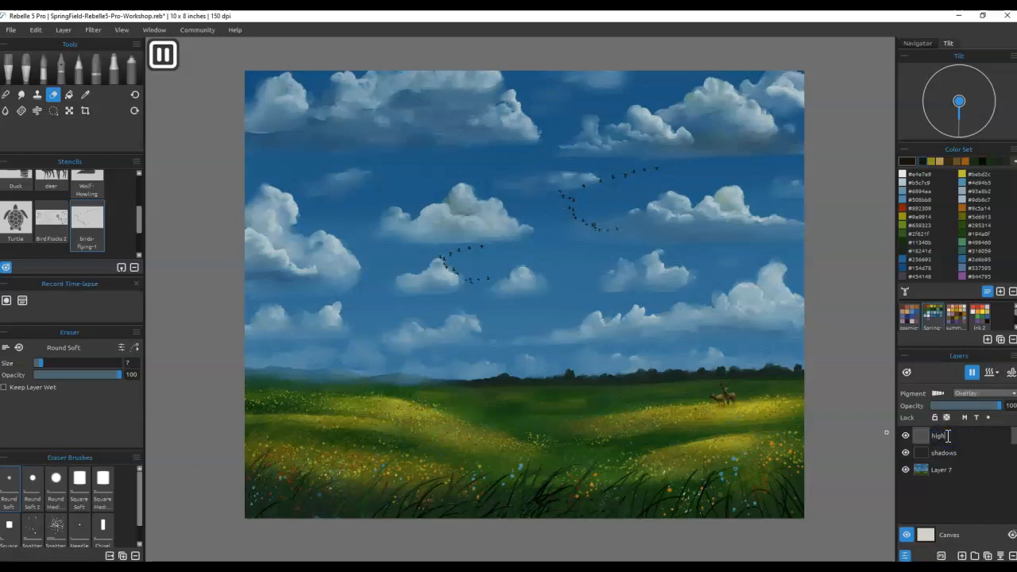
key(Return)
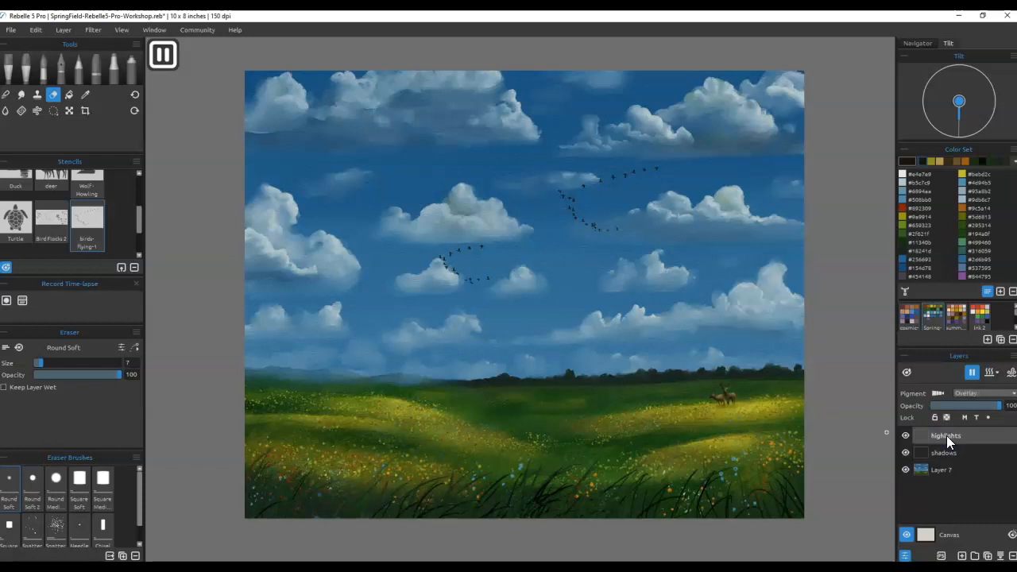
Step: Choose the palette yellow #bebd2c and lighten it to pale yellow #fffabb as the painting colour
click(961, 174)
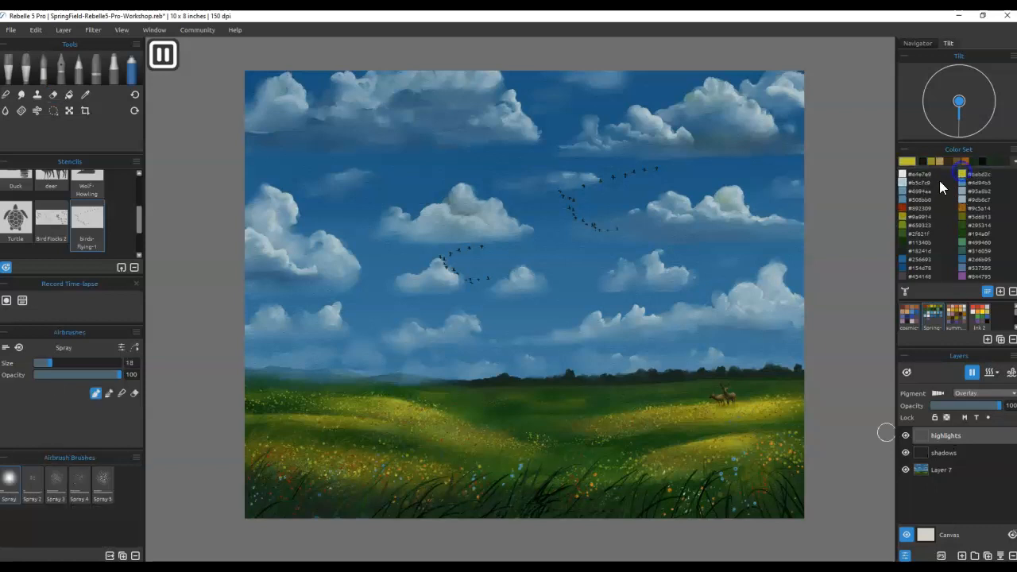
click(910, 163)
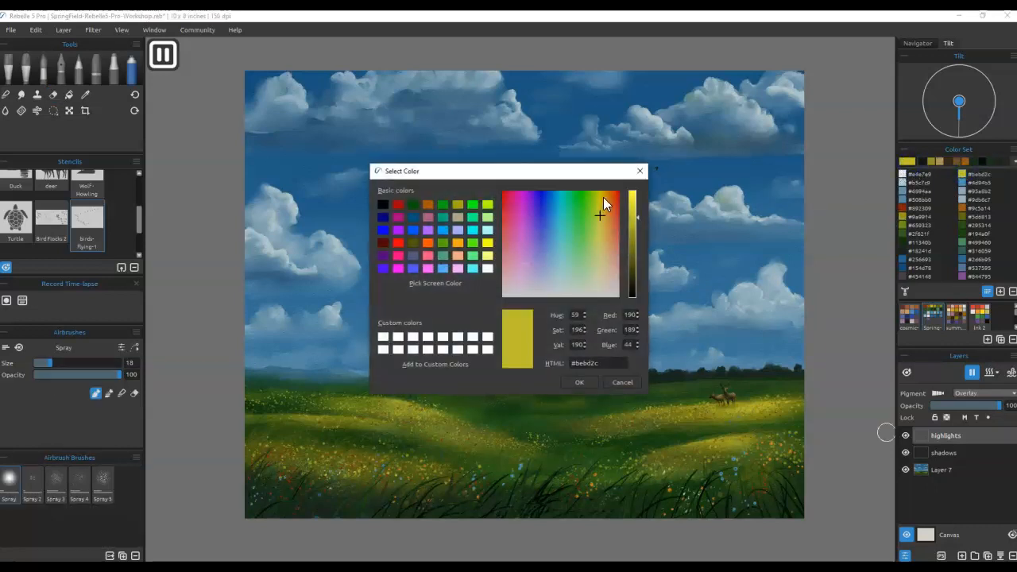
click(600, 200)
click(634, 191)
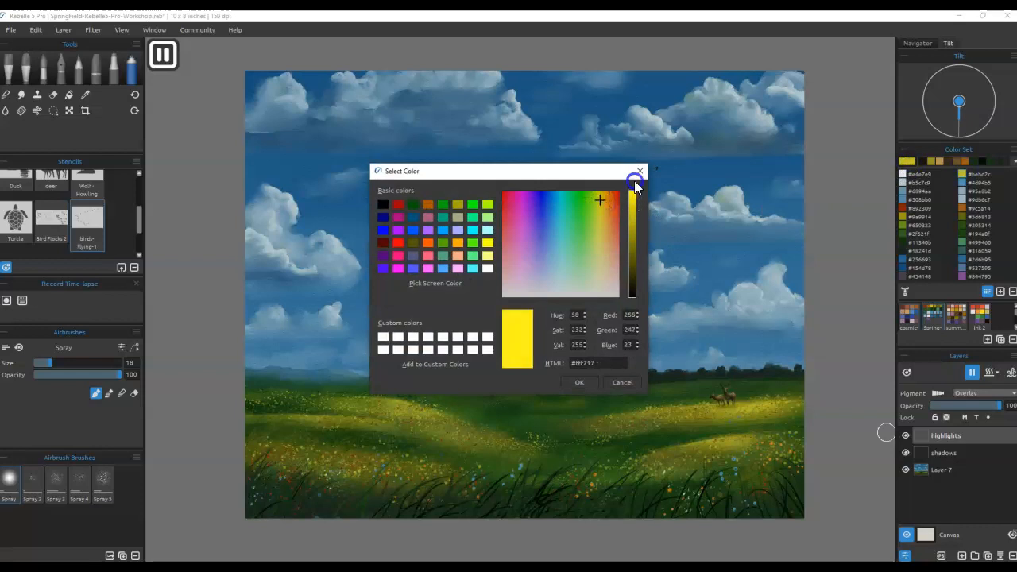
click(600, 270)
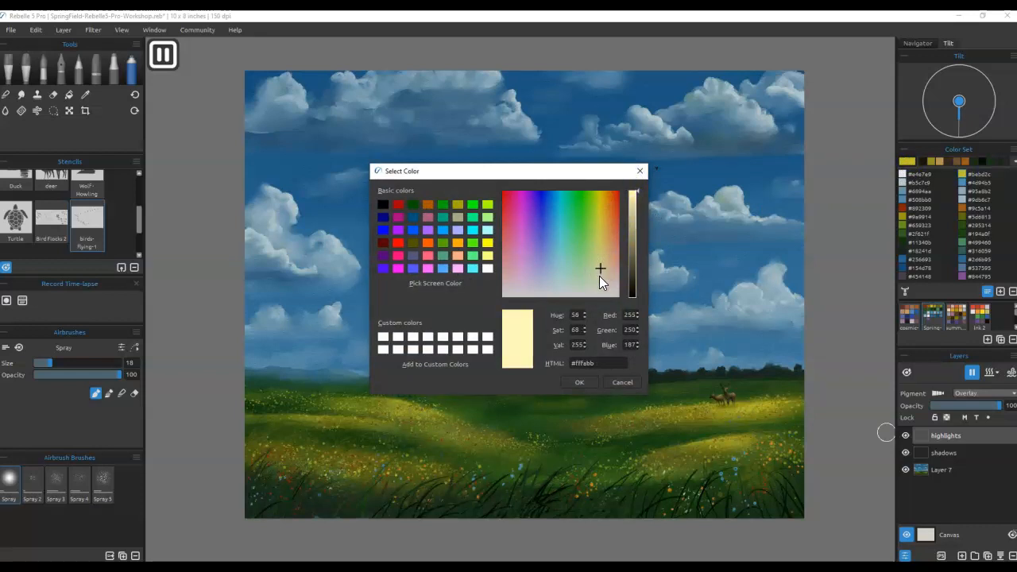
click(576, 382)
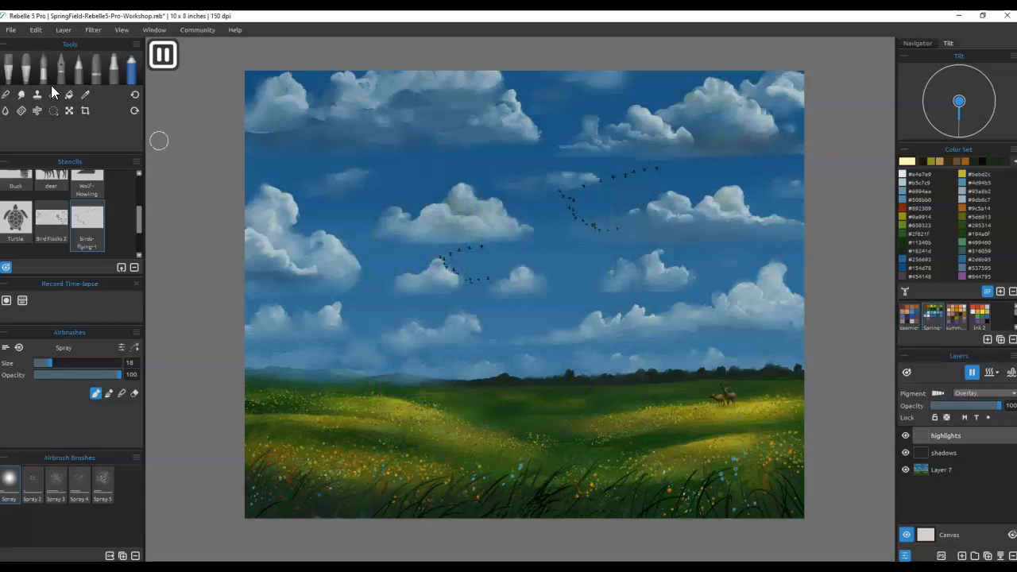
Step: Paint pale yellow highlights along the sunlit meadow ridges with the Knife Smooth 2 Express Oils brush at size 9 and opacity 15
click(27, 69)
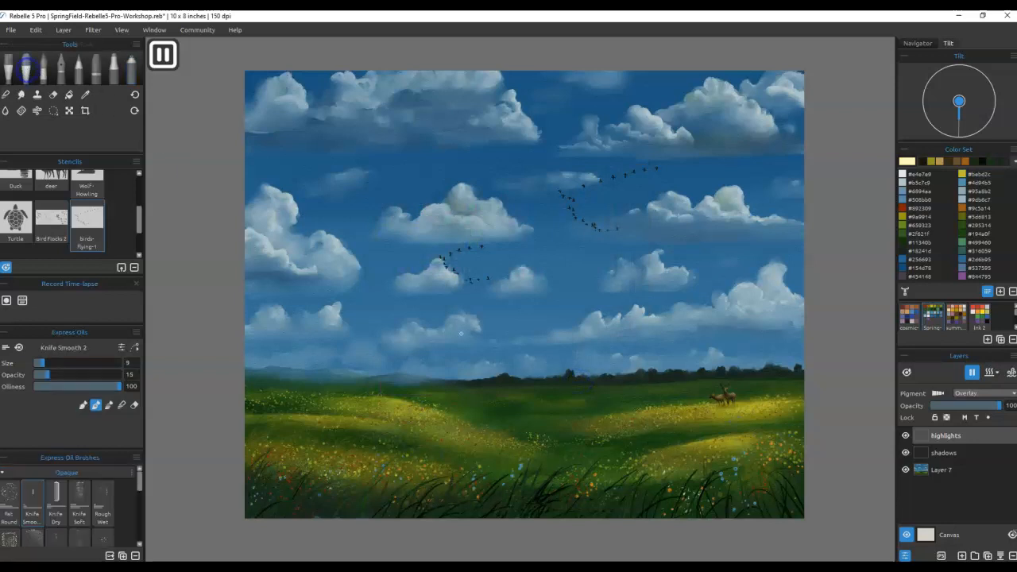
click(682, 449)
mouse_move(682, 450)
mouse_down()
mouse_move(734, 438)
mouse_move(674, 448)
mouse_move(739, 448)
mouse_move(649, 452)
mouse_up()
mouse_move(646, 411)
mouse_down()
mouse_move(675, 410)
mouse_move(604, 422)
mouse_move(760, 408)
mouse_up()
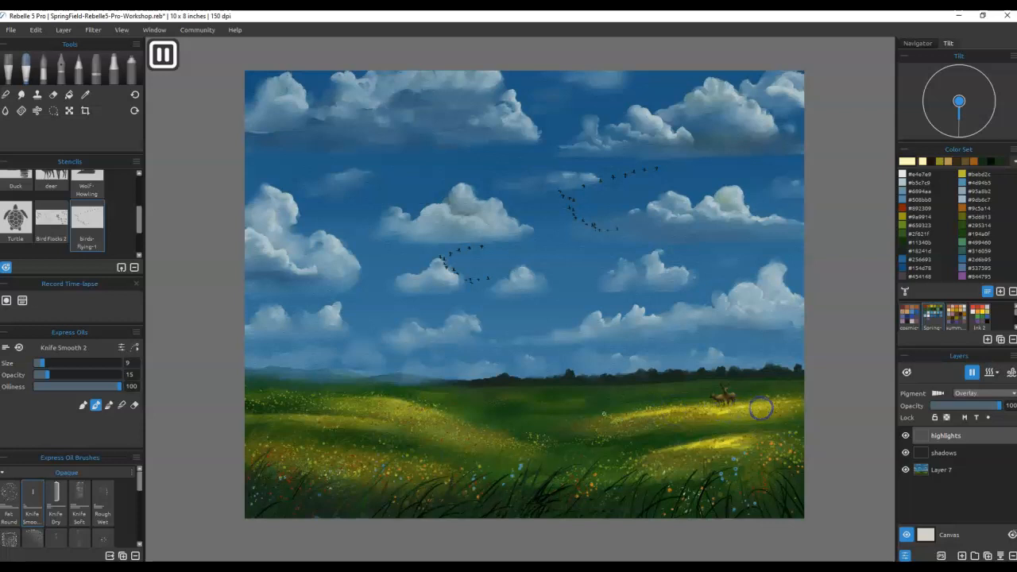
mouse_move(432, 411)
mouse_down()
mouse_move(478, 433)
mouse_move(453, 432)
mouse_move(634, 458)
mouse_move(482, 468)
mouse_up()
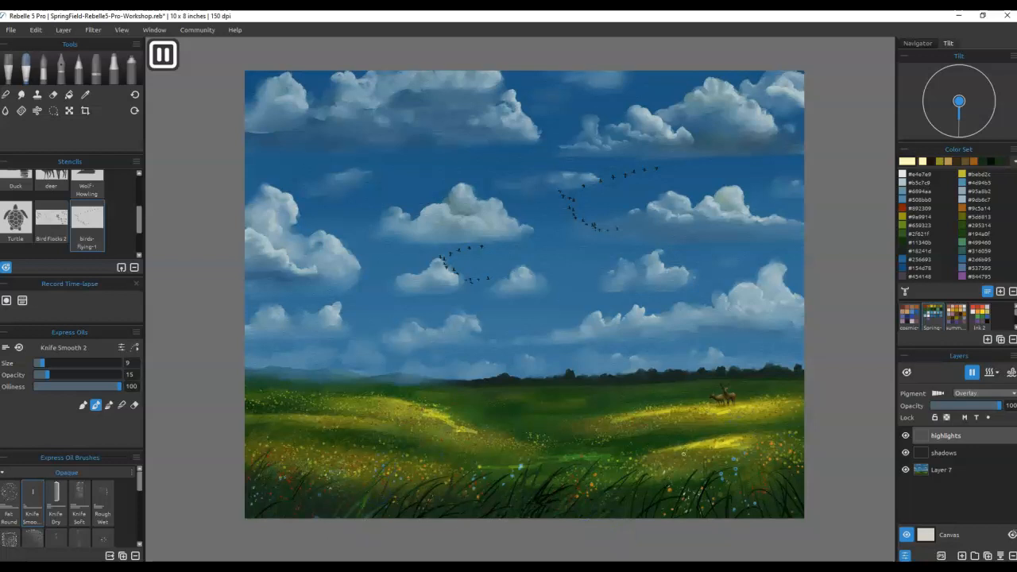
Step: Soften the meadow highlights on both sides of the field with the Soft 2 blend brush enlarged to size 35
key(n)
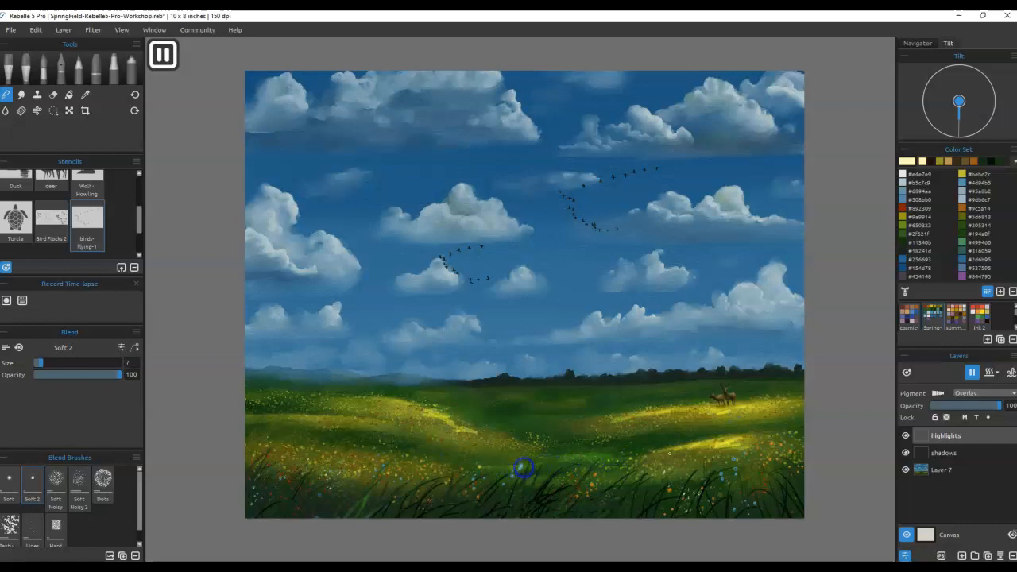
key(])
key(])
key(])
key(])
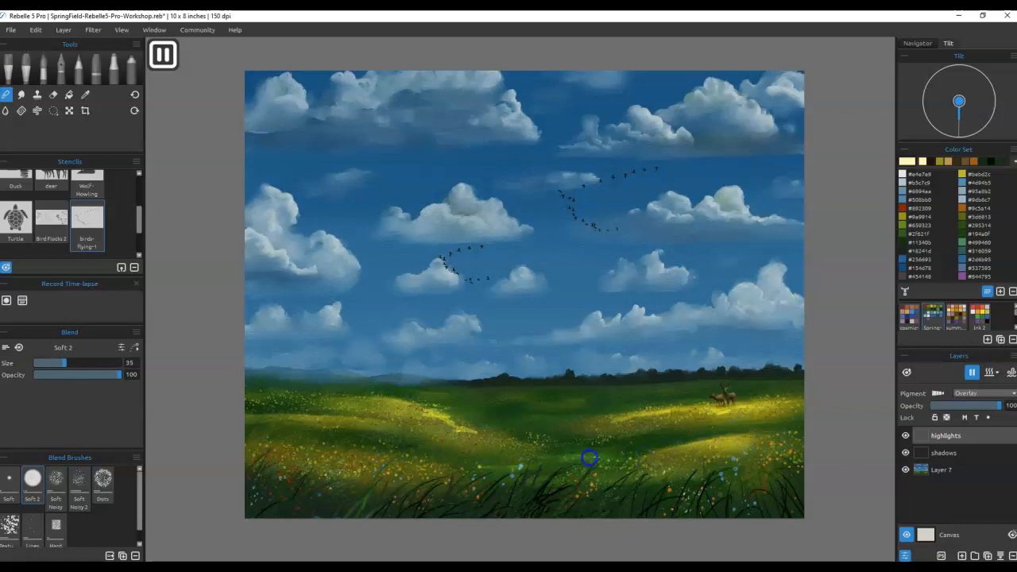
drag(429, 413, 477, 432)
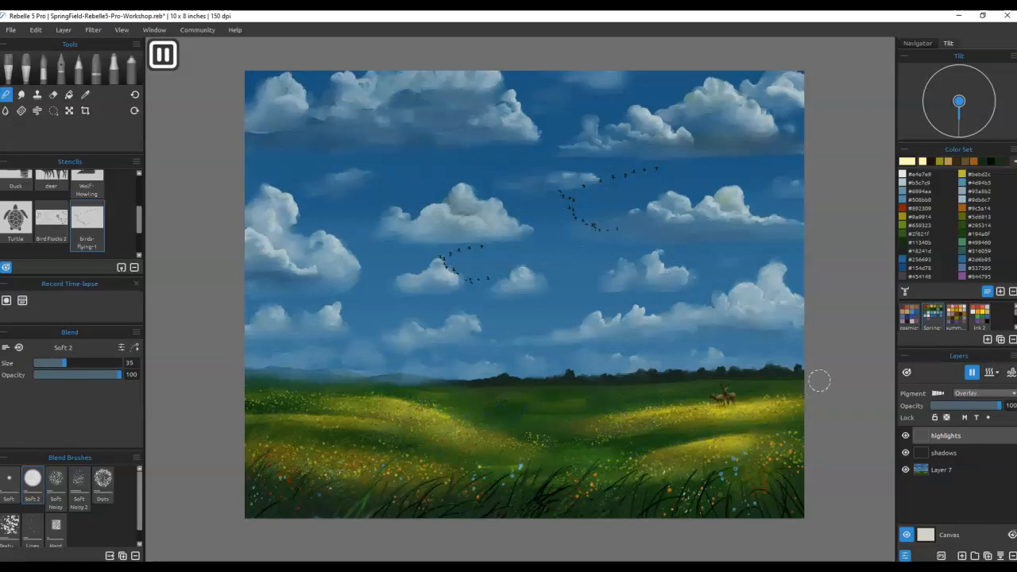
mouse_move(712, 452)
mouse_down()
mouse_move(673, 450)
mouse_move(782, 434)
mouse_move(743, 429)
mouse_up()
Step: Paint pale yellow highlights on the crests of the upper and middle clouds with the Knife Smooth 2 brush at size 9
key(b)
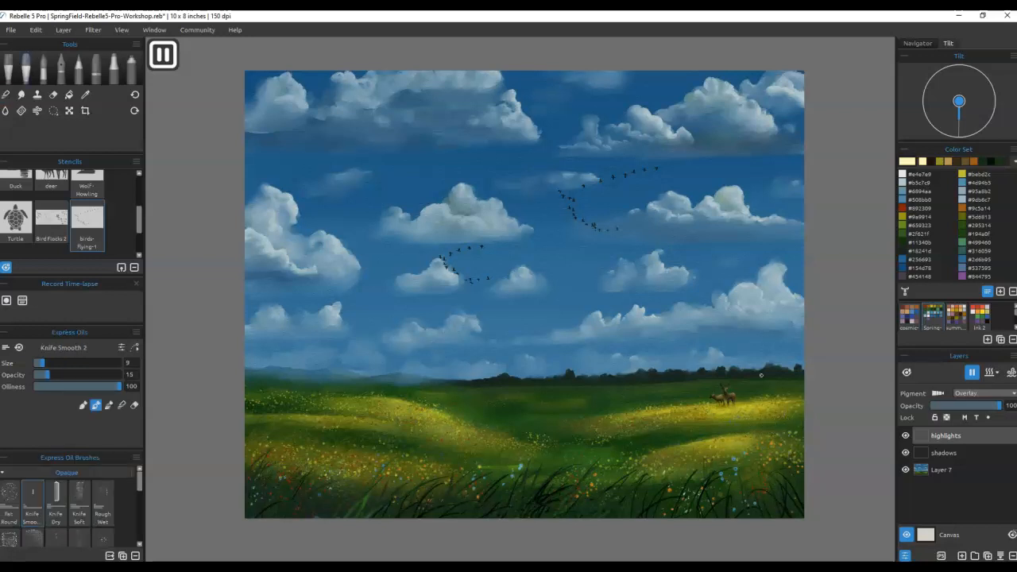
mouse_move(726, 192)
mouse_down()
mouse_move(705, 205)
mouse_move(673, 199)
mouse_up()
mouse_move(456, 195)
mouse_down()
mouse_move(497, 207)
mouse_move(431, 212)
mouse_move(477, 221)
mouse_up()
drag(437, 264, 453, 278)
mouse_move(325, 238)
mouse_down()
mouse_move(340, 252)
mouse_move(329, 236)
mouse_move(322, 242)
mouse_up()
drag(288, 199, 273, 196)
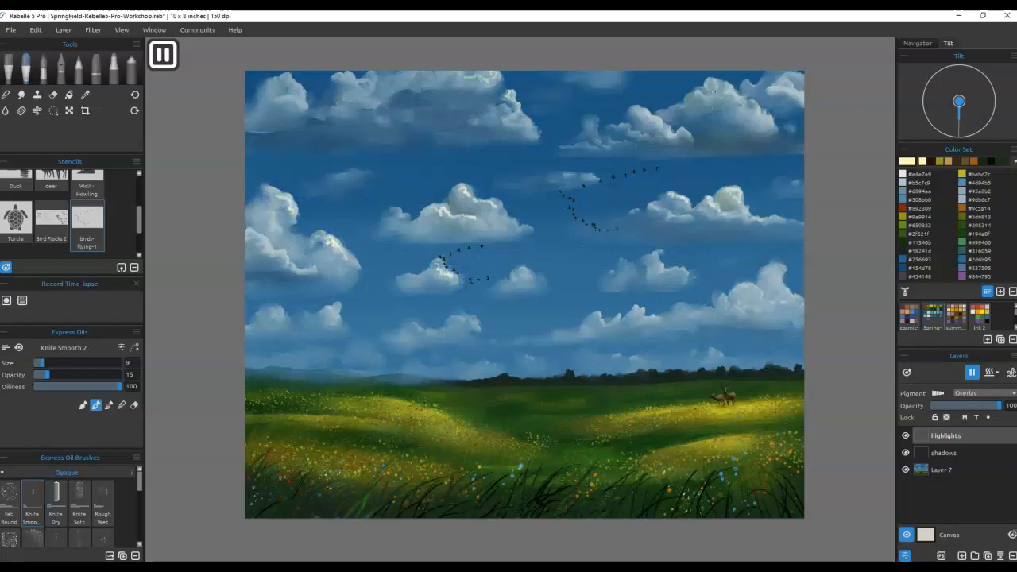
drag(652, 118, 662, 129)
drag(295, 94, 287, 89)
Step: Add the same highlights to the large lower-right cloud, the small horizon clouds and the lower-left cloud
key(p)
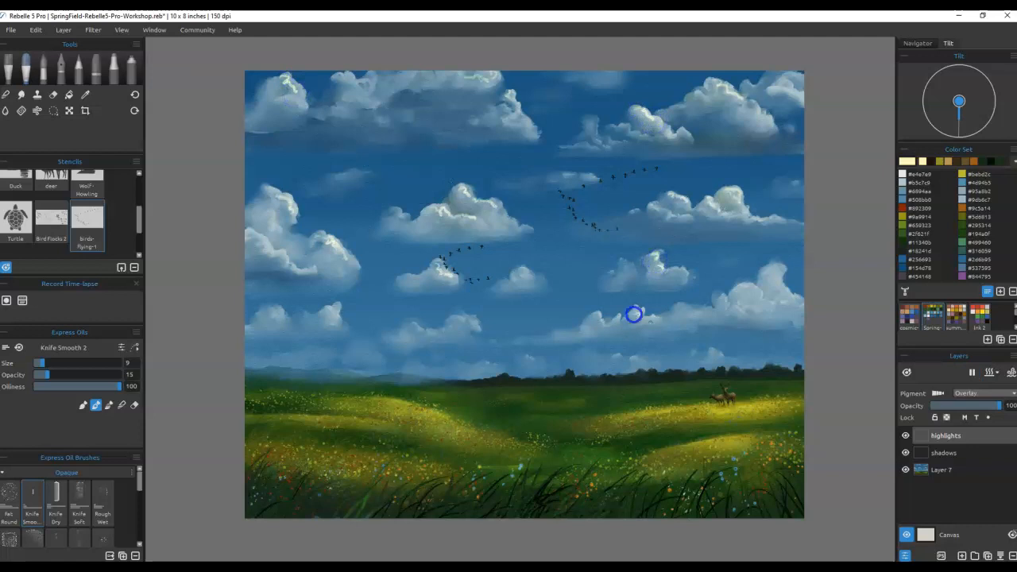
drag(747, 291, 781, 285)
click(487, 365)
click(520, 362)
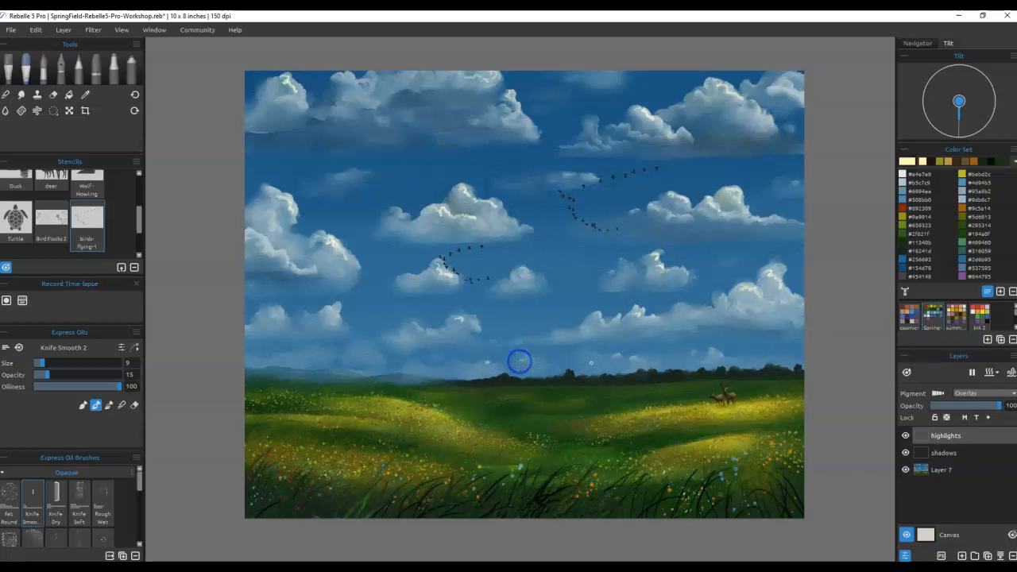
drag(320, 310, 340, 319)
Step: Blend the right-hand cloud highlights with the Soft 2 brush at size 12, and erase excess highlight at the top of the small cloud
key(l)
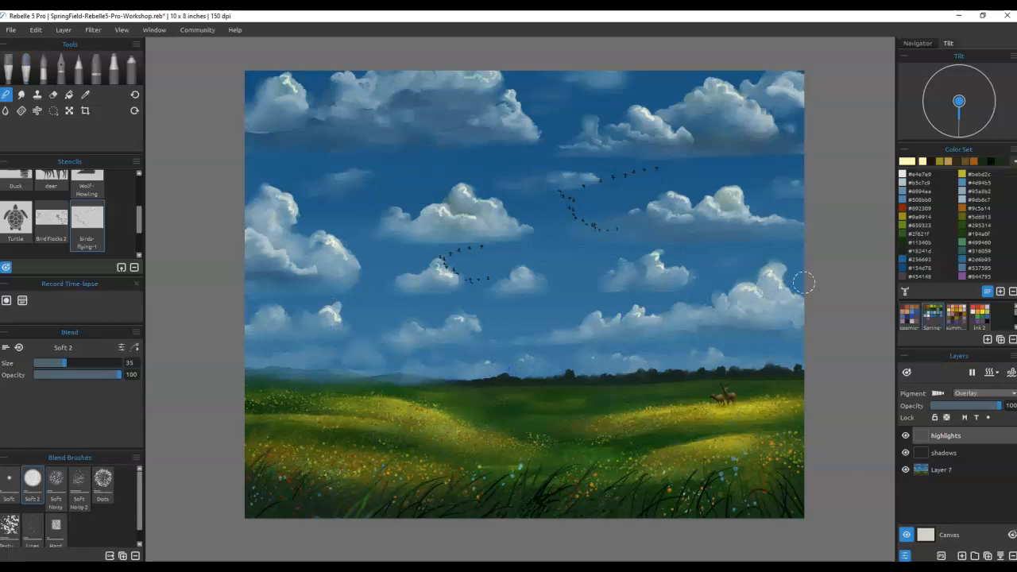
scroll(803, 283, up, 5)
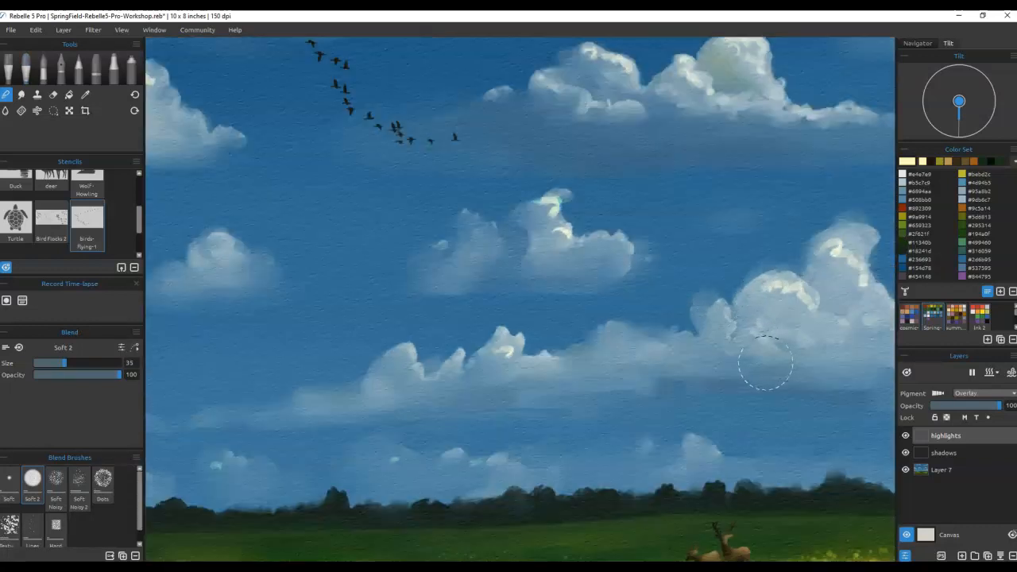
key(bracketleft)
key(bracketleft)
key(bracketleft)
key(bracketleft)
mouse_move(785, 285)
mouse_down()
mouse_move(766, 298)
mouse_move(809, 313)
mouse_up()
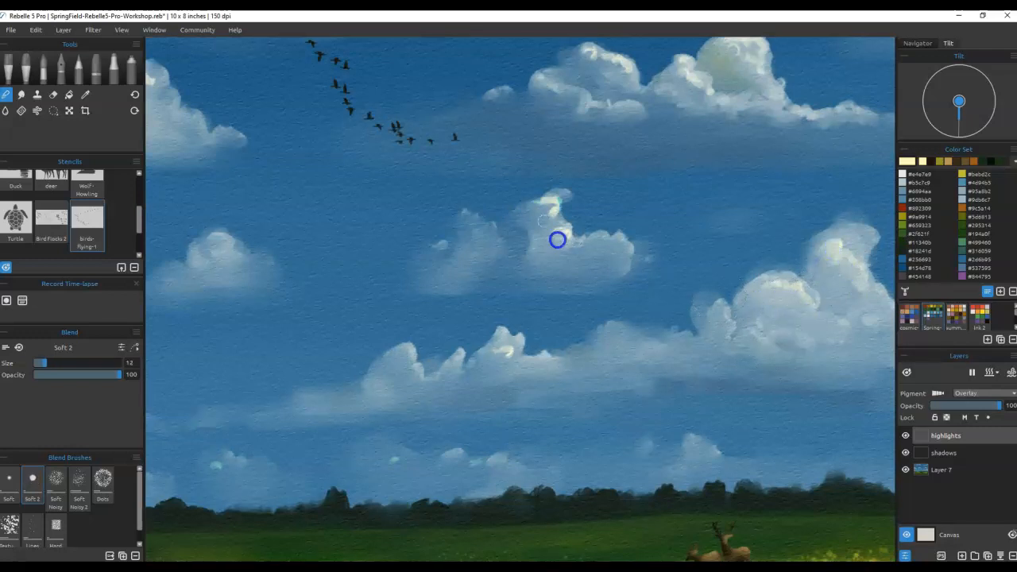
key(e)
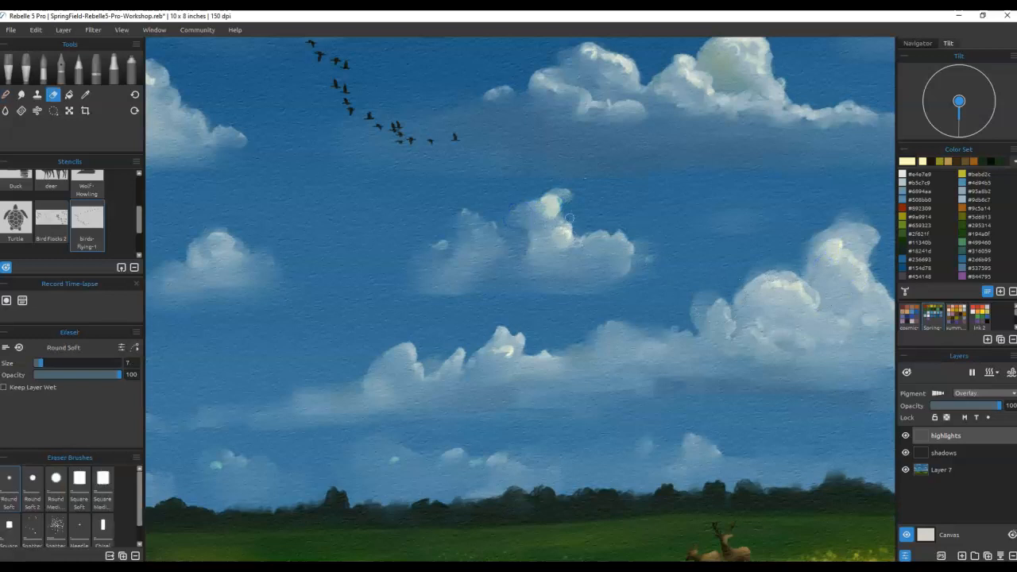
mouse_move(568, 209)
mouse_down()
mouse_move(565, 197)
mouse_move(565, 209)
mouse_move(561, 198)
mouse_move(534, 197)
mouse_up()
Step: Blend the highlights on the central and left-hand clouds with the Soft 2 brush at size 12
key(b)
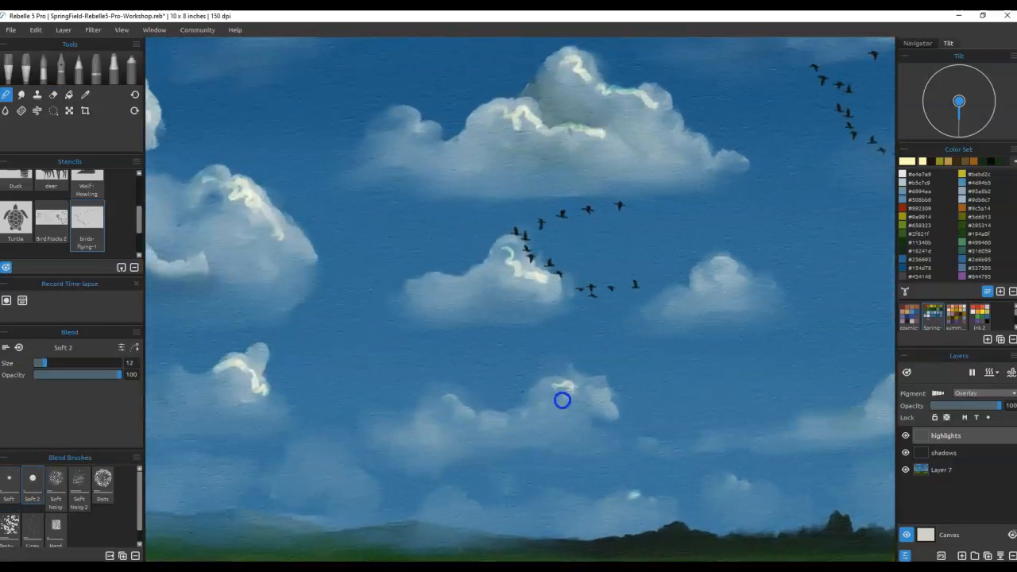
mouse_move(562, 400)
mouse_down()
mouse_move(570, 392)
mouse_move(593, 404)
mouse_up()
mouse_move(506, 273)
mouse_down()
mouse_move(495, 256)
mouse_move(550, 291)
mouse_up()
mouse_move(262, 395)
mouse_down()
mouse_move(232, 375)
mouse_move(212, 375)
mouse_move(254, 392)
mouse_up()
mouse_move(257, 215)
mouse_down()
mouse_move(237, 192)
mouse_move(204, 185)
mouse_move(189, 205)
mouse_up()
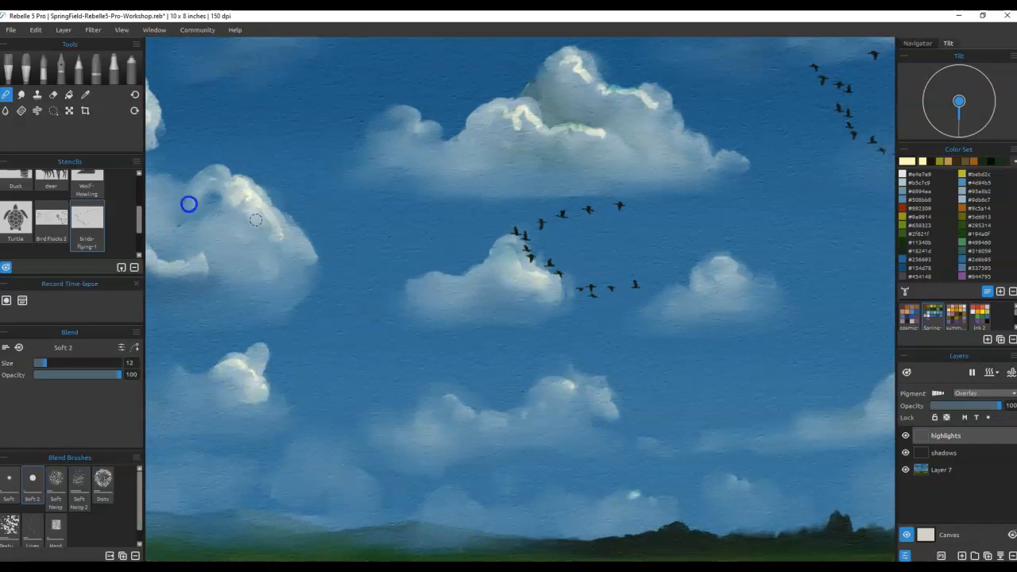
drag(486, 170, 577, 302)
mouse_move(685, 266)
mouse_down()
mouse_move(632, 266)
mouse_move(606, 244)
mouse_move(624, 265)
mouse_move(600, 267)
mouse_move(661, 209)
mouse_move(749, 248)
mouse_move(724, 257)
mouse_up()
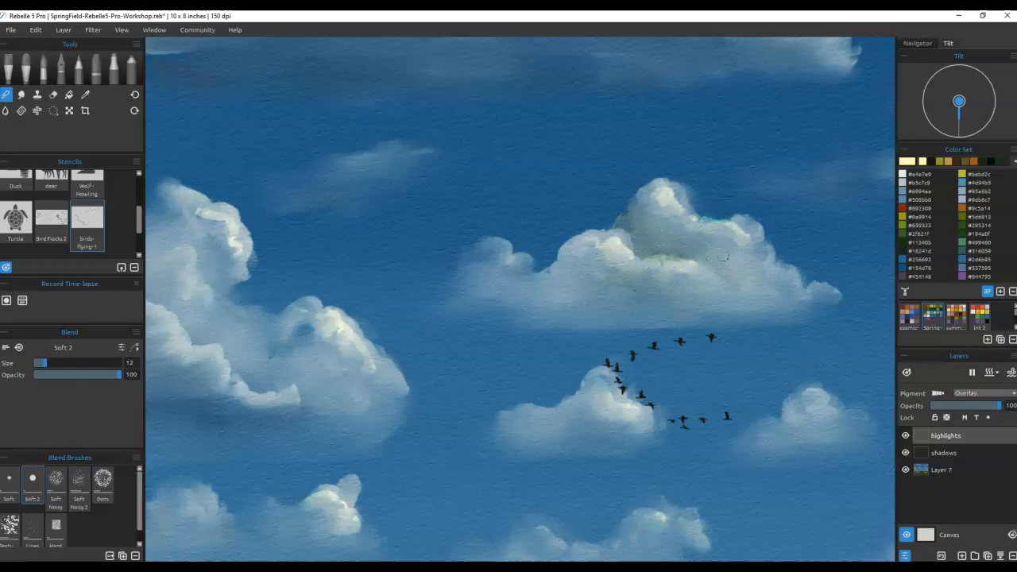
Step: Erase stray highlight on the central cloud's edge, and blend the upper clouds' highlights with the Soft 2 brush at size 12
key(e)
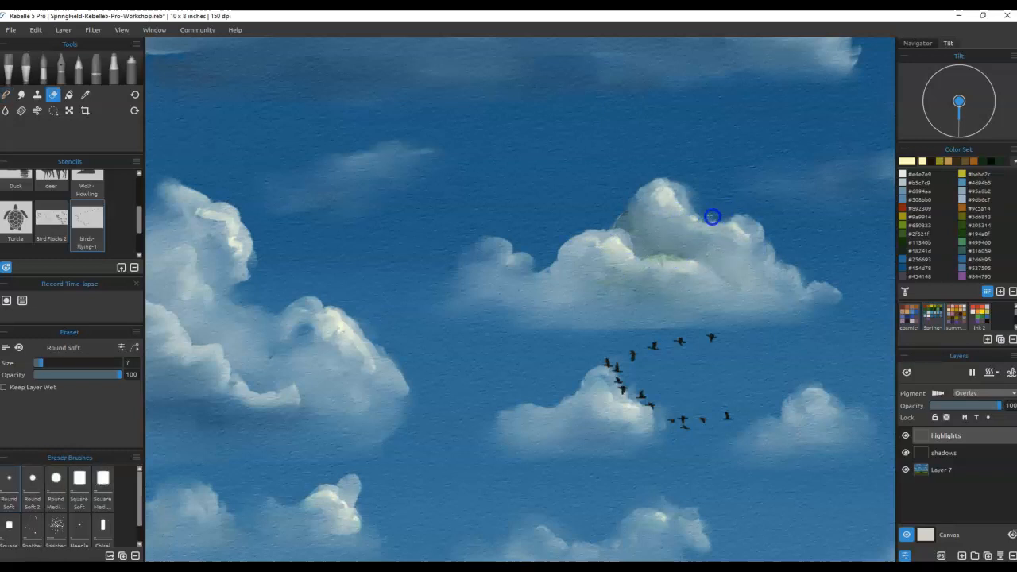
key(n)
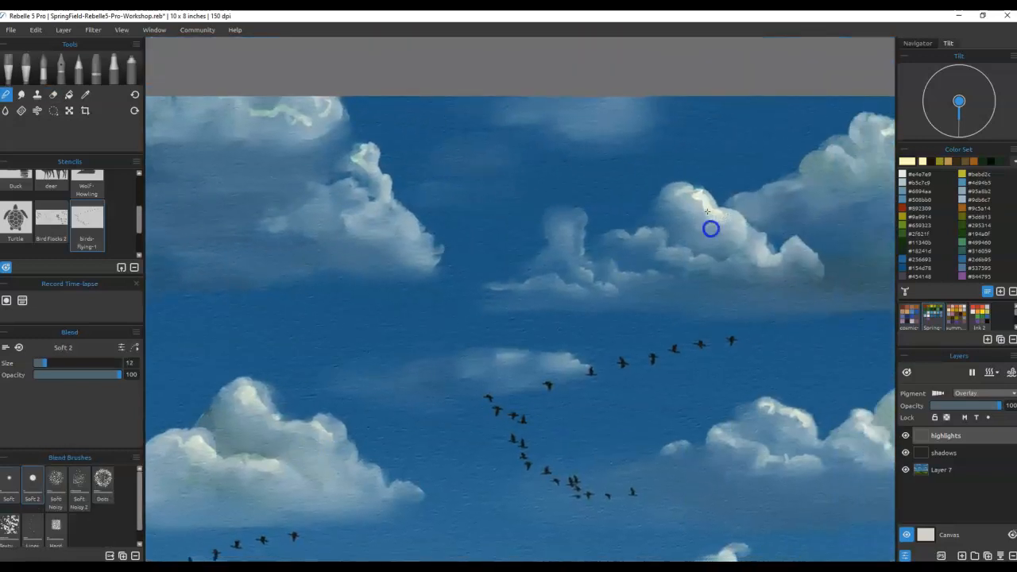
mouse_move(778, 206)
mouse_down()
mouse_move(587, 295)
mouse_move(596, 291)
mouse_up()
drag(755, 261, 681, 208)
drag(746, 278, 605, 313)
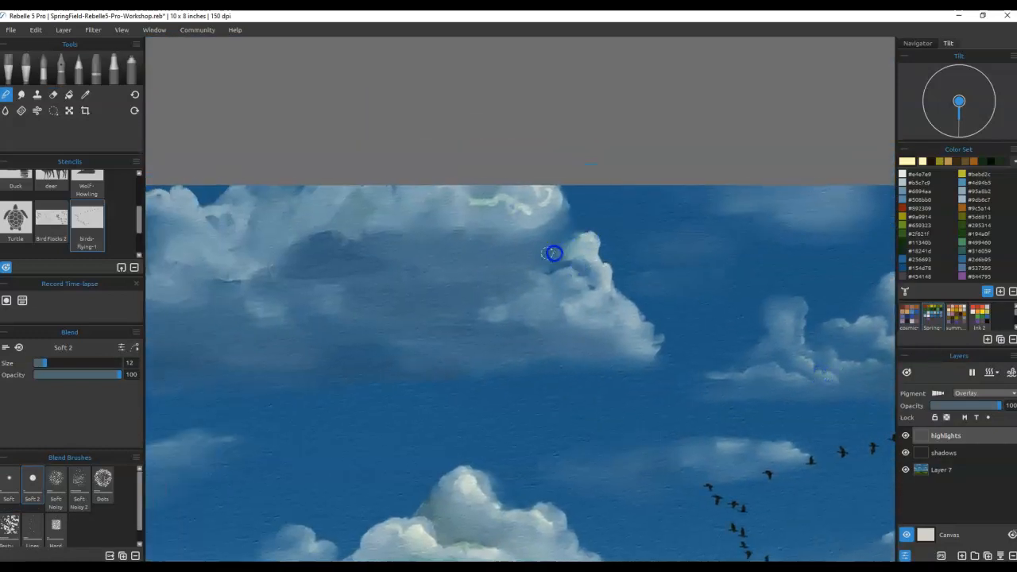
drag(427, 222, 822, 300)
drag(403, 289, 429, 310)
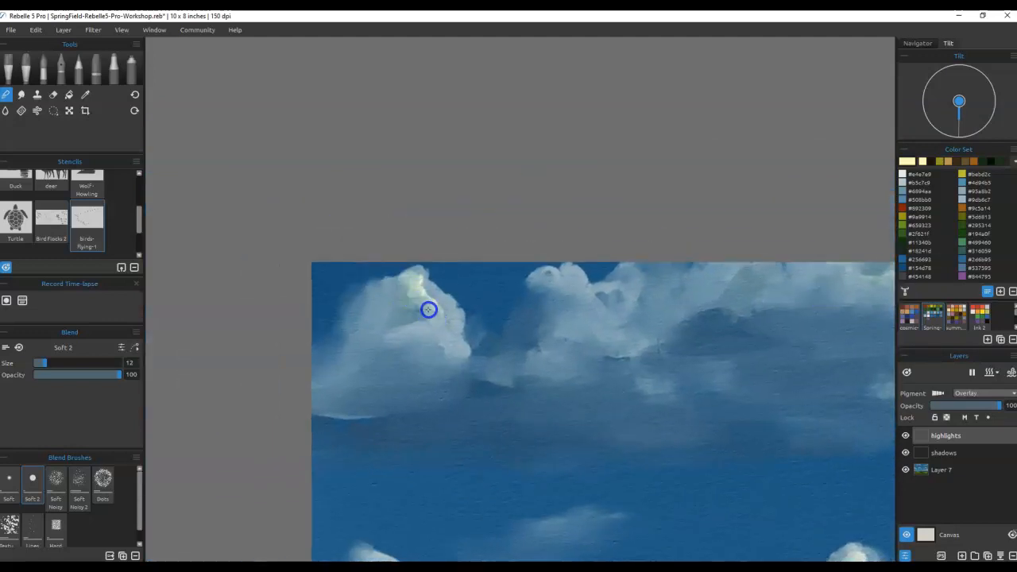
Step: Soften the remaining highlights on the left-hand, central and lower-right clouds with the Soft 2 brush at size 12
mouse_move(555, 374)
mouse_down()
mouse_move(615, 143)
mouse_move(658, 93)
mouse_up()
mouse_move(488, 282)
mouse_down()
mouse_move(506, 293)
mouse_move(516, 322)
mouse_up()
drag(646, 420, 654, 438)
mouse_move(665, 378)
mouse_down()
mouse_move(690, 266)
mouse_move(687, 174)
mouse_up()
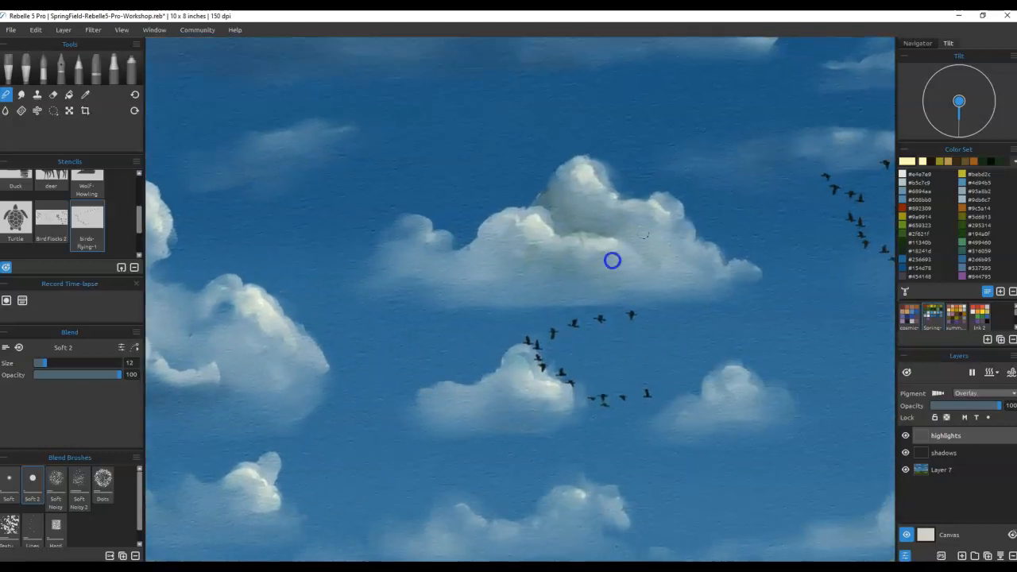
drag(508, 220, 501, 222)
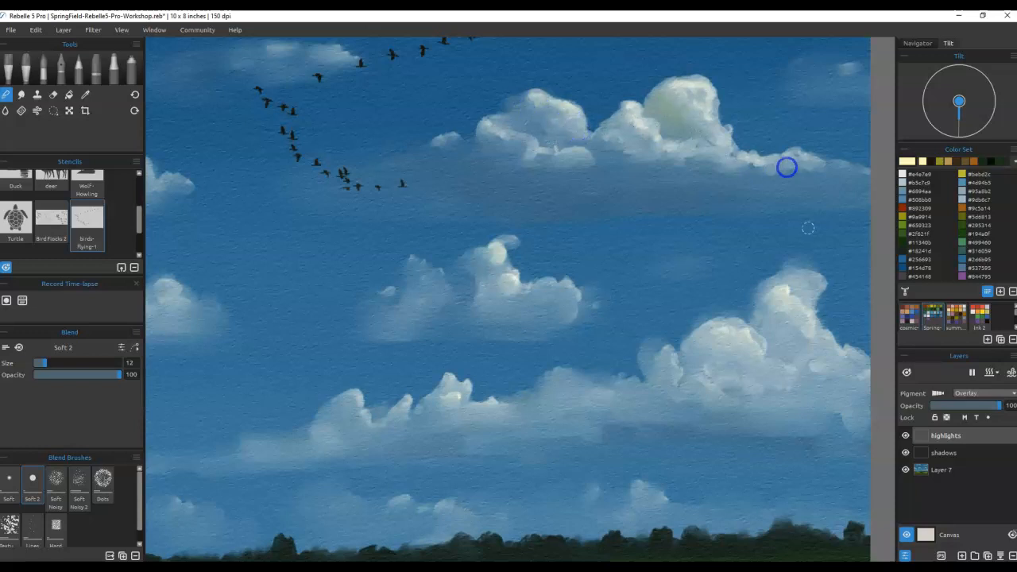
drag(494, 261, 471, 267)
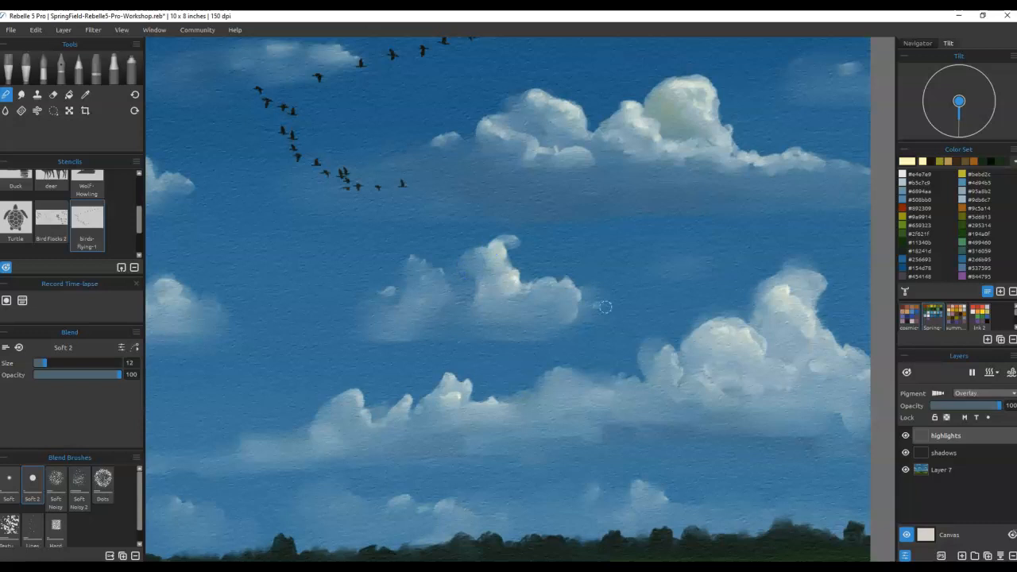
Step: On the shadows layer, paint #537595 shadows in the field hollows and foreground grass with Knife Smooth 2 at size 9, and blend them
key(ctrl+0)
click(959, 452)
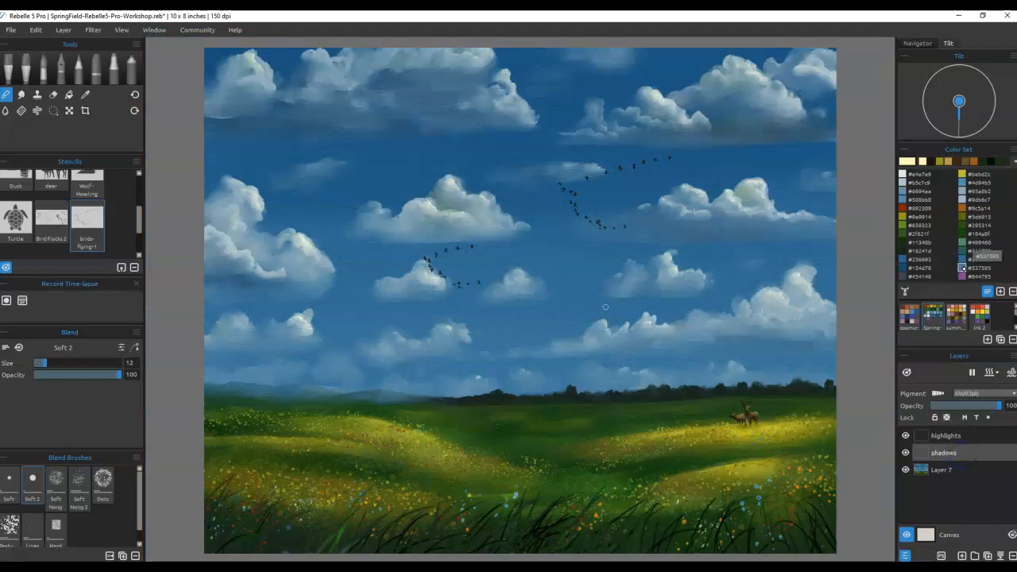
click(964, 268)
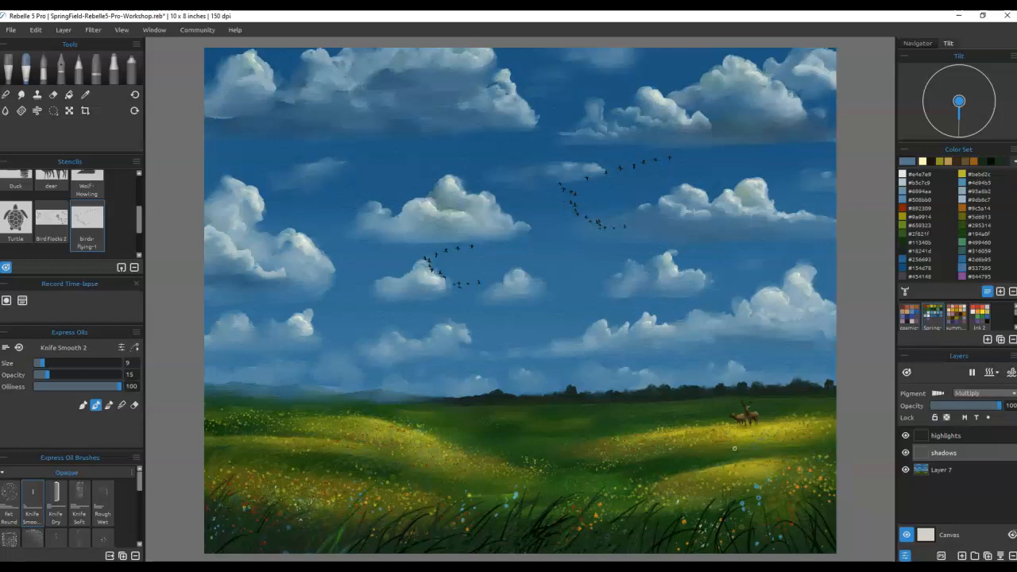
drag(734, 446, 761, 447)
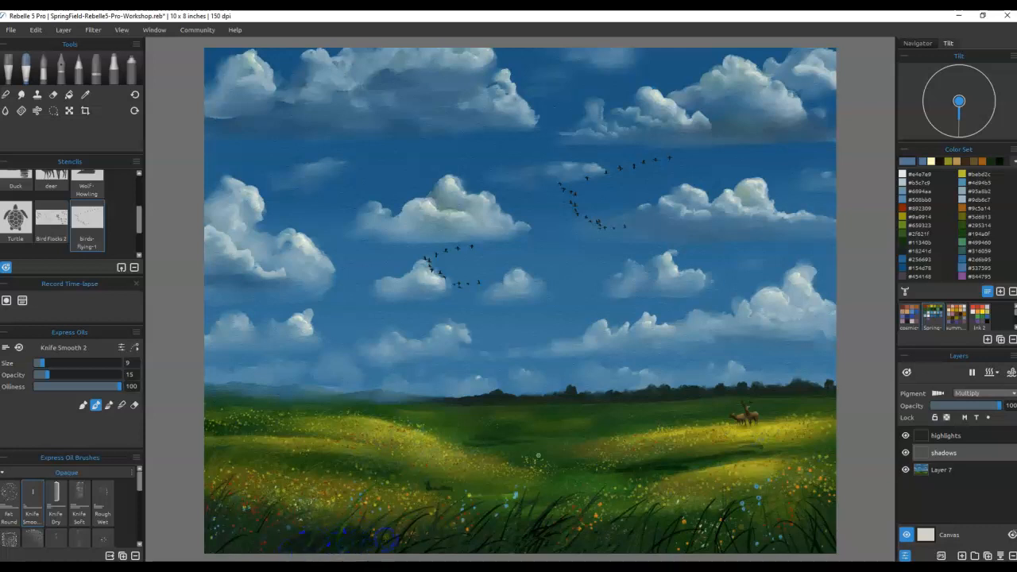
key(b)
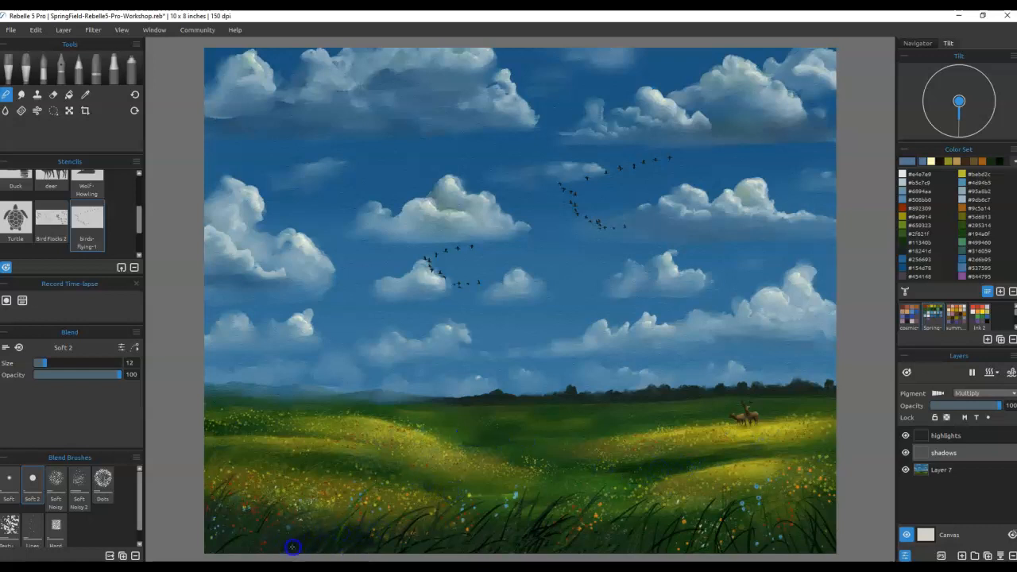
Step: Deepen the shadow in the lower-left foreground grass with Knife Smooth 2, and blend it with the Soft 2 brush at size 40
mouse_move(549, 454)
mouse_down()
mouse_move(607, 270)
mouse_move(610, 280)
mouse_up()
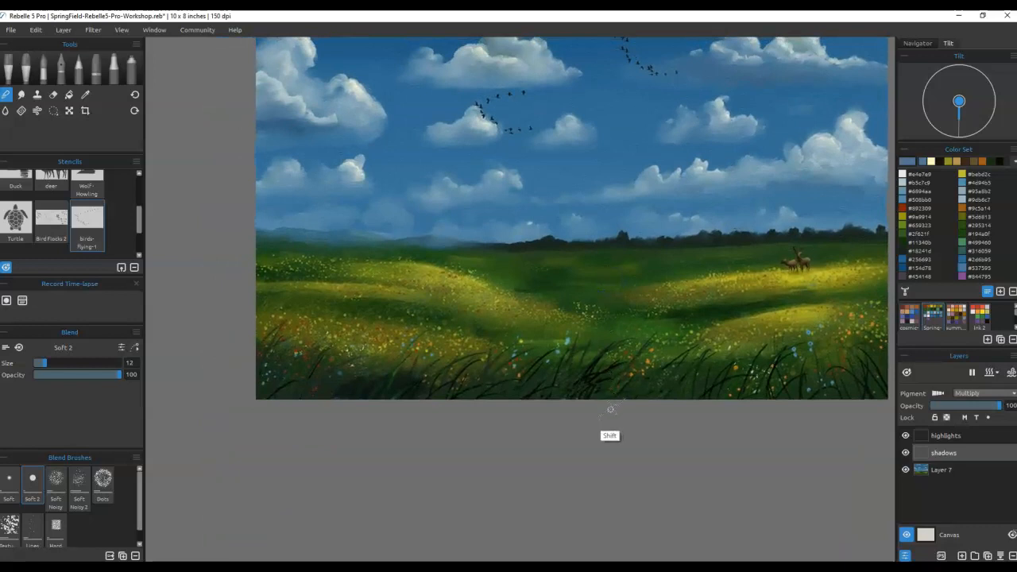
key(b)
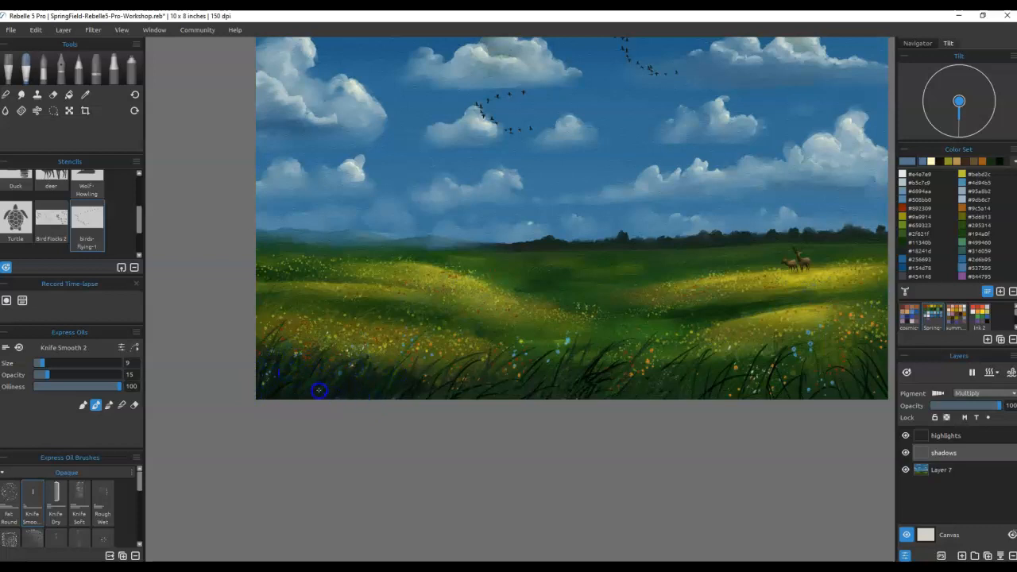
drag(256, 341, 271, 316)
key(n)
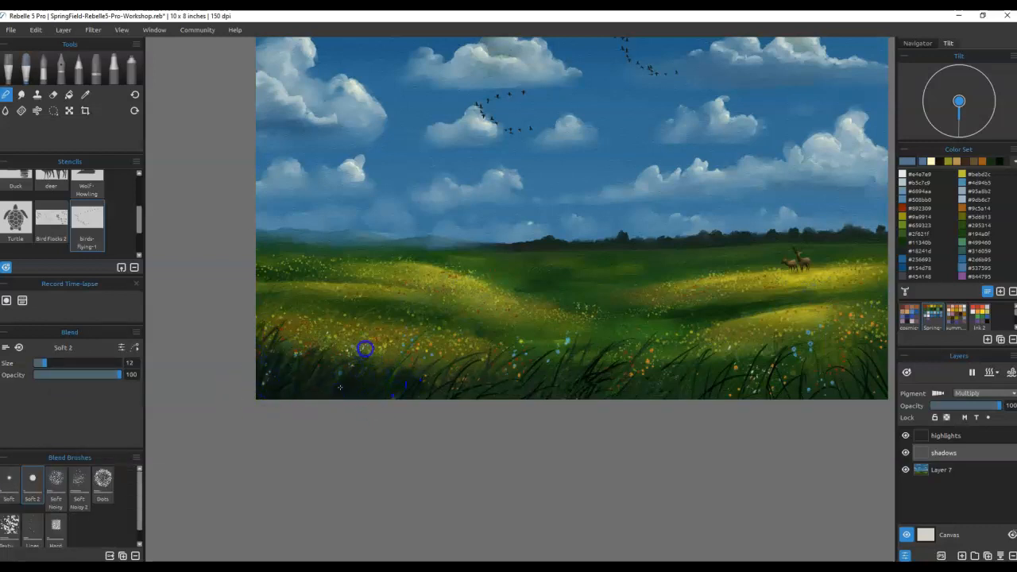
key(])
key(])
key(])
mouse_move(305, 358)
mouse_down()
mouse_move(269, 358)
mouse_move(390, 359)
mouse_move(475, 391)
mouse_up()
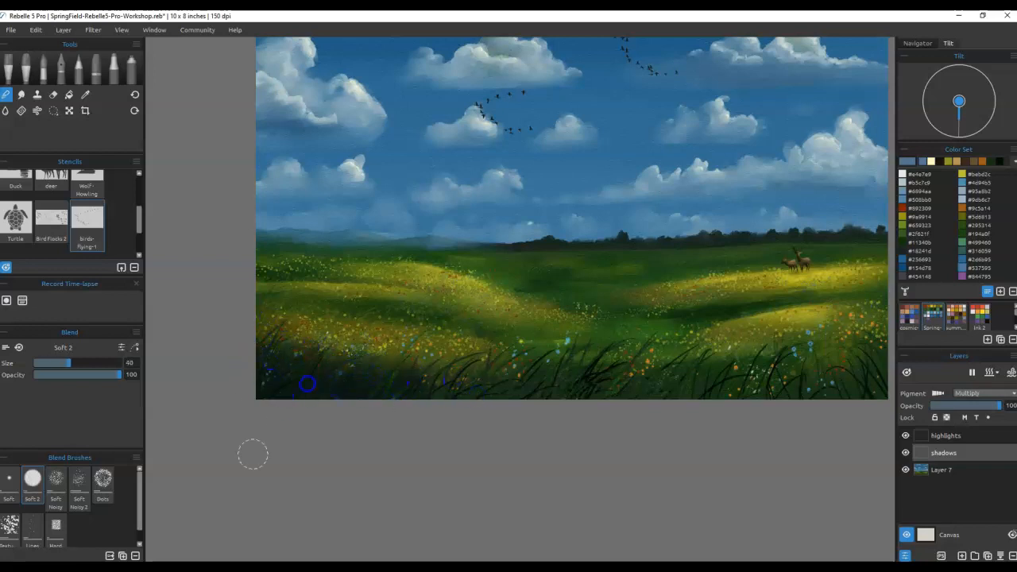
Step: Paint shadows along the central and right-hand foreground grass with Knife Smooth 2 at size 35, and blend them with Soft 2
mouse_move(717, 369)
mouse_down()
mouse_move(427, 395)
mouse_move(481, 409)
mouse_up()
key(b)
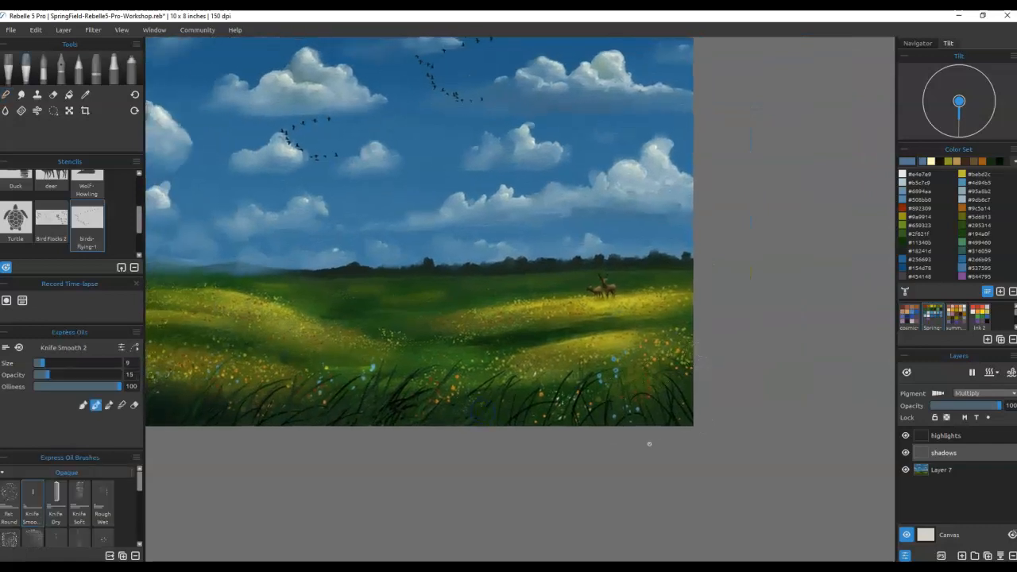
key(])
key(])
key(])
mouse_move(660, 436)
mouse_down()
mouse_move(685, 440)
mouse_move(687, 414)
mouse_move(575, 420)
mouse_move(532, 453)
mouse_move(484, 452)
mouse_move(415, 419)
mouse_up()
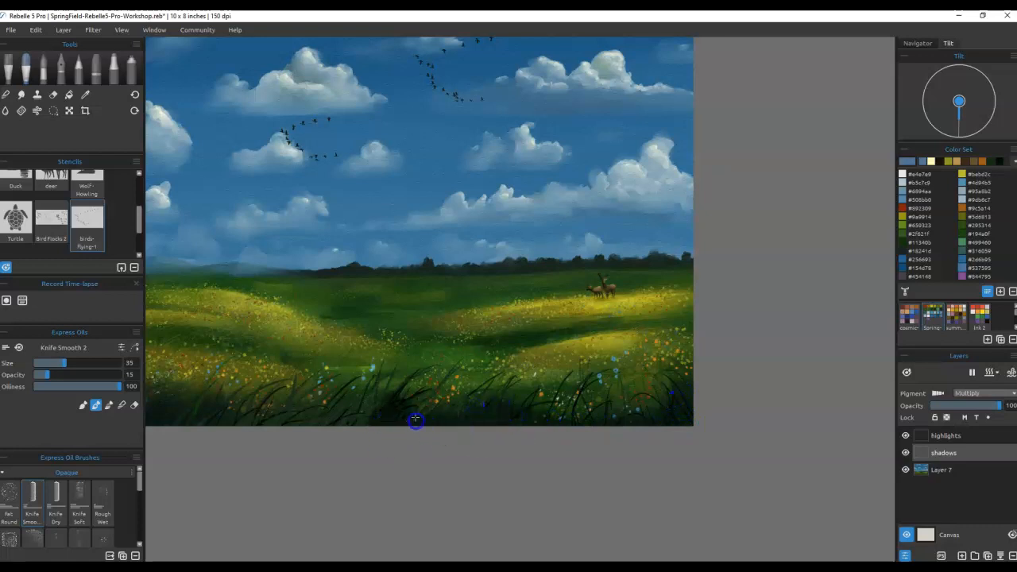
drag(662, 443, 702, 425)
drag(693, 384, 609, 456)
drag(655, 418, 596, 429)
key(b)
mouse_move(684, 397)
mouse_down()
mouse_move(656, 395)
mouse_move(624, 422)
mouse_move(444, 385)
mouse_move(515, 435)
mouse_move(713, 411)
mouse_move(643, 345)
mouse_move(611, 388)
mouse_move(668, 456)
mouse_up()
Step: Shade the distant green field below the tree line with Knife Smooth 2 at size 18, and blend it with Soft 2
drag(545, 382, 803, 380)
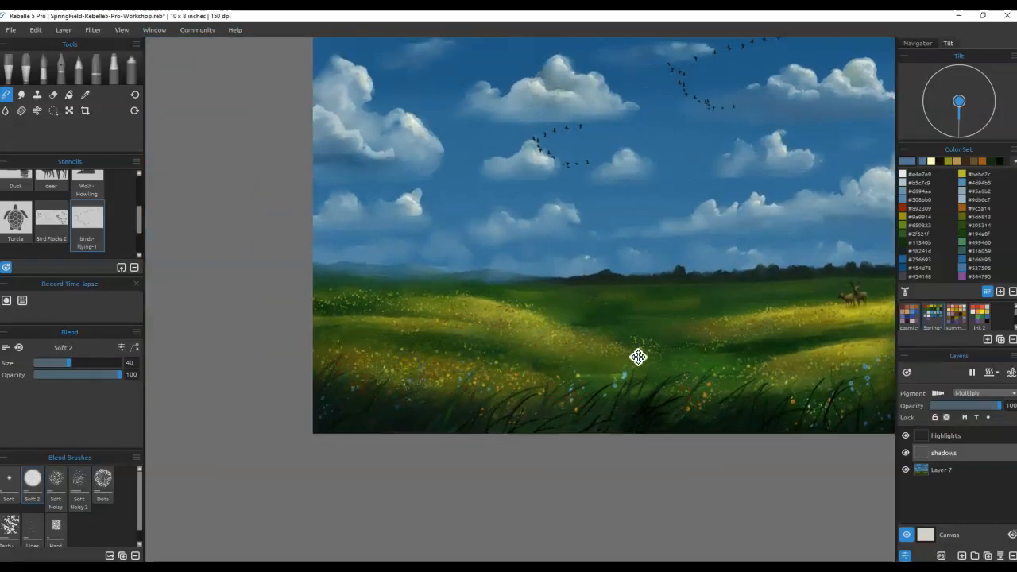
drag(638, 357, 663, 422)
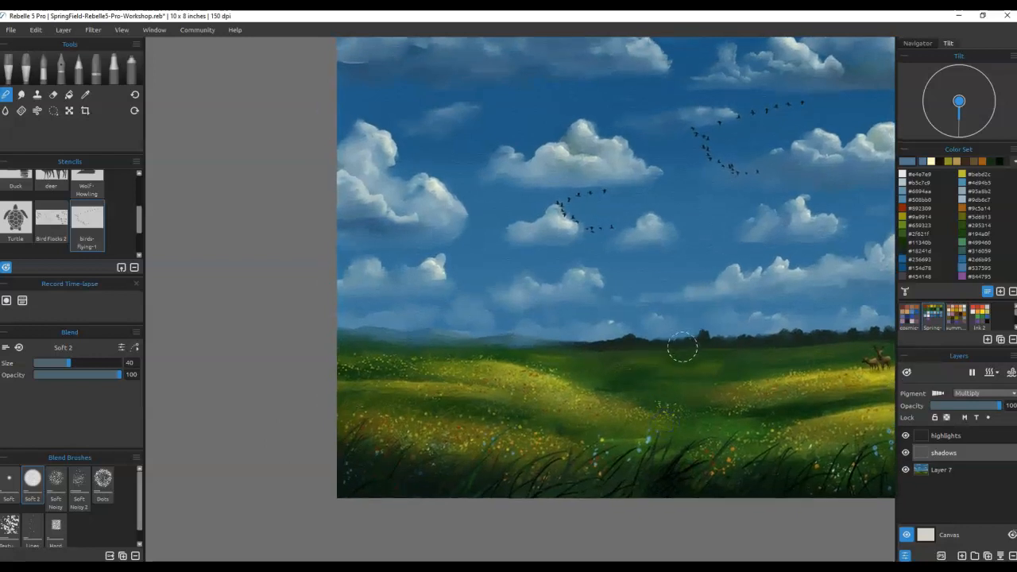
key(b)
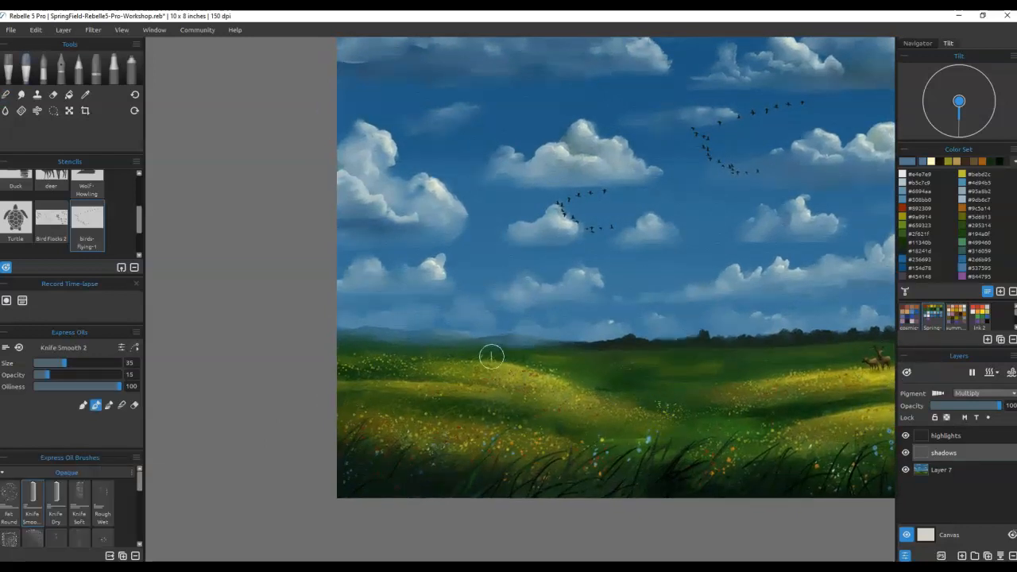
key(bracketleft)
key(bracketleft)
key(bracketleft)
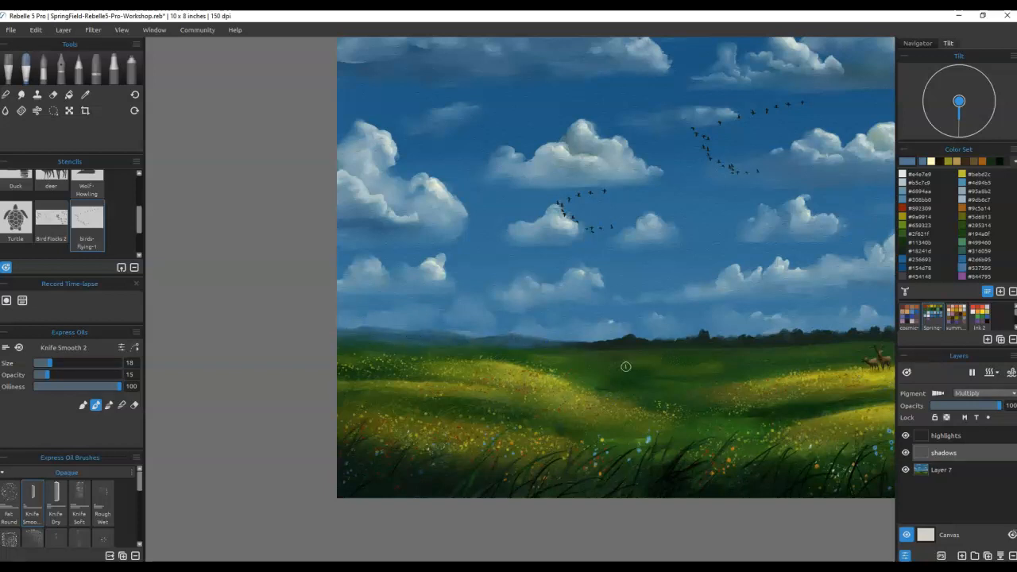
key(b)
Step: Paint shadows beneath the upper-right cloud's crest with Knife Smooth 2 at size 18, and blend them with Soft 2 at size 40
mouse_move(758, 346)
mouse_down()
mouse_move(557, 454)
mouse_move(617, 456)
mouse_up()
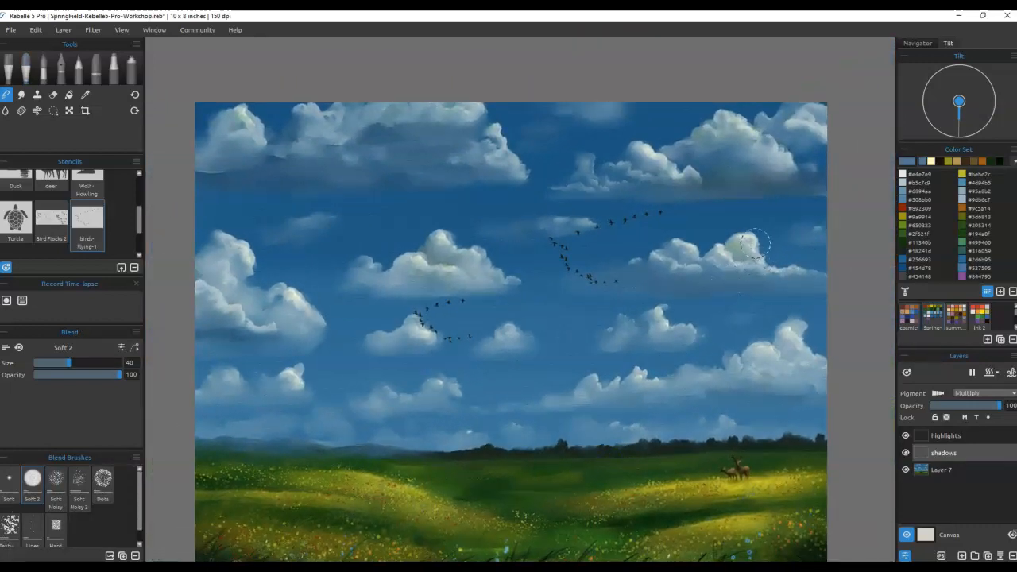
key(b)
mouse_move(697, 158)
mouse_down()
mouse_move(673, 150)
mouse_move(713, 166)
mouse_up()
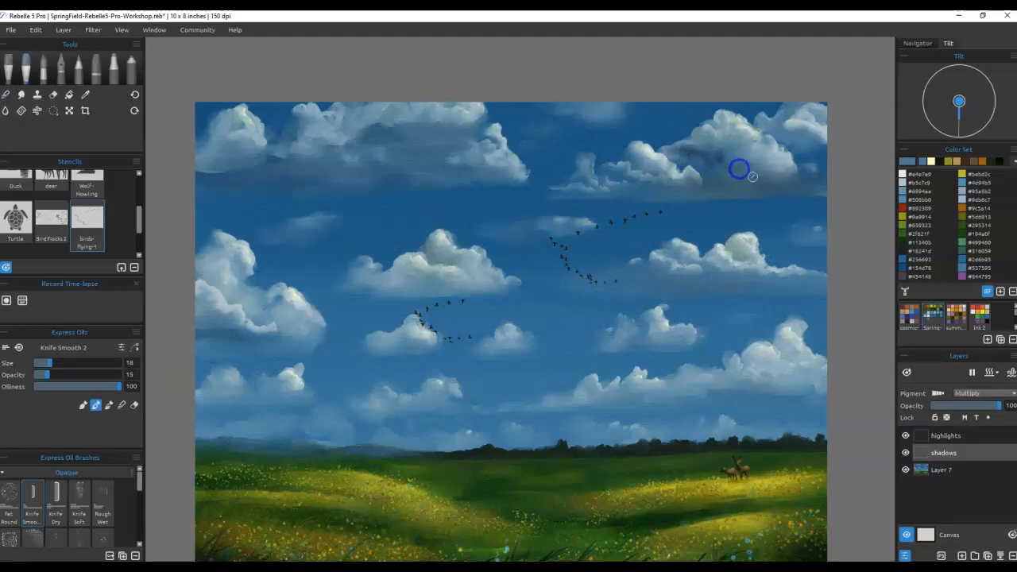
key(n)
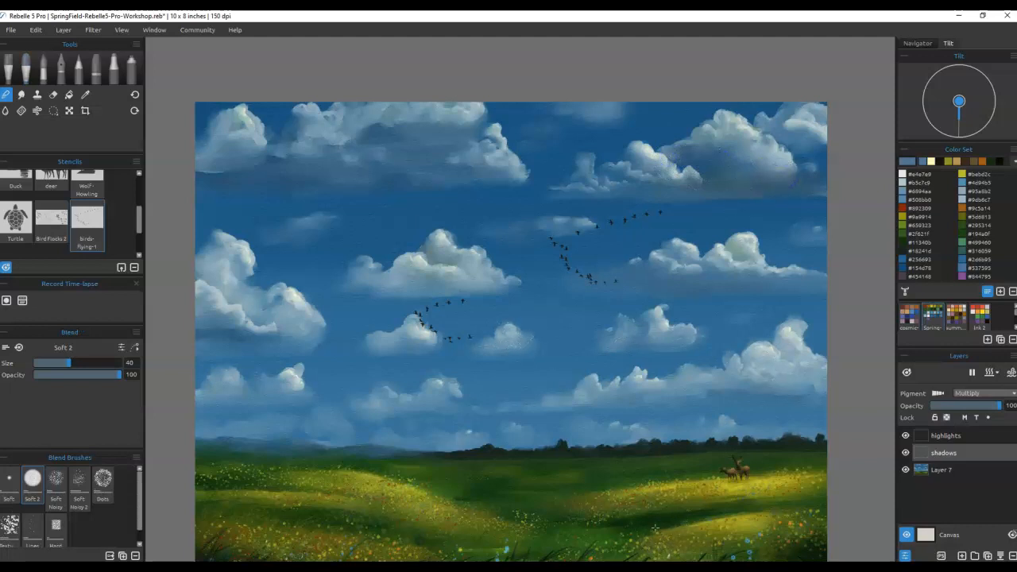
Step: Paint shadows on the bodies of both deer with the Knife Smooth 2 brush at size 7
drag(520, 515, 675, 391)
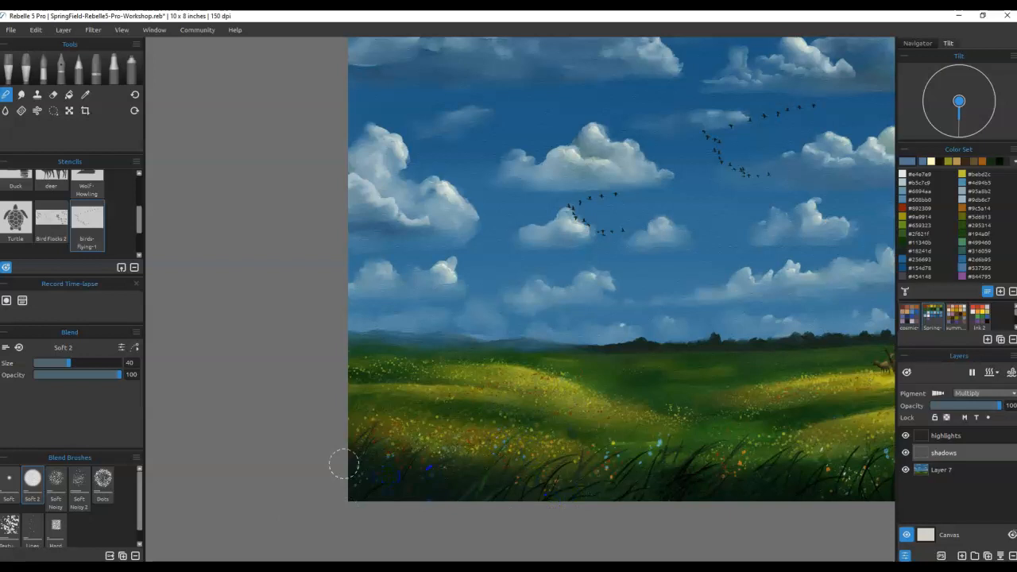
drag(809, 376, 581, 357)
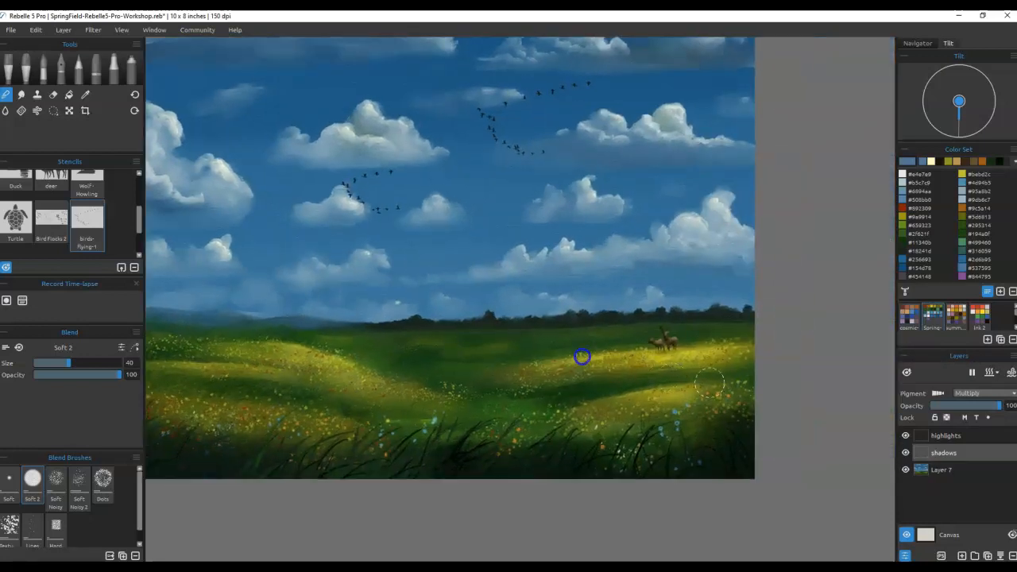
scroll(664, 342, up, 5)
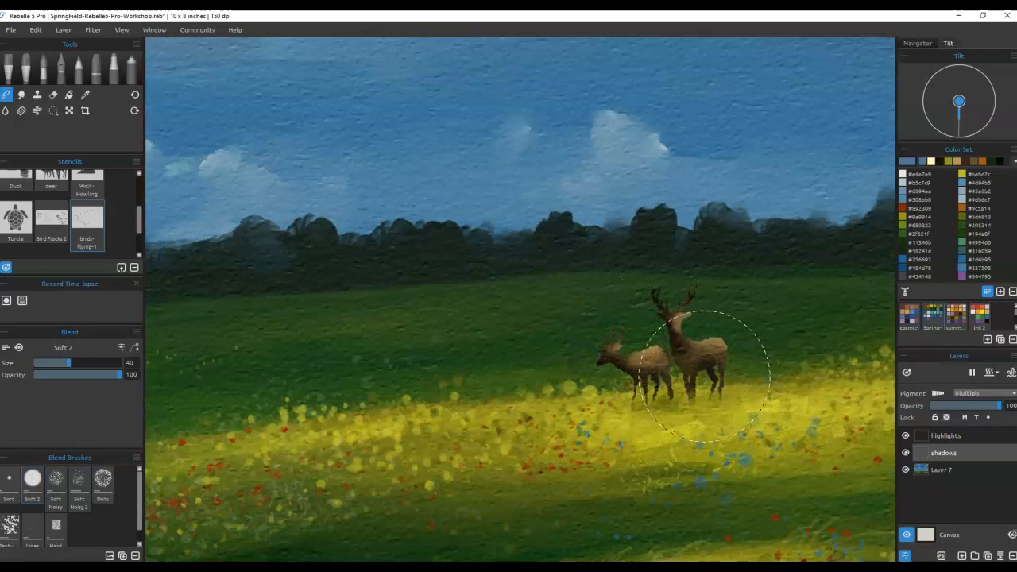
key(b)
key(bracketleft)
key(bracketleft)
key(bracketleft)
key(bracketleft)
key(bracketleft)
key(bracketleft)
mouse_move(693, 350)
mouse_down()
mouse_move(722, 353)
mouse_move(690, 358)
mouse_move(707, 368)
mouse_move(705, 356)
mouse_move(680, 352)
mouse_move(718, 349)
mouse_move(680, 329)
mouse_up()
drag(638, 359, 636, 369)
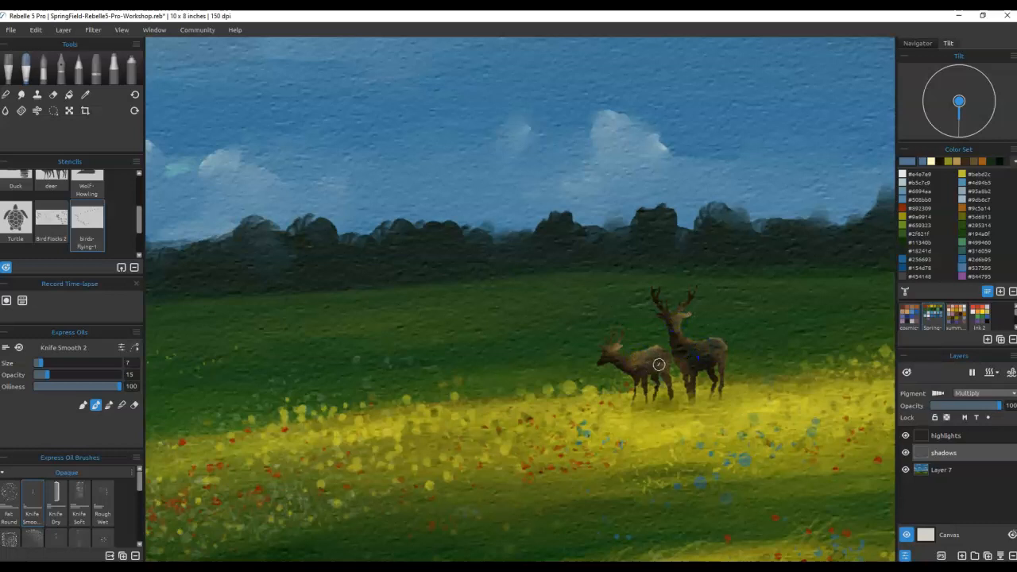
Step: Blend the shadows on the deer with the Soft 2 brush at size 16, and erase the excess with Round Soft at size 7
key(b)
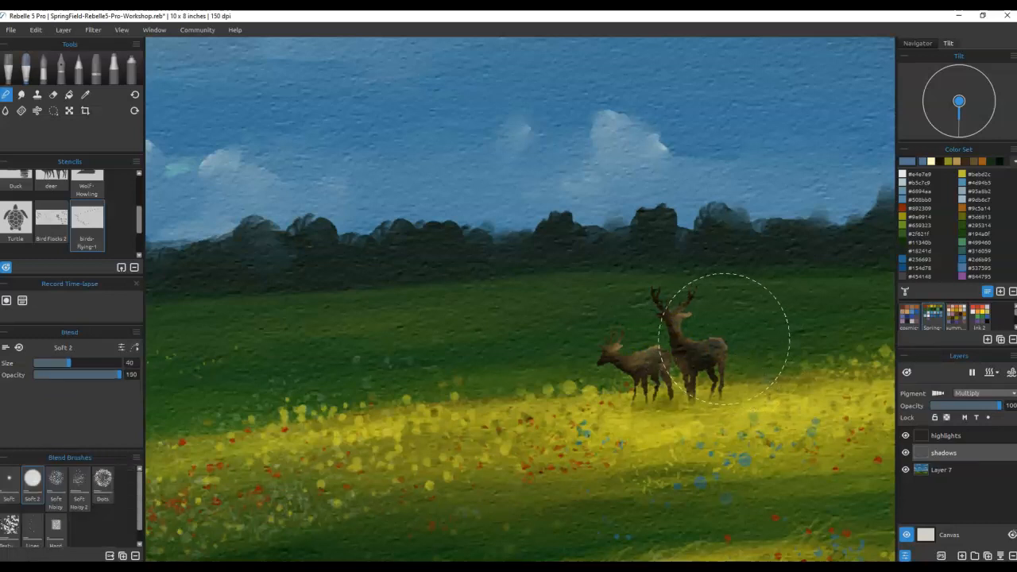
mouse_move(722, 344)
mouse_down()
mouse_move(712, 352)
mouse_move(726, 333)
mouse_up()
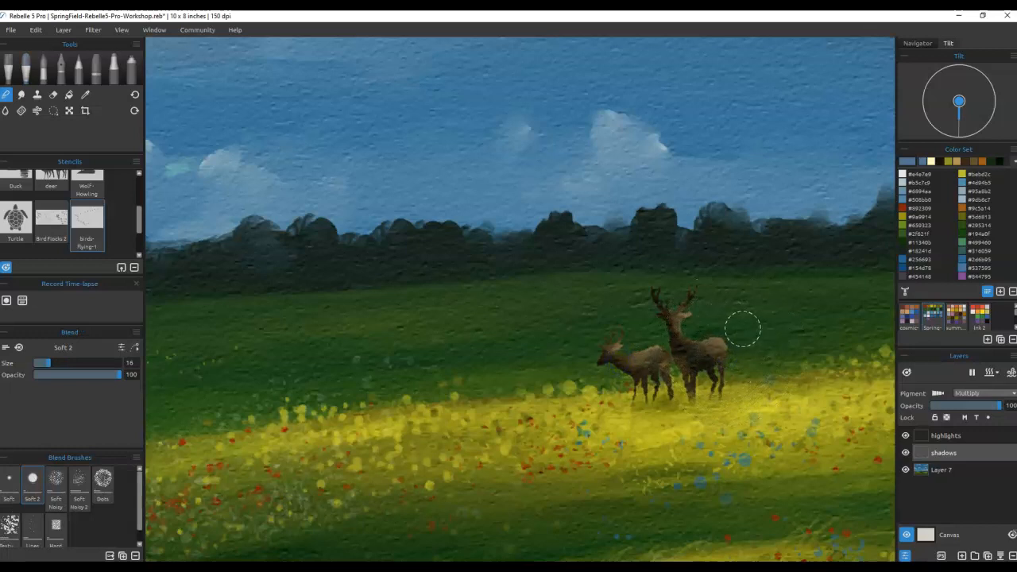
key(e)
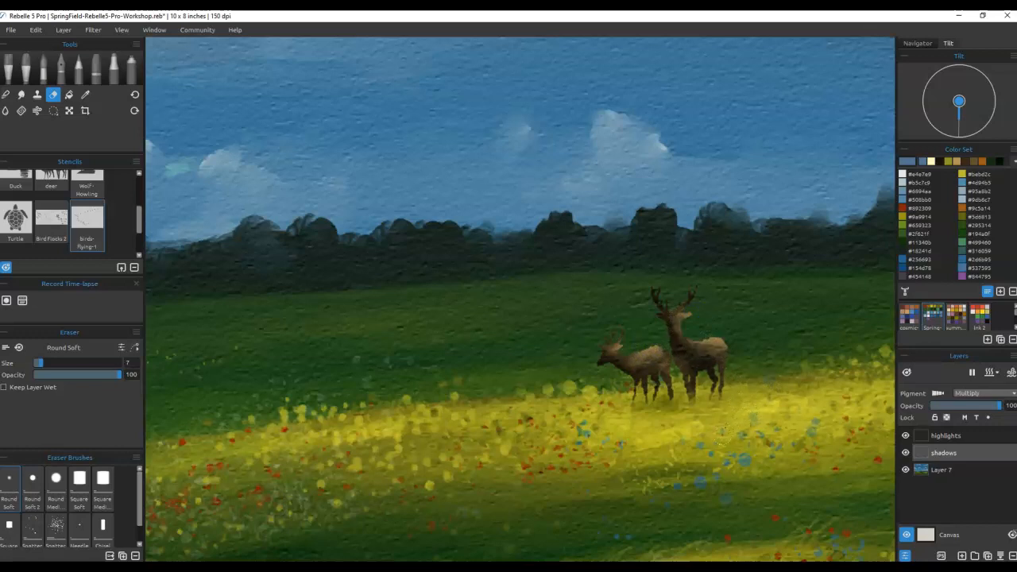
Step: Paint ground shadows beneath the two deer, and tidy the edges with the Round Soft eraser at size 3
key(b)
mouse_move(670, 411)
mouse_down()
mouse_move(715, 411)
mouse_move(648, 403)
mouse_move(717, 398)
mouse_move(590, 410)
mouse_move(723, 399)
mouse_up()
key(e)
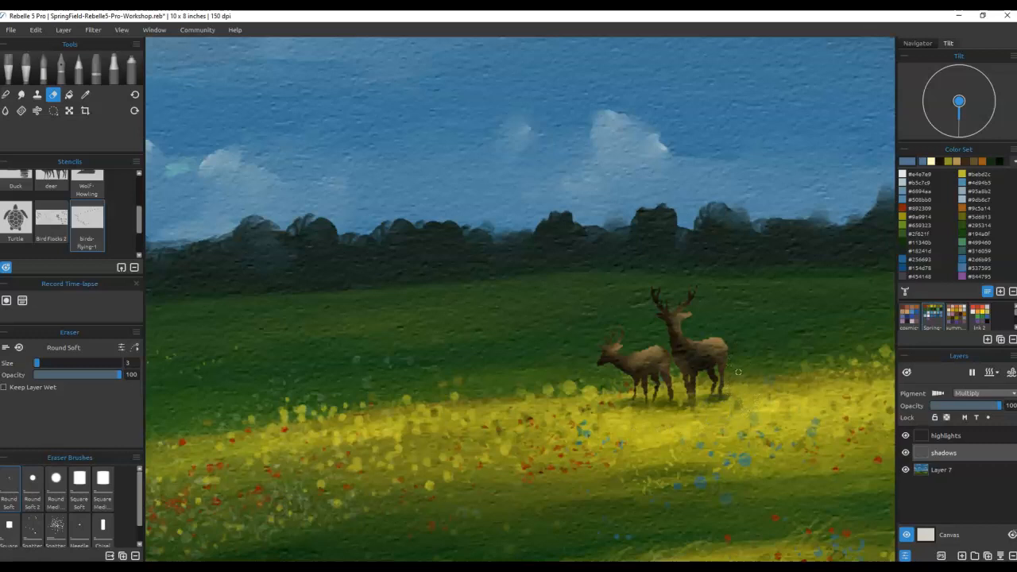
Step: Compare the NanoPixel Export picture sizes at 200%, 300% and 400%, and close the export without saving
key(ctrl+0)
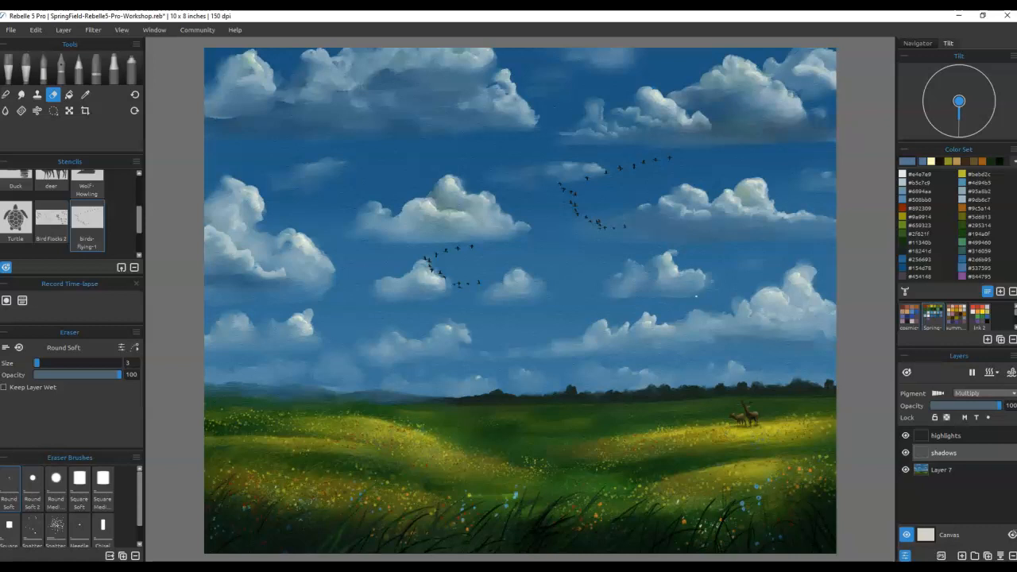
click(10, 32)
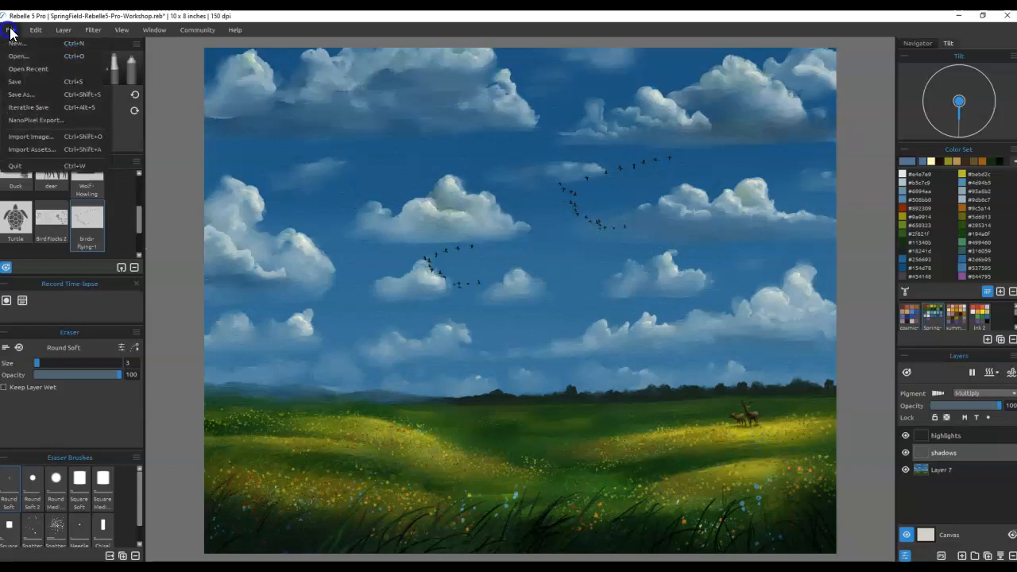
click(51, 122)
click(447, 299)
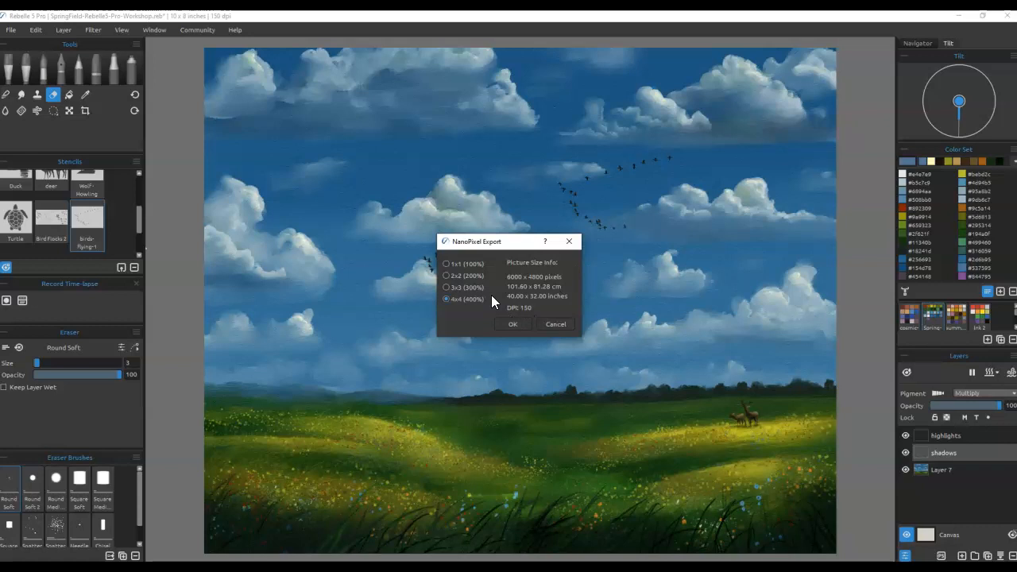
click(447, 288)
click(446, 277)
click(447, 299)
click(557, 325)
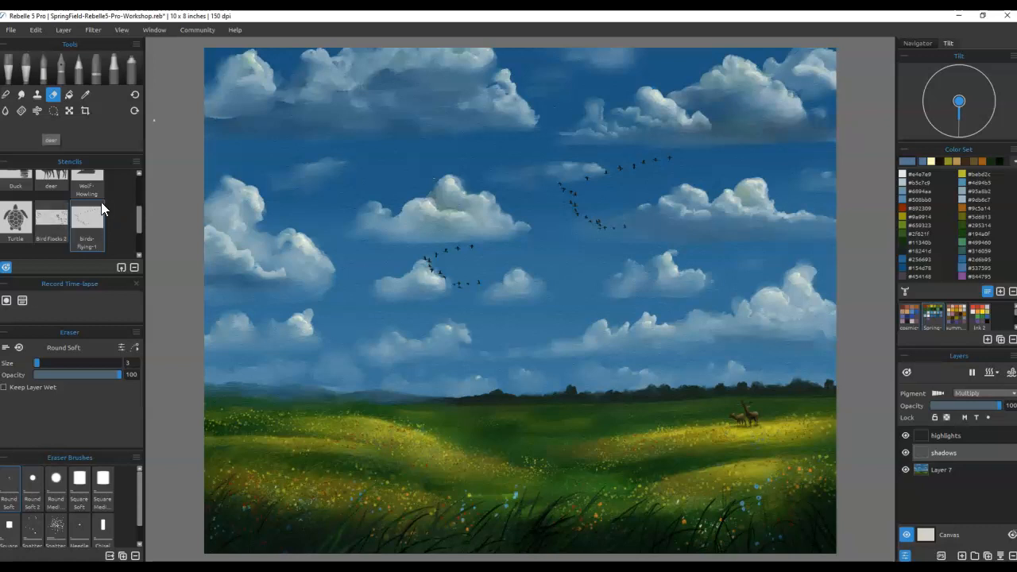
Step: Collapse the Animals & People stencils to view the list of stencil categories
drag(140, 216, 136, 187)
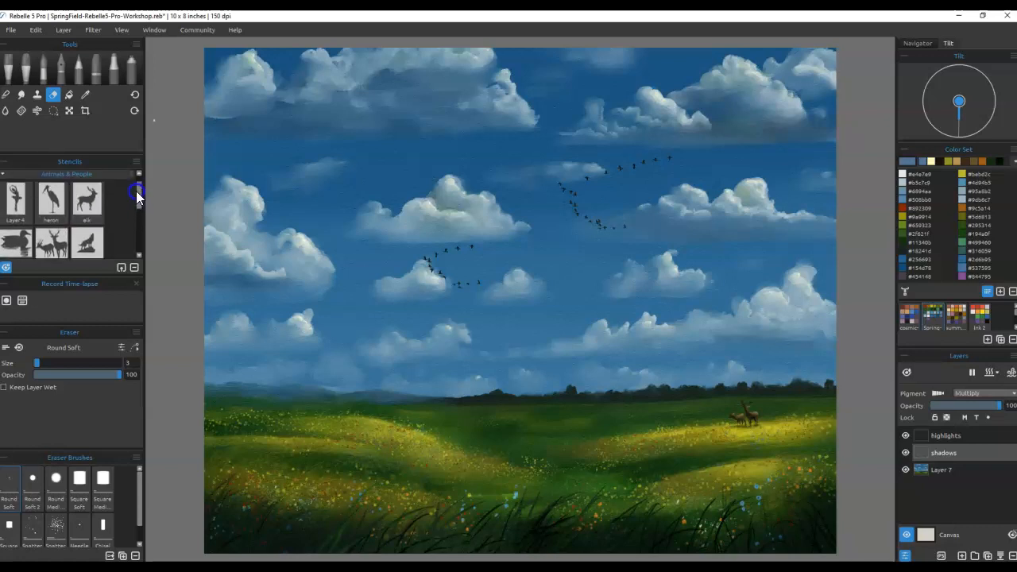
click(6, 191)
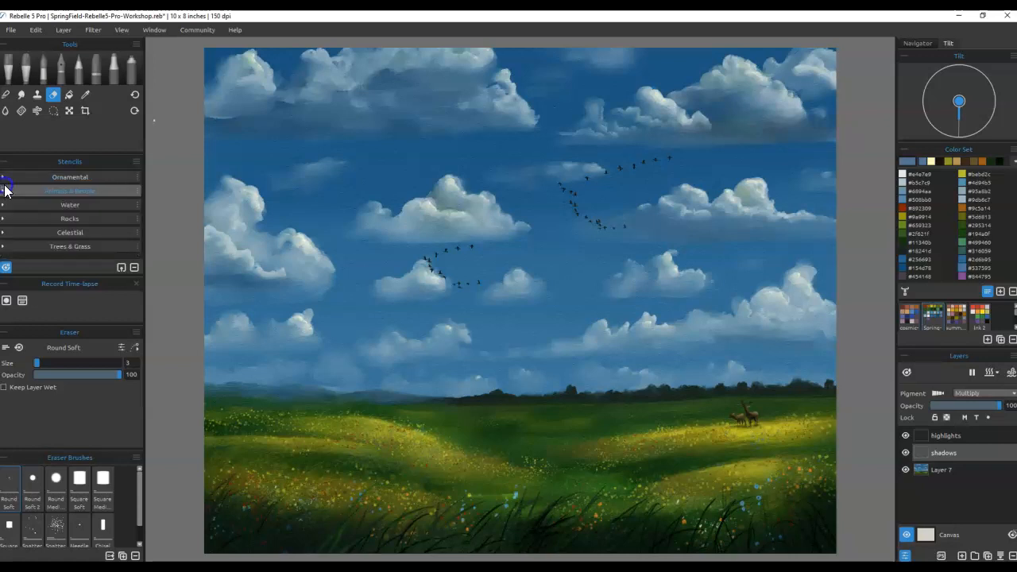